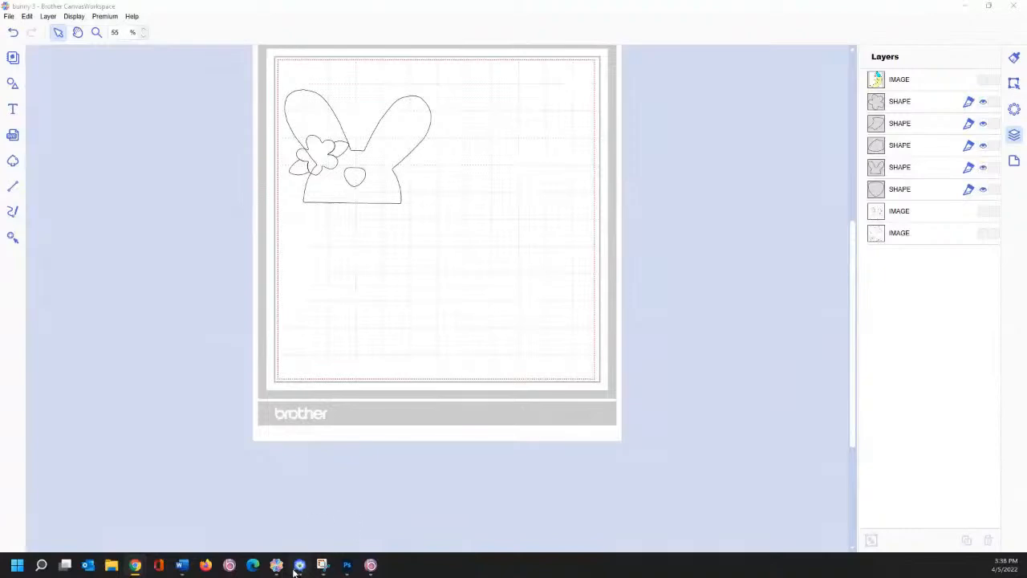
- Switch from CanvasWorkspace to PE-Design Layout & Editing using its taskbar icon
click(299, 564)
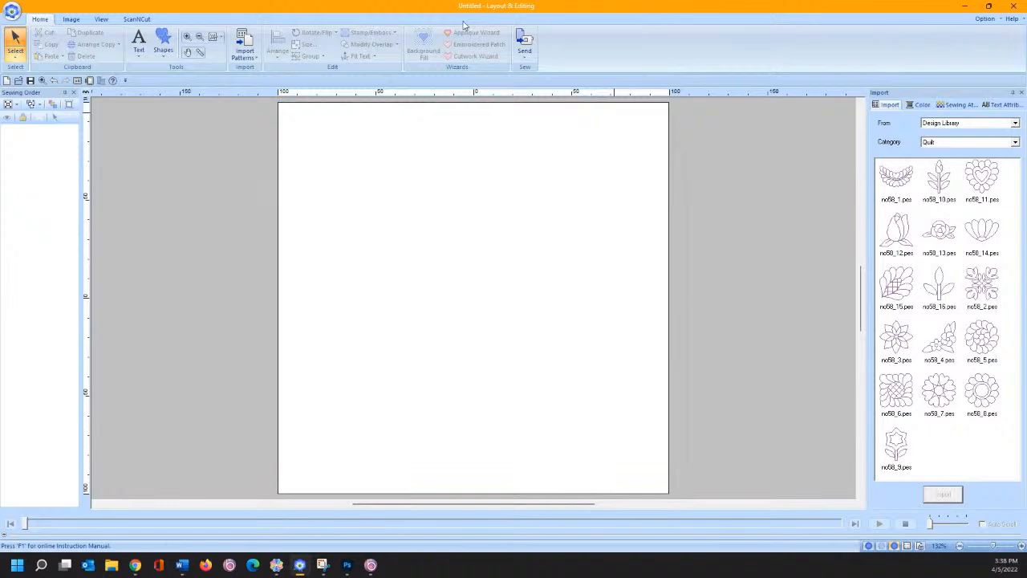
- Set the Import category to Lace & Ribbon and import the red no44_29 lace
click(943, 125)
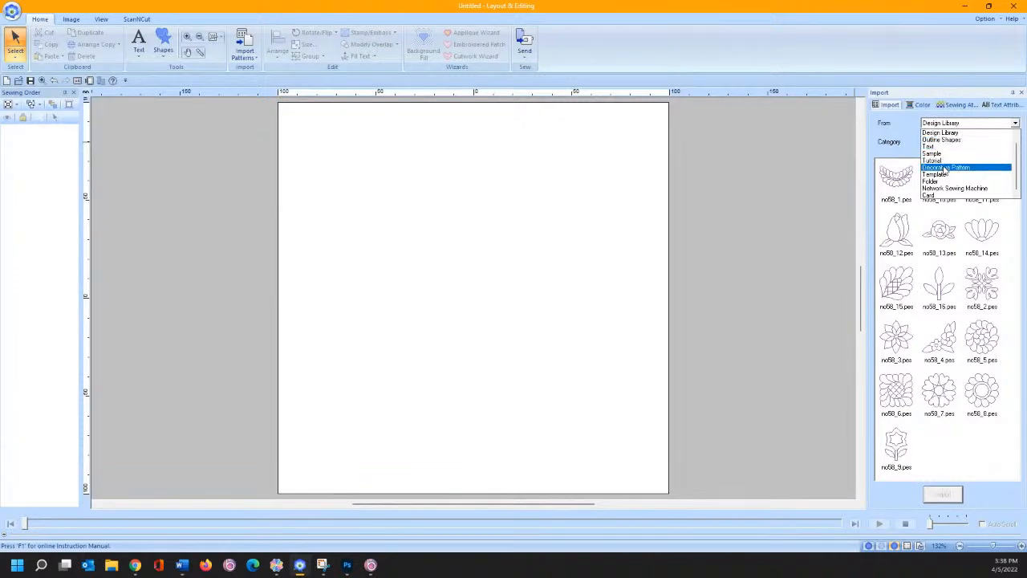
click(944, 133)
click(946, 146)
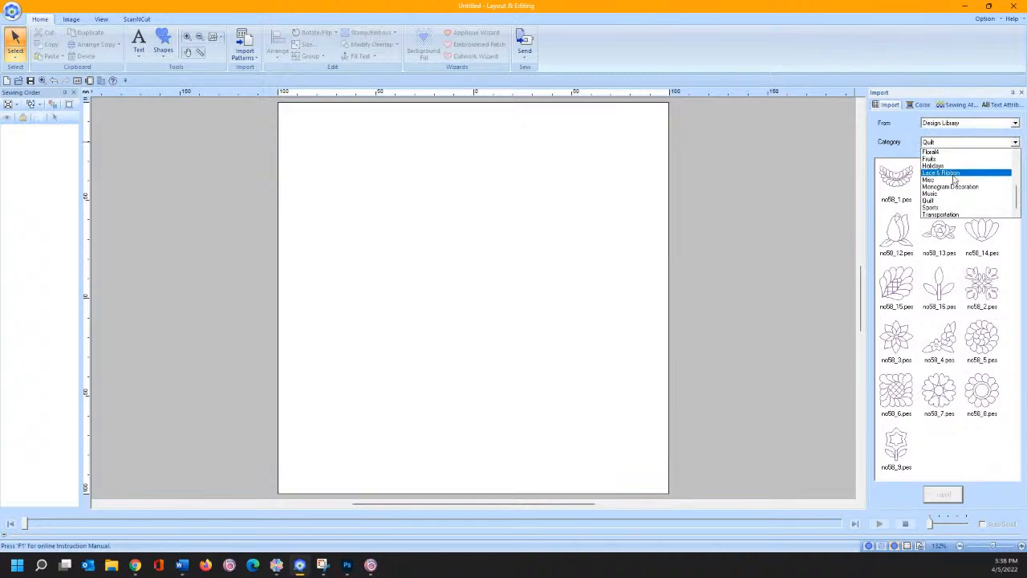
click(952, 174)
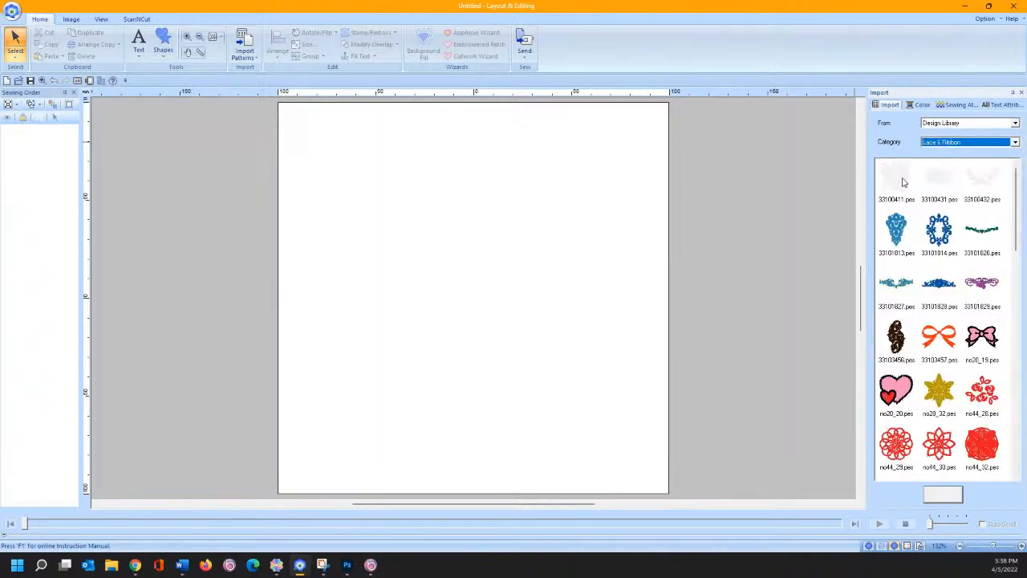
double_click(907, 443)
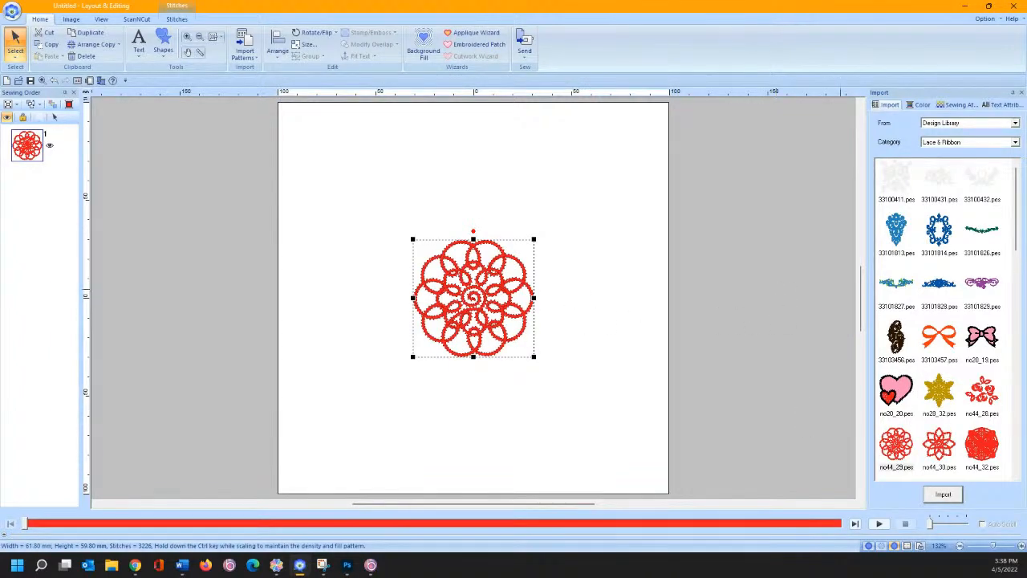
- Import the grey 33100431 lace and the gold star as trials, moving them around the page
drag(979, 186, 526, 201)
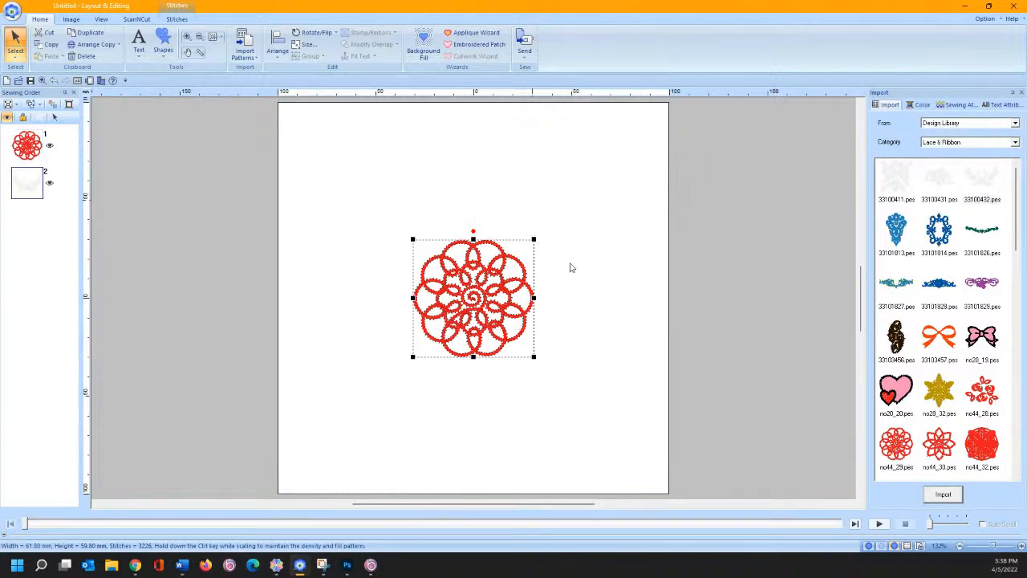
double_click(937, 184)
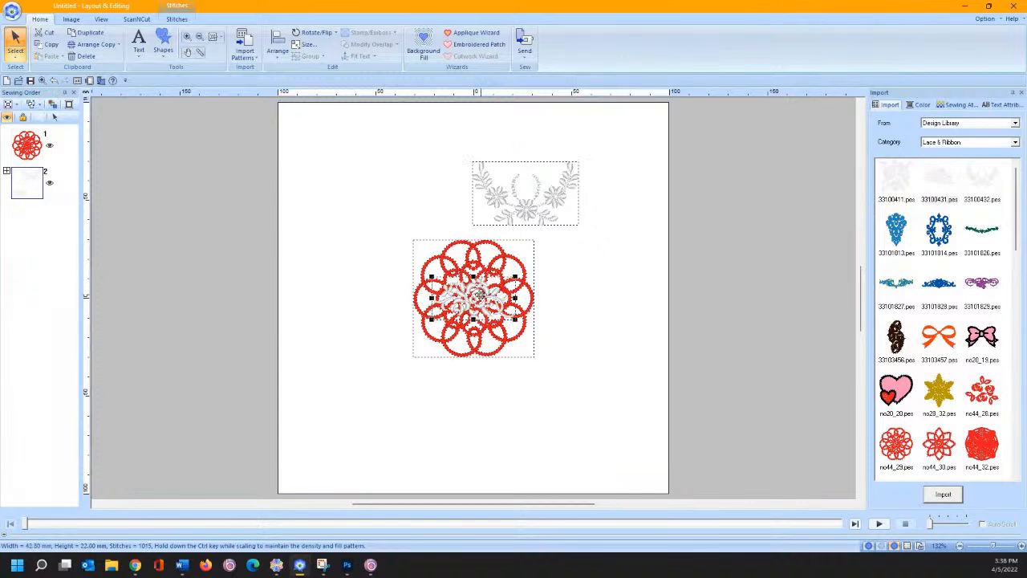
drag(479, 295, 410, 196)
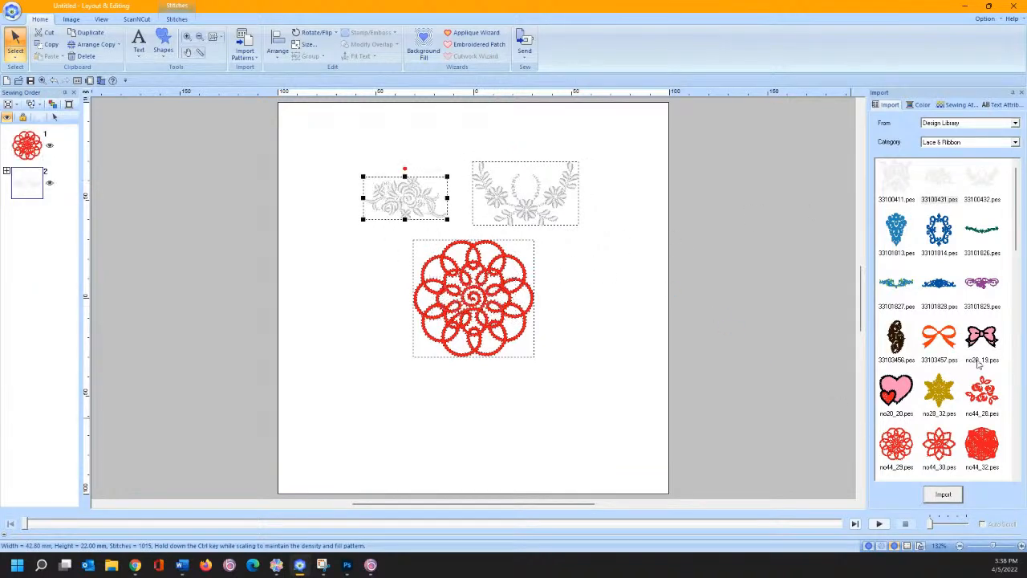
click(938, 389)
click(943, 494)
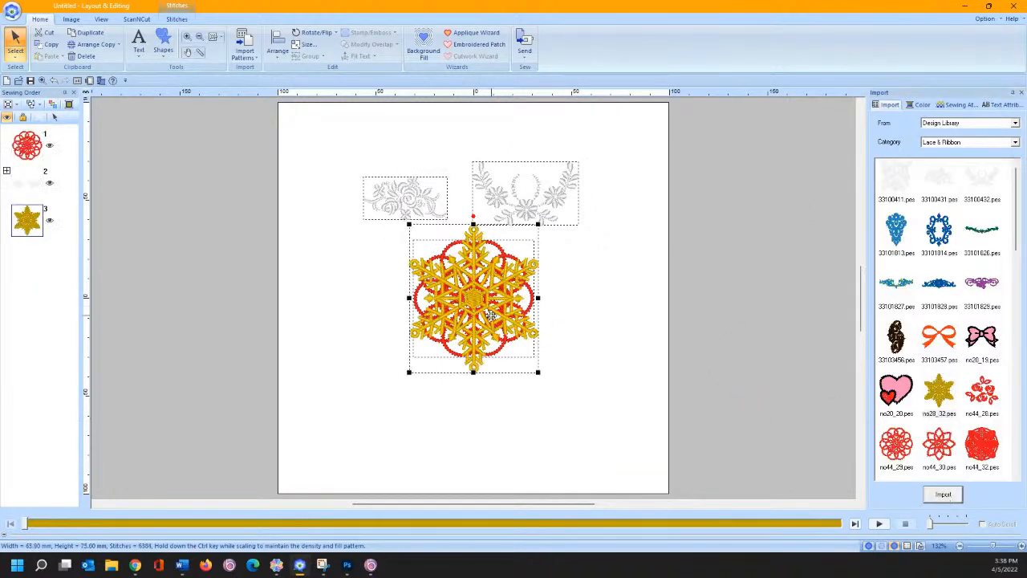
drag(490, 310, 398, 393)
drag(477, 335, 477, 335)
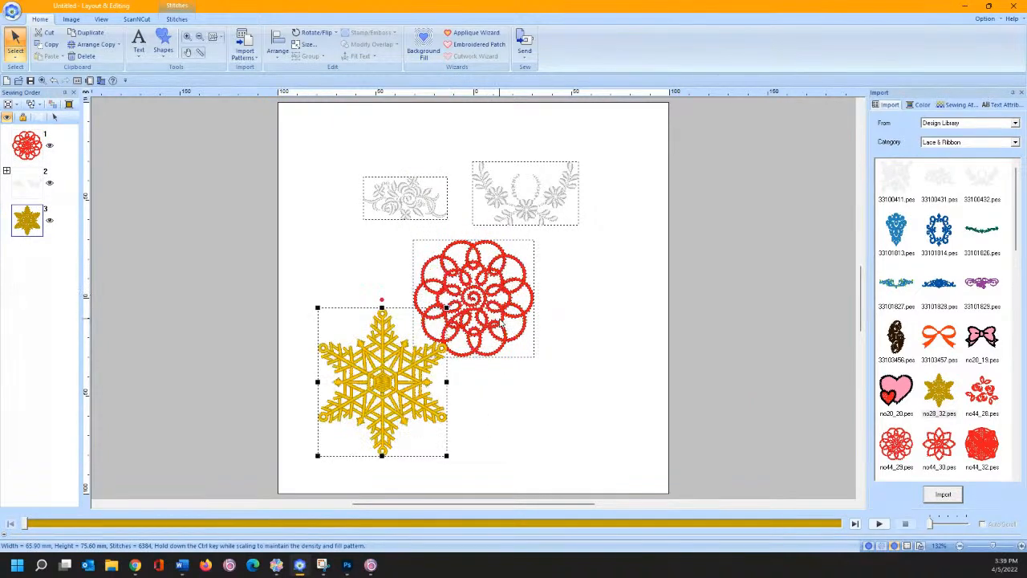
- Marquee-select all the trial designs and delete them
click(499, 319)
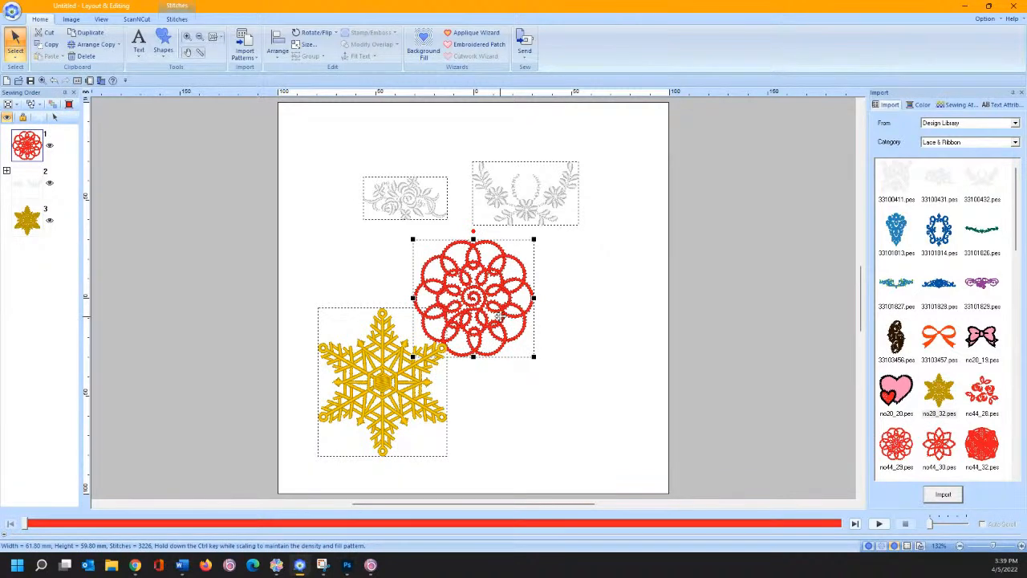
drag(289, 113, 644, 481)
key(Delete)
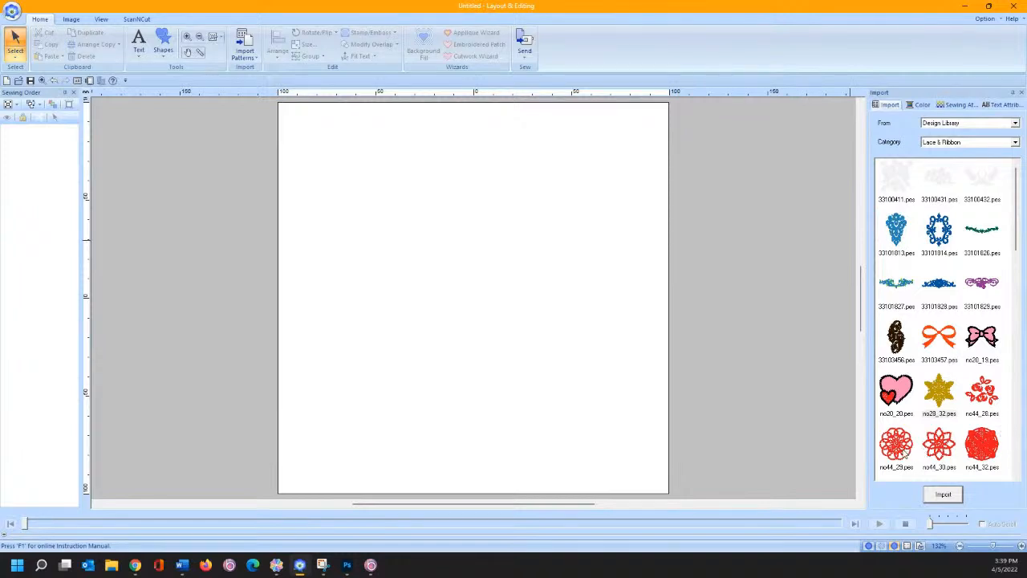
- Import the red no44_29 lace and draw a rectangle square around it
double_click(896, 445)
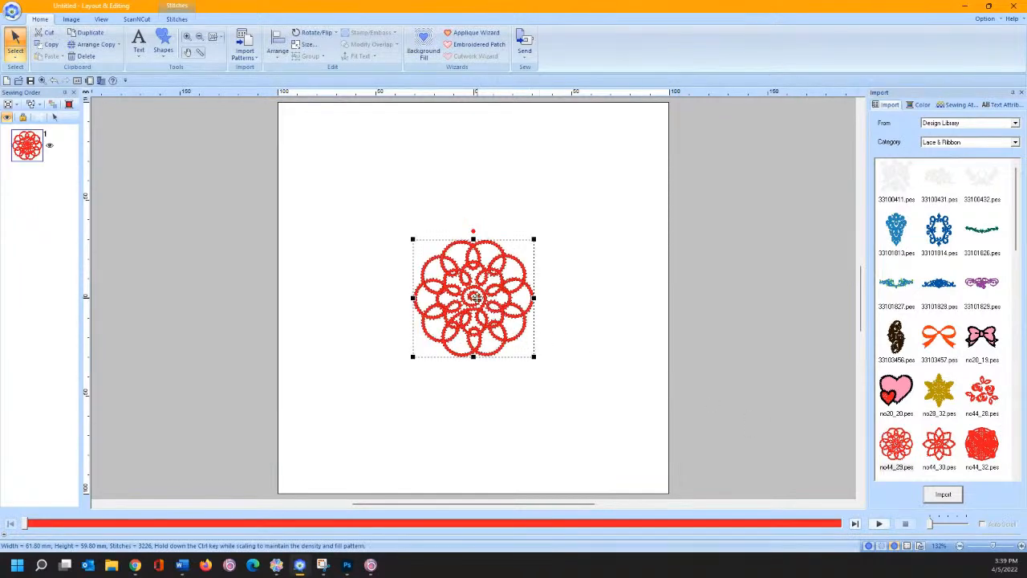
mouse_move(476, 298)
mouse_down()
mouse_move(457, 277)
mouse_move(479, 290)
mouse_up()
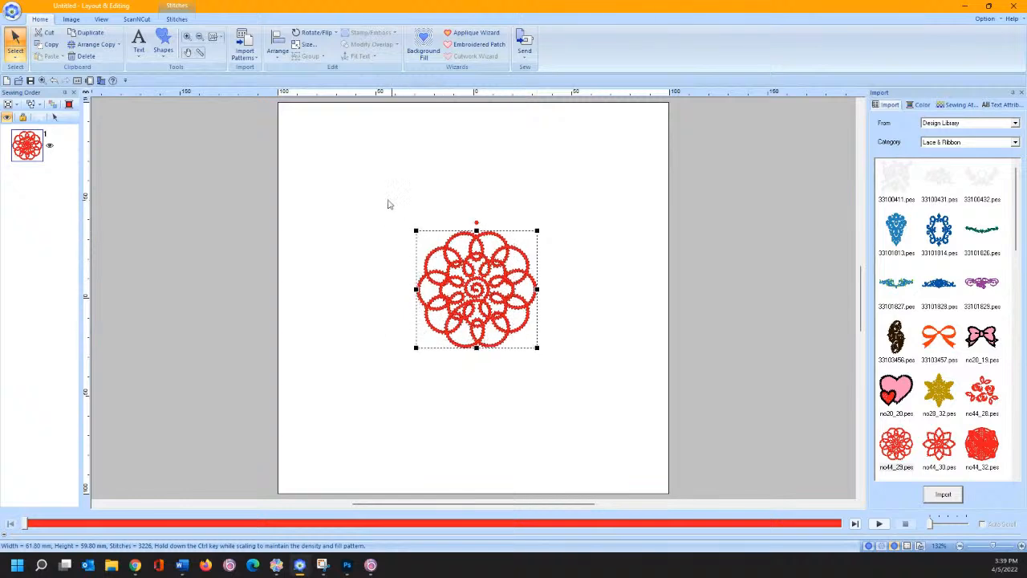
click(165, 48)
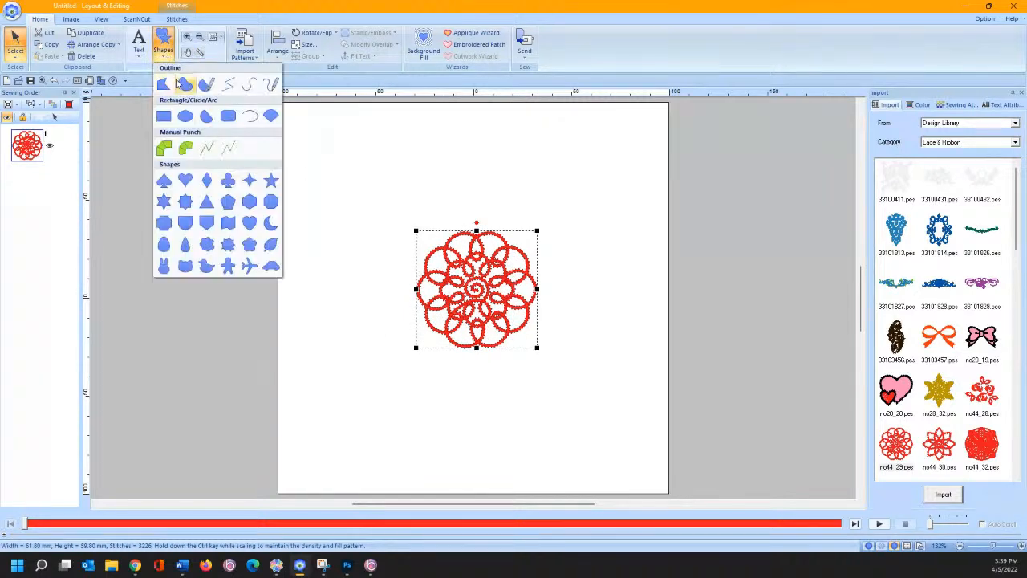
click(165, 118)
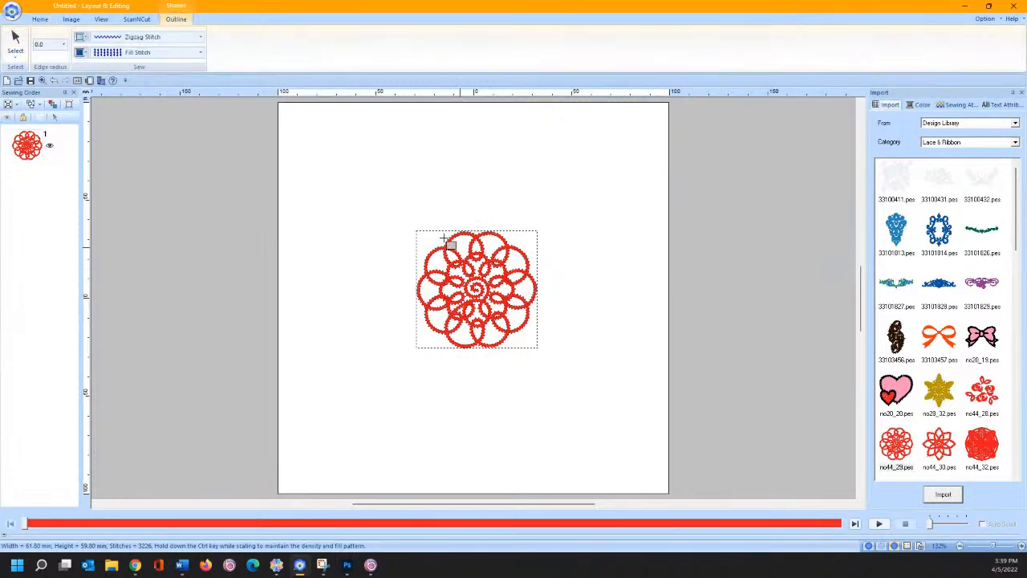
drag(376, 181, 579, 391)
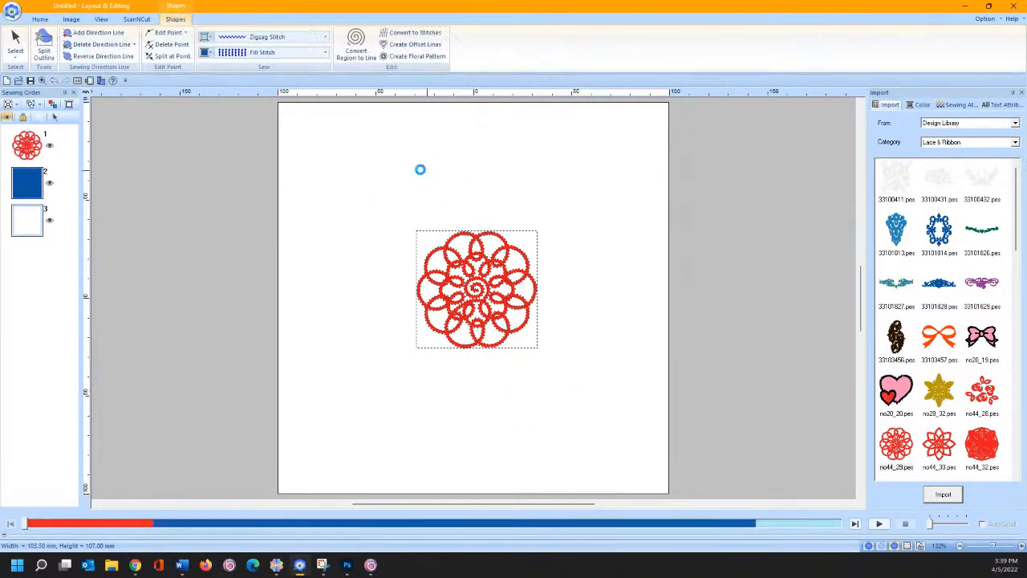
- Give the square a Stippling Stitch fill and a Not Sewn outline, and sew it first
click(268, 53)
click(256, 194)
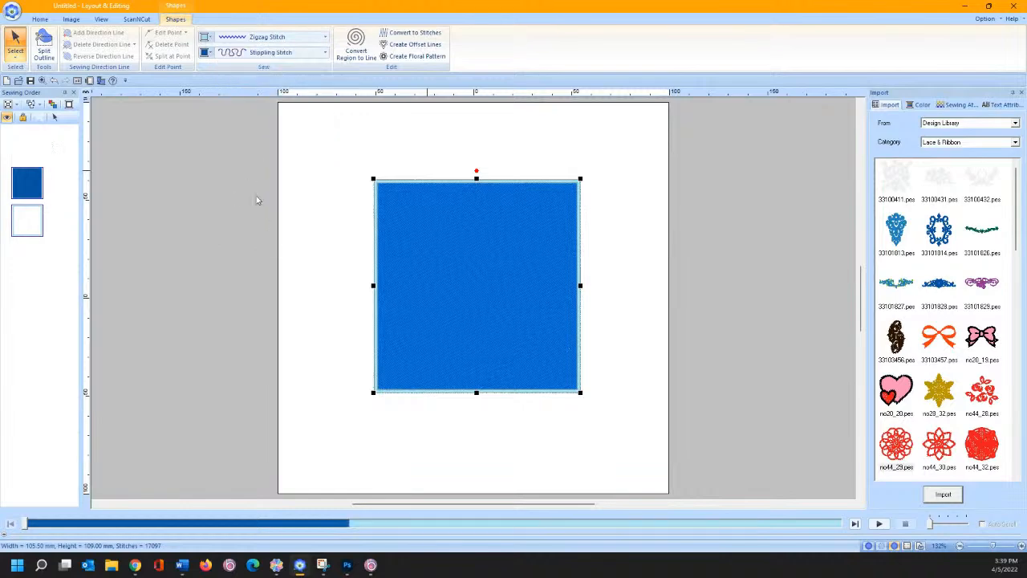
click(263, 37)
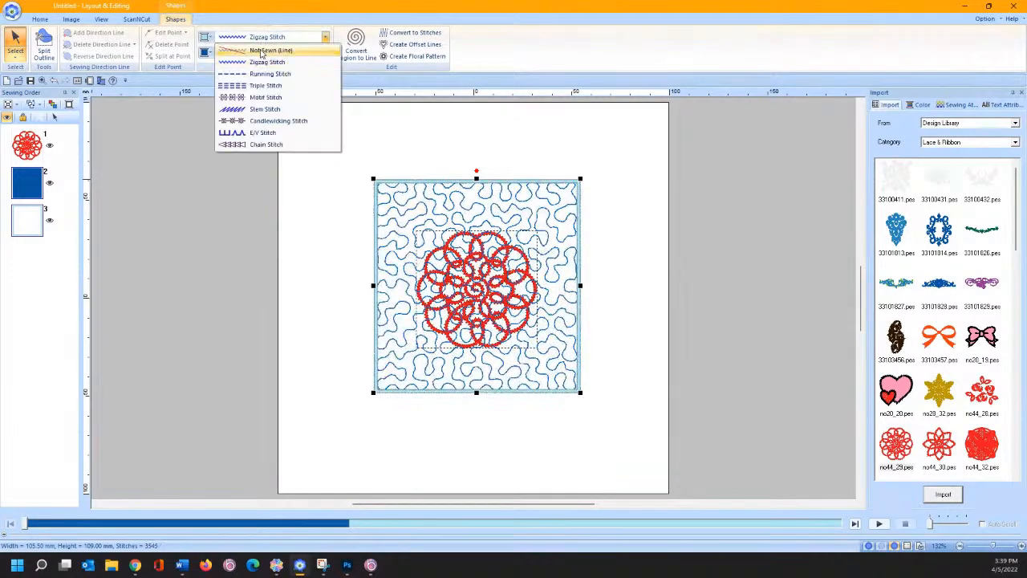
click(255, 49)
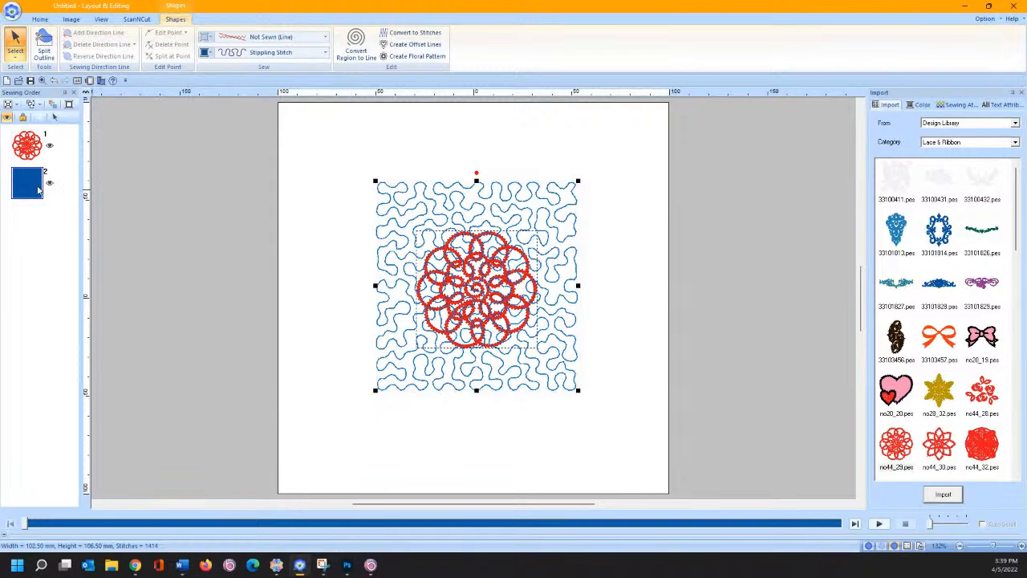
drag(36, 187, 30, 135)
- Select the square and lace and align them with Vertical Middle
click(274, 245)
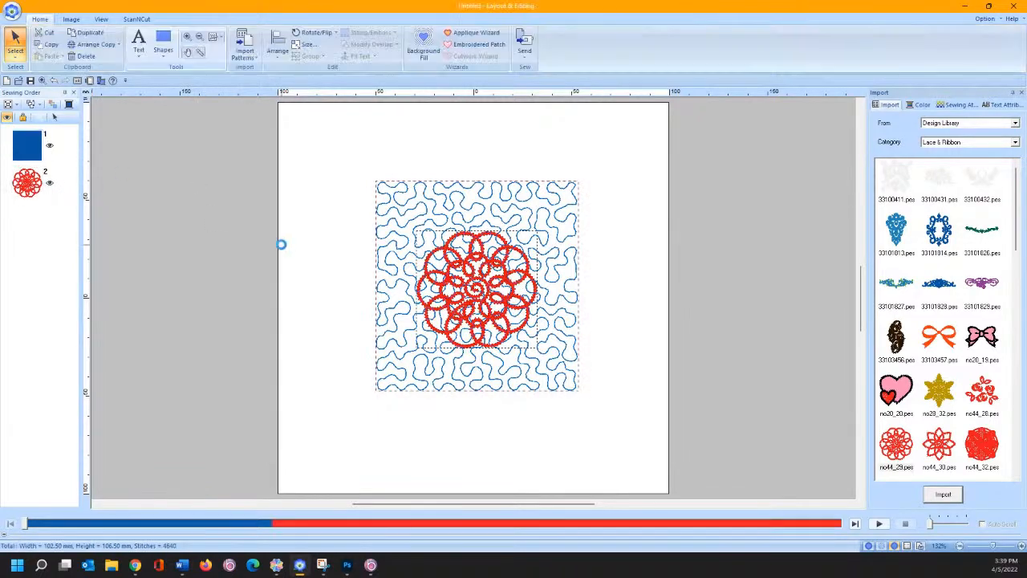
drag(536, 370, 614, 423)
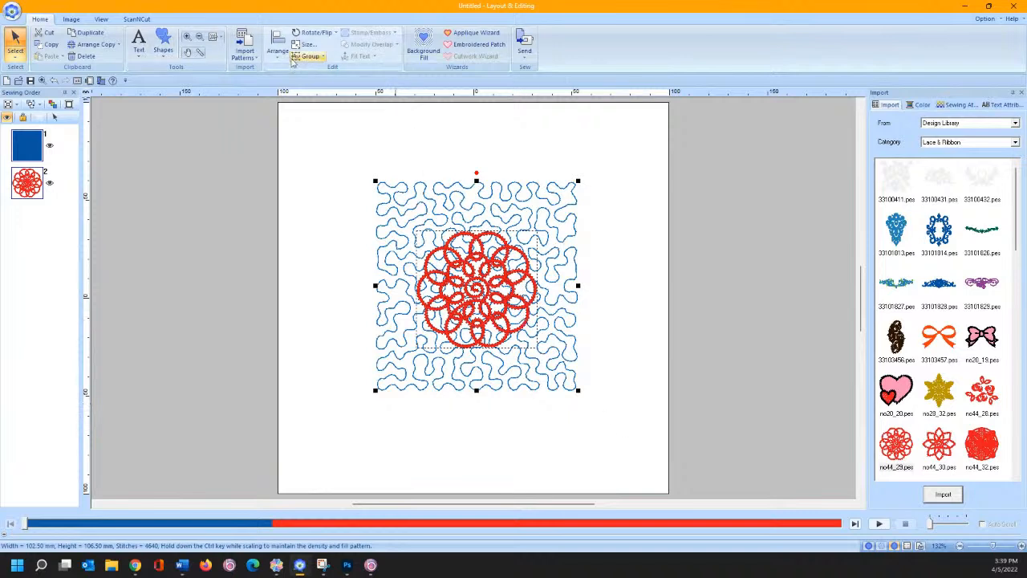
click(273, 58)
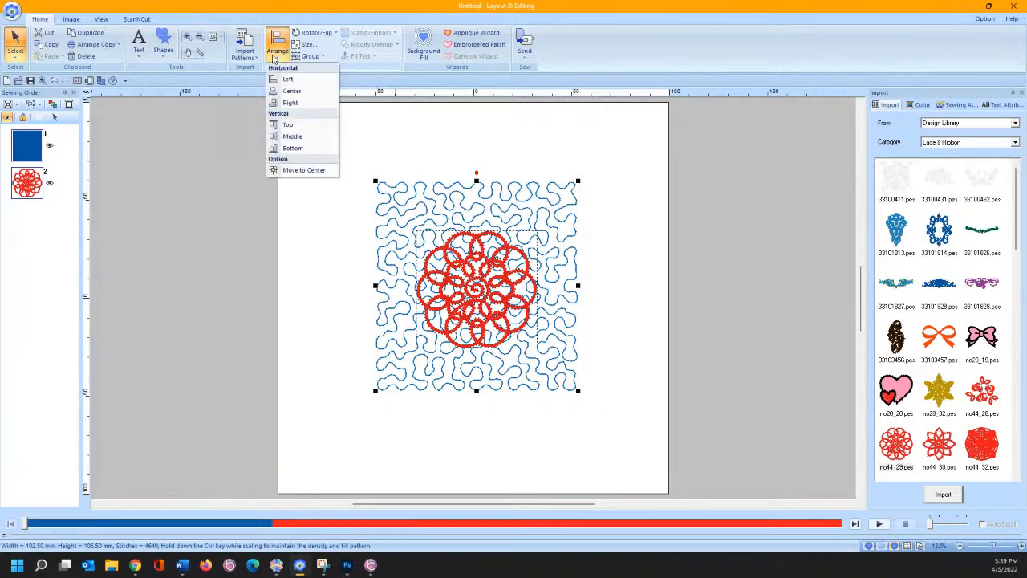
click(273, 105)
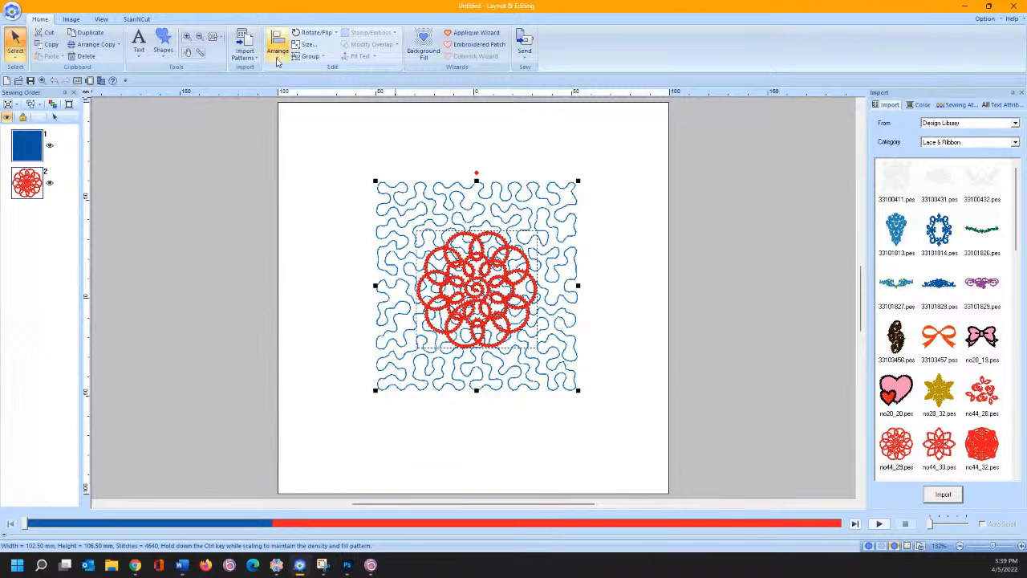
click(276, 50)
click(287, 137)
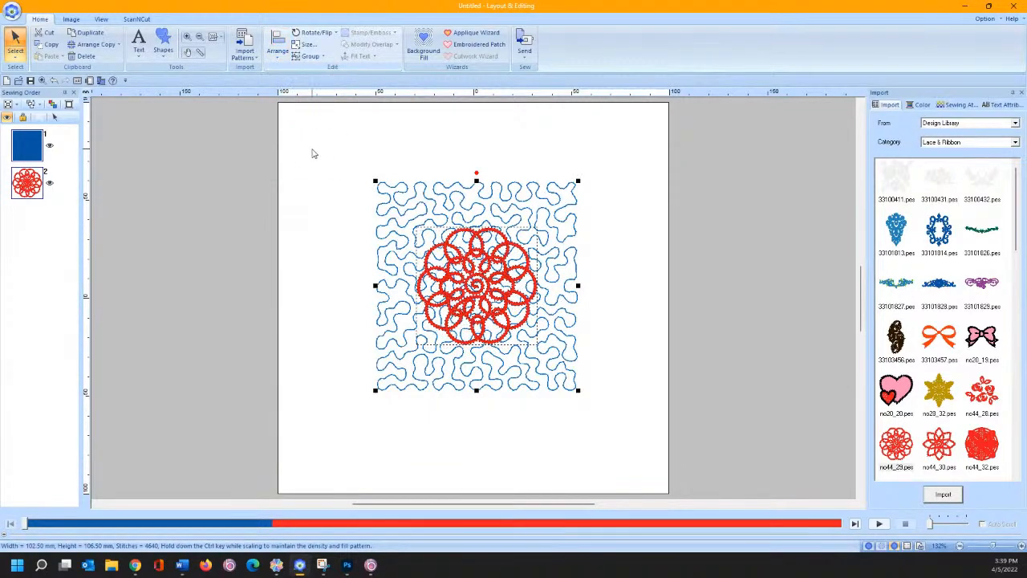
- Group the lace and stippled square and move the block toward the page's top-left
right_click(433, 243)
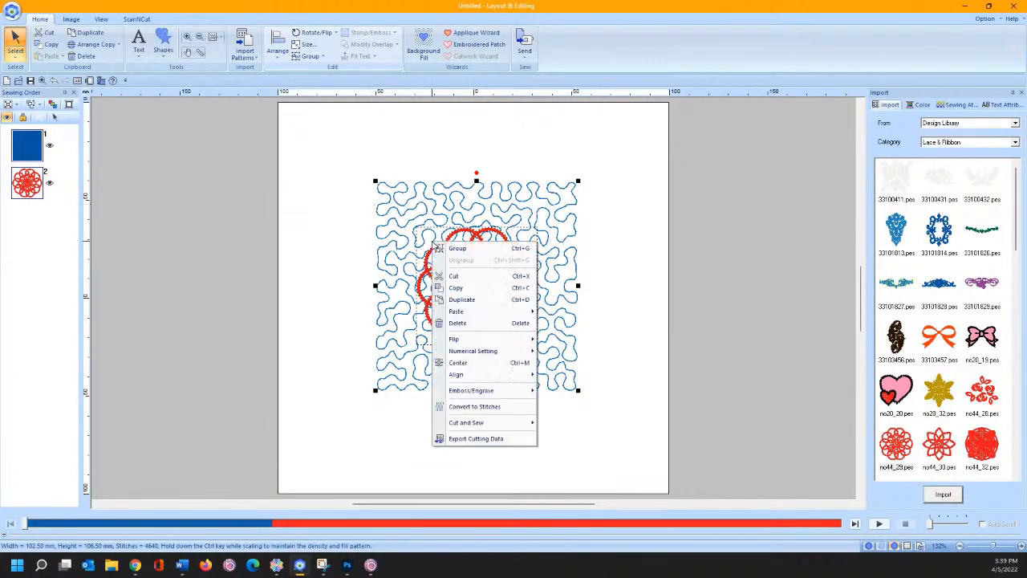
click(440, 249)
drag(437, 233, 360, 169)
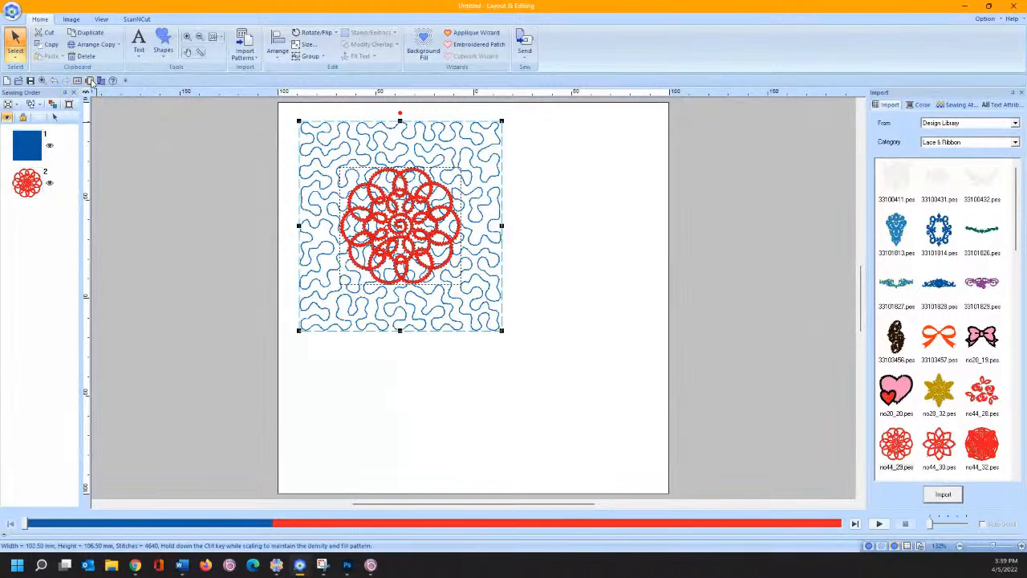
click(90, 81)
- Set the hoop size to 200 x 300 mm and move the block into the top-left corner
click(576, 232)
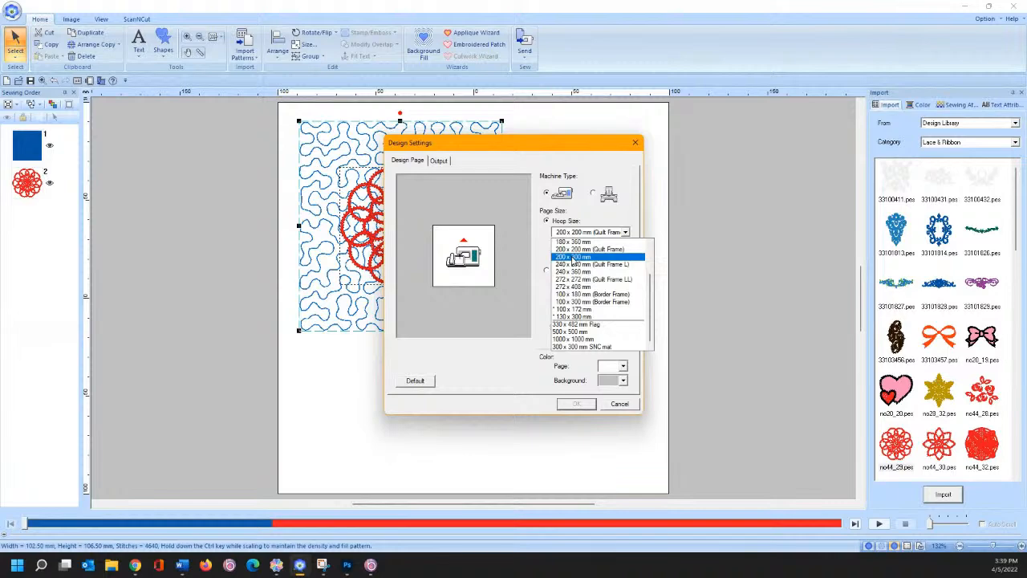
click(570, 258)
click(577, 404)
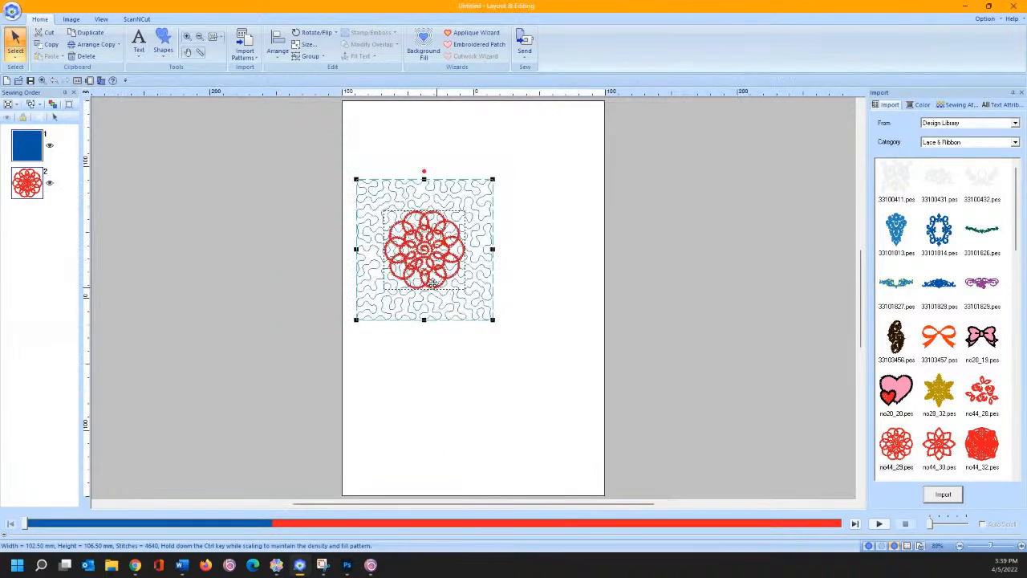
drag(424, 262, 412, 190)
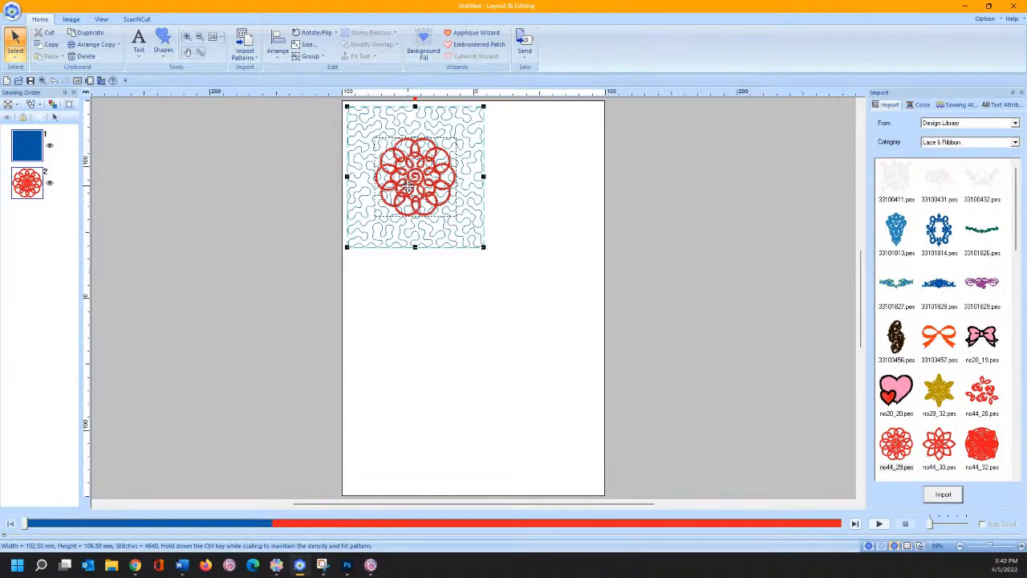
- Ungroup the block and shrink the stippled square from its top-left and bottom-right corners
right_click(382, 138)
click(388, 154)
click(358, 143)
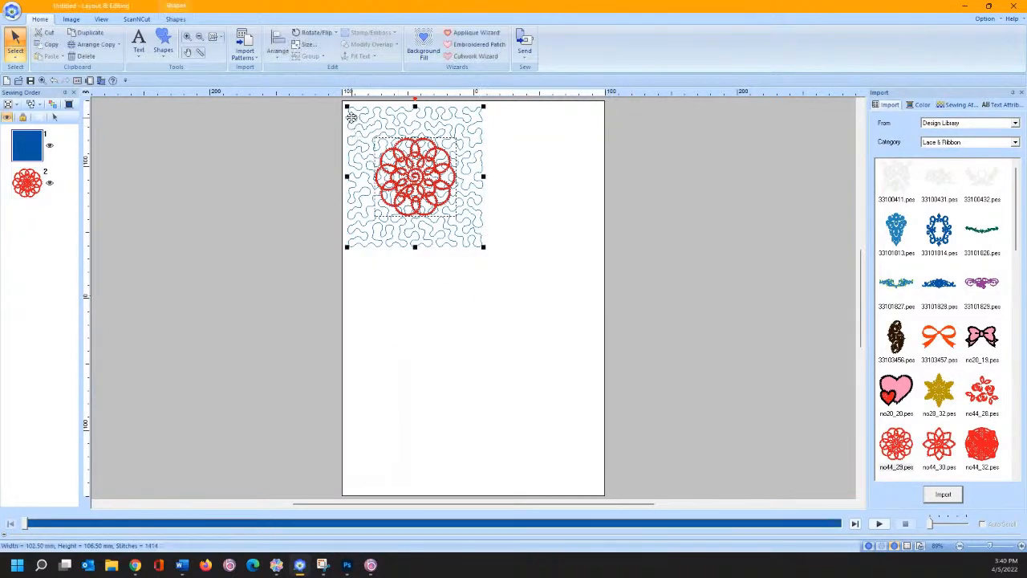
drag(347, 106, 359, 119)
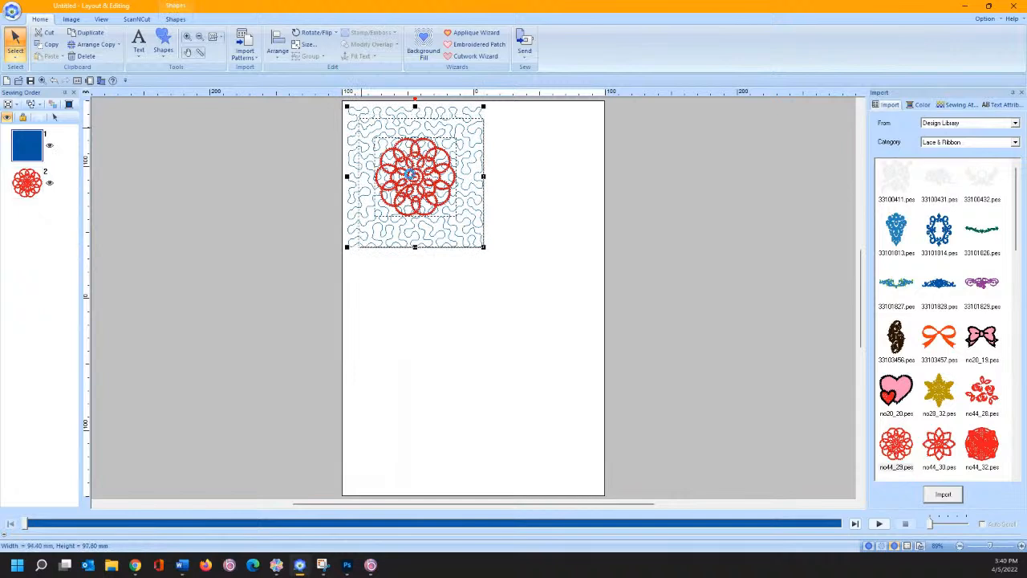
drag(481, 244, 475, 240)
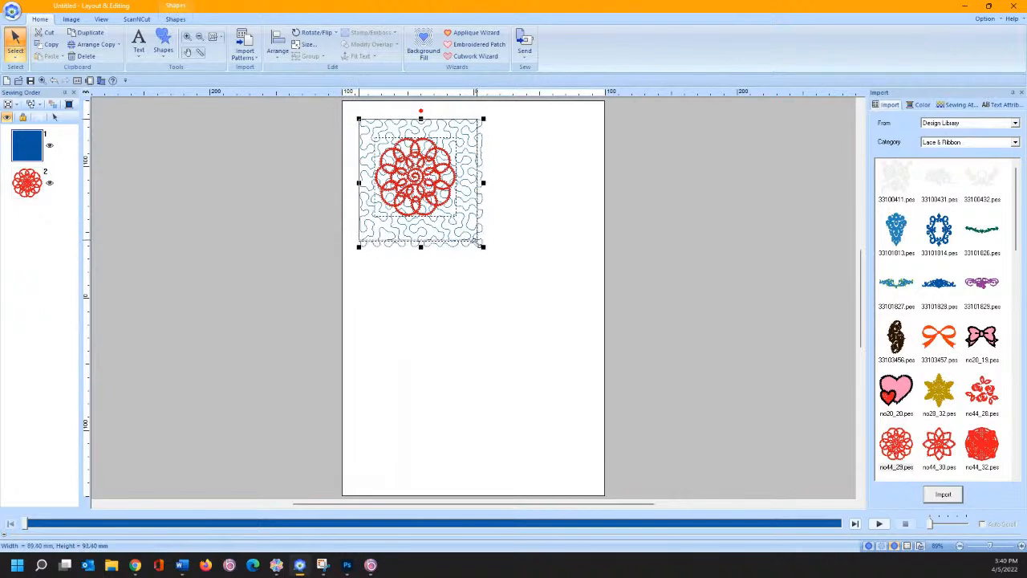
click(481, 254)
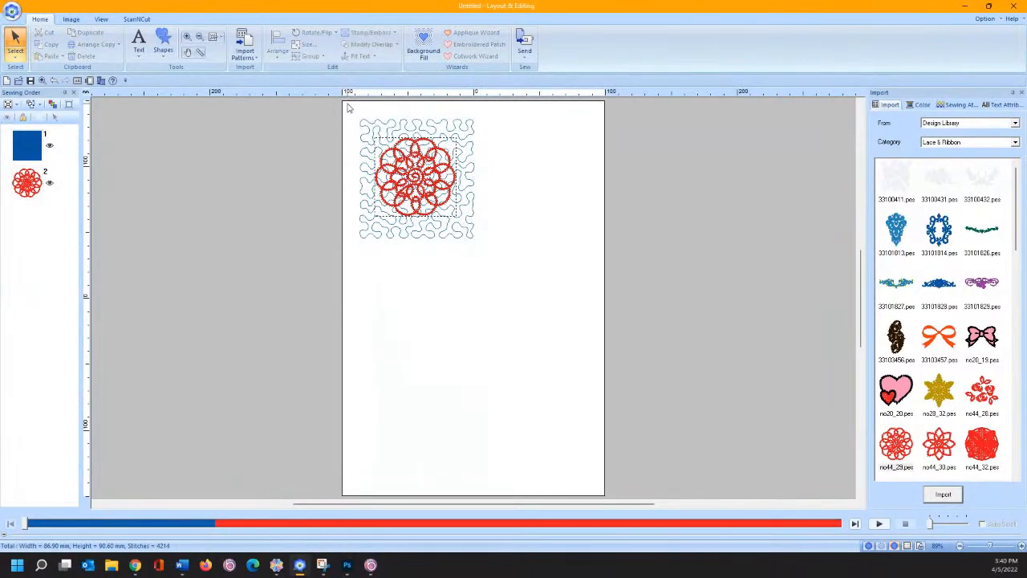
- Centre the lace horizontally and vertically on the square, regroup them, and move the block to the top-left corner
drag(348, 107, 492, 268)
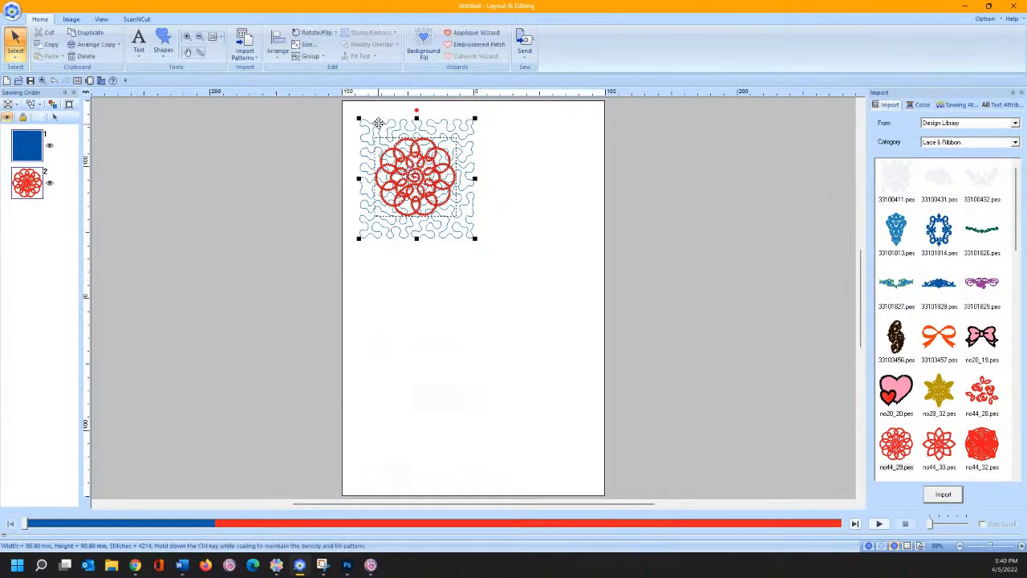
click(277, 47)
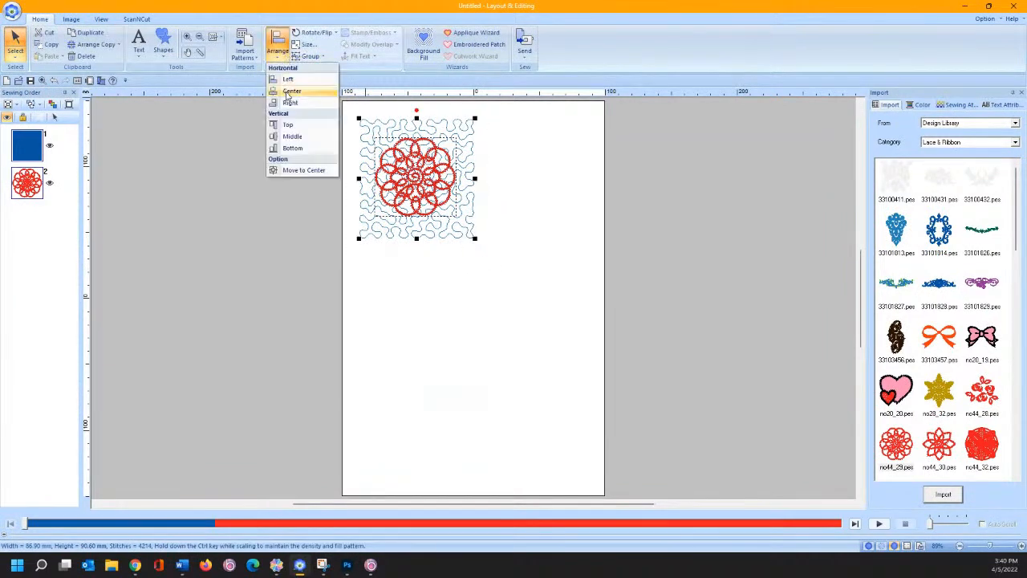
click(288, 95)
click(277, 47)
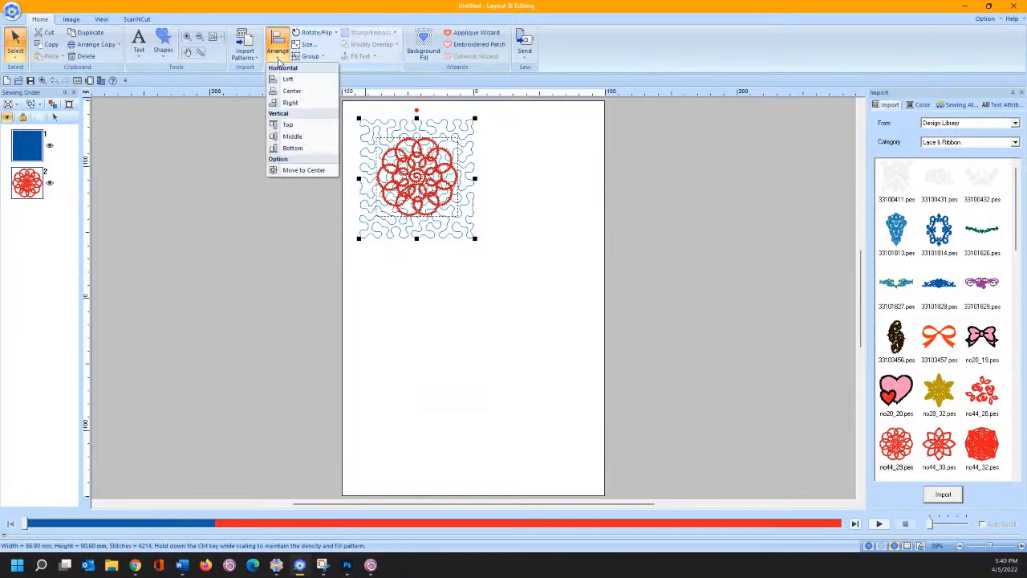
click(290, 136)
right_click(410, 170)
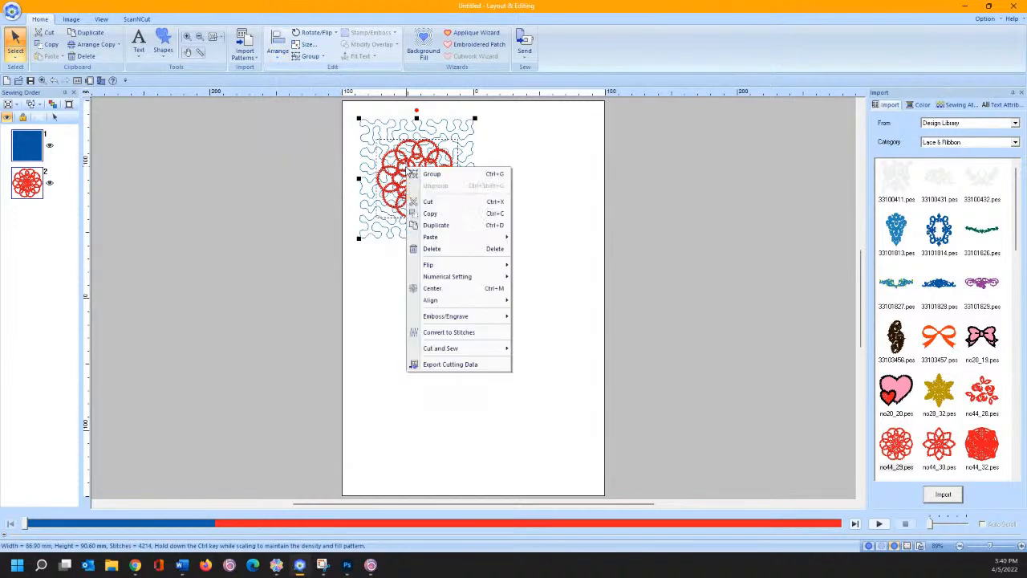
click(418, 175)
drag(408, 165, 388, 146)
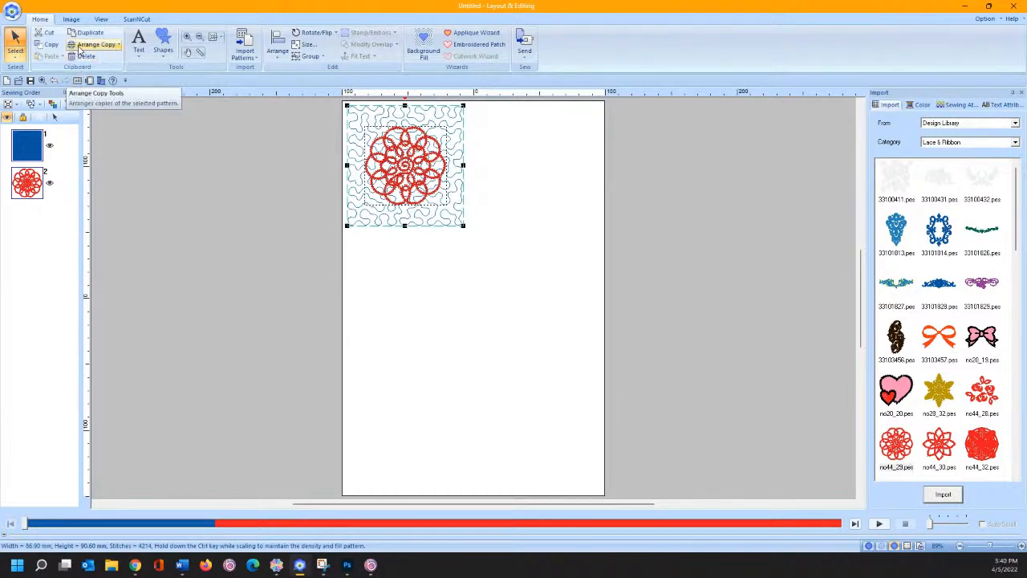
- Matrix-copy the block from its top-left to the page's bottom-right, making a 2×3 grid at 5.0 mm spacing
click(79, 51)
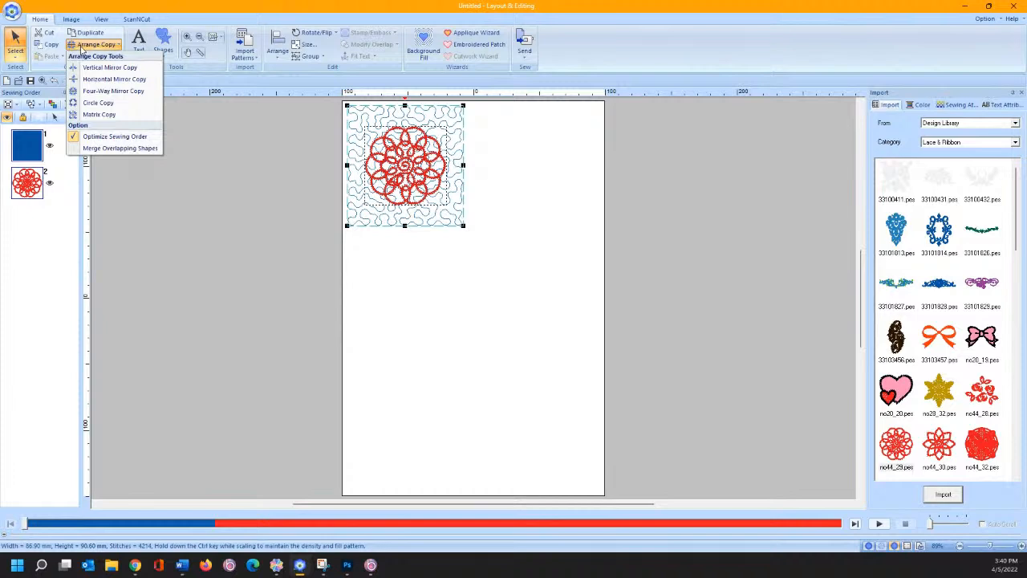
click(97, 115)
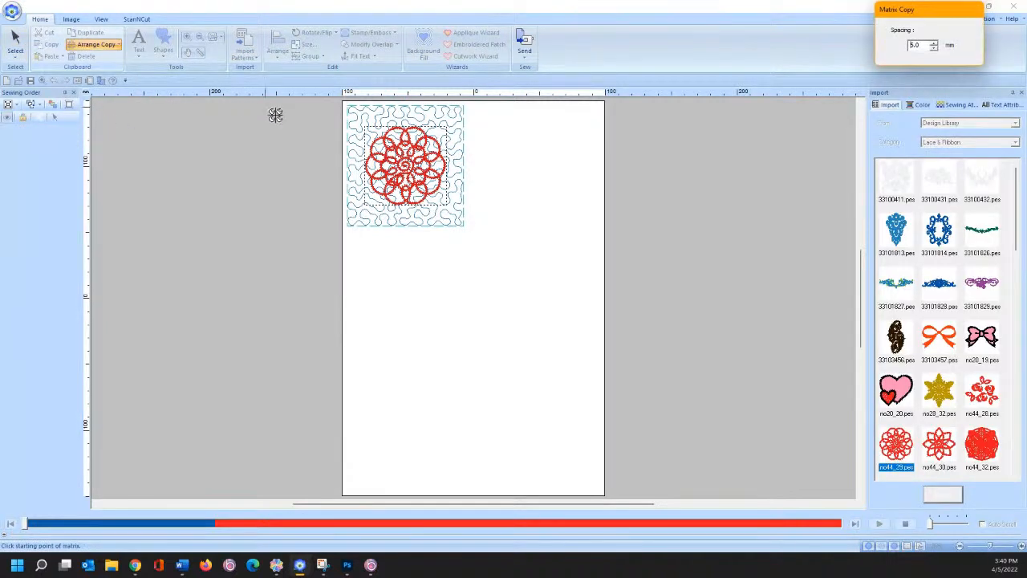
click(345, 107)
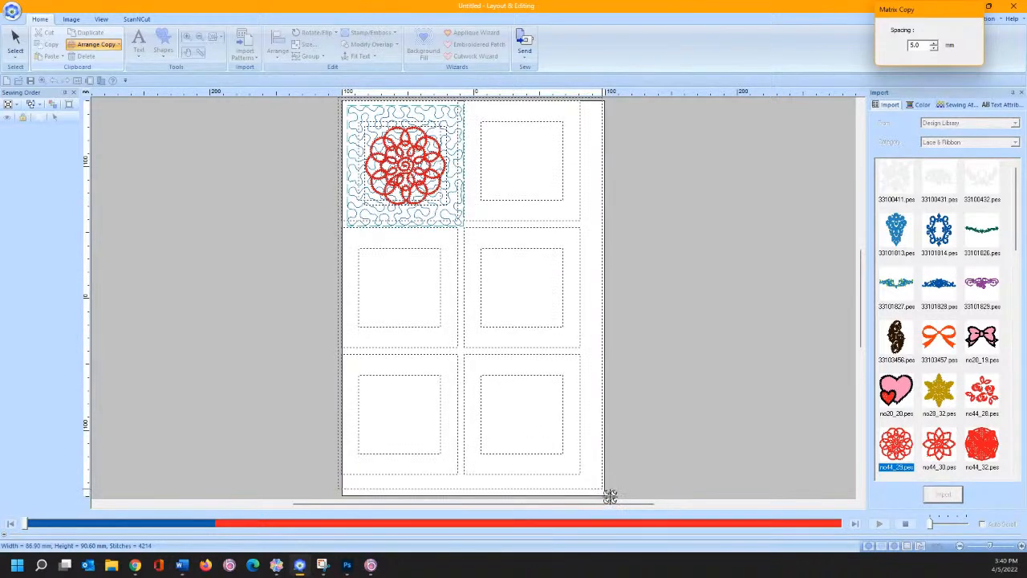
click(610, 493)
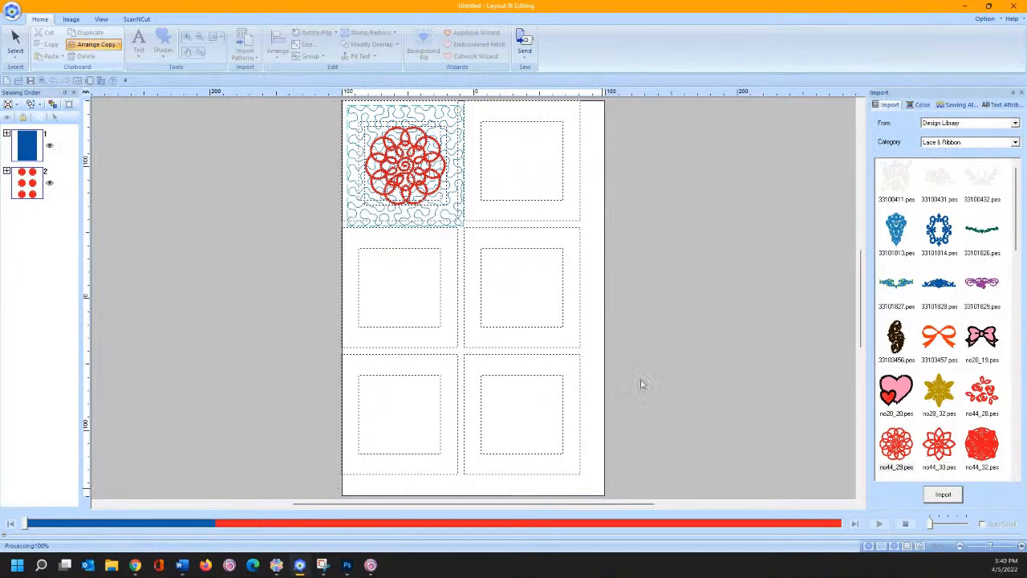
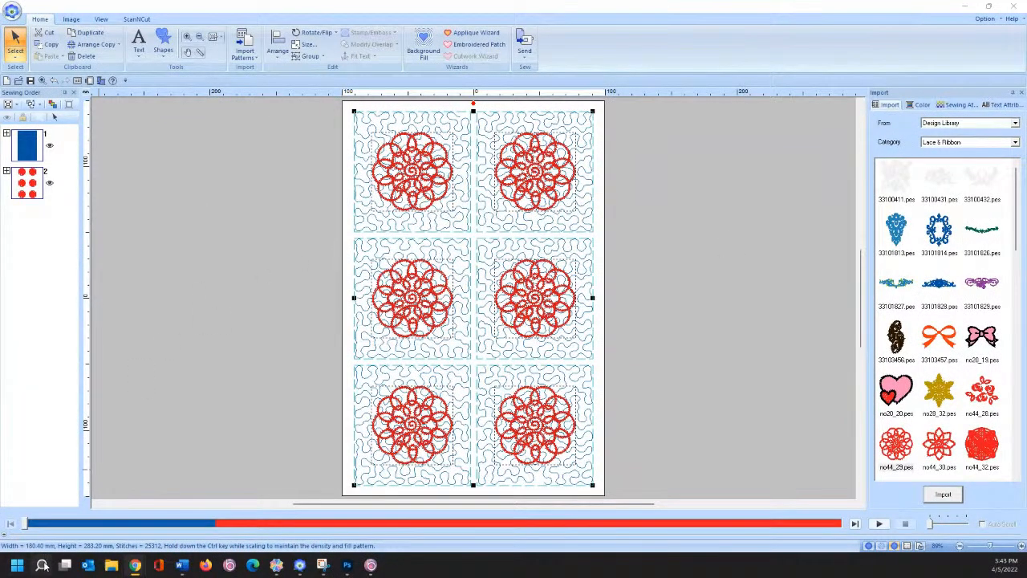
- Open the Windows search panel from the taskbar to launch another app
click(41, 565)
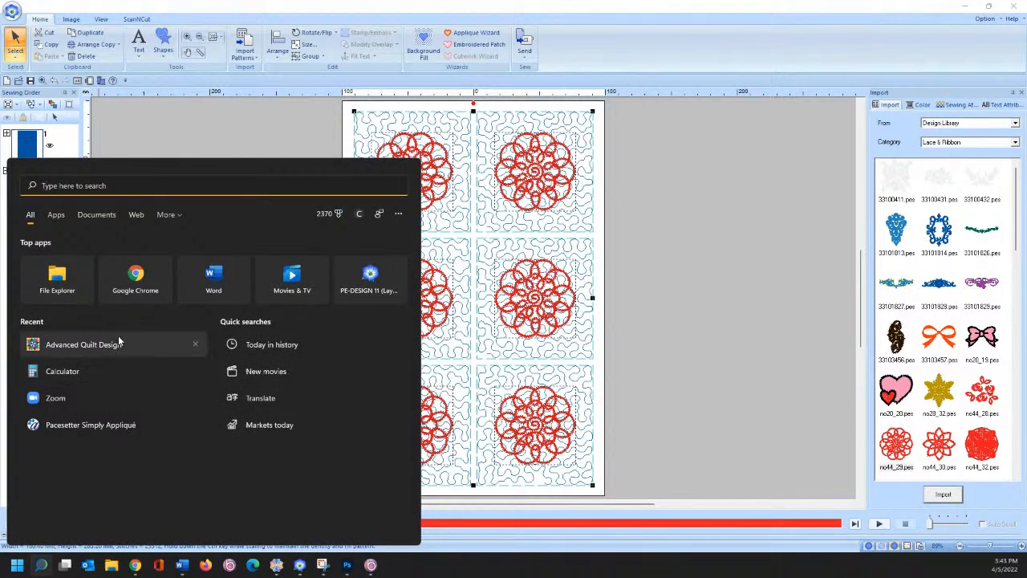
- Launch Advanced Quilt Design from the Recent list and start a new blank quilt
click(702, 256)
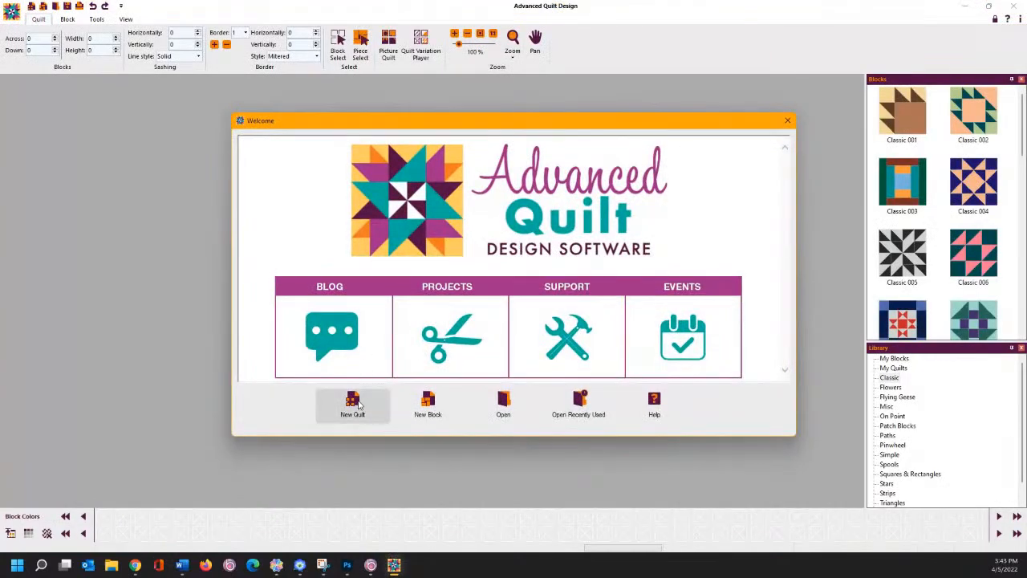
click(354, 403)
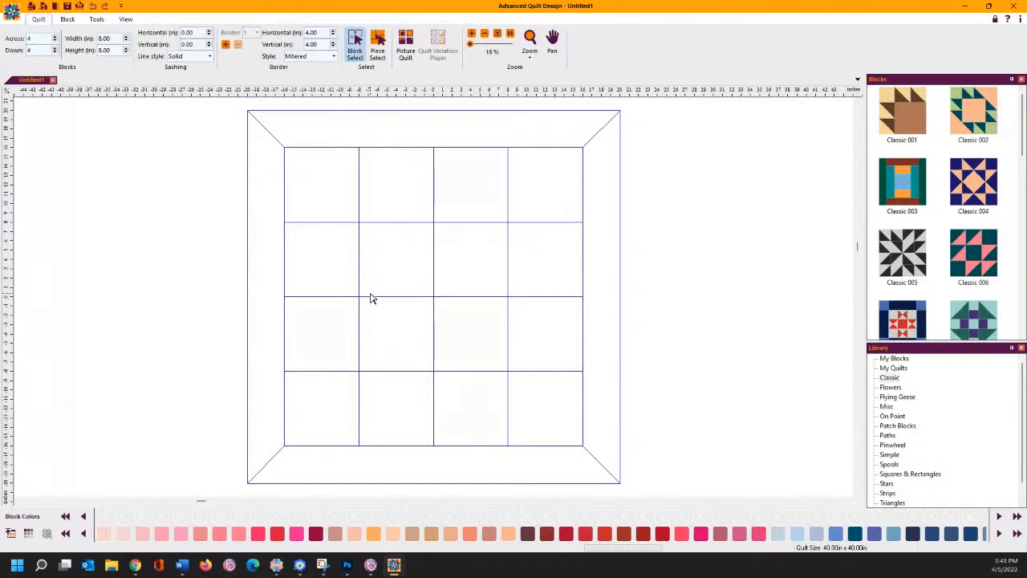
- Open the On Point 004 block from the On Point library in the block editor
click(68, 20)
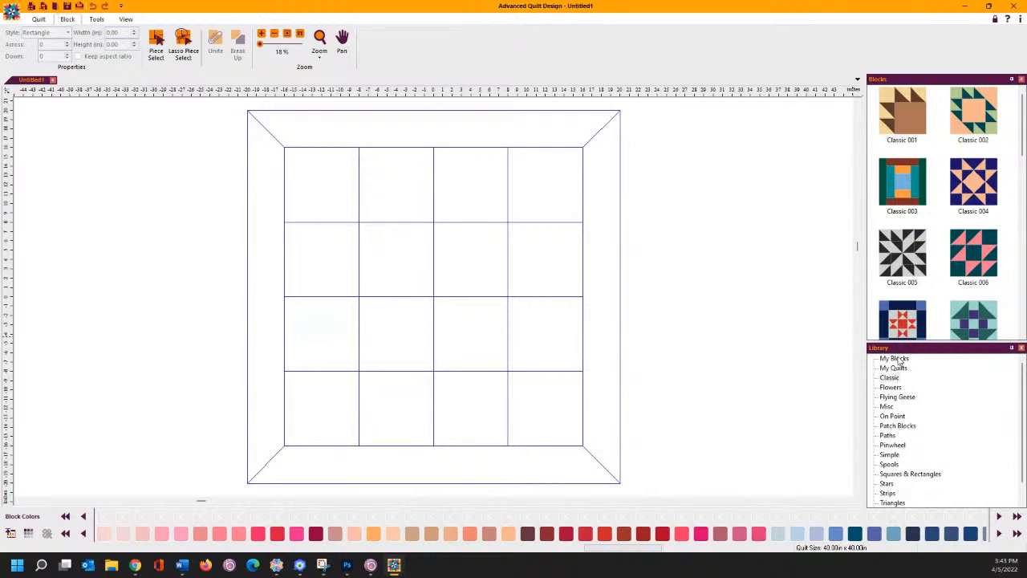
click(891, 416)
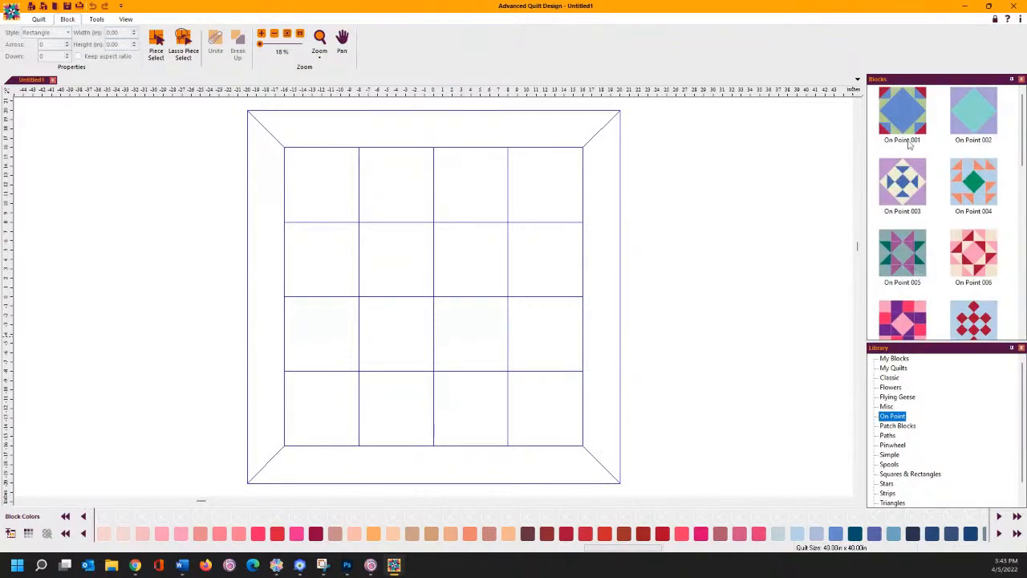
right_click(968, 191)
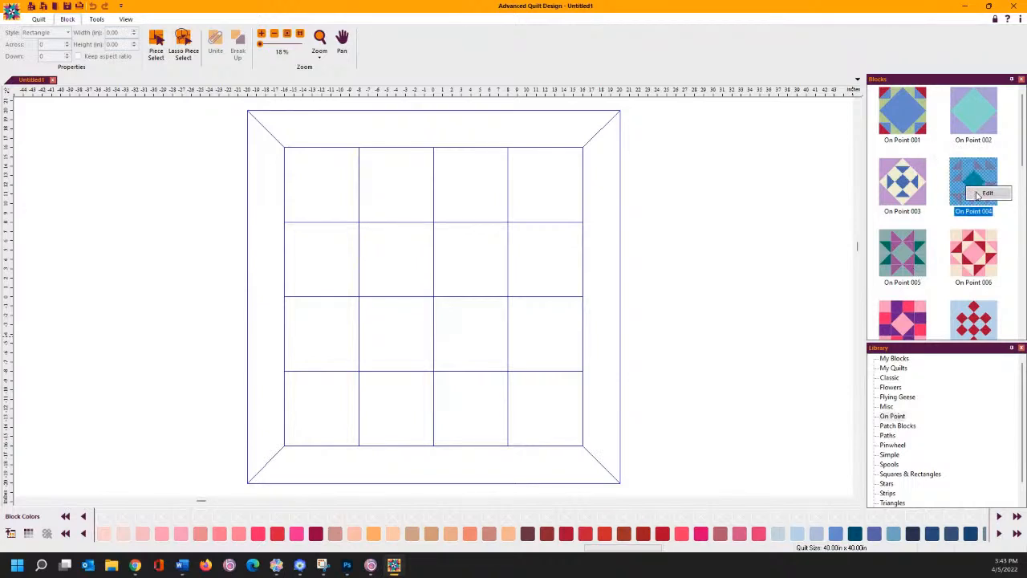
click(979, 194)
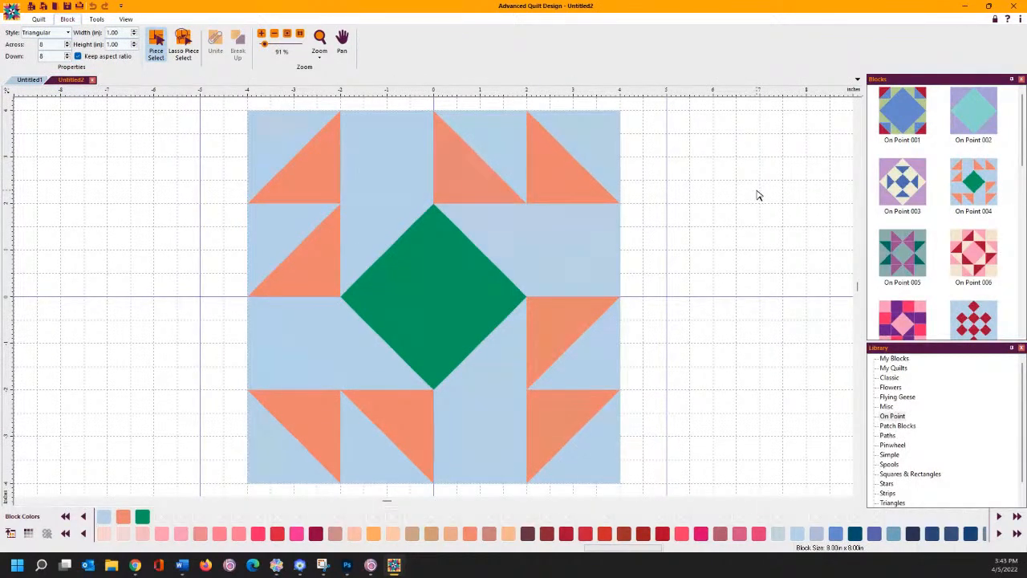
click(279, 134)
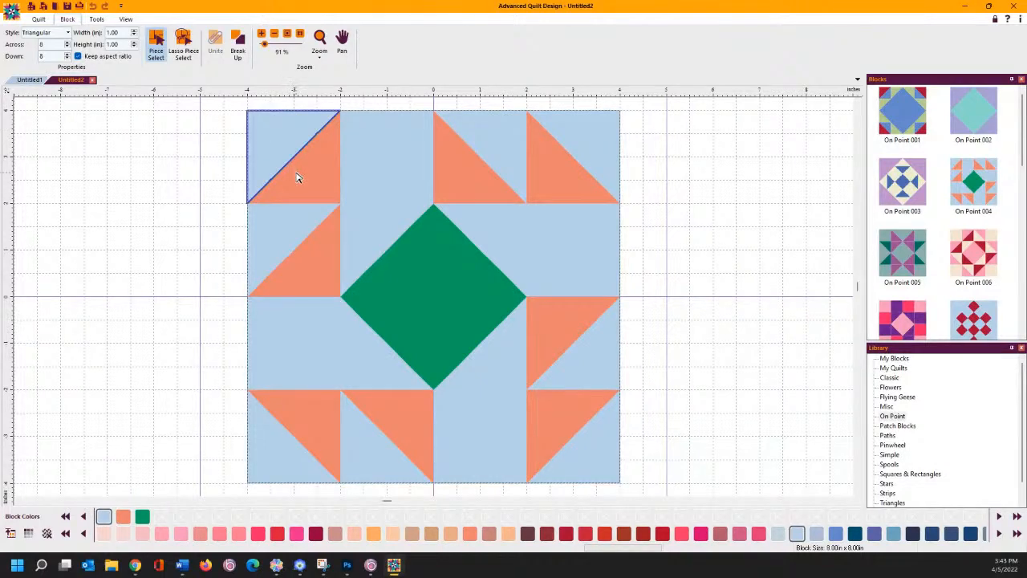
click(649, 153)
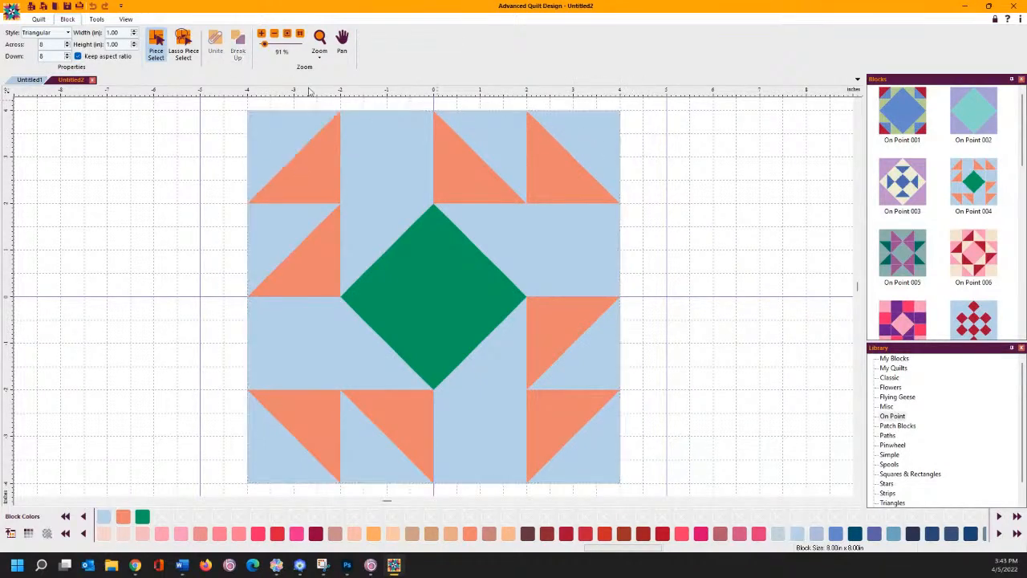
click(12, 13)
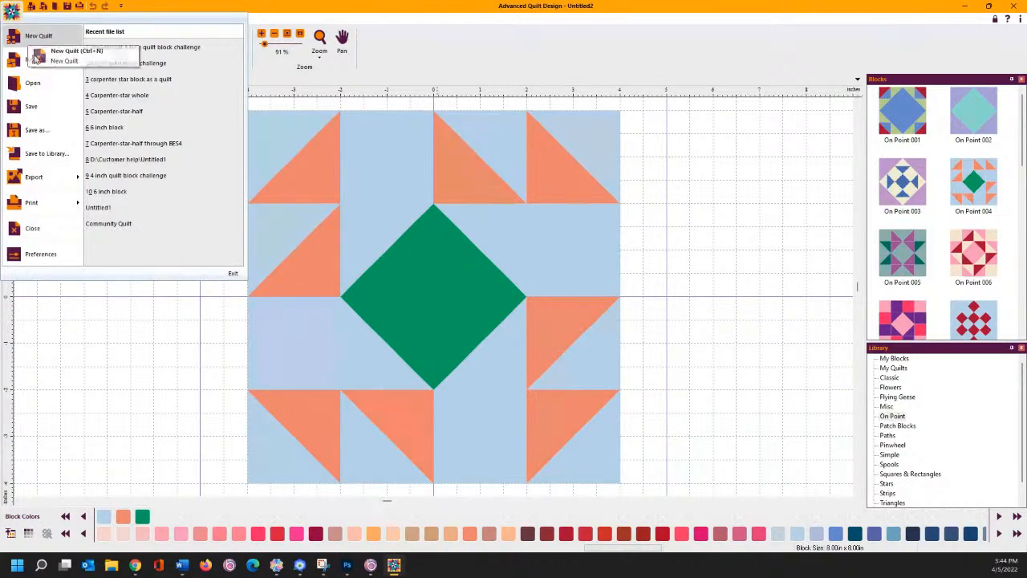
click(32, 61)
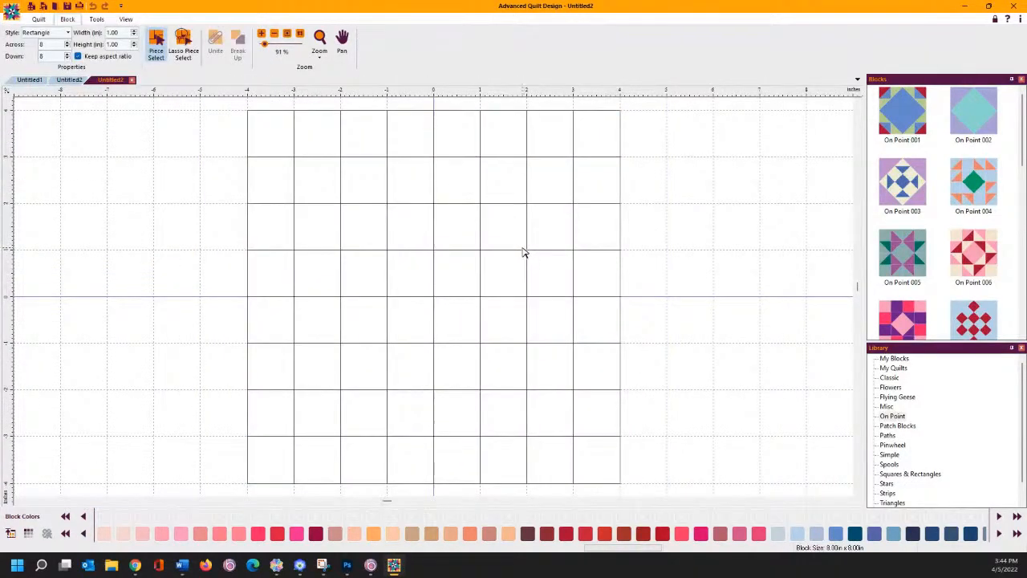
click(67, 32)
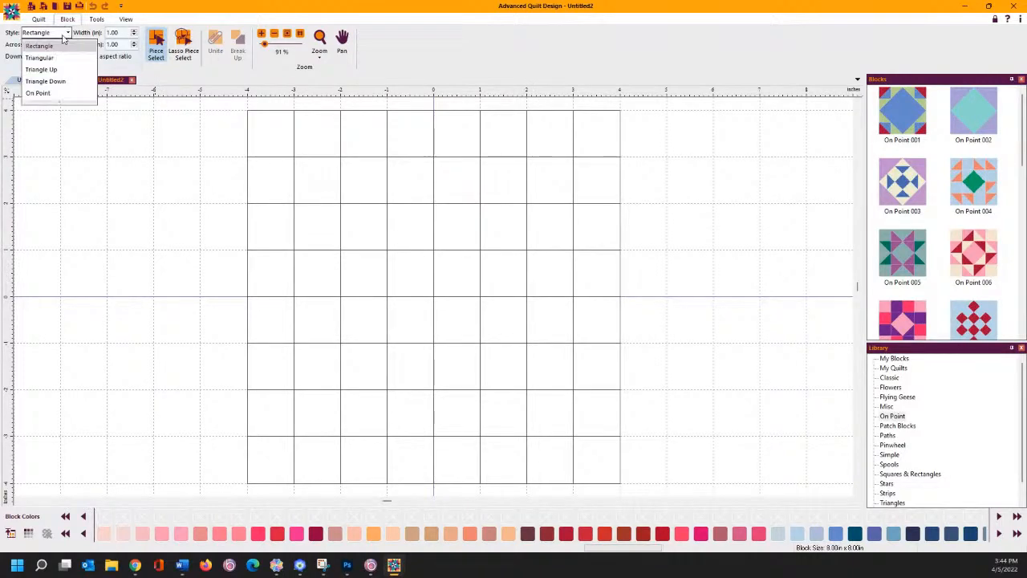
click(53, 57)
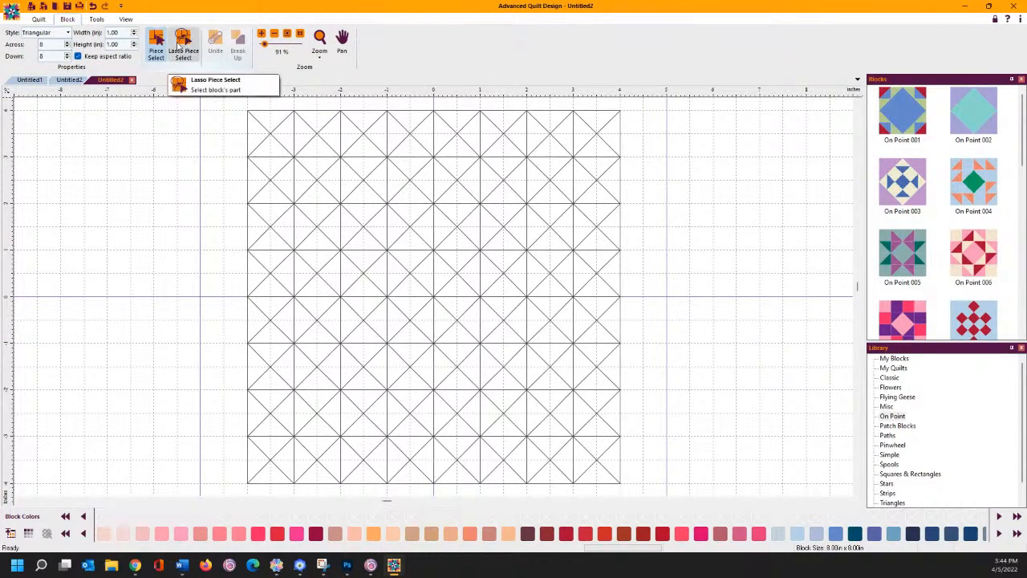
click(182, 45)
mouse_move(238, 283)
mouse_down()
mouse_move(241, 307)
mouse_move(376, 191)
mouse_move(442, 106)
mouse_move(238, 106)
mouse_move(231, 202)
mouse_move(239, 296)
mouse_up()
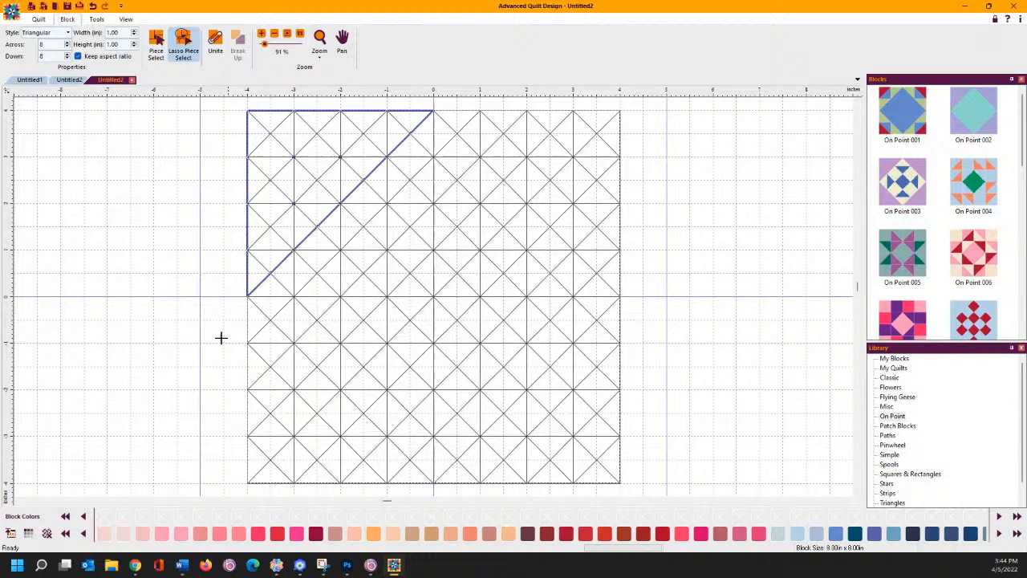
click(105, 533)
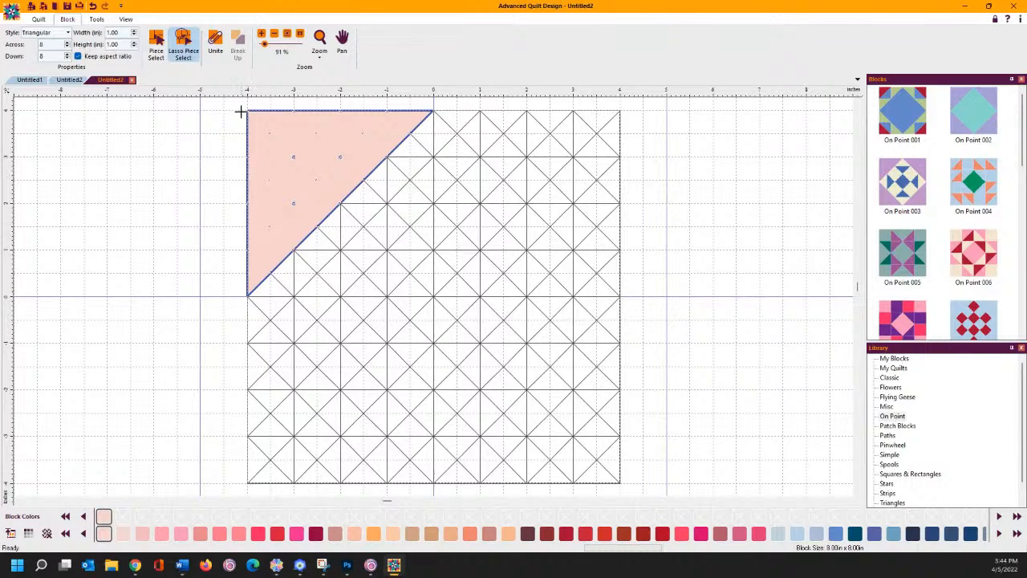
click(216, 44)
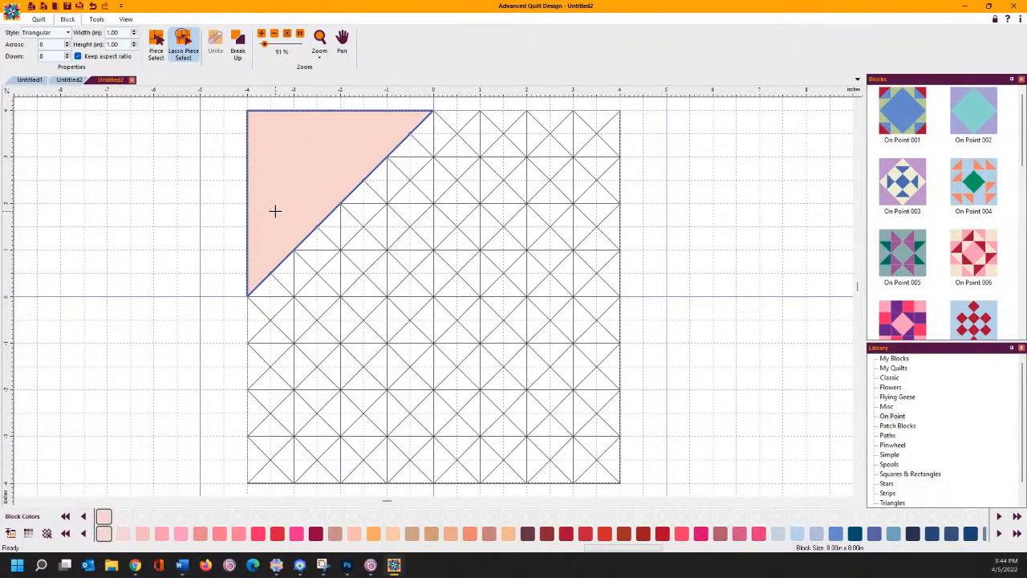
click(131, 80)
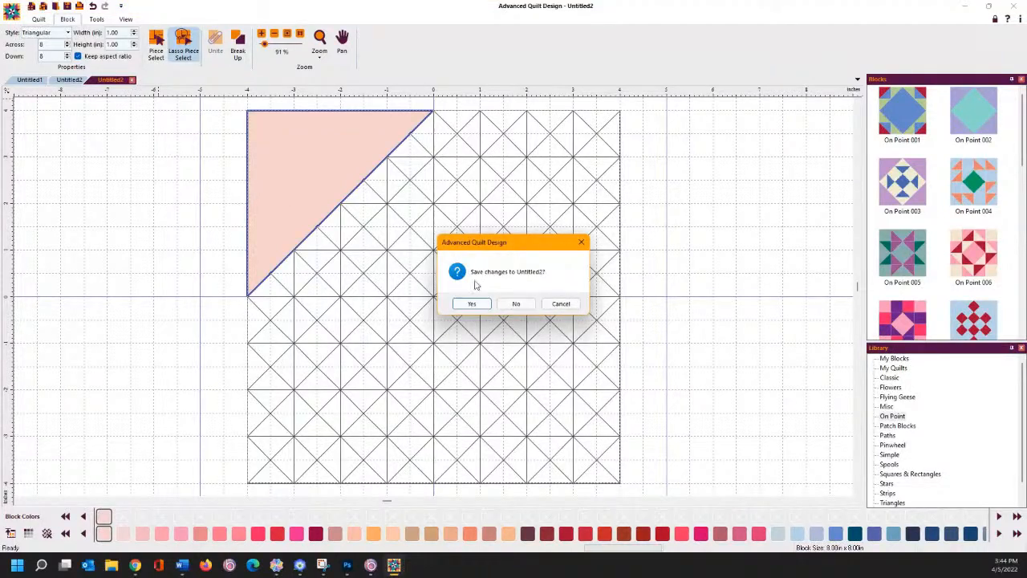
click(515, 303)
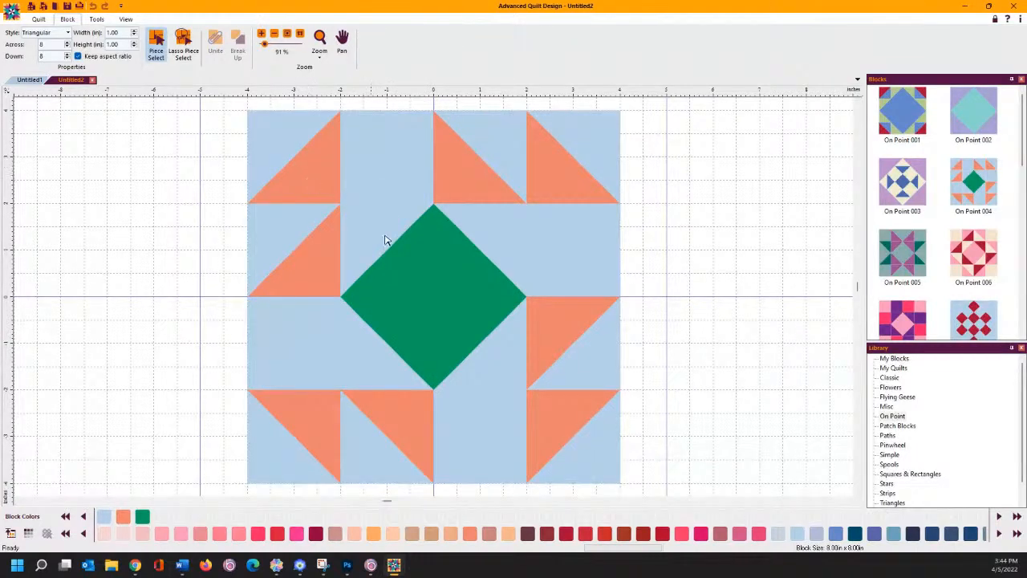
- Break up the centre diamond, unite its left-half pieces, and colour that half yellow
click(449, 297)
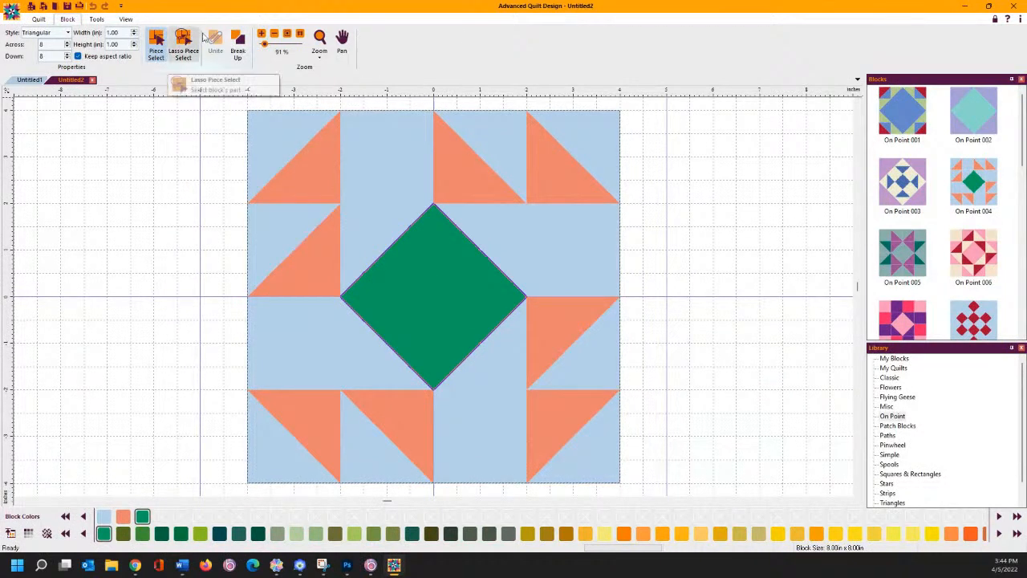
click(236, 47)
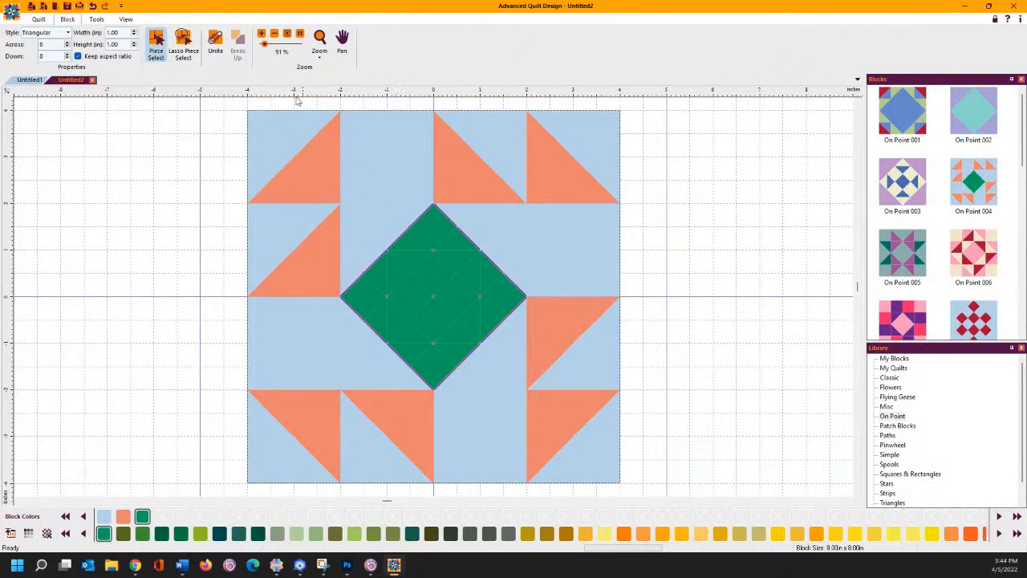
click(178, 43)
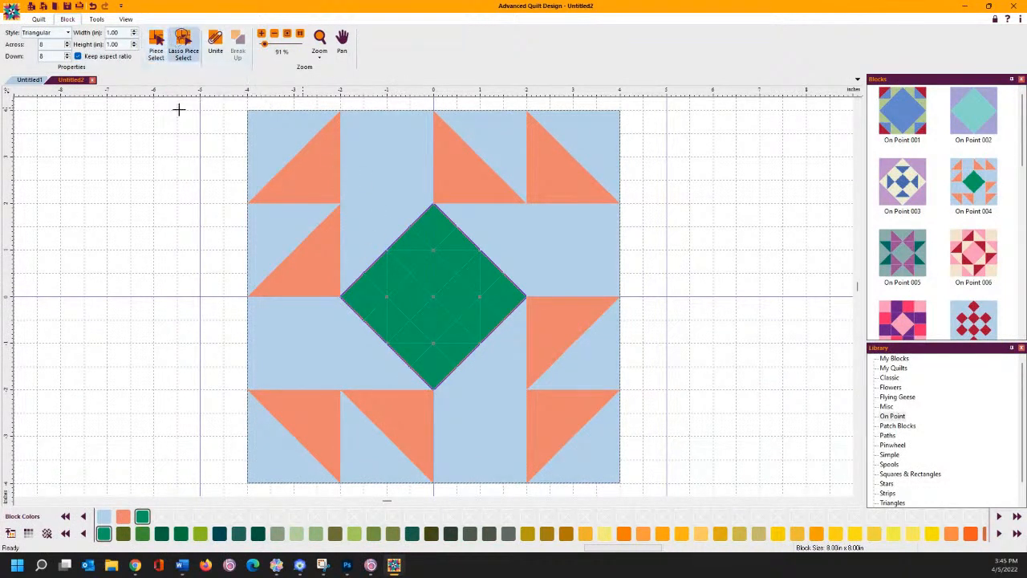
mouse_move(432, 394)
mouse_down()
mouse_move(451, 243)
mouse_move(438, 203)
mouse_move(399, 197)
mouse_move(342, 263)
mouse_move(339, 319)
mouse_move(359, 357)
mouse_move(432, 390)
mouse_up()
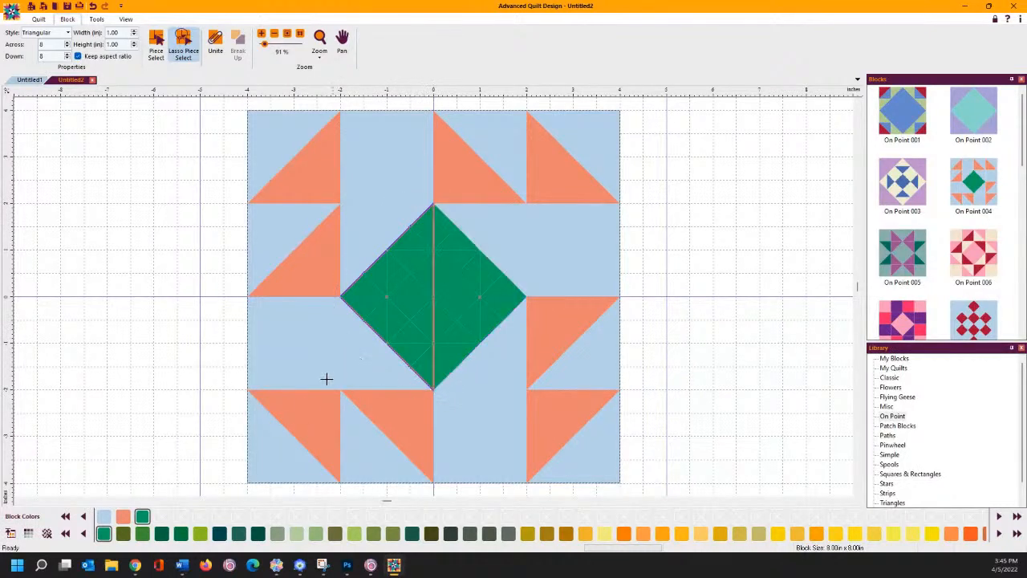
click(215, 42)
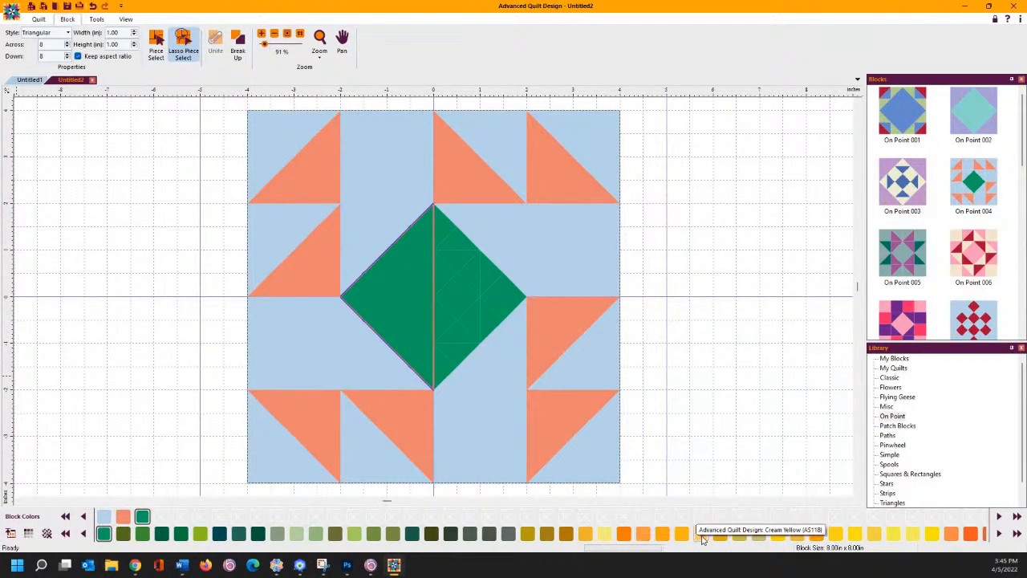
click(835, 534)
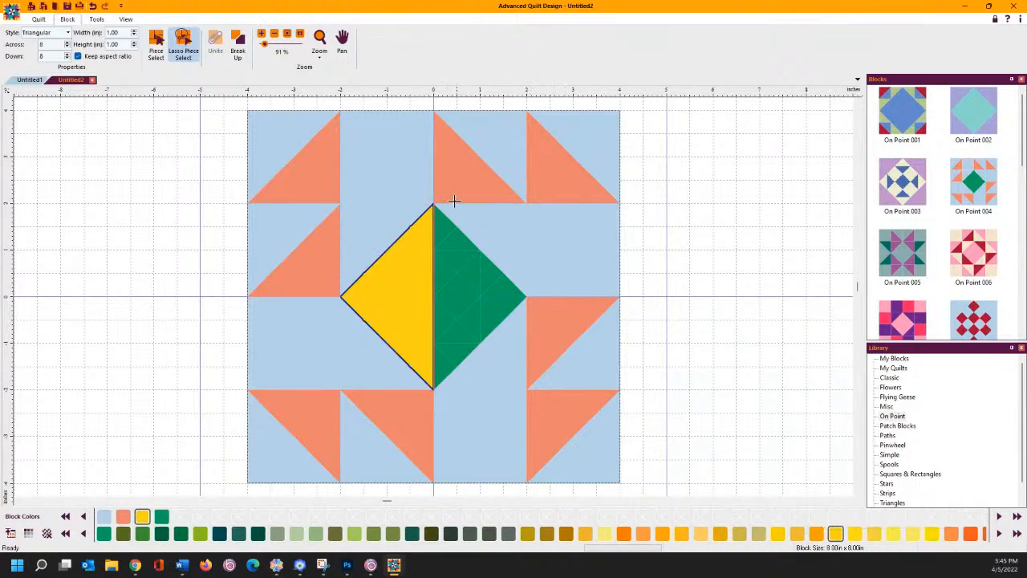
- Unite the diamond's right-half pieces into one triangle and colour it orange
mouse_move(430, 201)
mouse_down()
mouse_move(421, 260)
mouse_move(428, 405)
mouse_move(462, 410)
mouse_move(517, 371)
mouse_move(538, 290)
mouse_move(433, 201)
mouse_up()
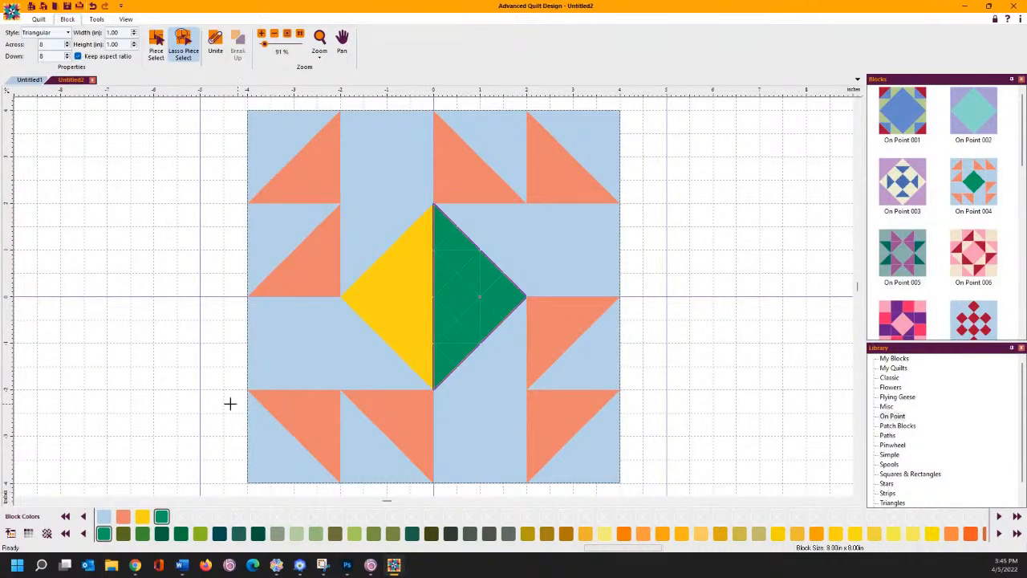
click(215, 41)
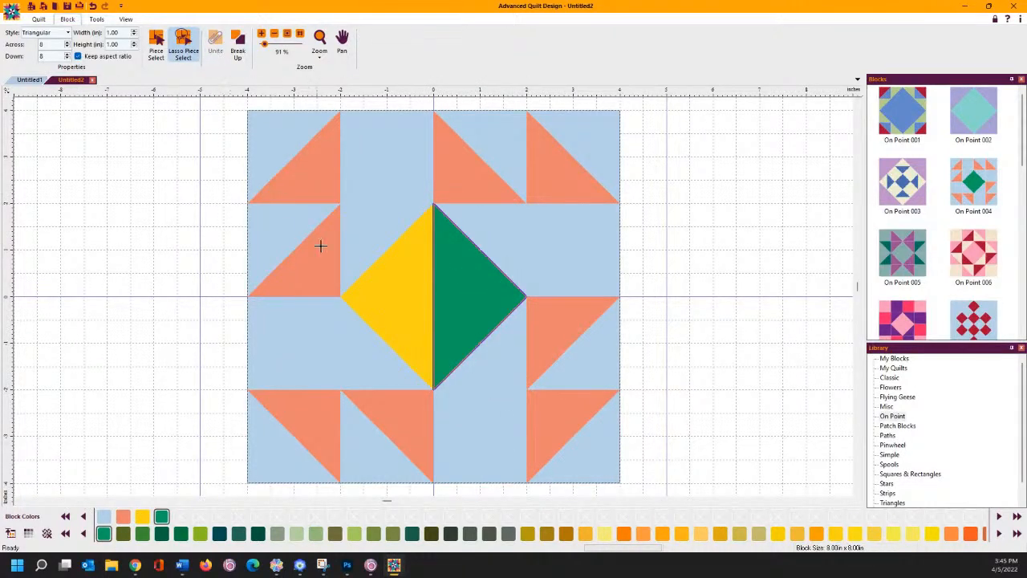
click(951, 535)
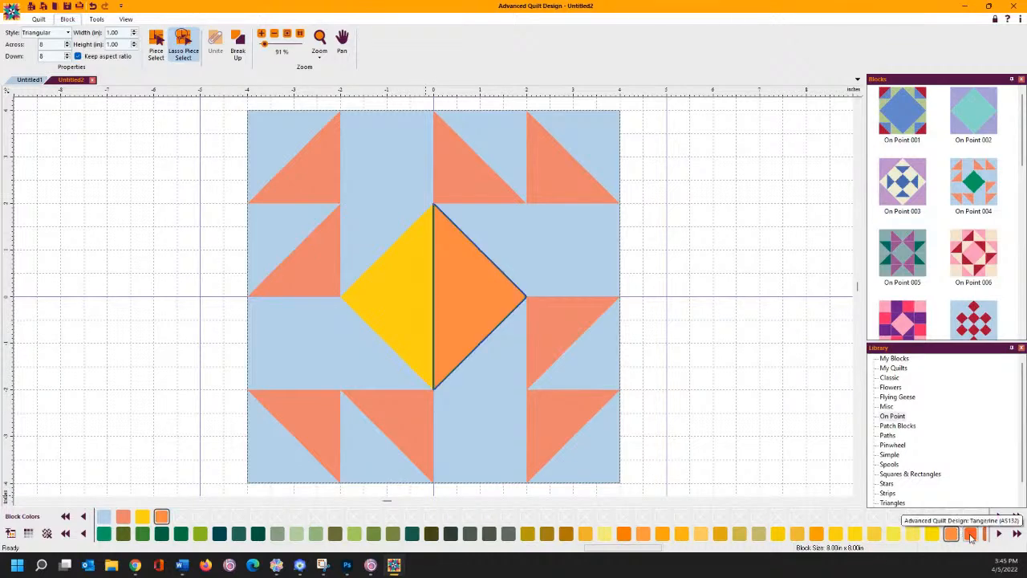
click(697, 319)
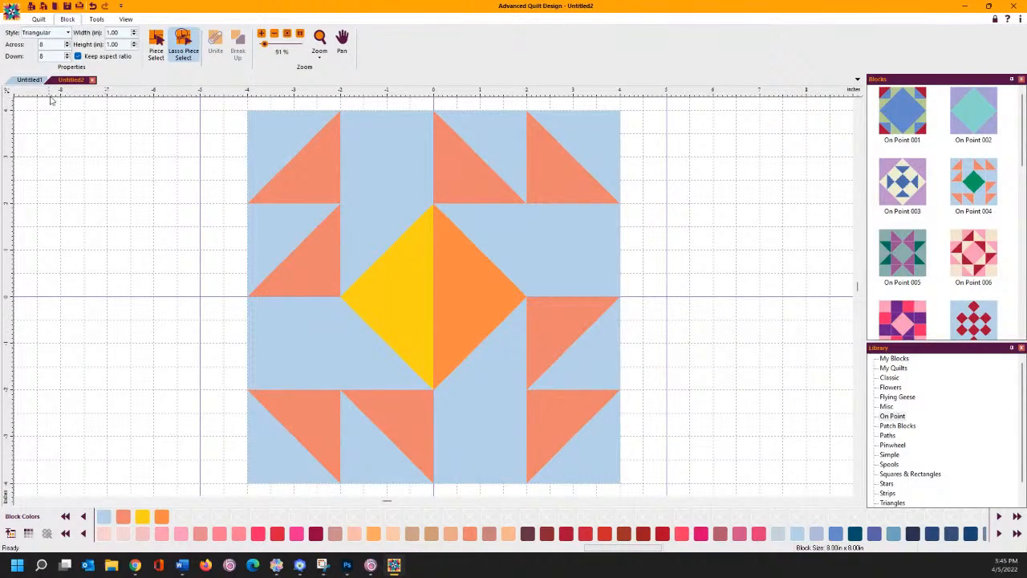
- Save the recoloured block to the library as '004 modified'
click(11, 13)
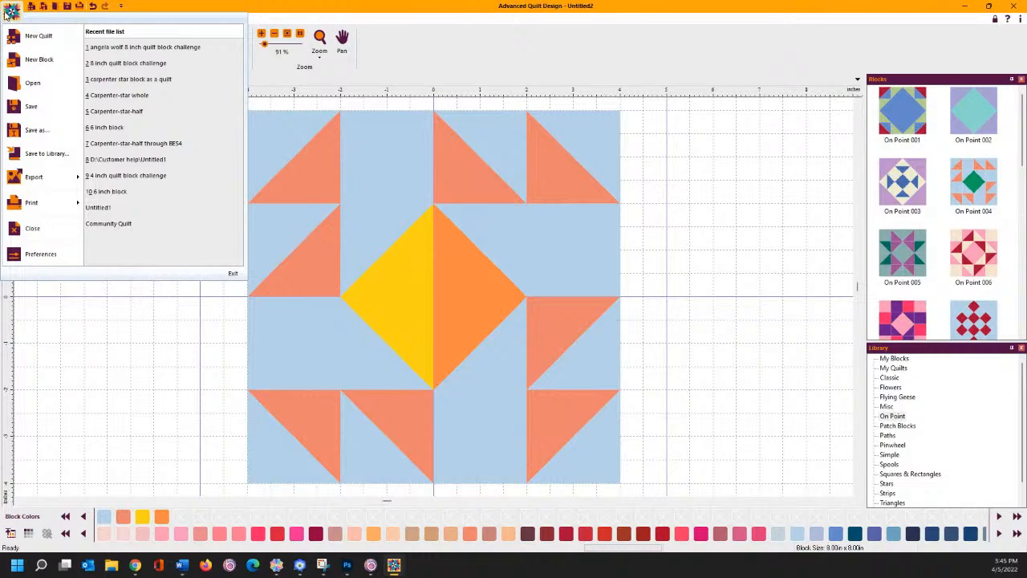
click(41, 154)
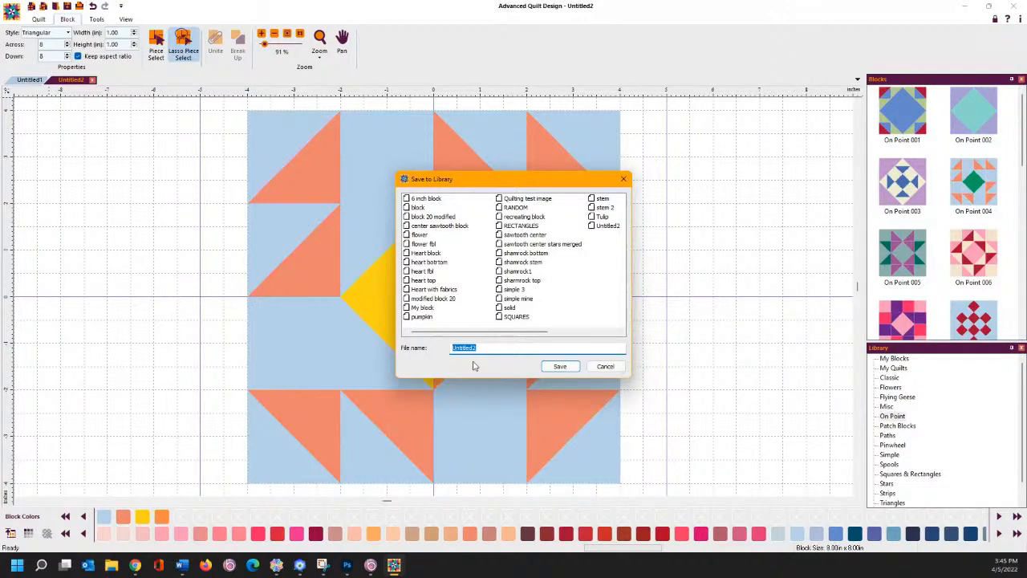
text(004 modified)
key(Return)
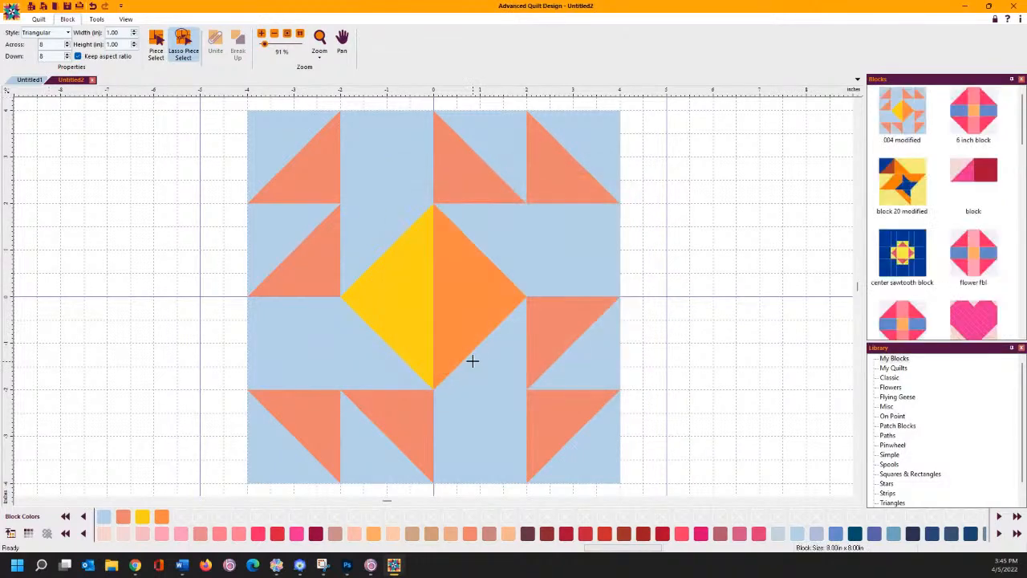
- Return to the Untitled1 quilt layout
scroll(951, 228, down, 3)
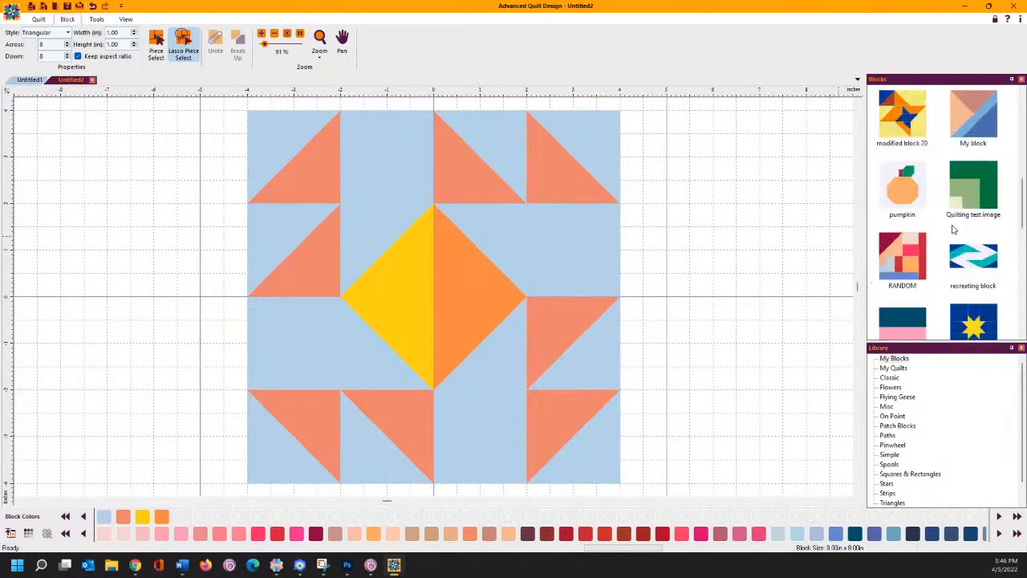
scroll(950, 229, down, 3)
scroll(940, 230, up, 6)
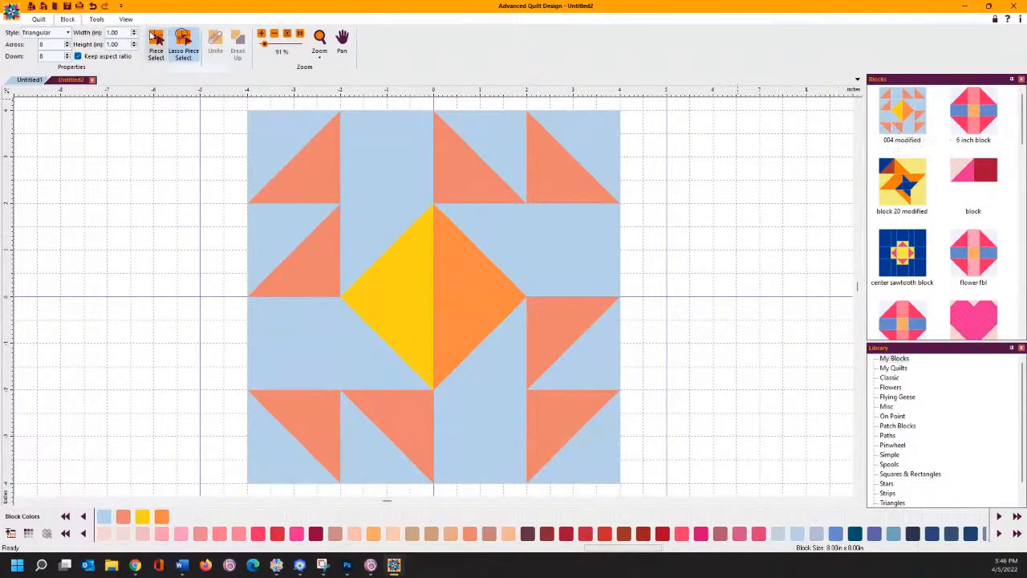
click(31, 81)
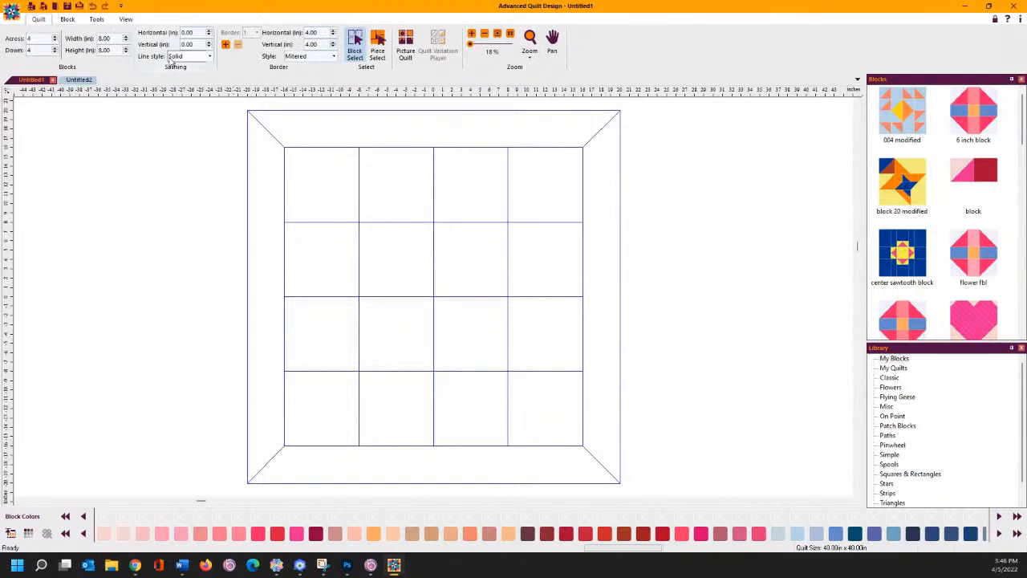
- Set the blocks to 12 × 12 inches and cut the quilt to one block across and down
click(111, 39)
drag(114, 40, 84, 48)
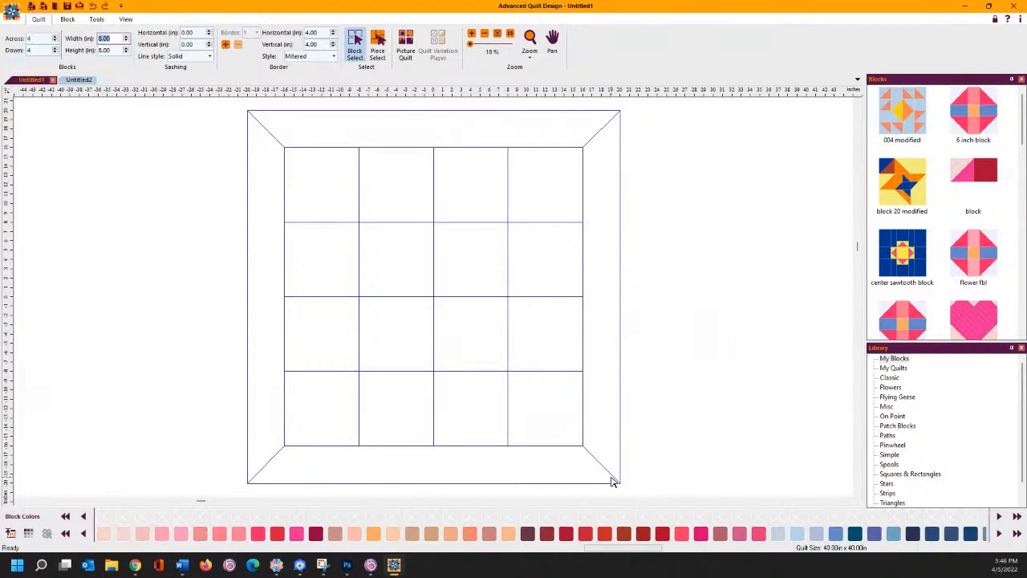
text(12)
key(Tab)
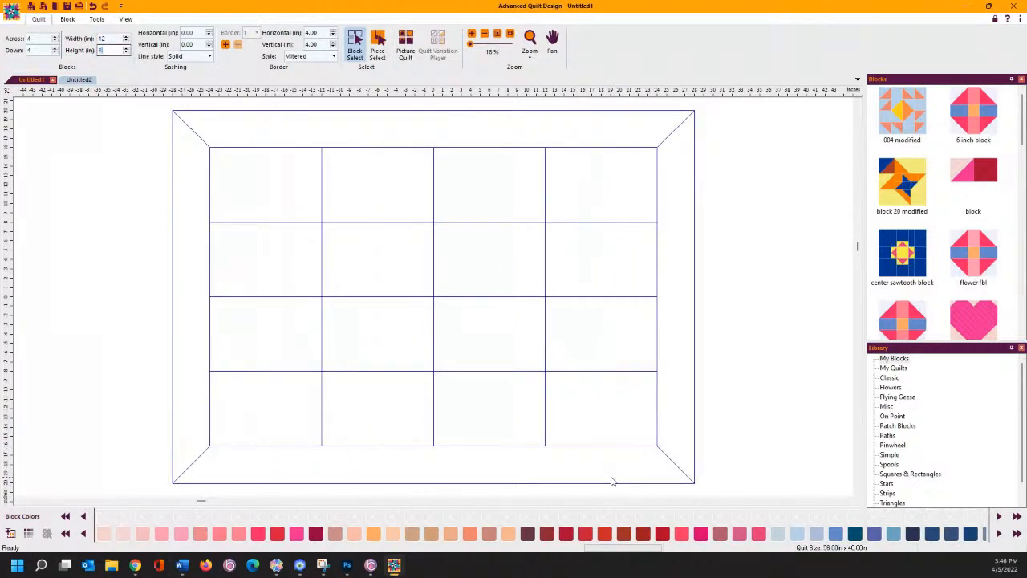
key(Return)
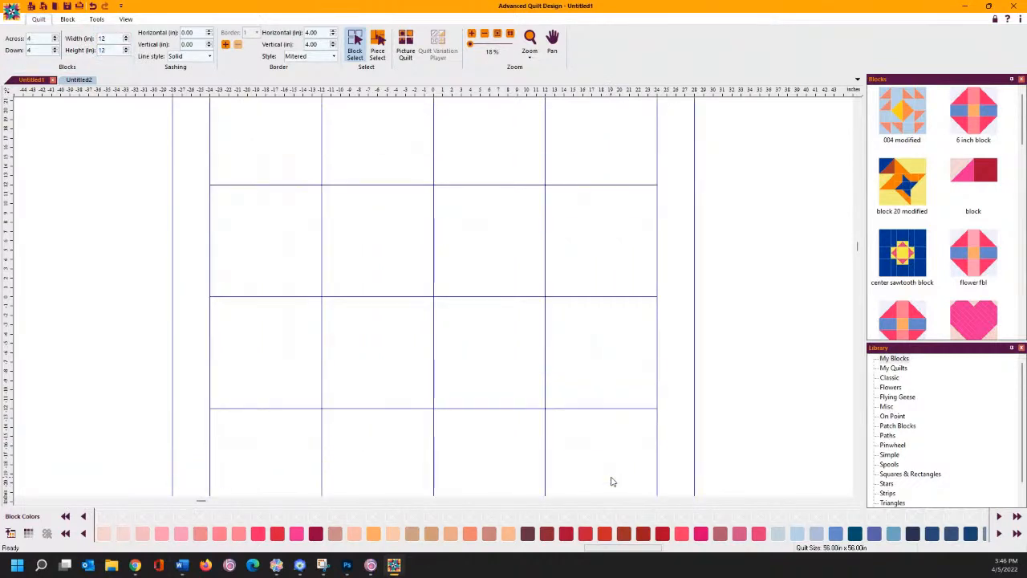
click(55, 42)
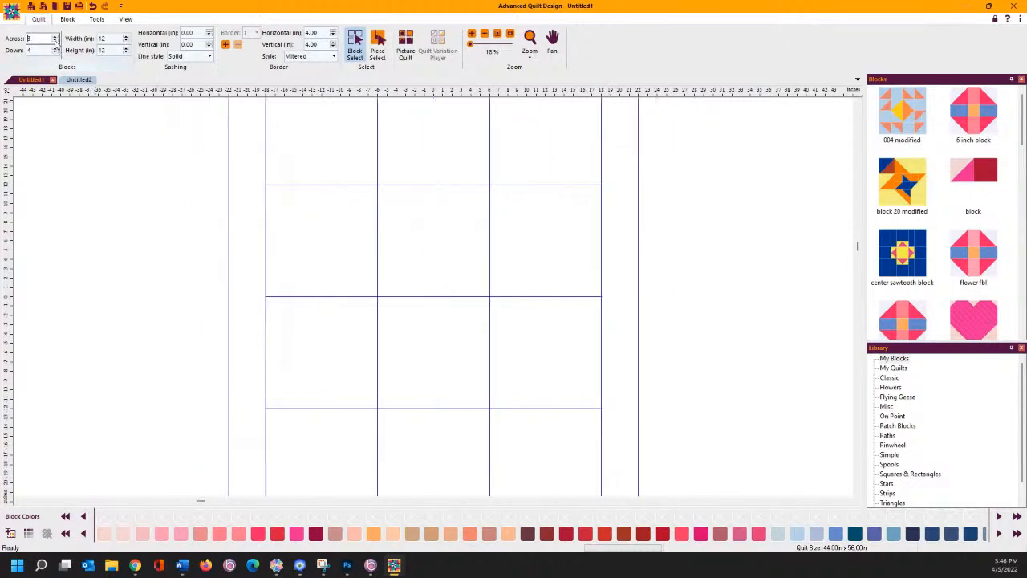
click(55, 42)
click(54, 42)
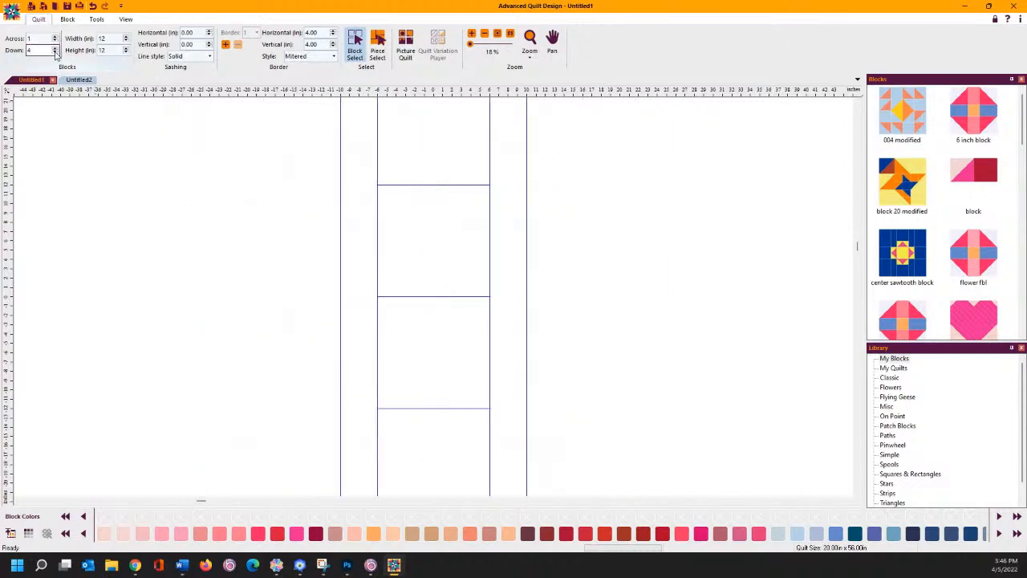
click(54, 52)
click(55, 52)
click(54, 52)
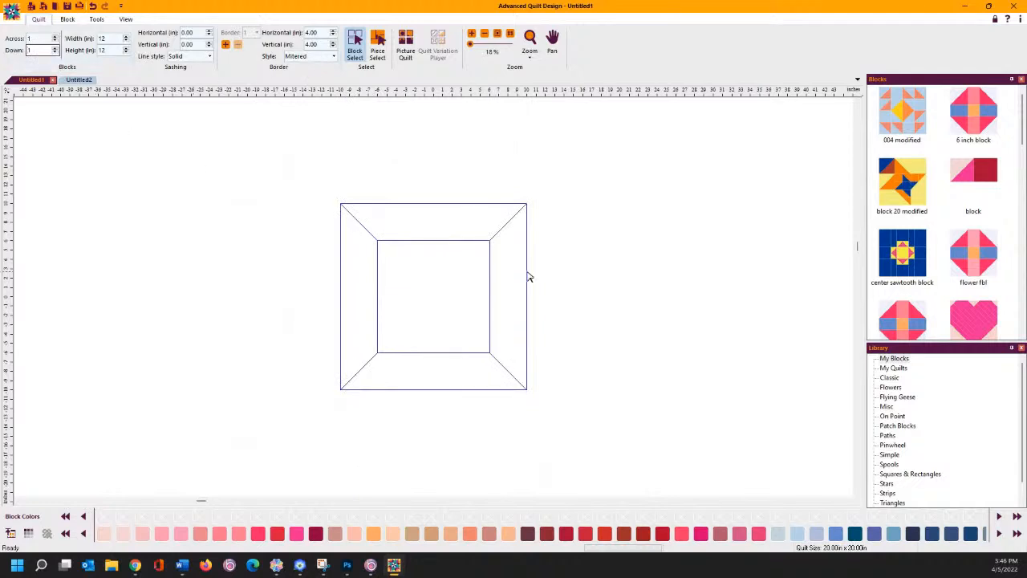
- Fill a 3-across row with 004 modified at both ends and block 20 modified in the middle
drag(474, 315, 428, 300)
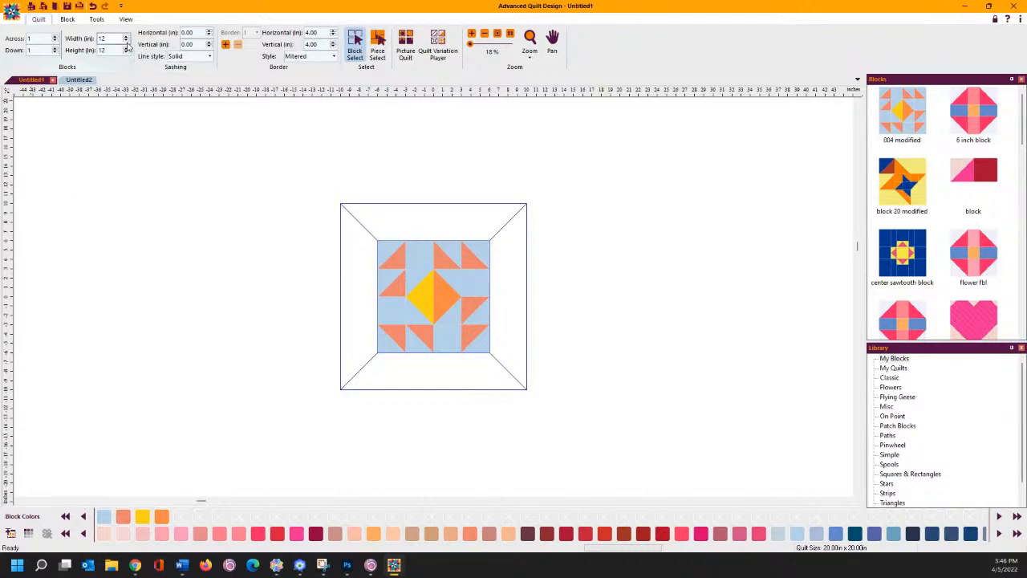
click(55, 37)
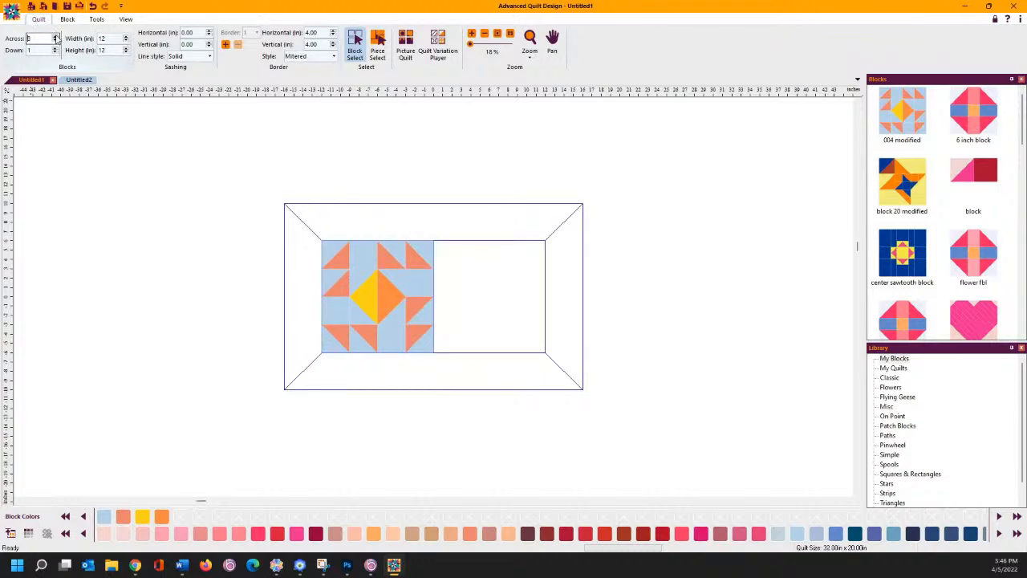
click(54, 37)
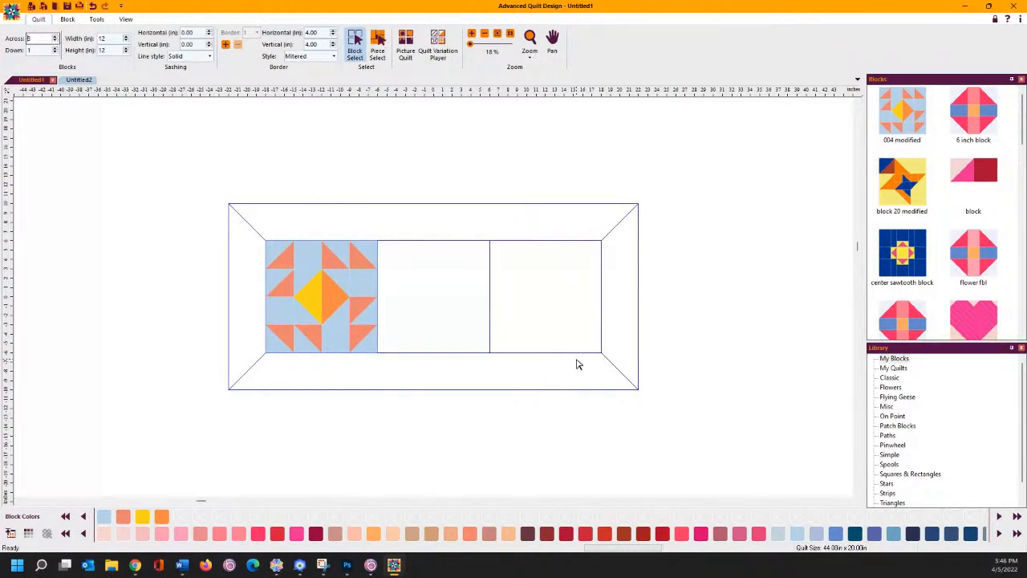
click(332, 300)
right_click(330, 300)
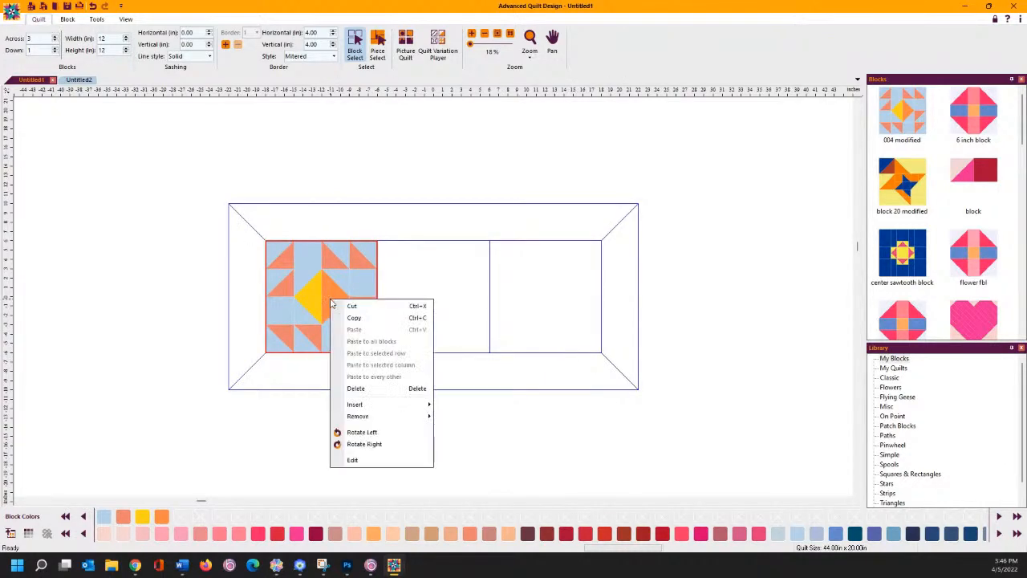
click(353, 317)
right_click(533, 298)
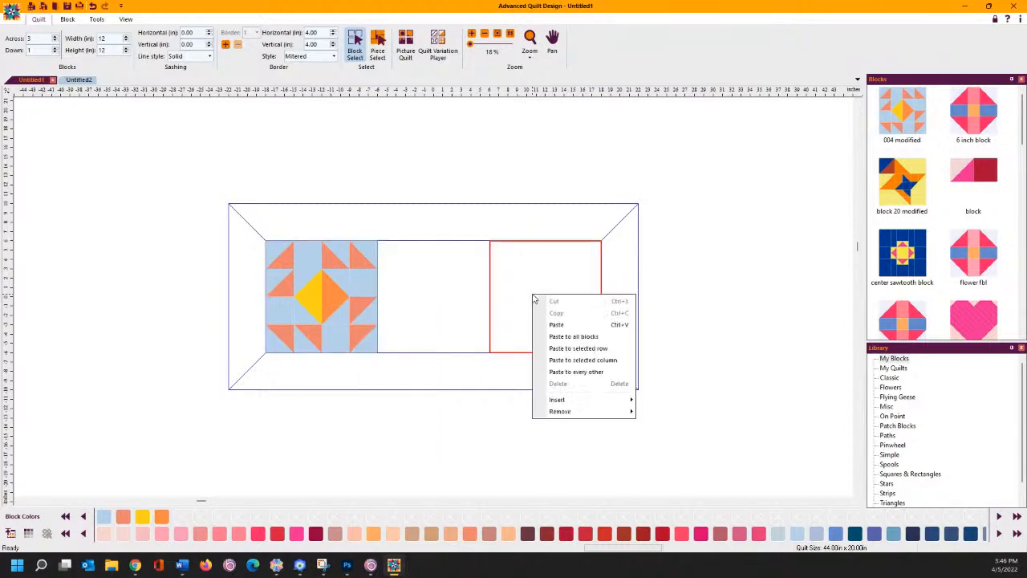
click(554, 325)
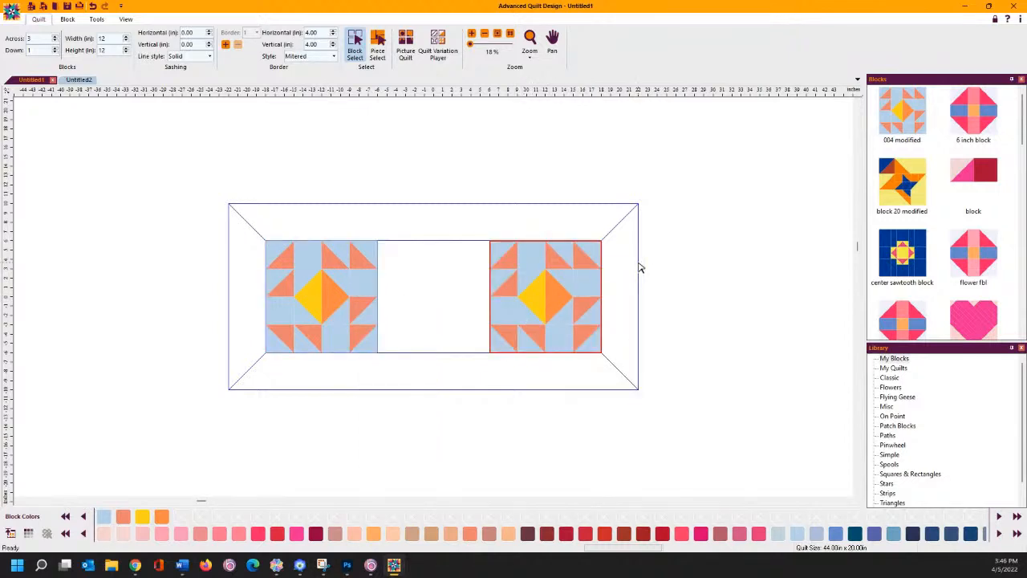
drag(912, 186, 434, 309)
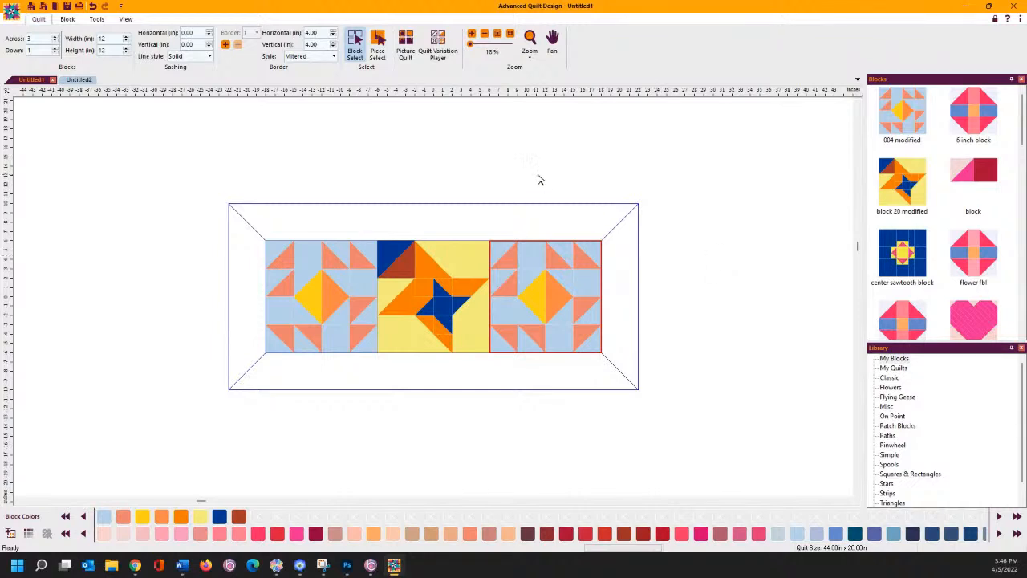
click(382, 40)
- Recolour every dark blue piece in the quilt light blue
click(392, 251)
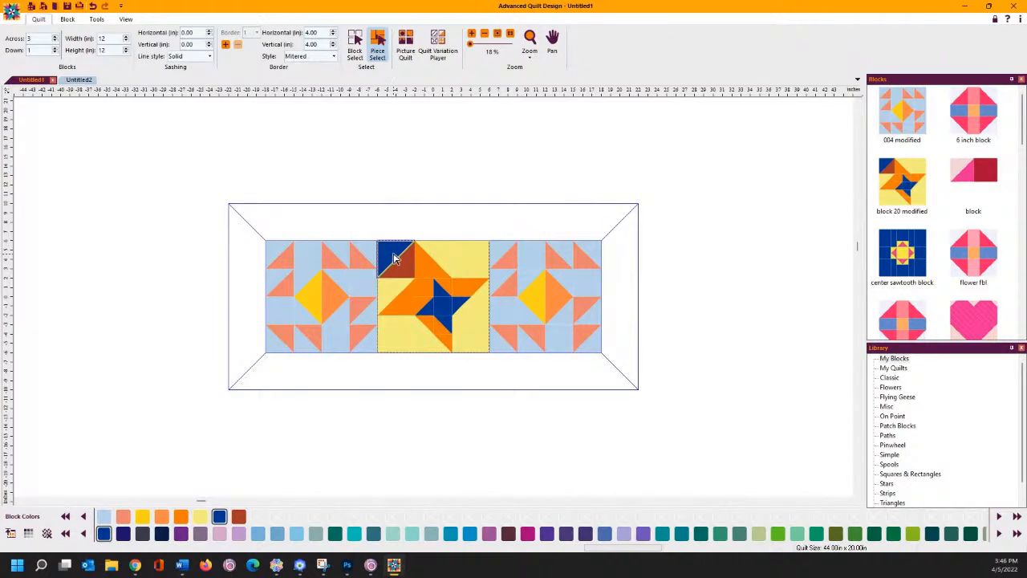
right_click(393, 258)
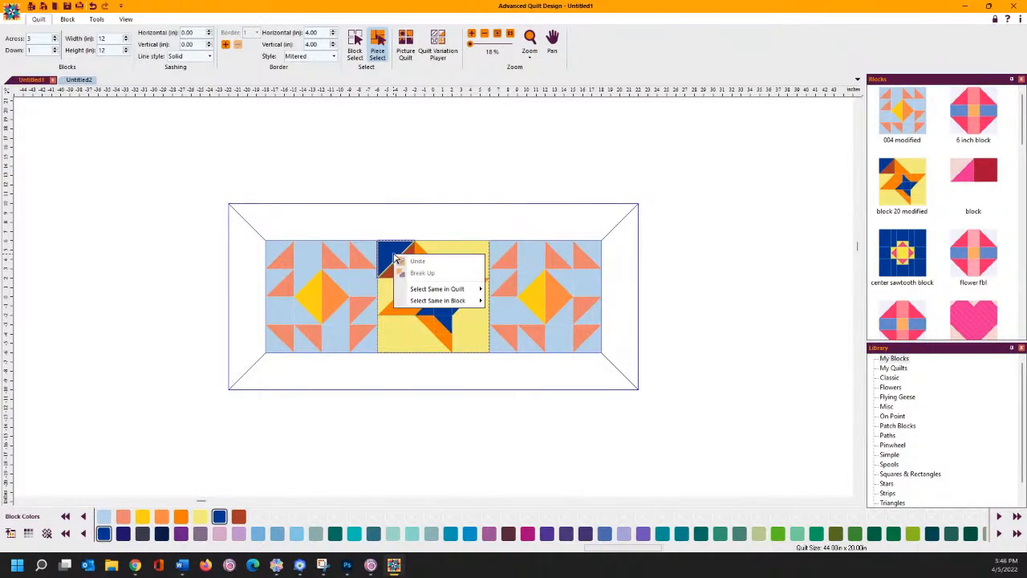
mouse_move(415, 291)
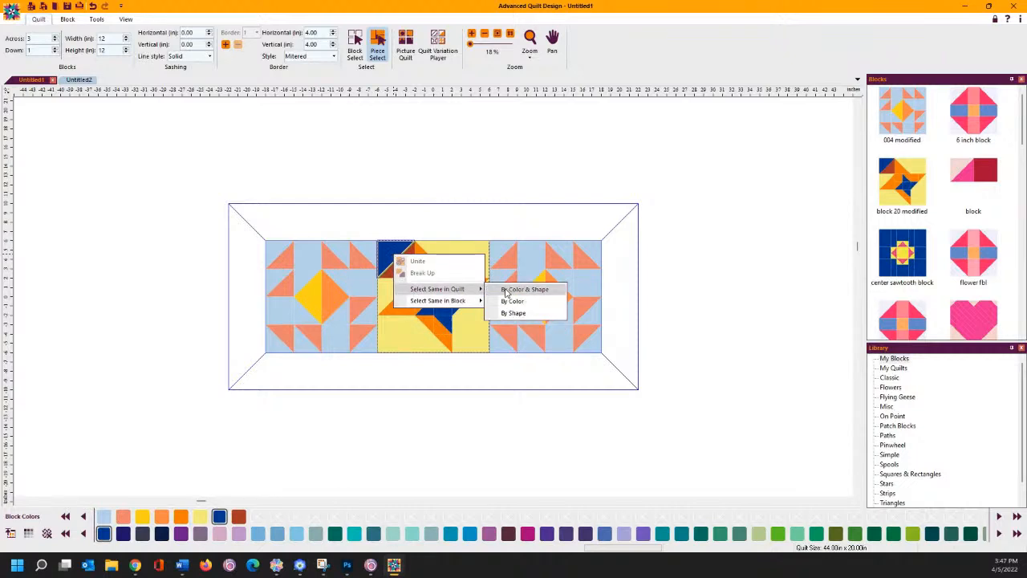
click(508, 303)
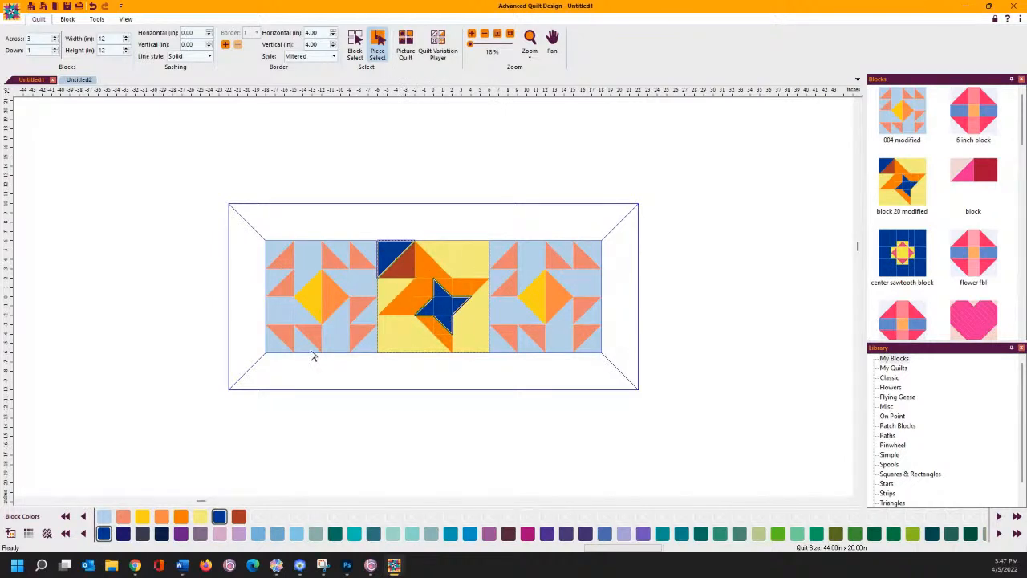
click(103, 516)
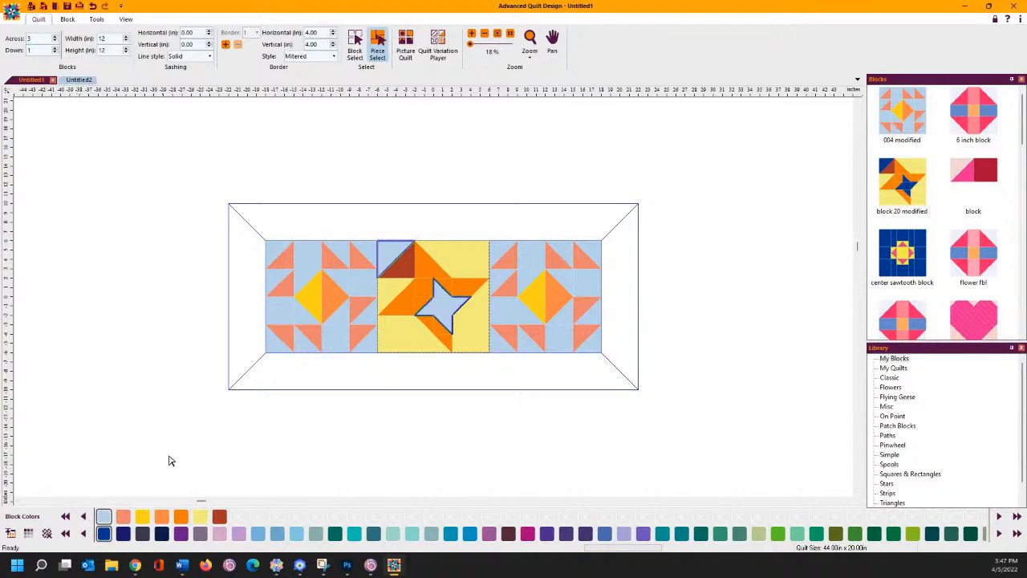
- Recolour all pieces matching the dark red triangle cream
click(403, 272)
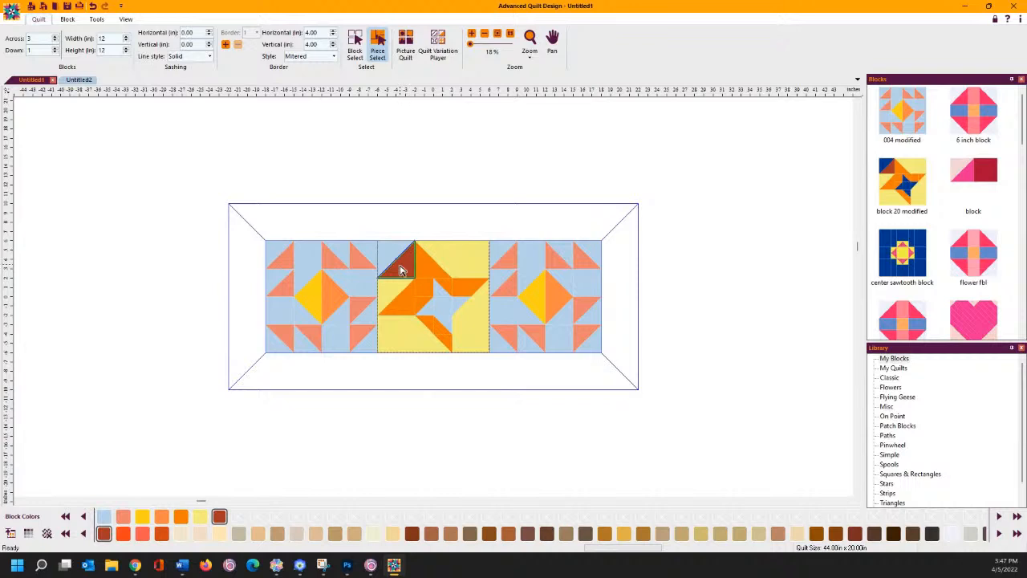
right_click(402, 270)
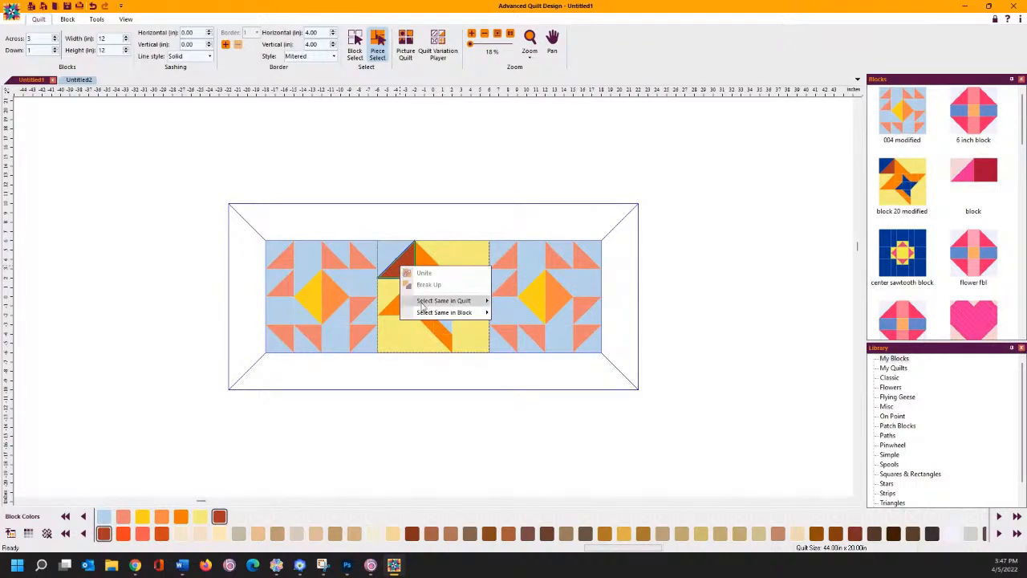
mouse_move(437, 300)
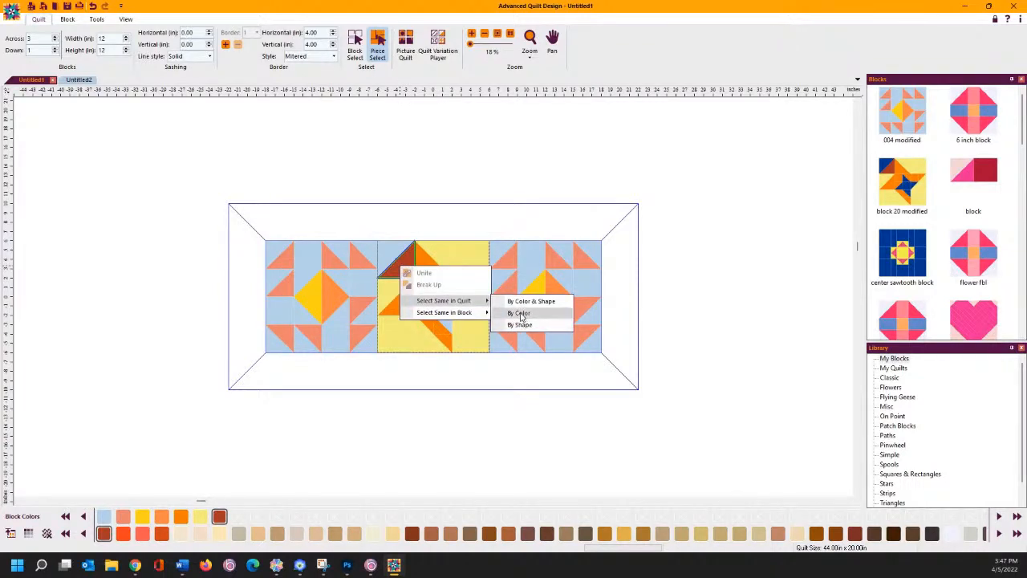
click(518, 312)
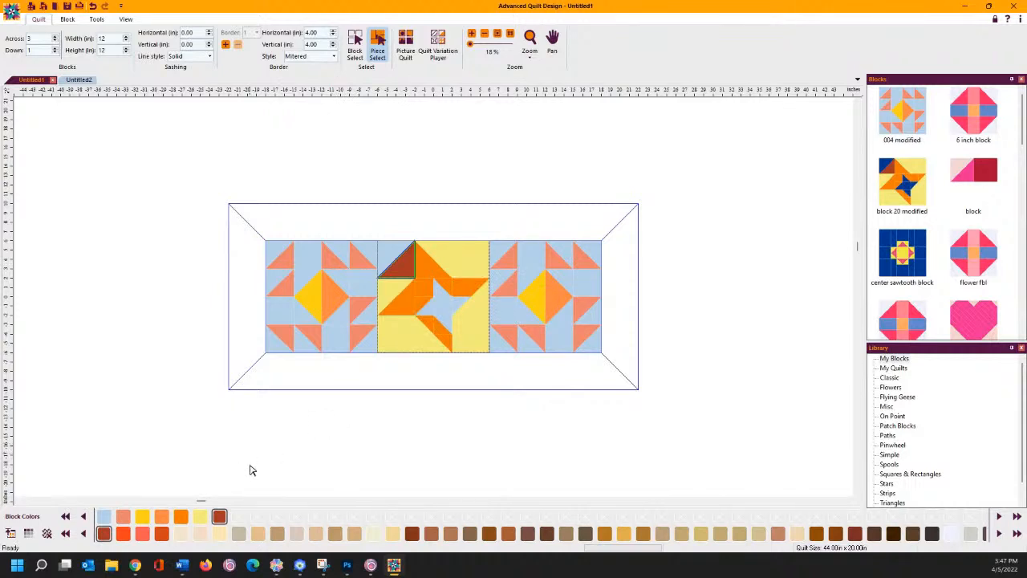
click(373, 534)
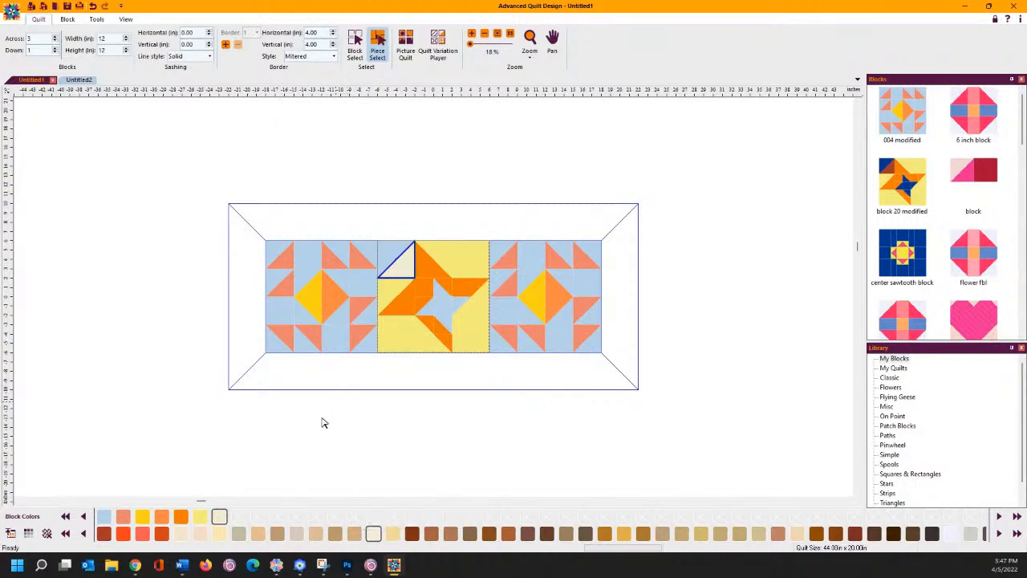
click(408, 431)
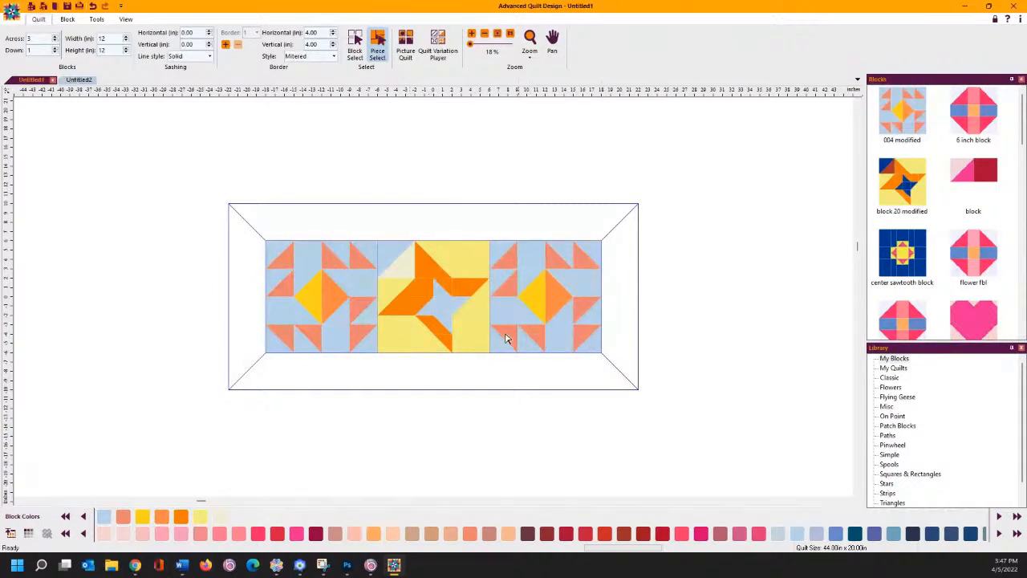
- Recolour all the orange star pieces Melon
right_click(428, 273)
mouse_move(470, 307)
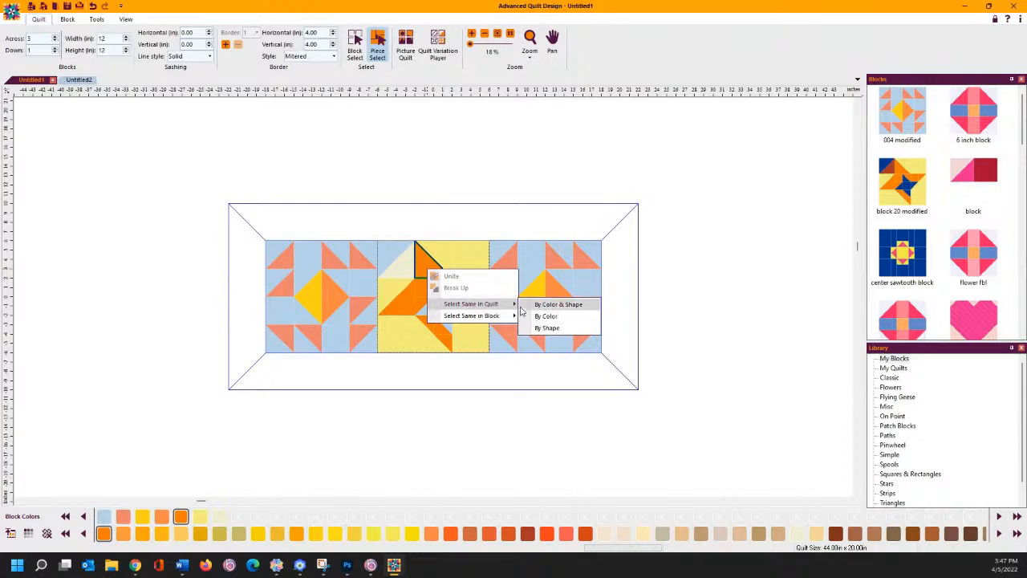
click(546, 316)
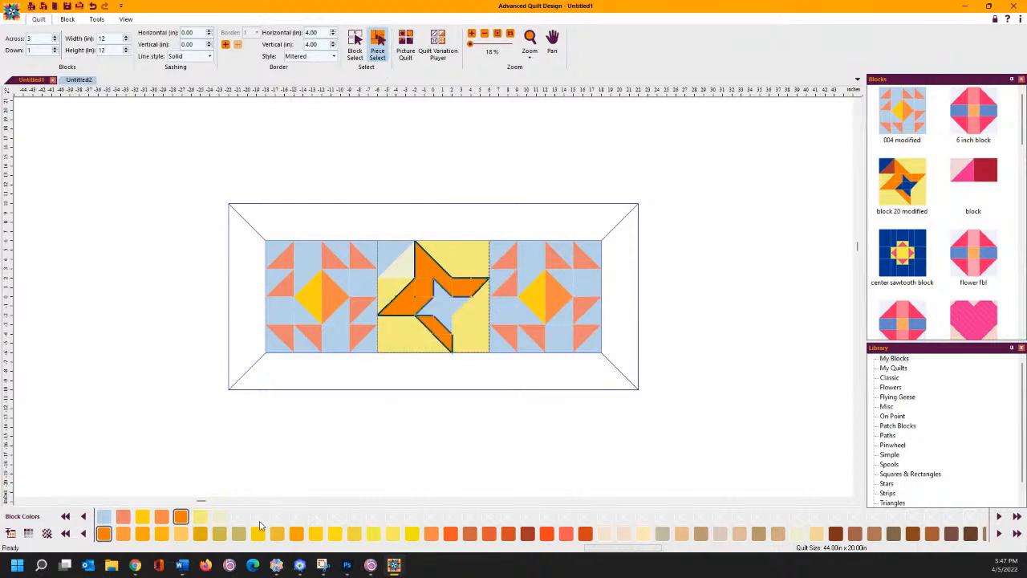
click(124, 519)
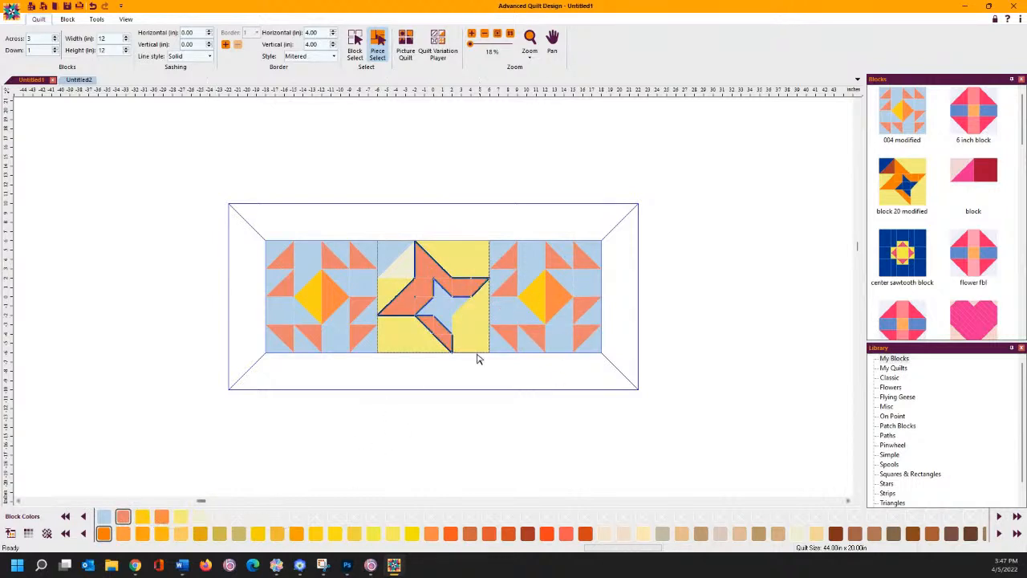
click(423, 459)
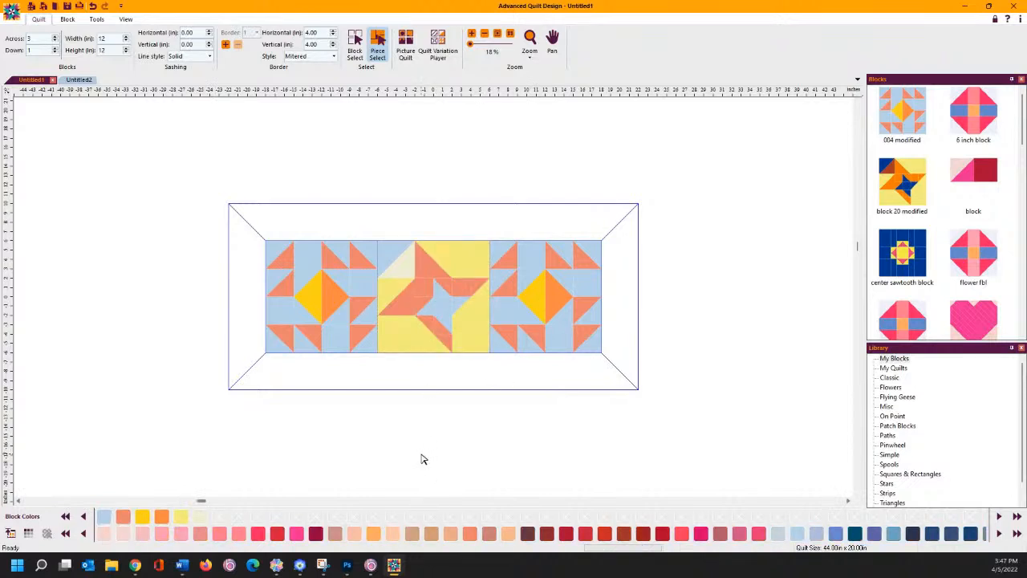
- Recolour the centre block's yellow background pieces Harvest Gold
right_click(393, 298)
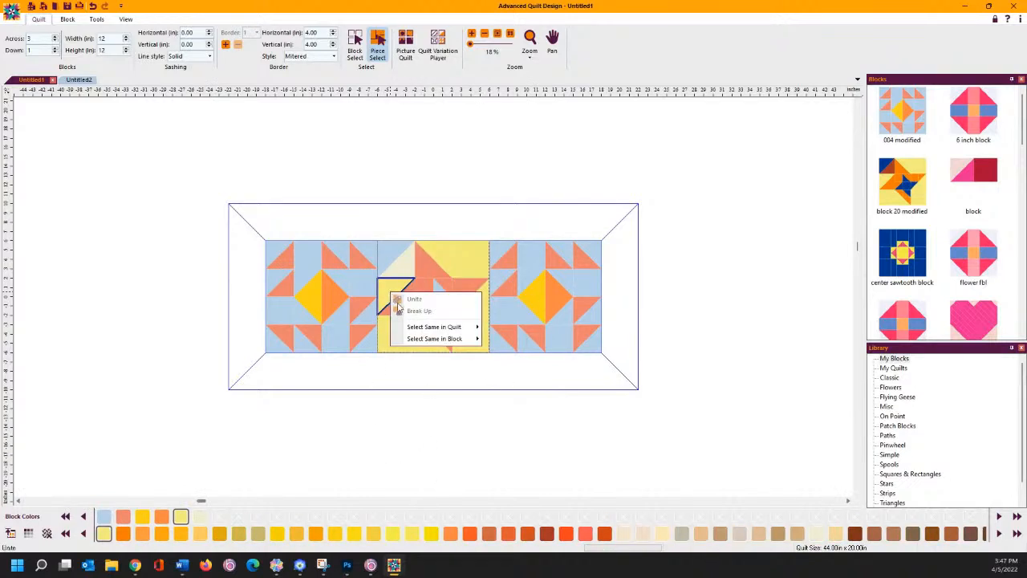
mouse_move(408, 327)
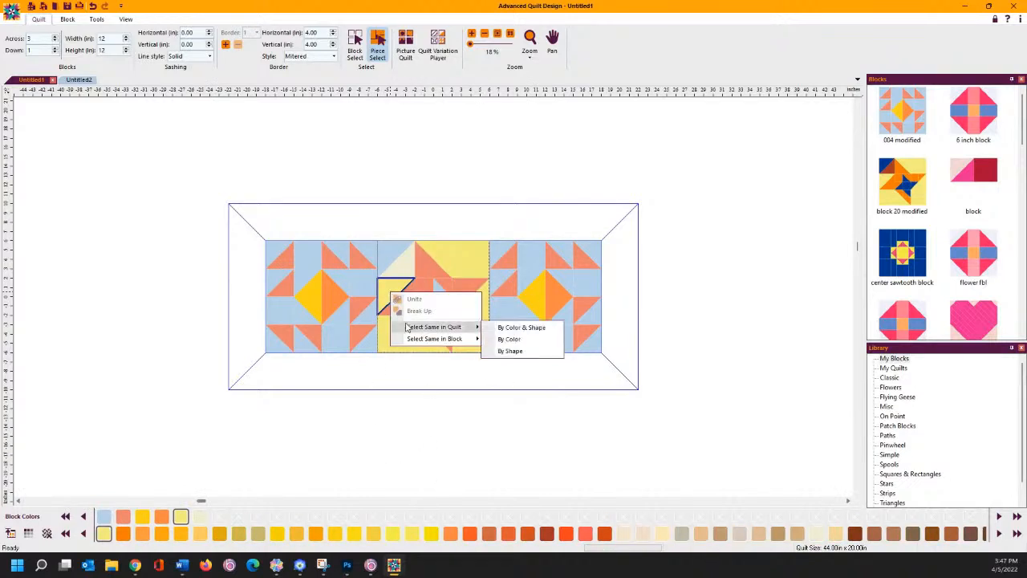
click(516, 340)
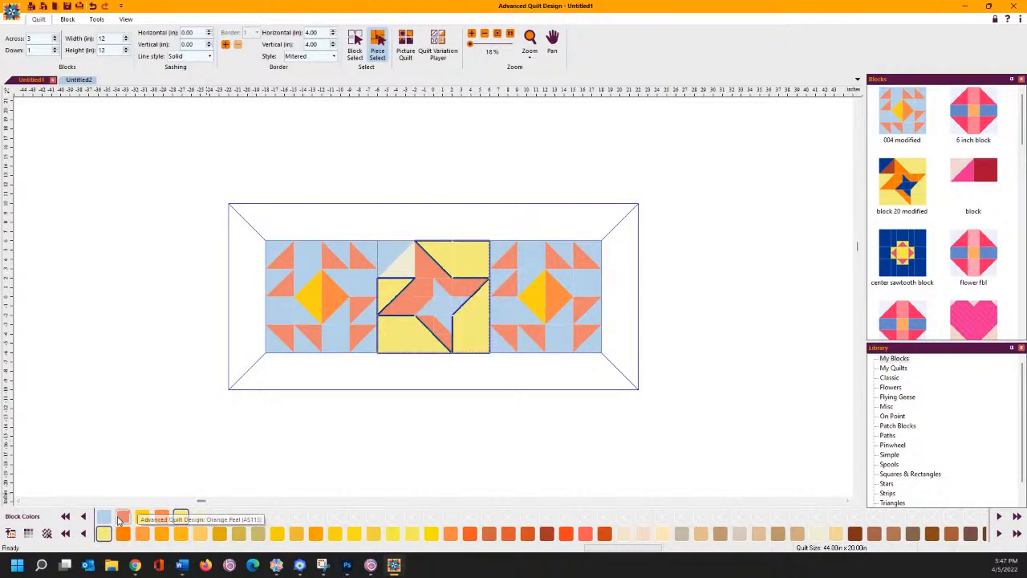
click(141, 517)
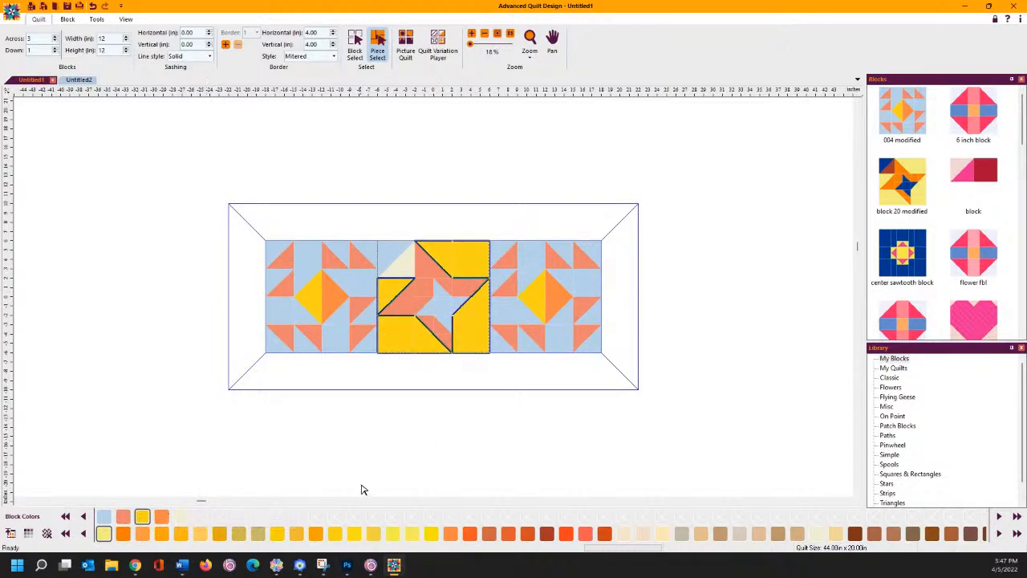
click(325, 459)
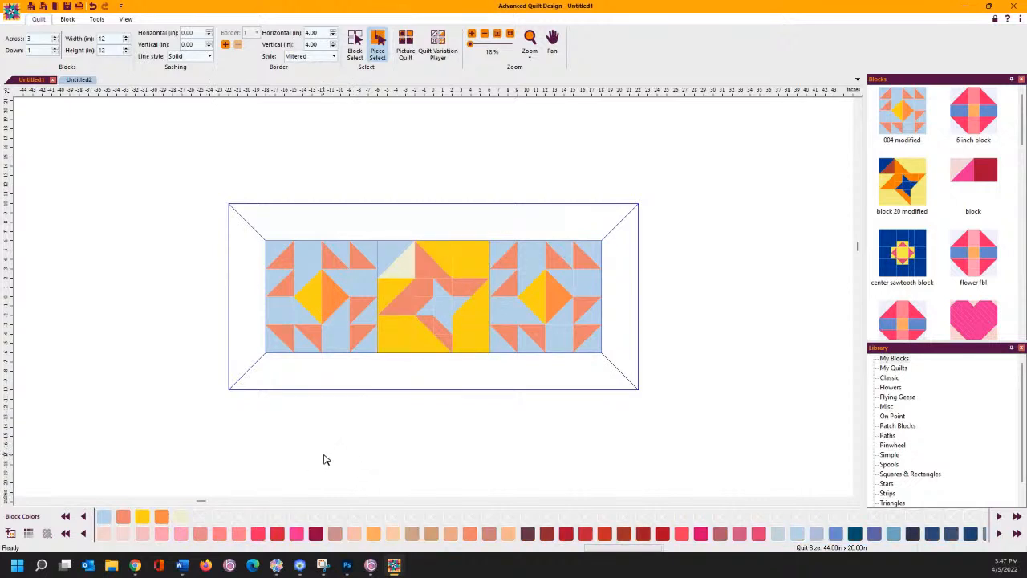
click(402, 273)
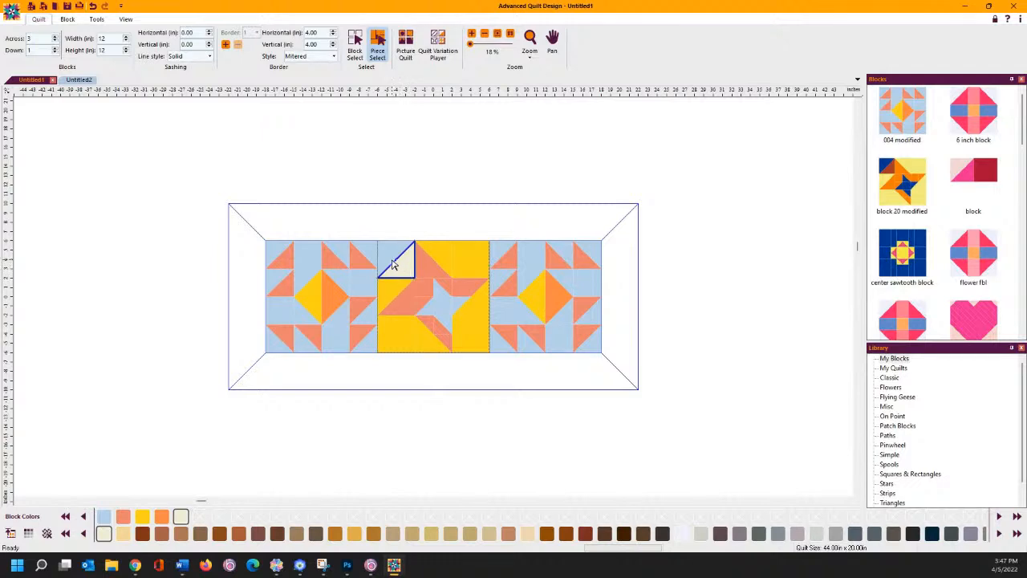
- Colour the cream top-left corner patch of the centre block Harvest Gold
click(387, 258)
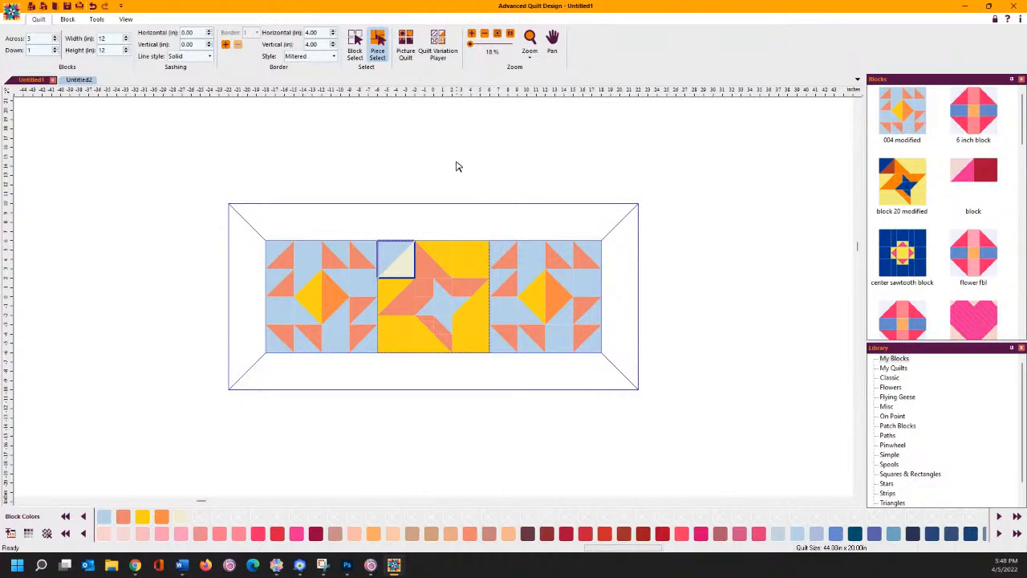
click(142, 516)
click(373, 183)
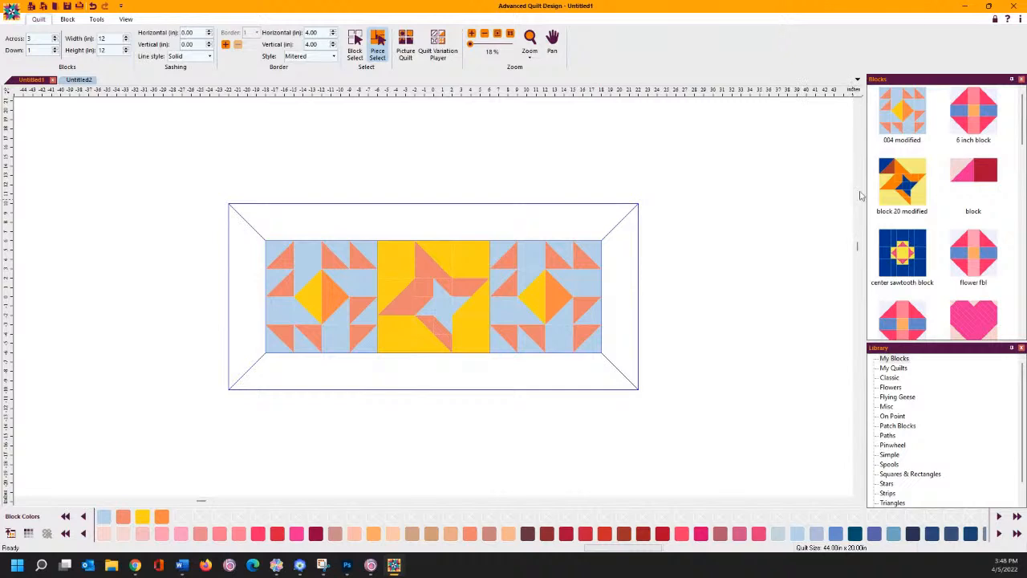
- Edit block 20 modified, uniting its two corner triangles into one yellow square
right_click(892, 183)
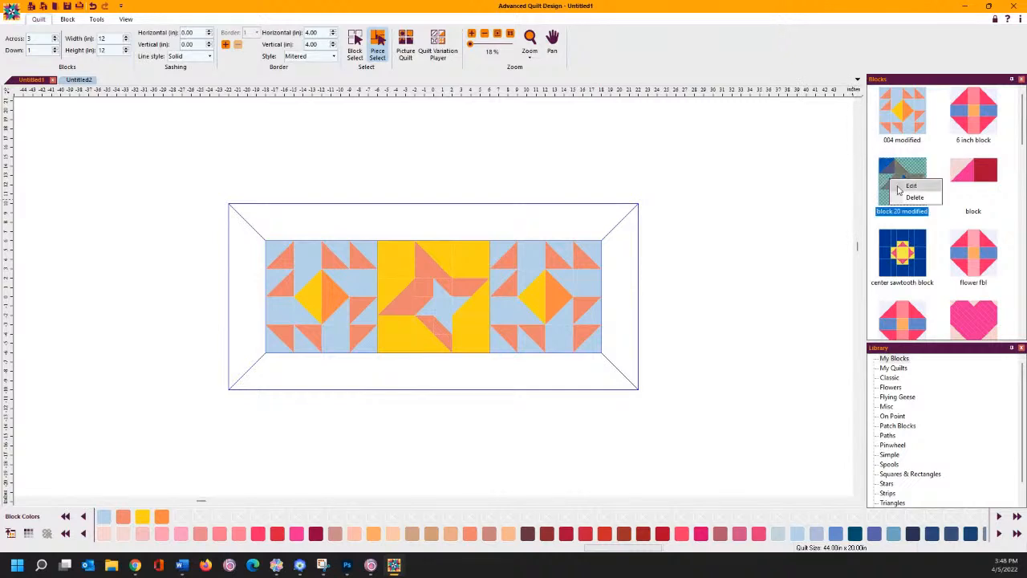
click(911, 185)
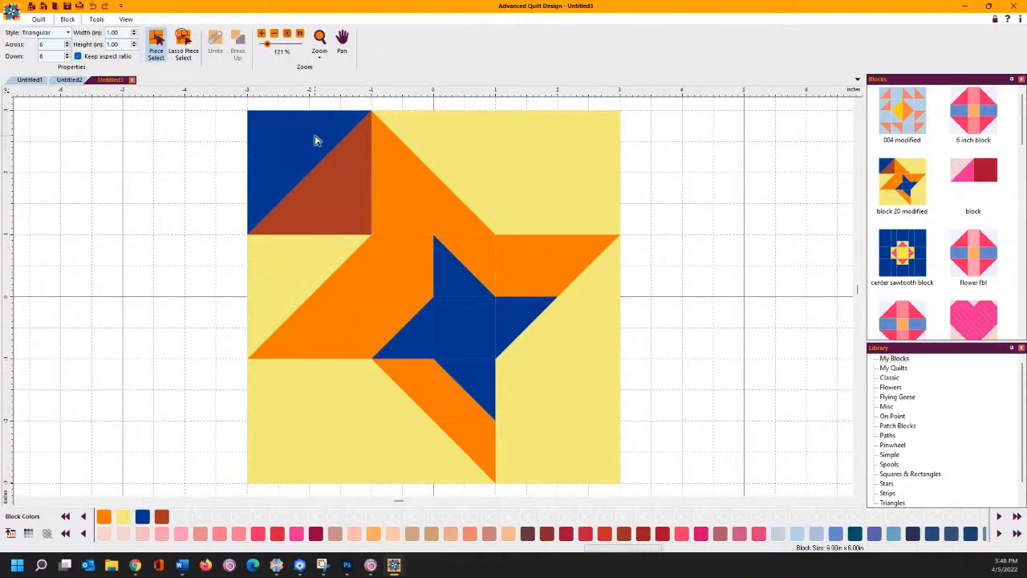
click(316, 140)
shift+click(332, 203)
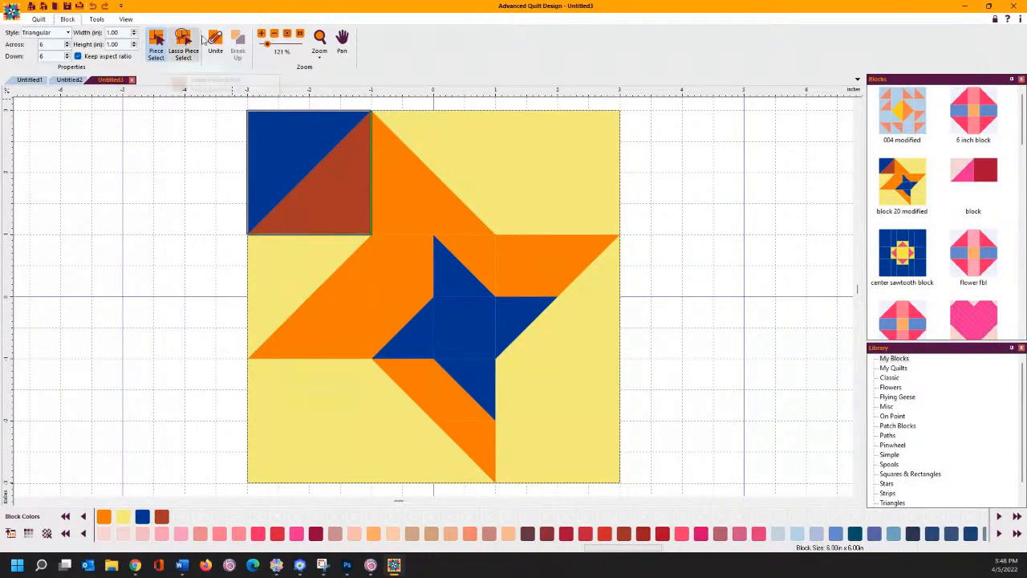
click(215, 42)
click(123, 516)
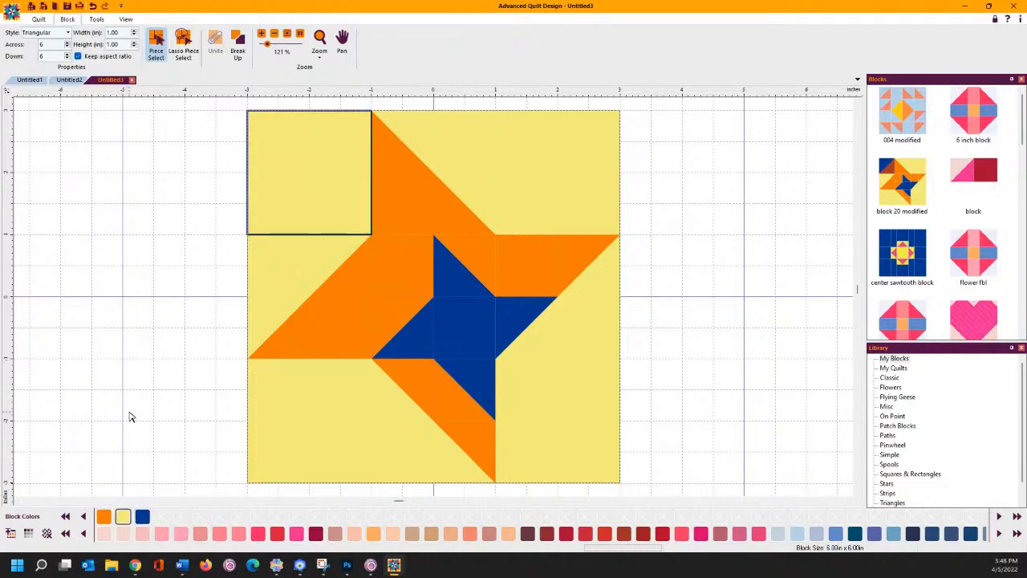
click(184, 195)
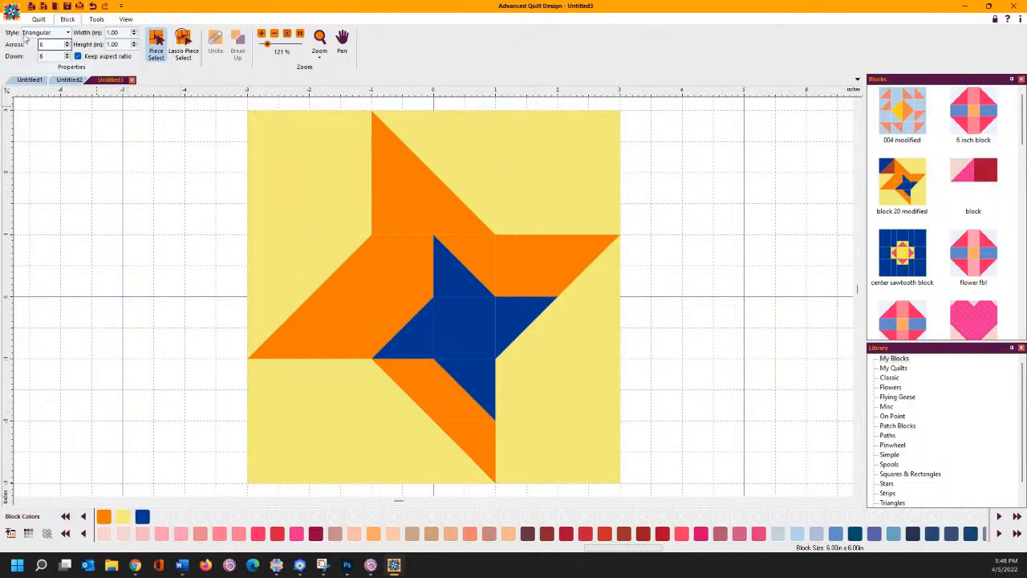
- Save the edited block to the library as '20 modified 2'
click(12, 10)
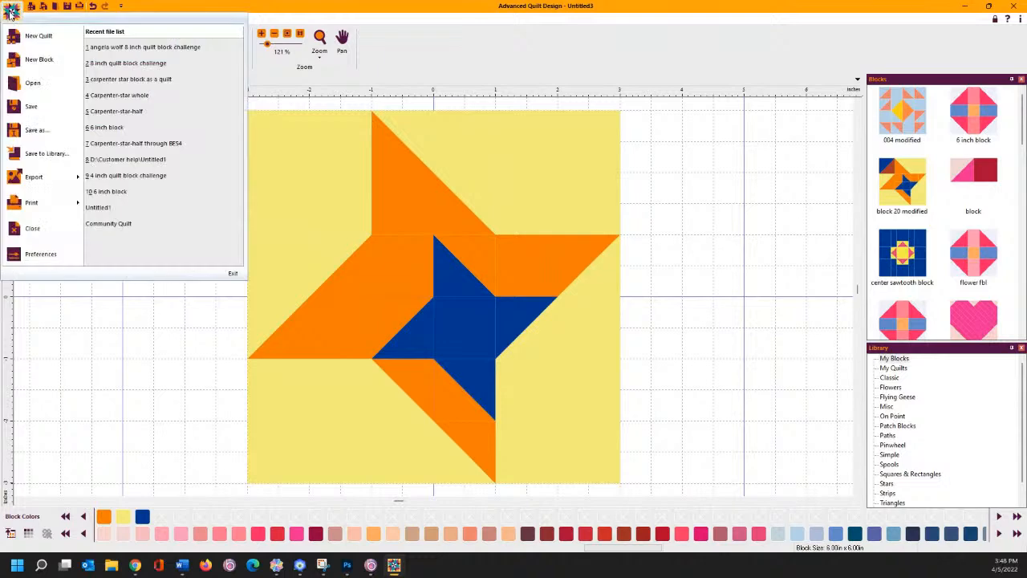
click(18, 154)
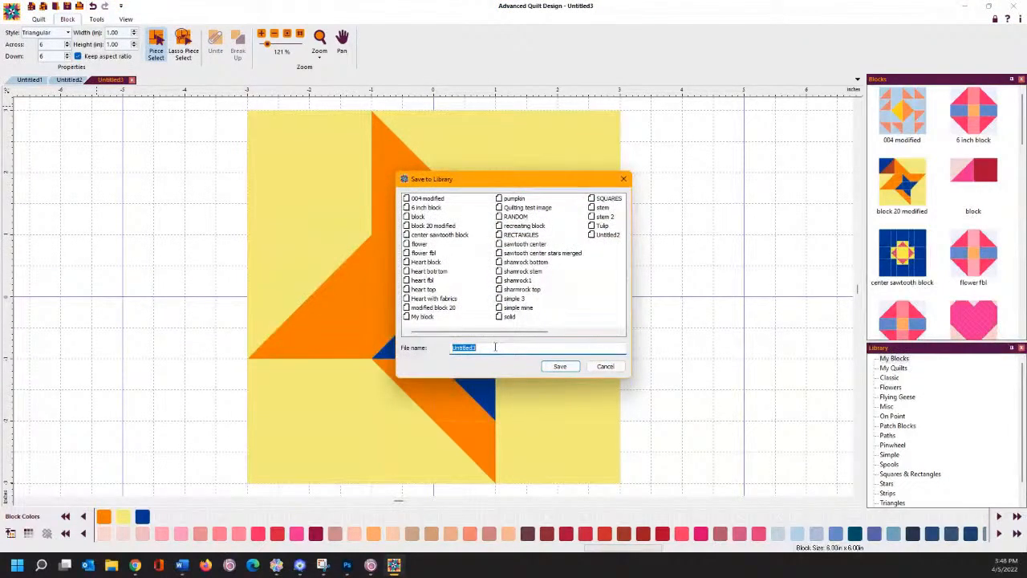
text(2)
key(BackSpace)
text(ified 2)
key(Return)
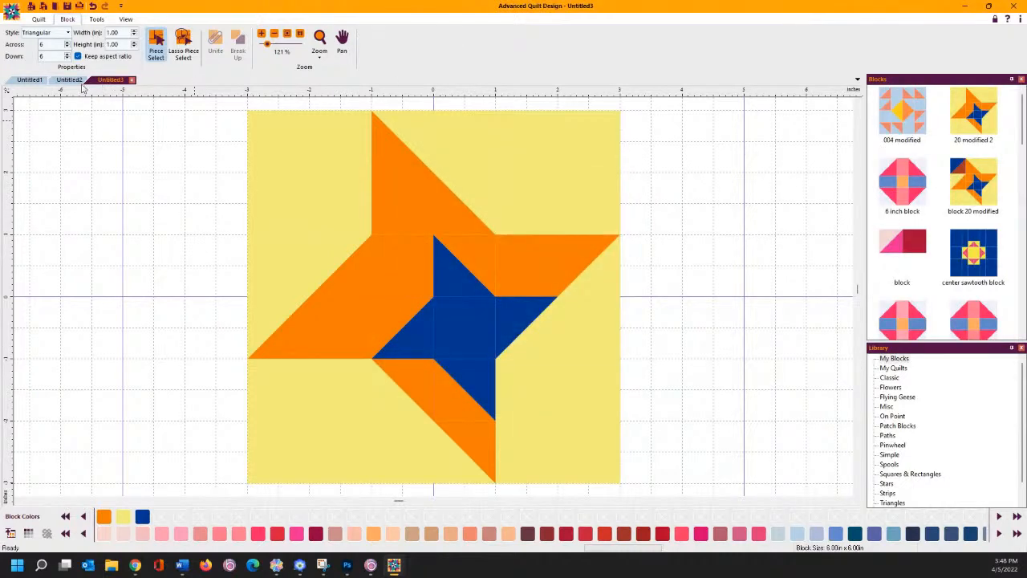
- Place 20 modified 2 in the quilt's middle slot and recolour its navy star pieces light blue
click(70, 83)
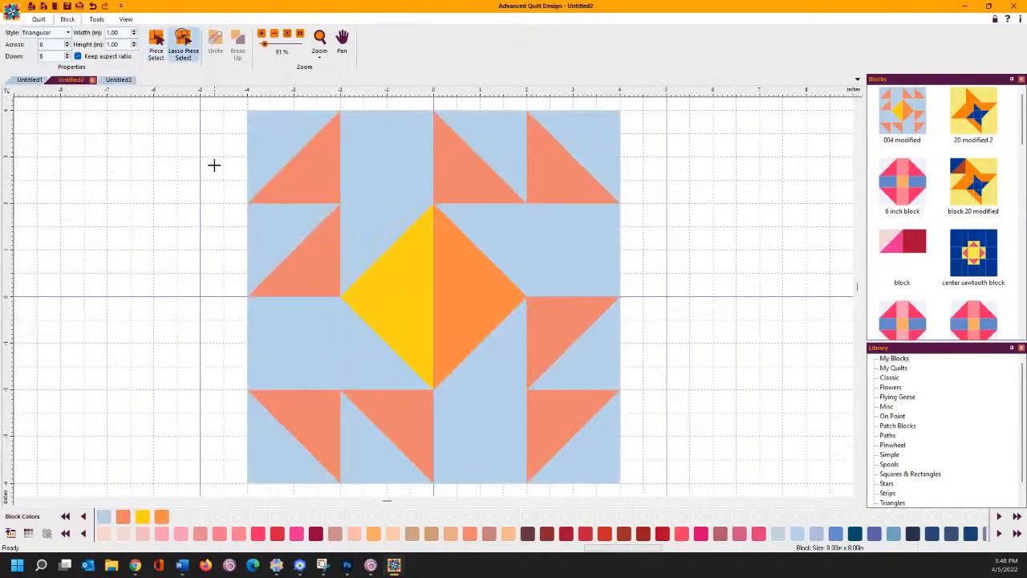
click(41, 83)
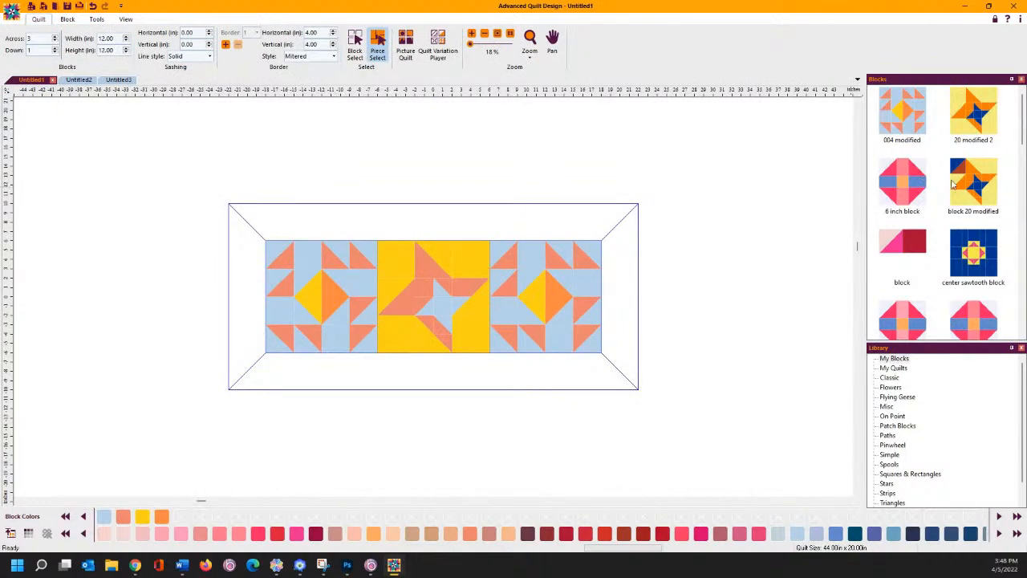
drag(963, 112, 450, 297)
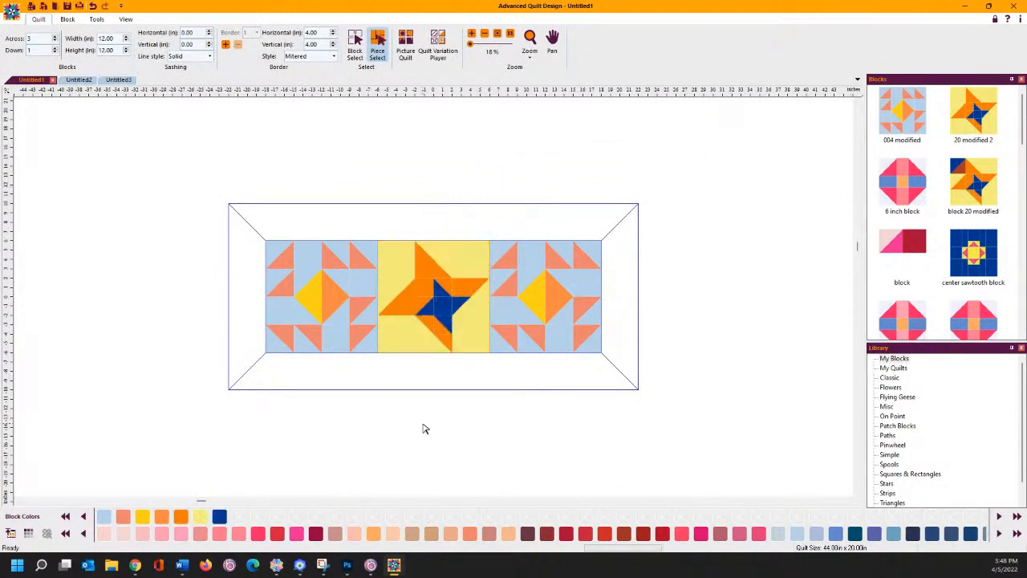
right_click(447, 311)
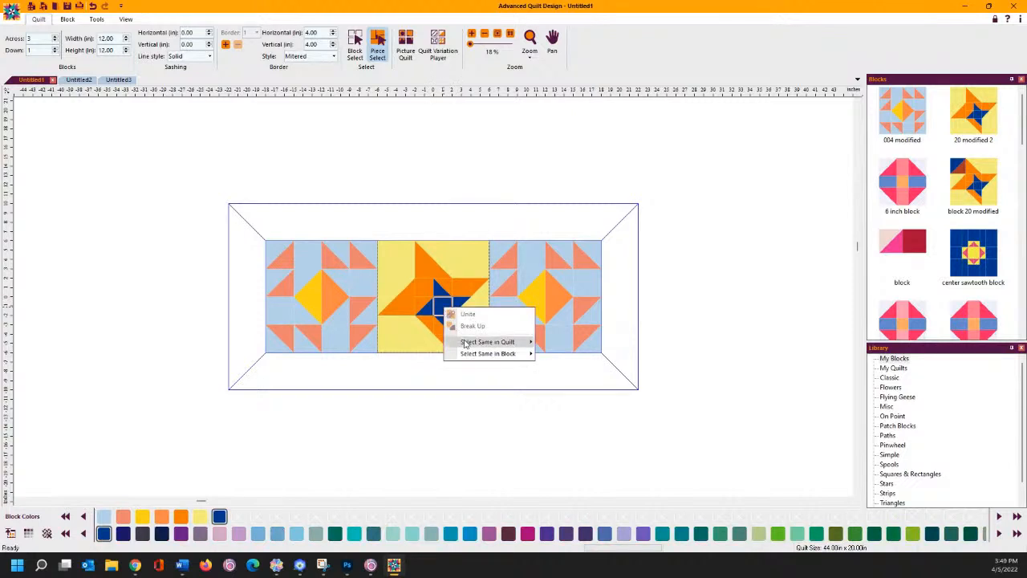
mouse_move(493, 342)
click(590, 357)
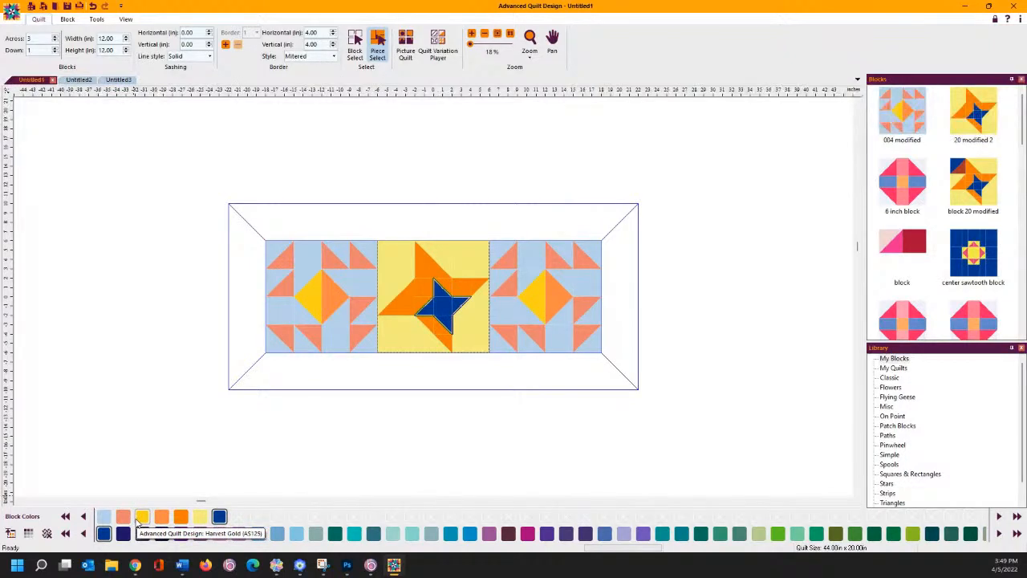
click(105, 515)
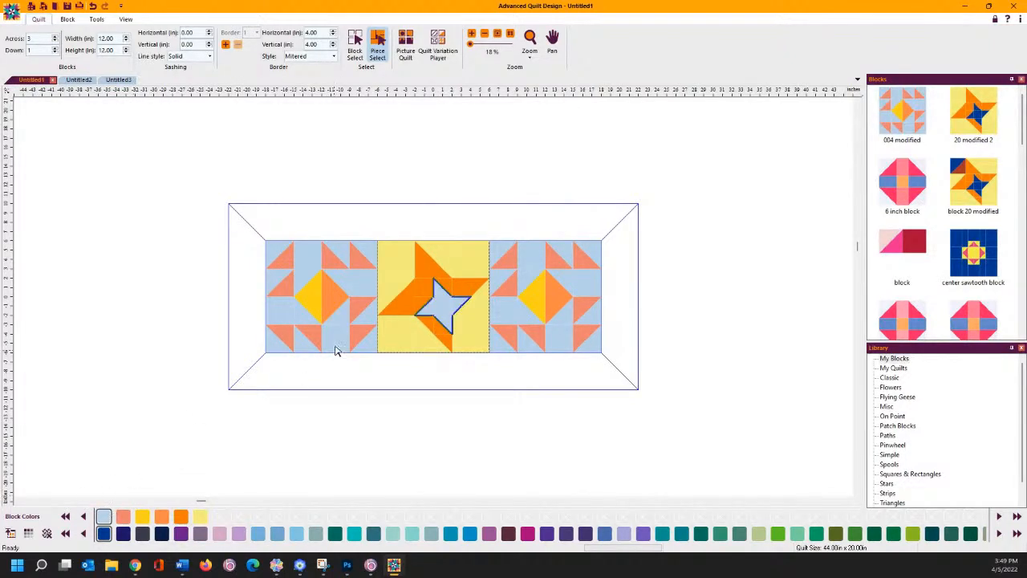
- Recolour the middle block's orange star pieces salmon
right_click(433, 277)
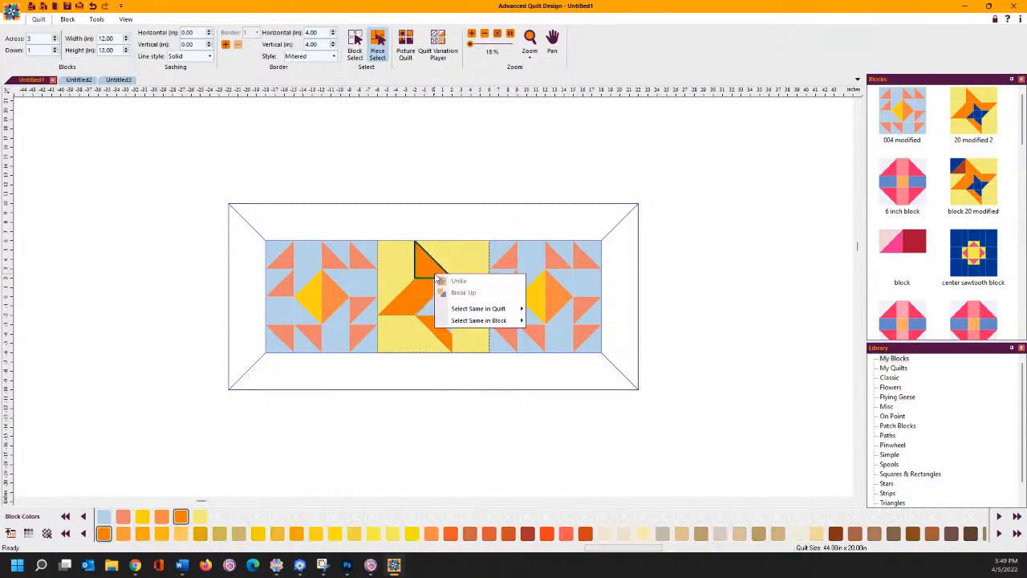
mouse_move(452, 310)
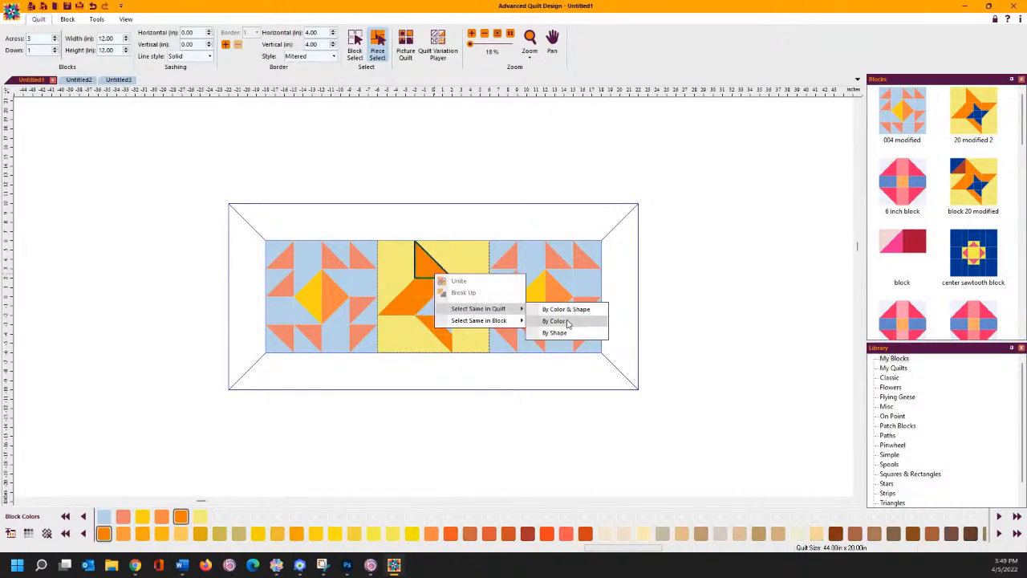
click(568, 322)
click(123, 517)
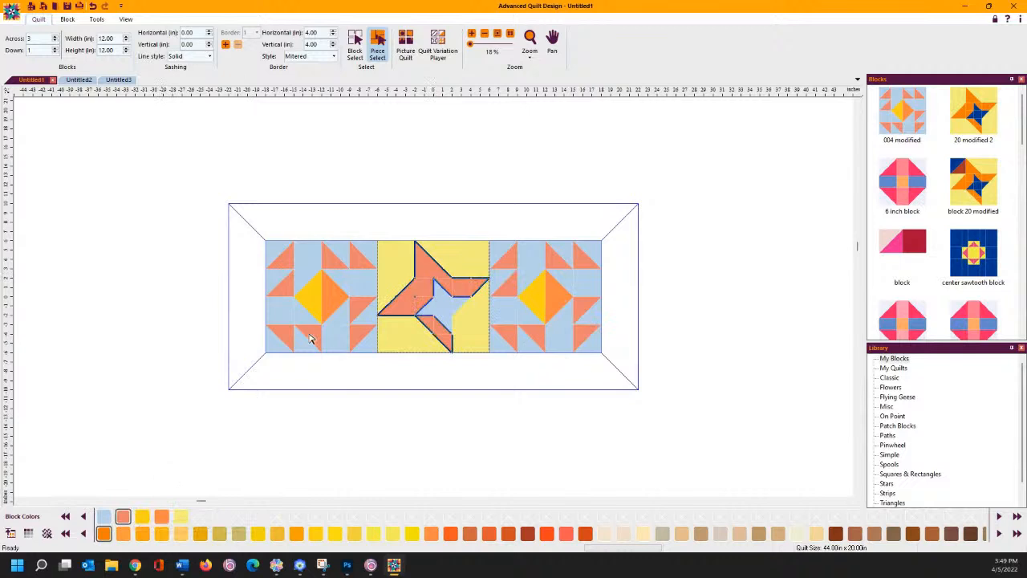
right_click(407, 268)
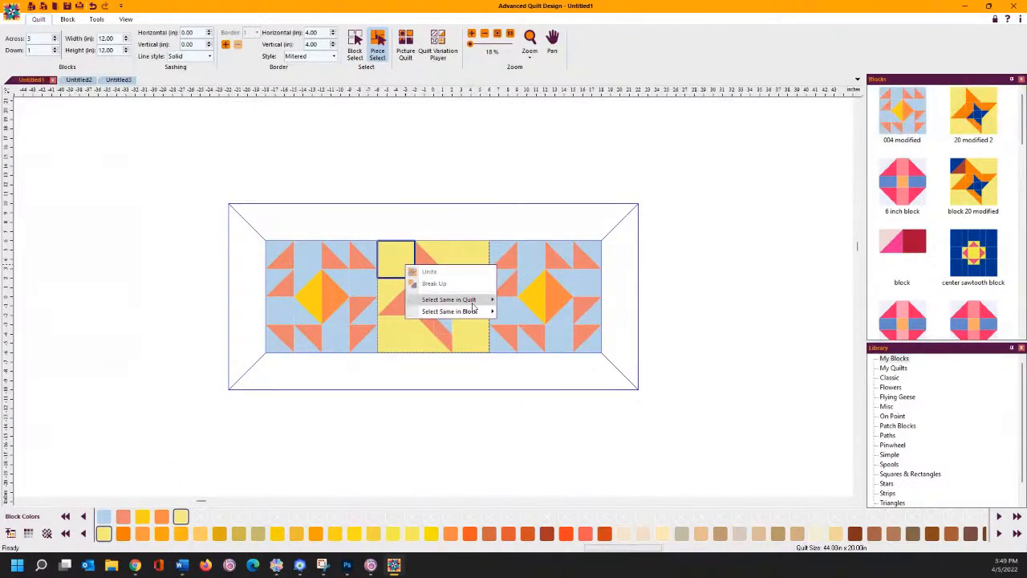
mouse_move(469, 301)
click(513, 312)
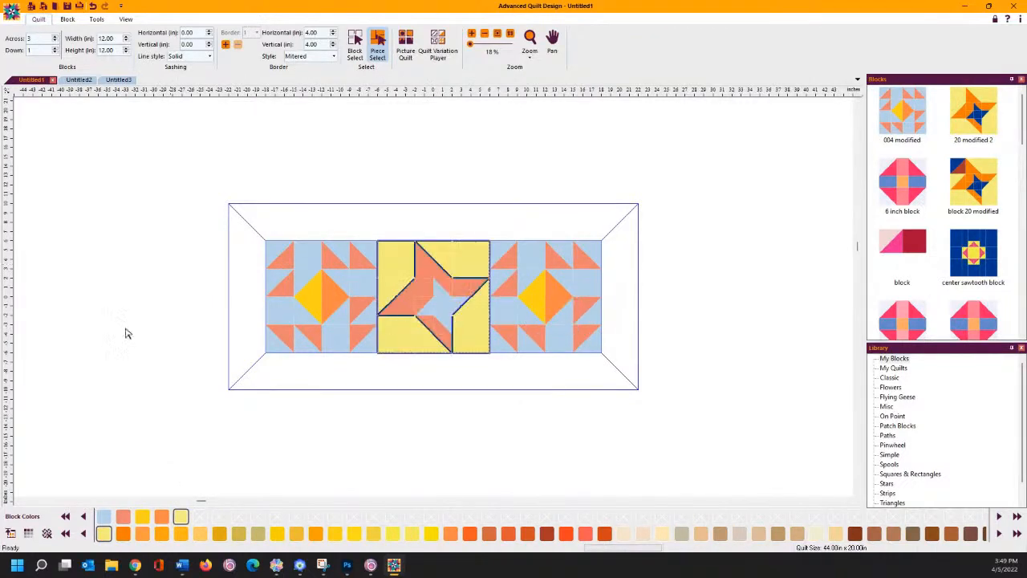
click(80, 358)
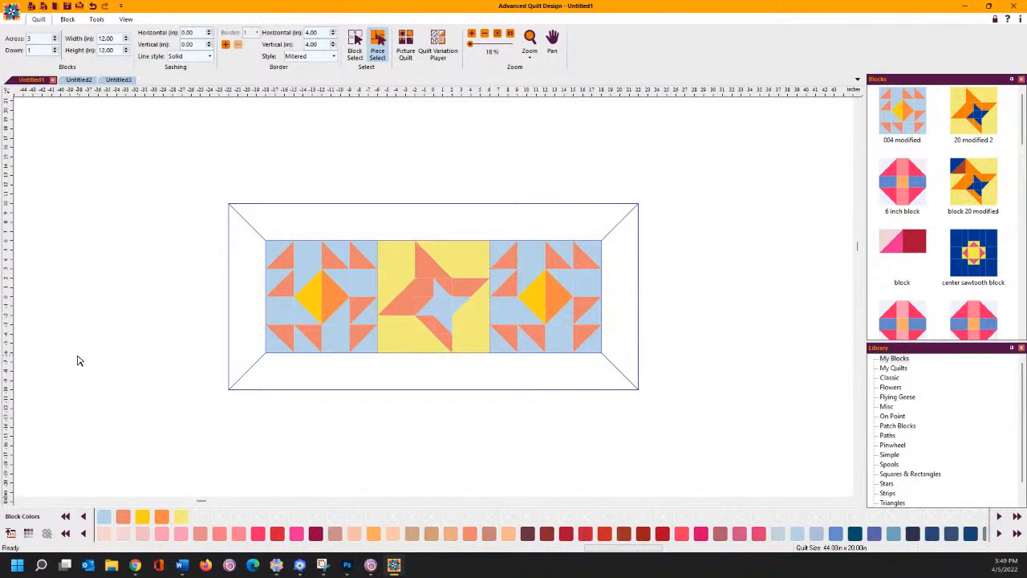
- Recolour the yellow diamonds in both outer blocks pale yellow
right_click(314, 304)
mouse_move(365, 335)
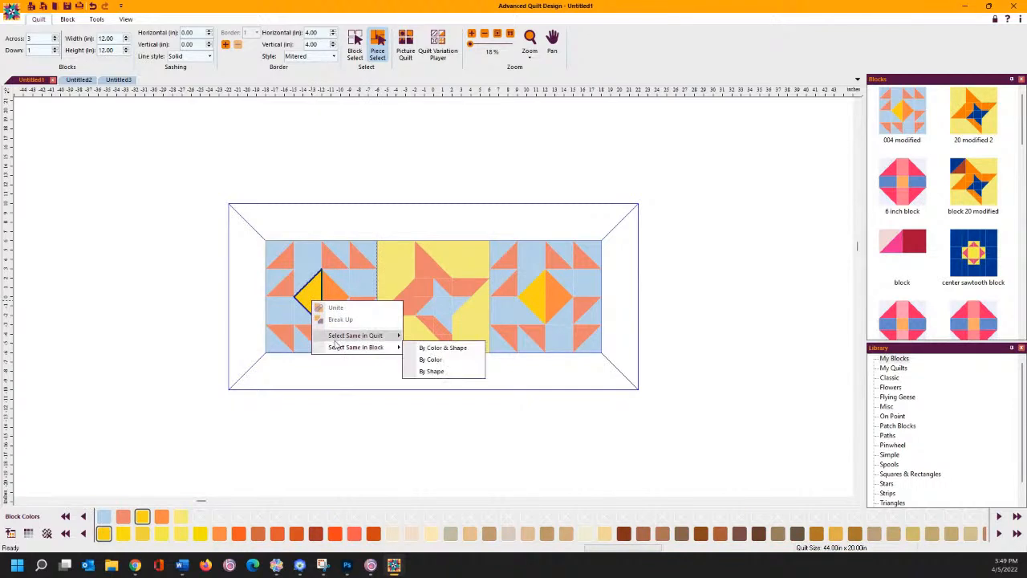
click(431, 348)
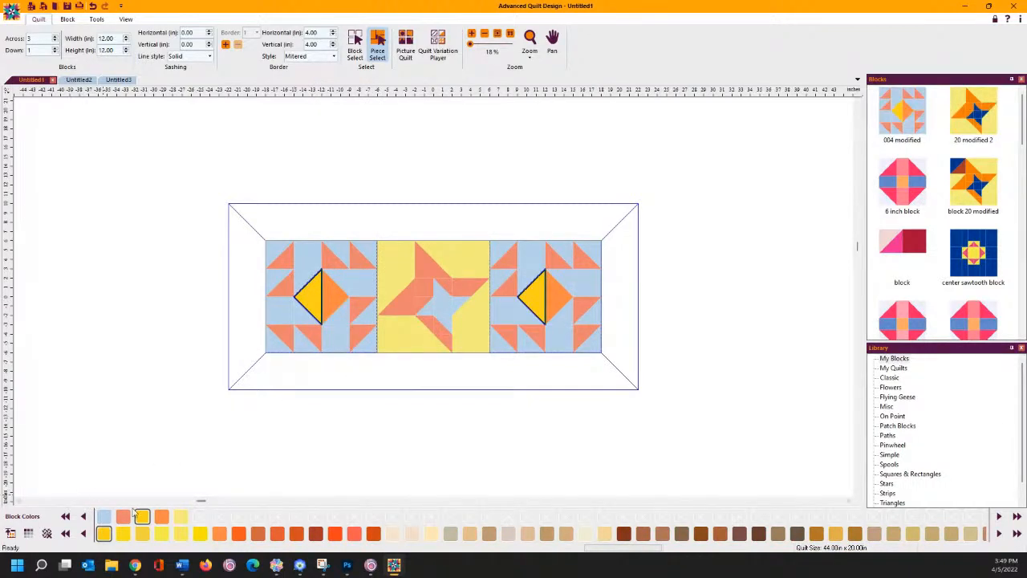
click(182, 517)
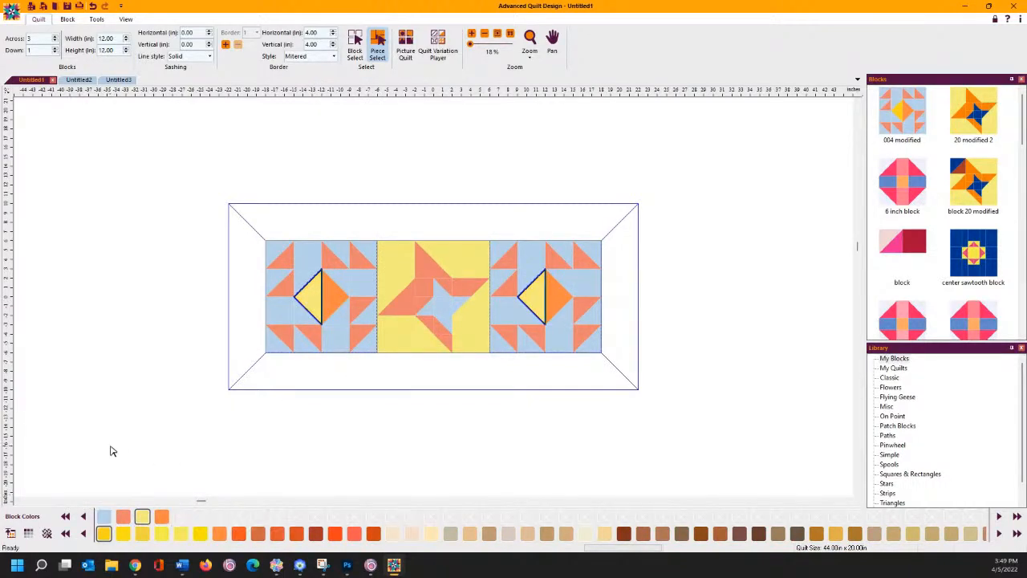
click(138, 314)
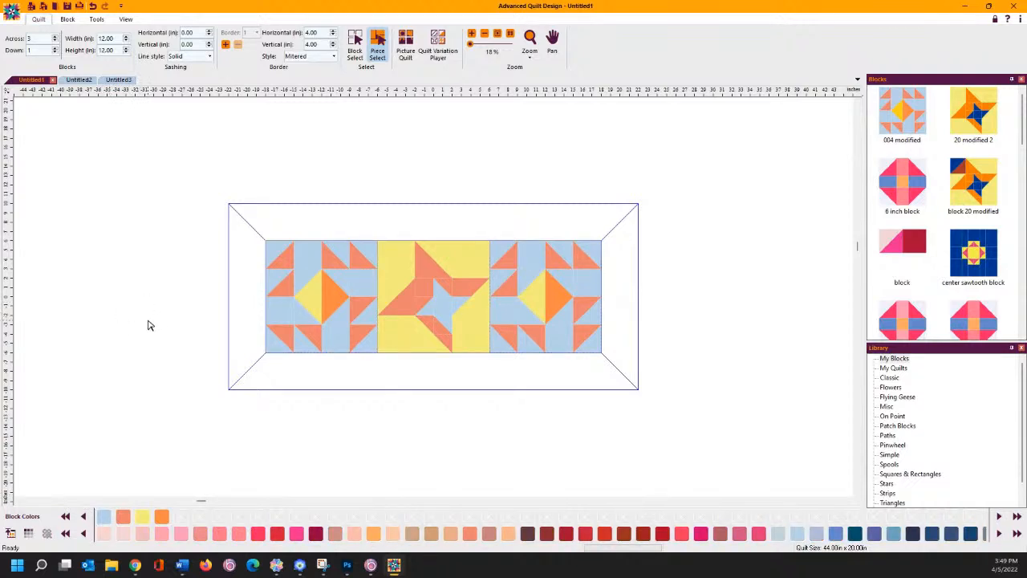
- Recolour the orange triangles in both side blocks salmon
right_click(335, 302)
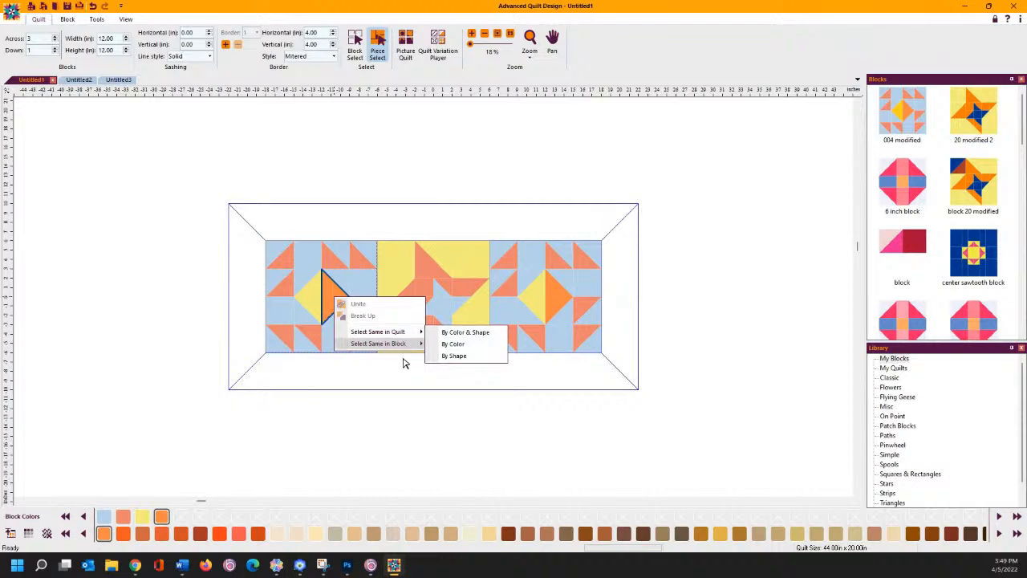
mouse_move(401, 331)
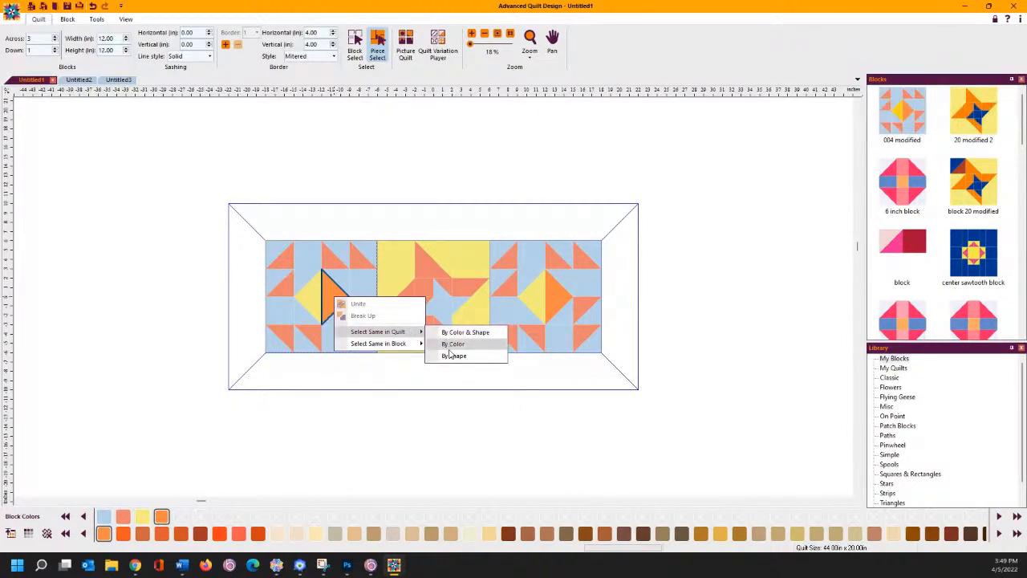
click(448, 345)
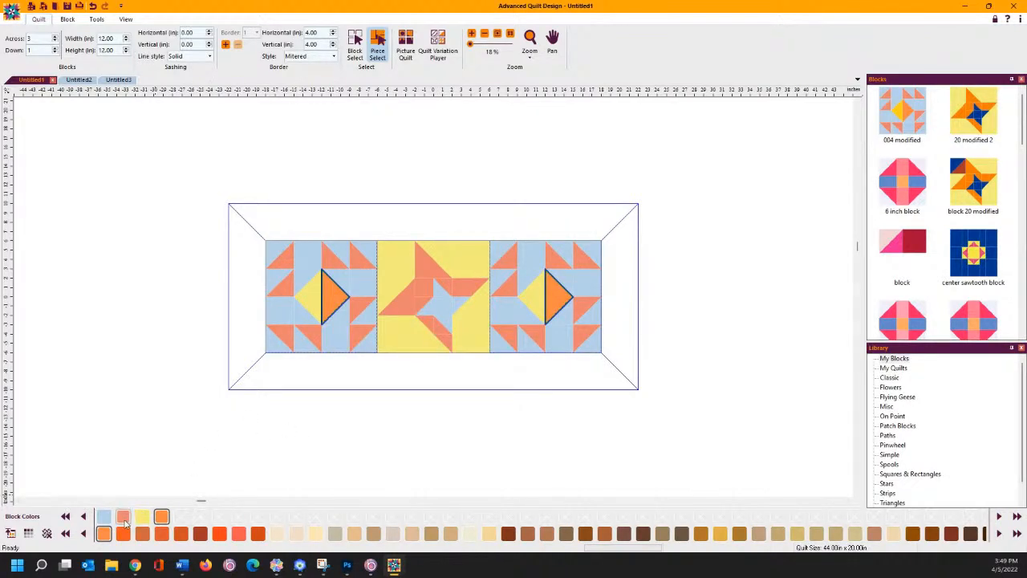
click(157, 358)
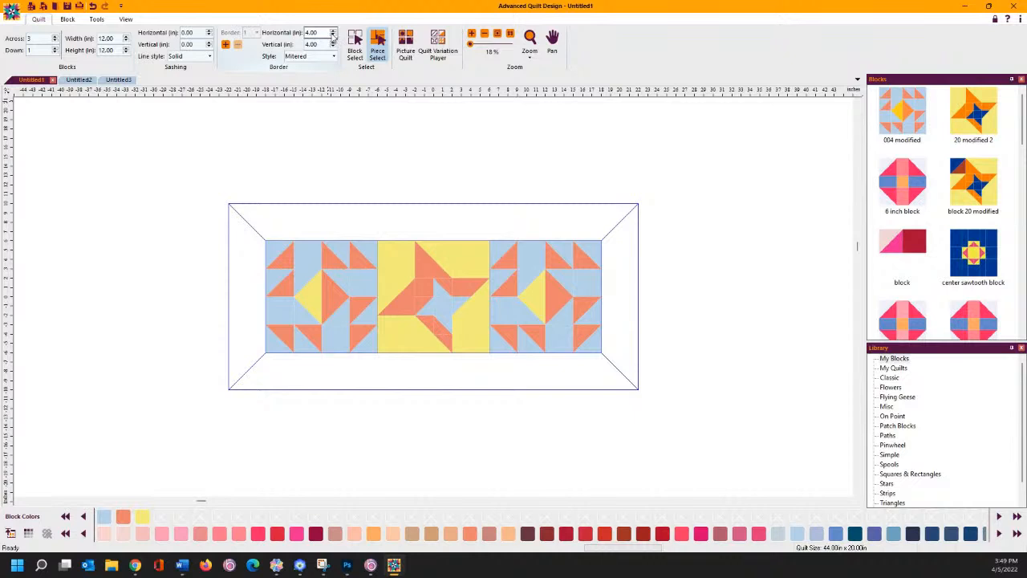
- Set the border style to Strip Horizontal after briefly trying blocked corners
click(317, 58)
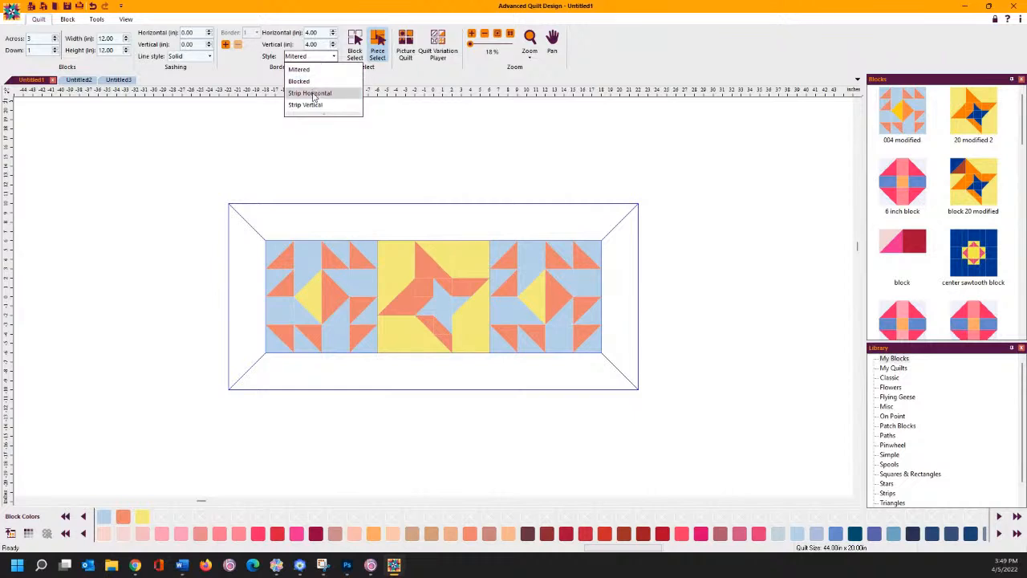
click(311, 94)
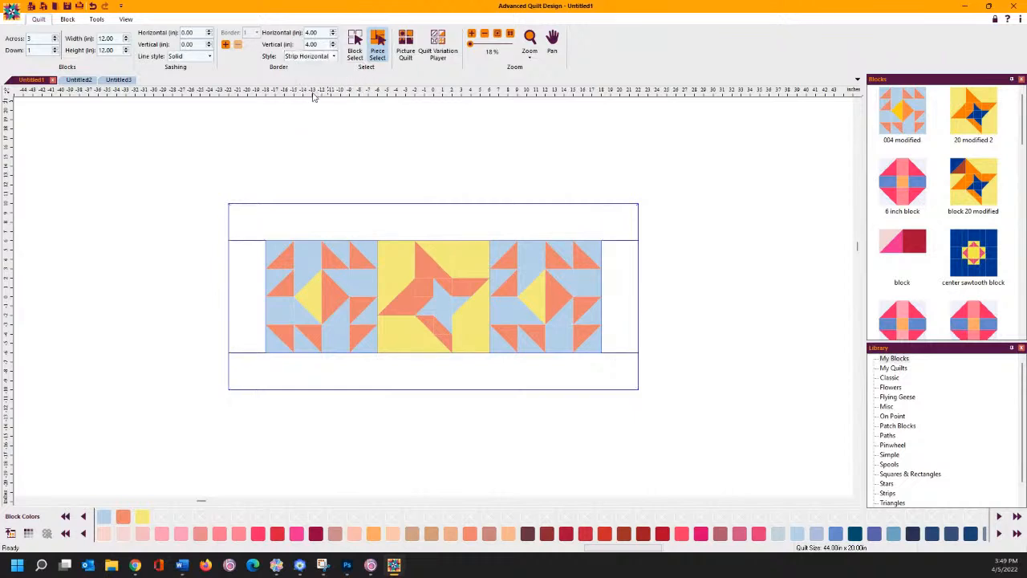
click(335, 57)
click(328, 81)
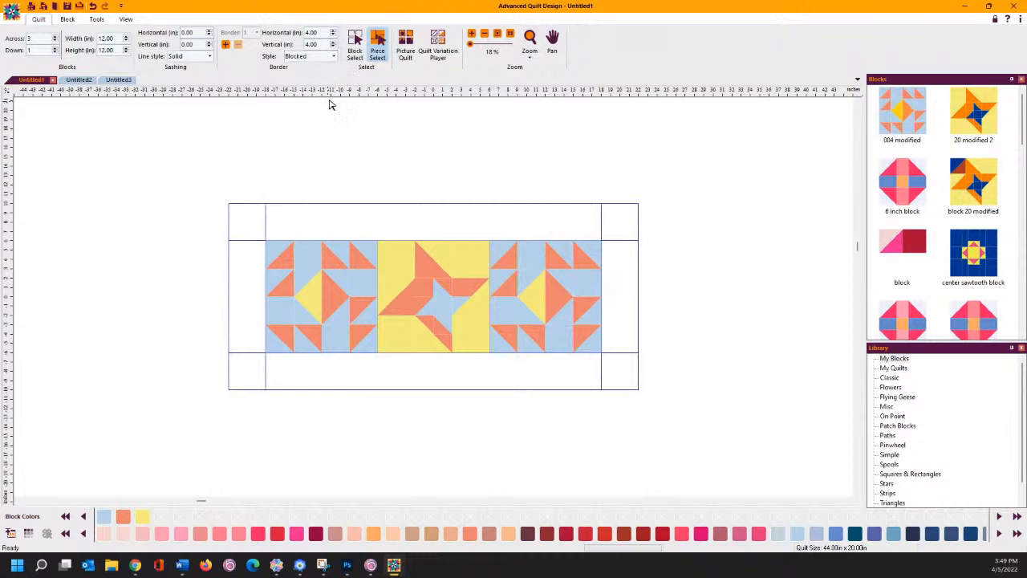
click(333, 56)
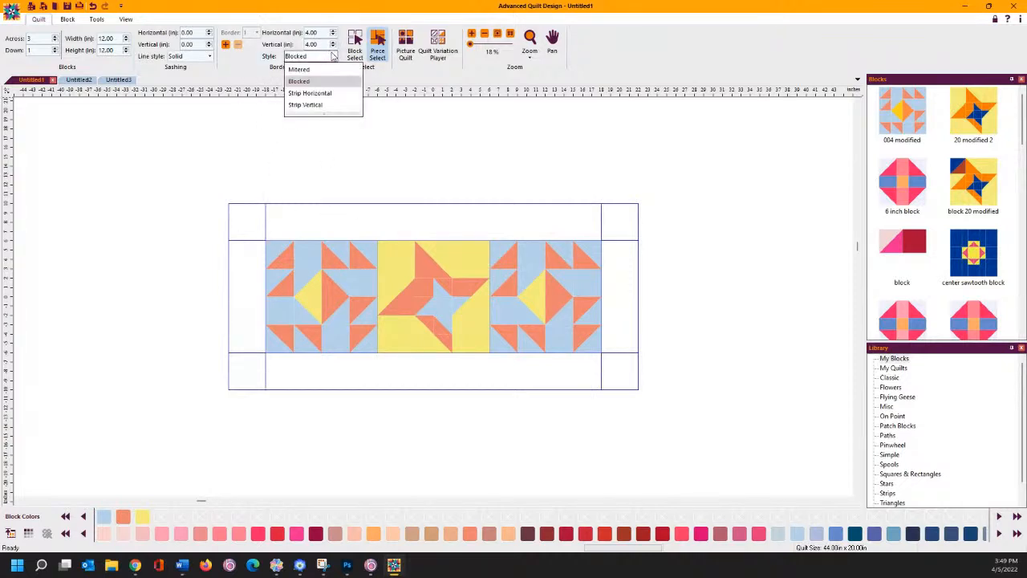
click(325, 93)
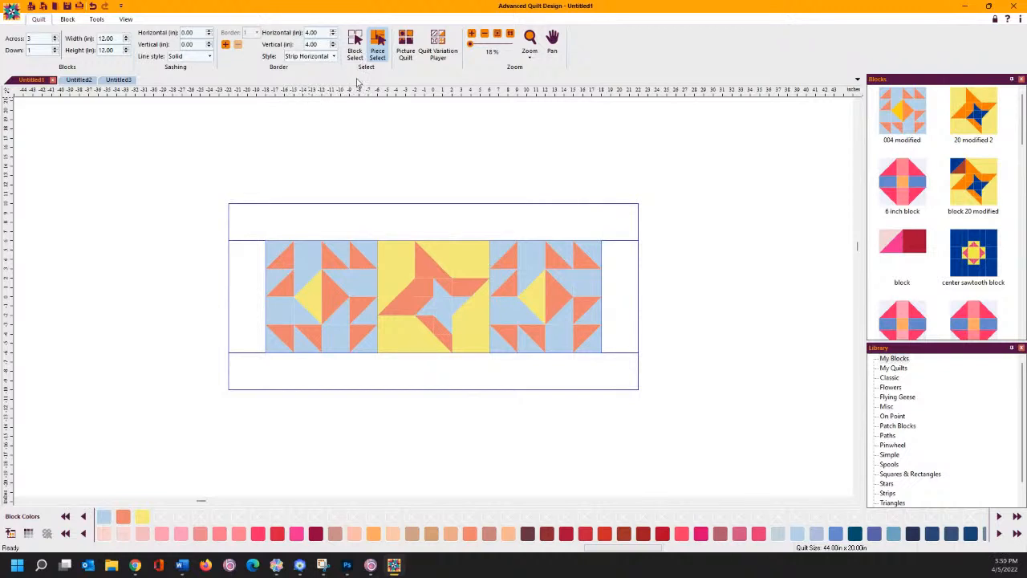
- Narrow the side borders to 1.75 inches
click(333, 35)
click(335, 35)
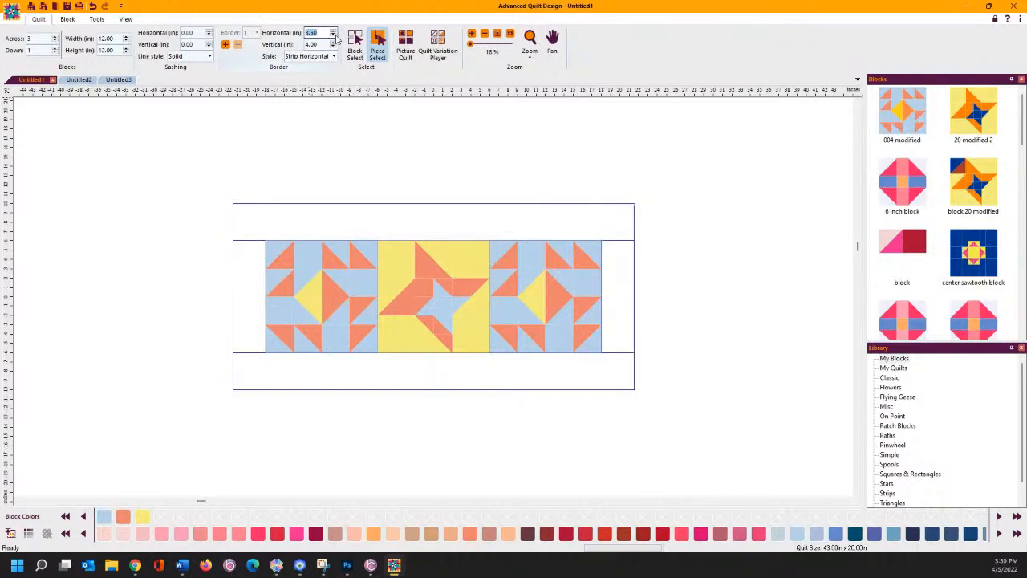
click(334, 35)
click(335, 35)
click(335, 35)
click(335, 36)
click(335, 35)
click(335, 35)
click(335, 35)
click(334, 36)
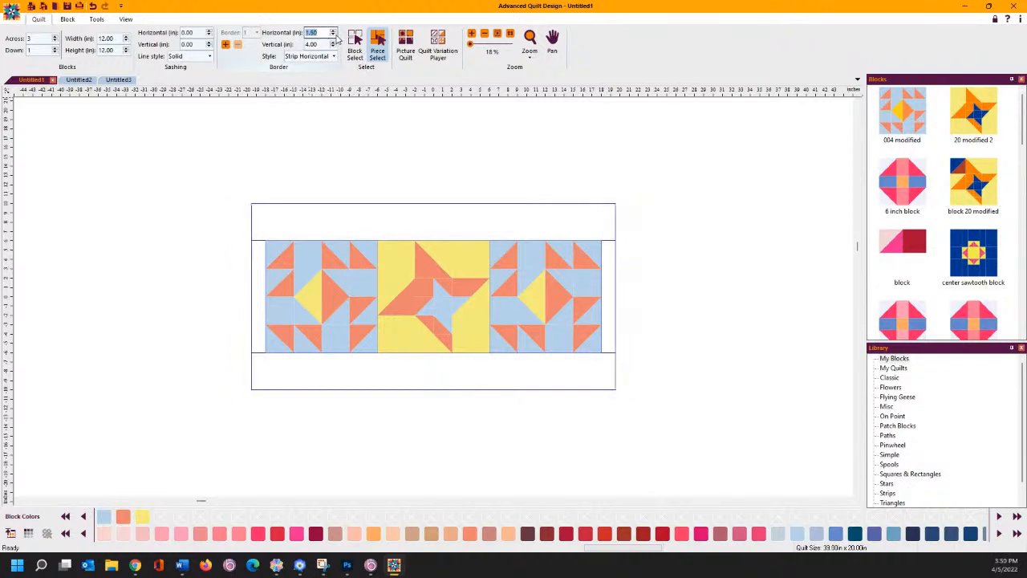
click(334, 33)
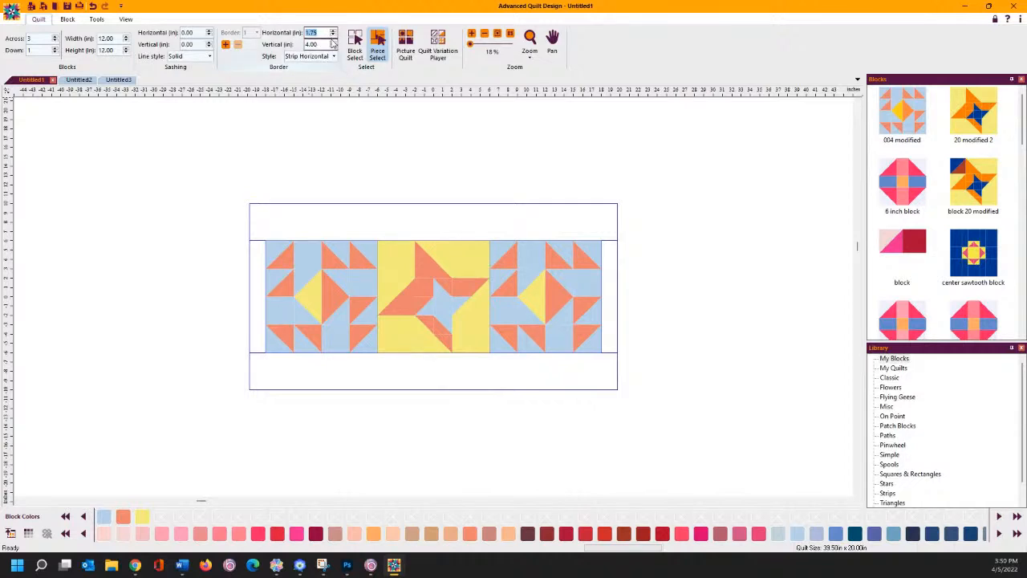
- Reduce the top and bottom borders to 1.75 inches
click(333, 47)
click(334, 47)
click(334, 47)
click(333, 46)
click(334, 47)
click(334, 47)
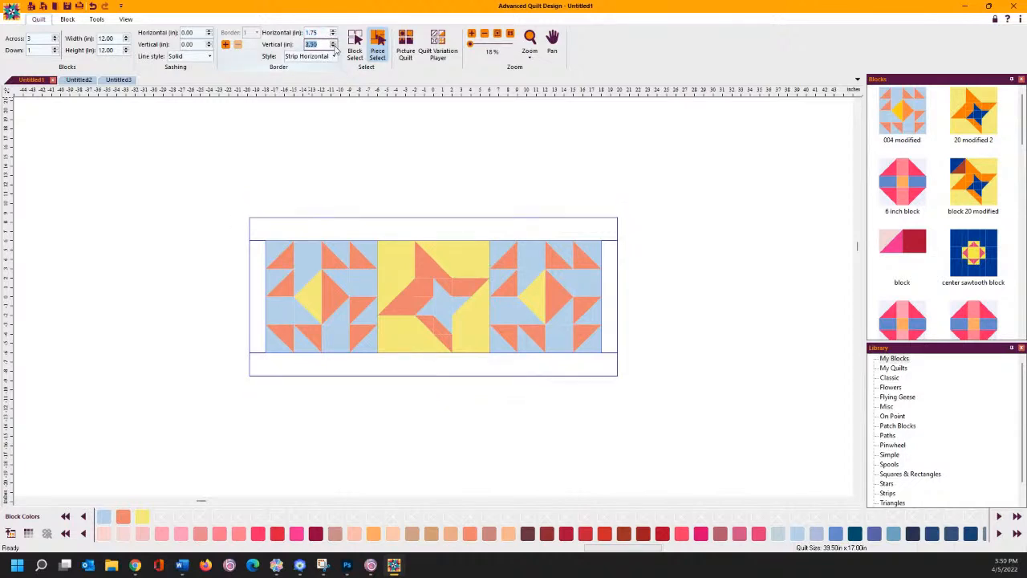
click(333, 47)
click(334, 46)
click(334, 47)
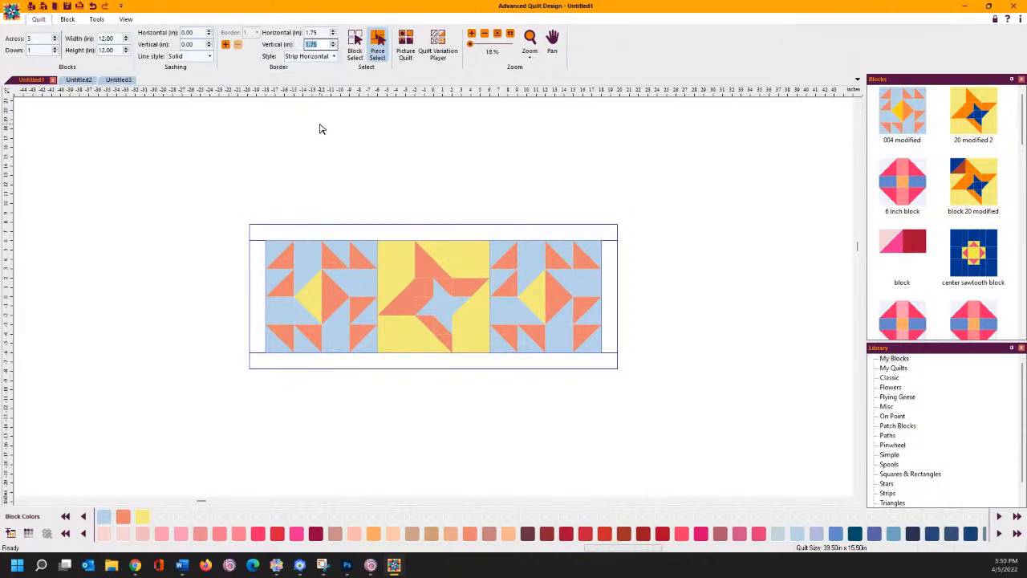
- Add a second horizontal-strip border and then a third outer border
click(226, 45)
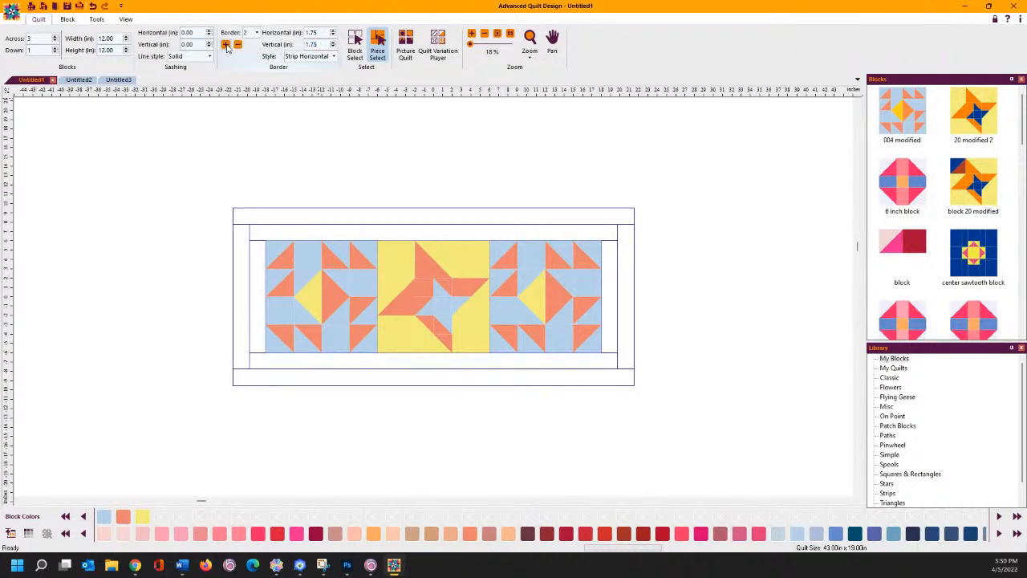
click(321, 57)
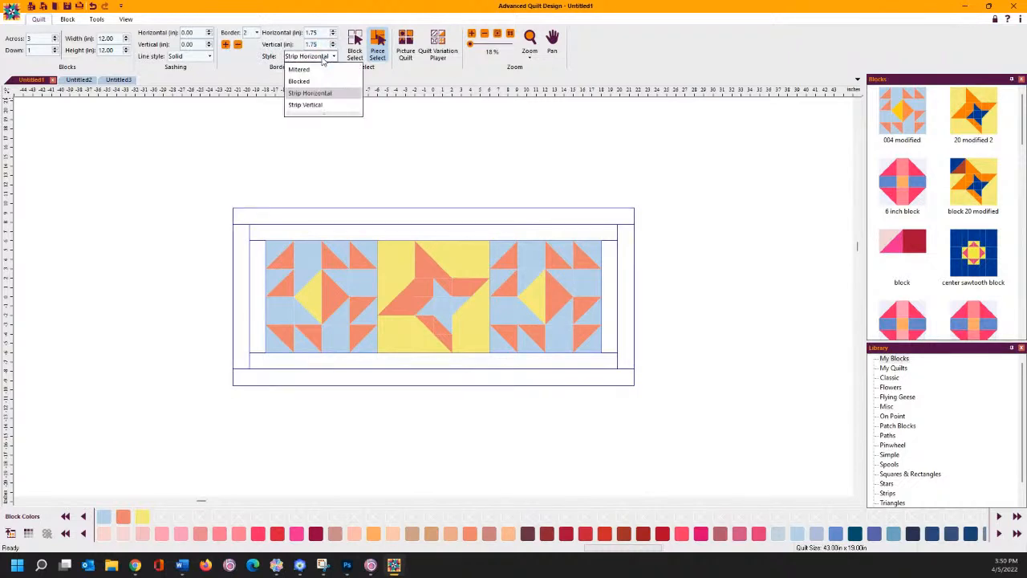
click(320, 105)
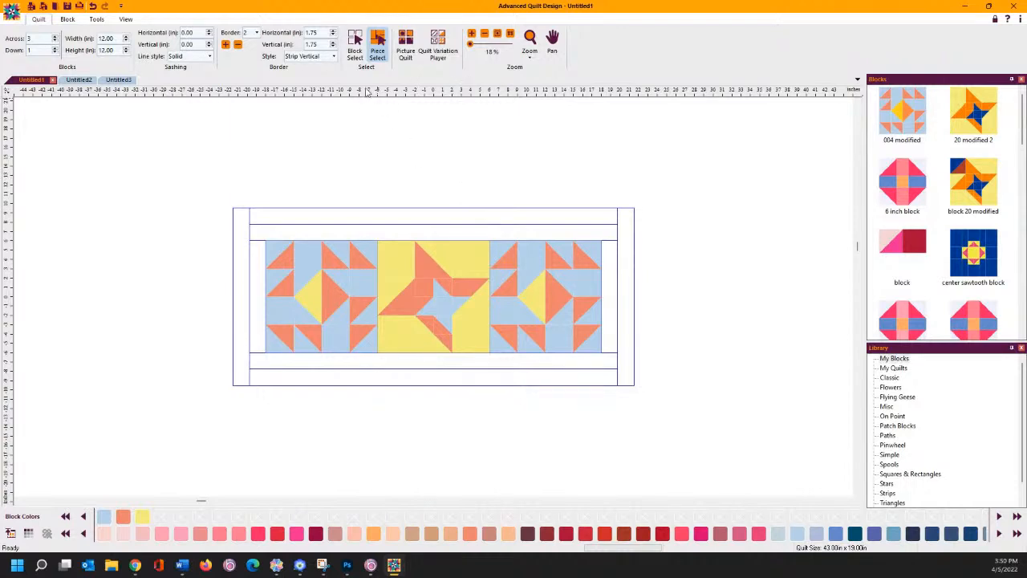
click(329, 56)
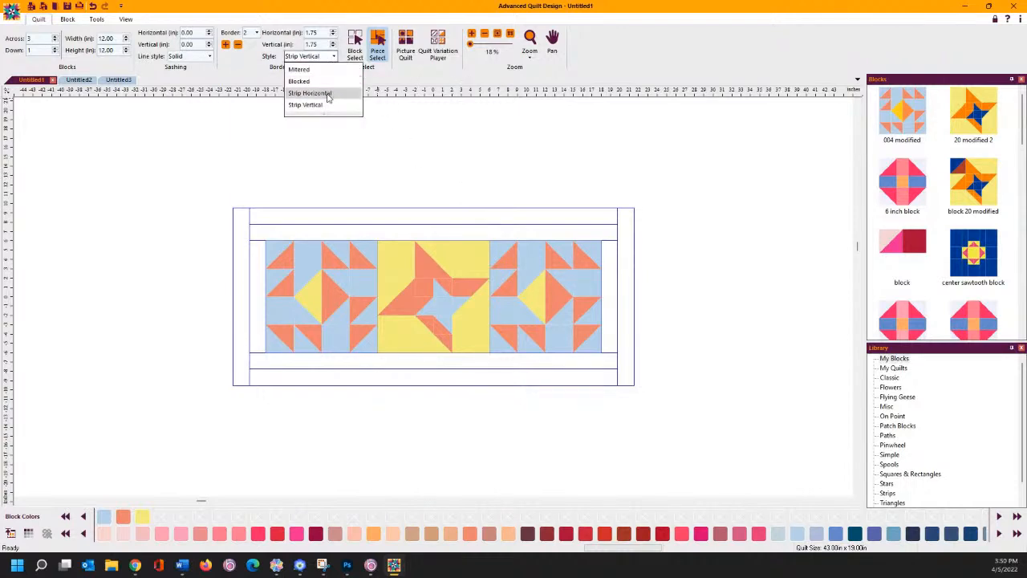
click(326, 95)
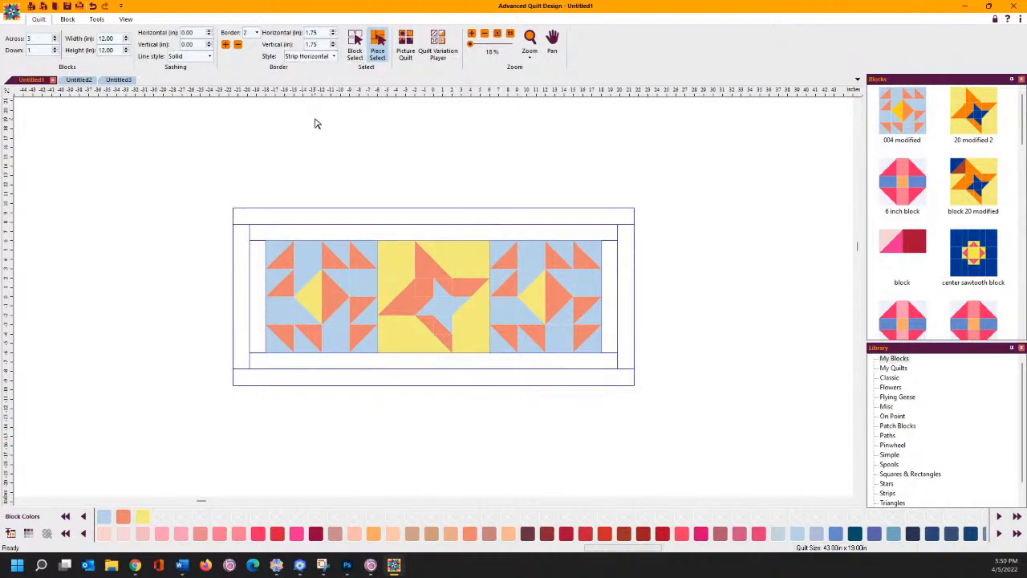
click(226, 45)
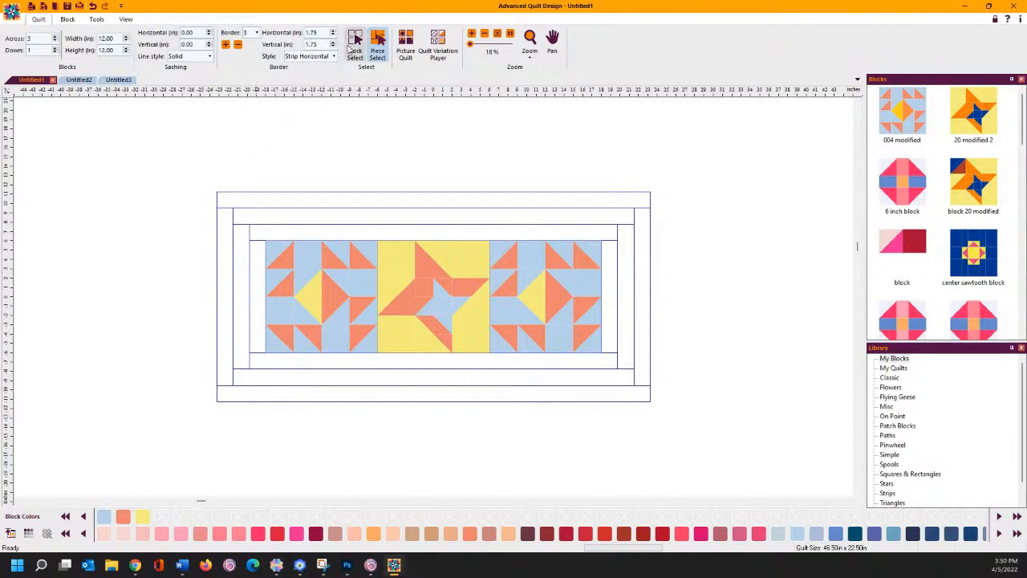
- Widen the second border's sides to 3 inches and deepen its top and bottom
click(256, 33)
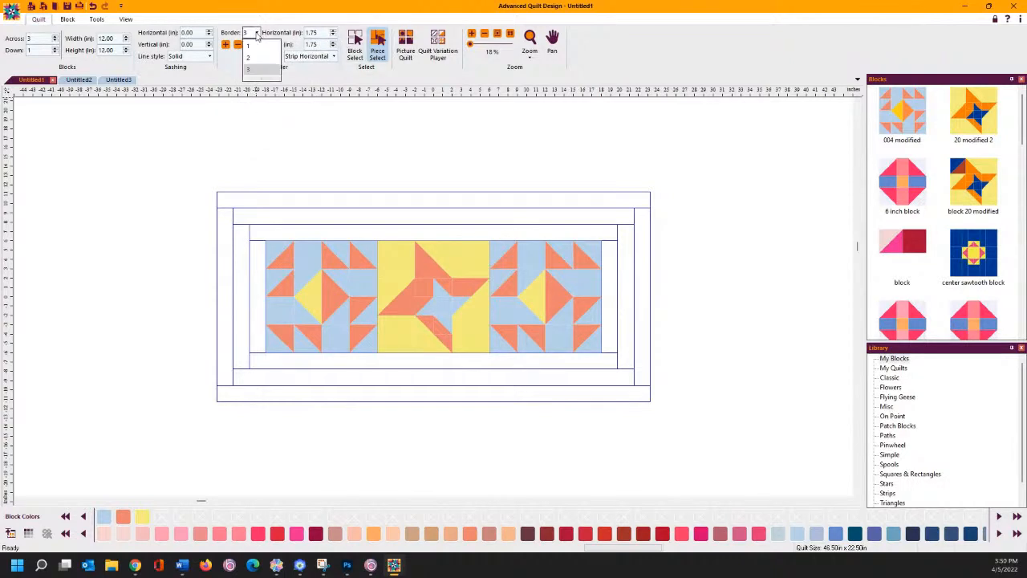
click(248, 57)
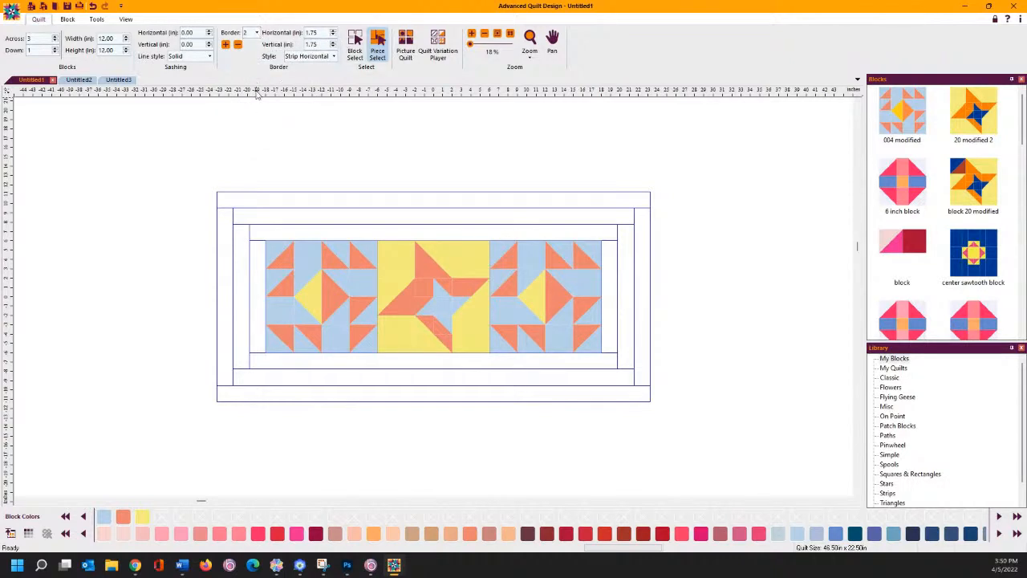
click(332, 30)
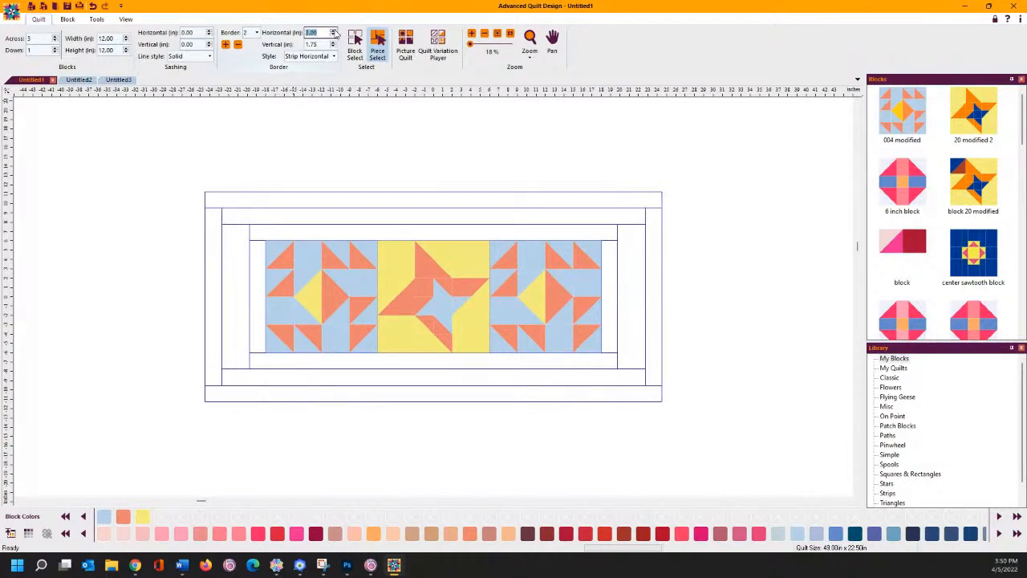
click(333, 42)
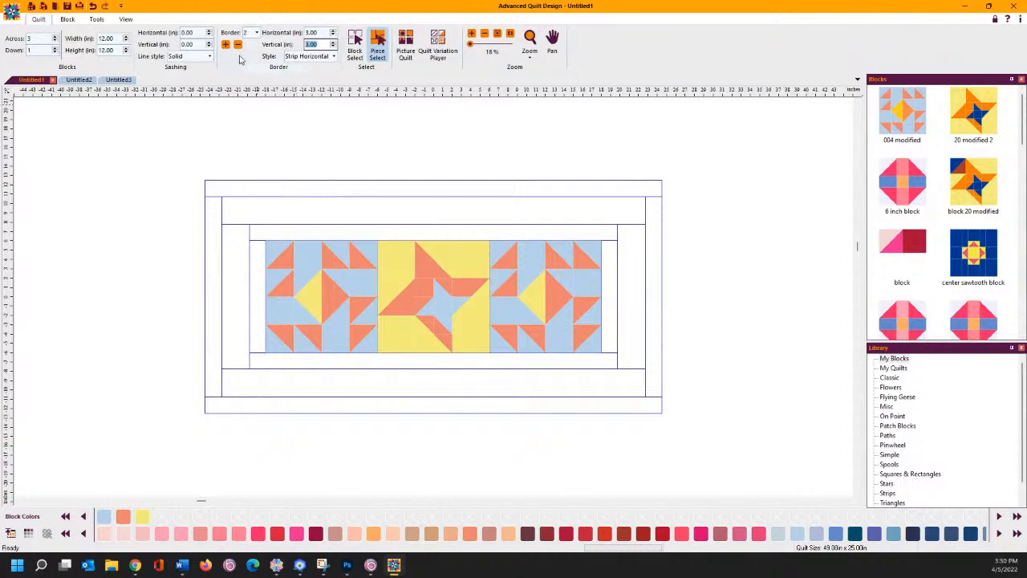
- Switch to editing the third border and widen its sides
click(257, 33)
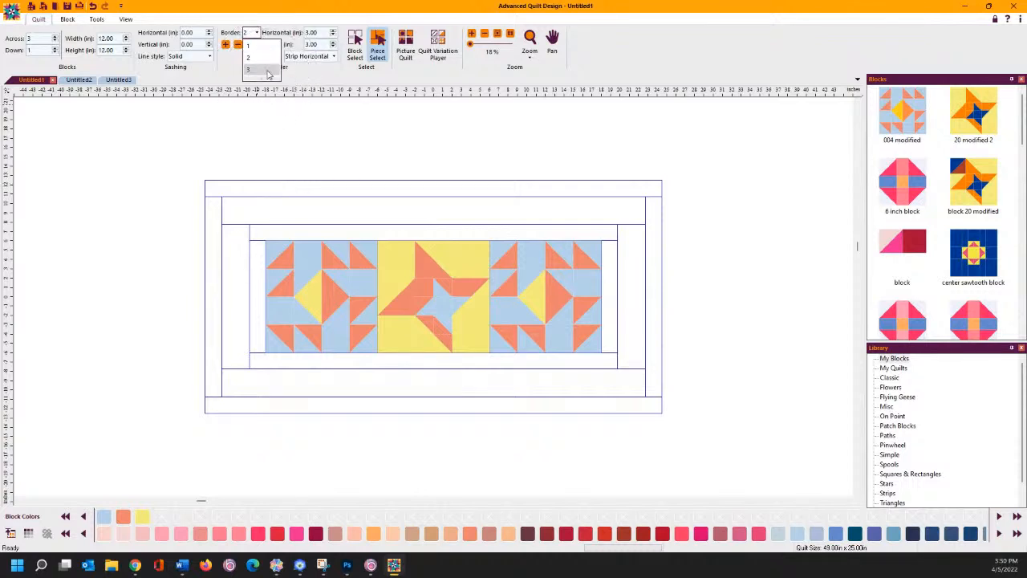
click(268, 71)
click(333, 32)
click(334, 33)
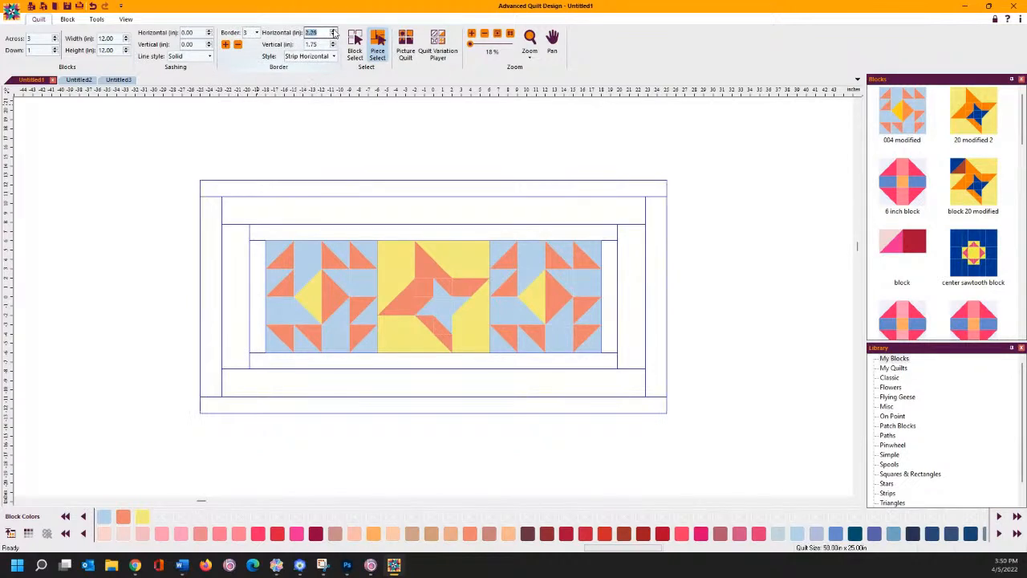
click(334, 32)
click(334, 32)
click(334, 33)
click(334, 32)
click(334, 33)
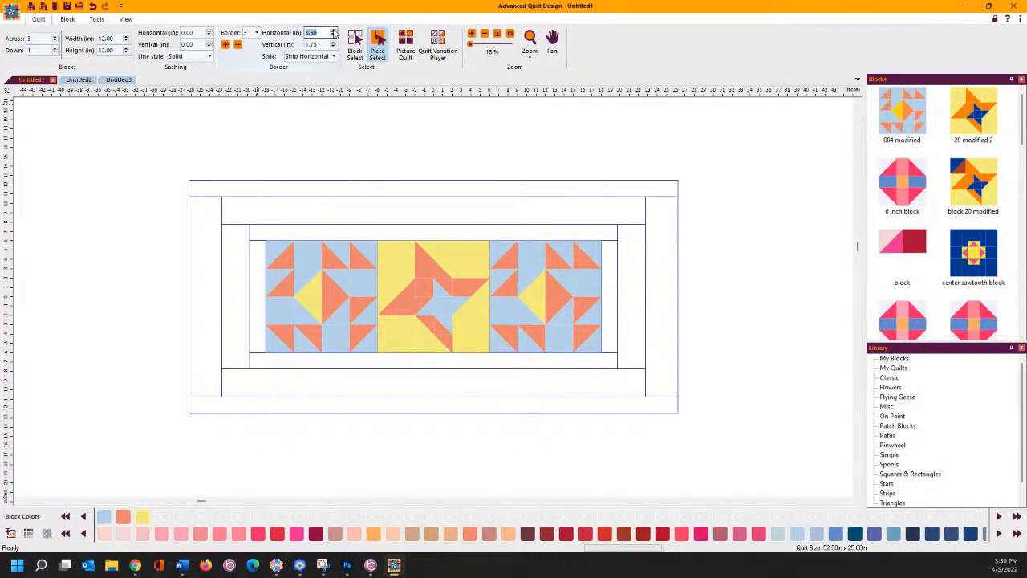
click(333, 32)
click(334, 32)
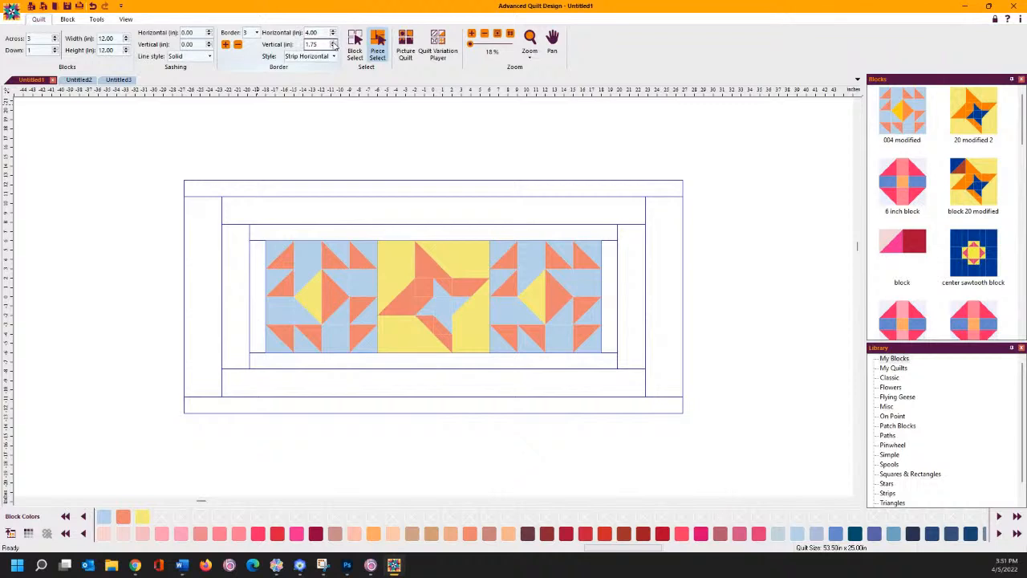
- Make the outer border 4.25 in at top and bottom and 4.00 in at the sides
click(333, 43)
click(333, 42)
click(333, 43)
click(333, 43)
click(333, 43)
click(333, 43)
click(333, 42)
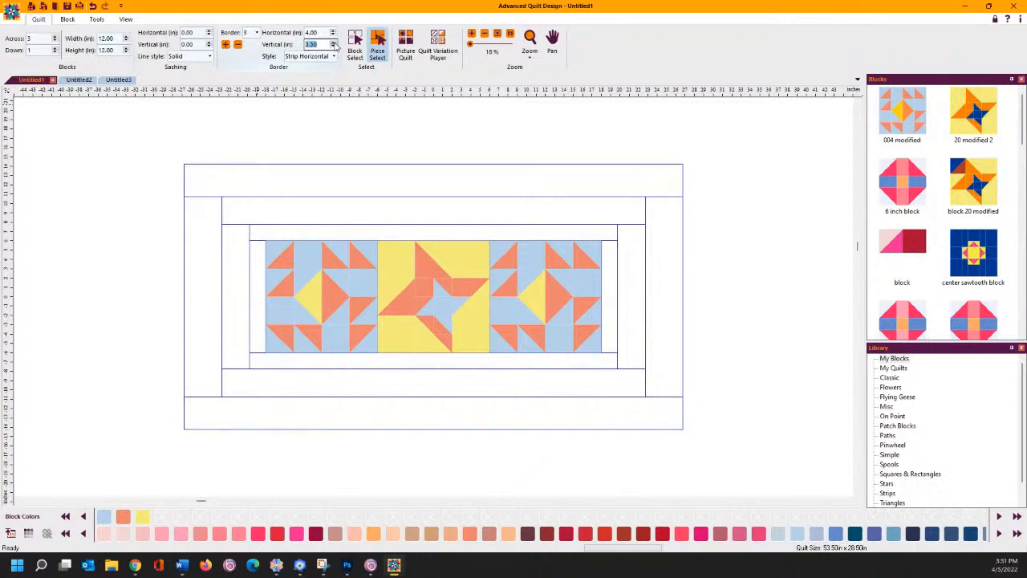
click(332, 43)
click(333, 42)
click(333, 42)
click(333, 42)
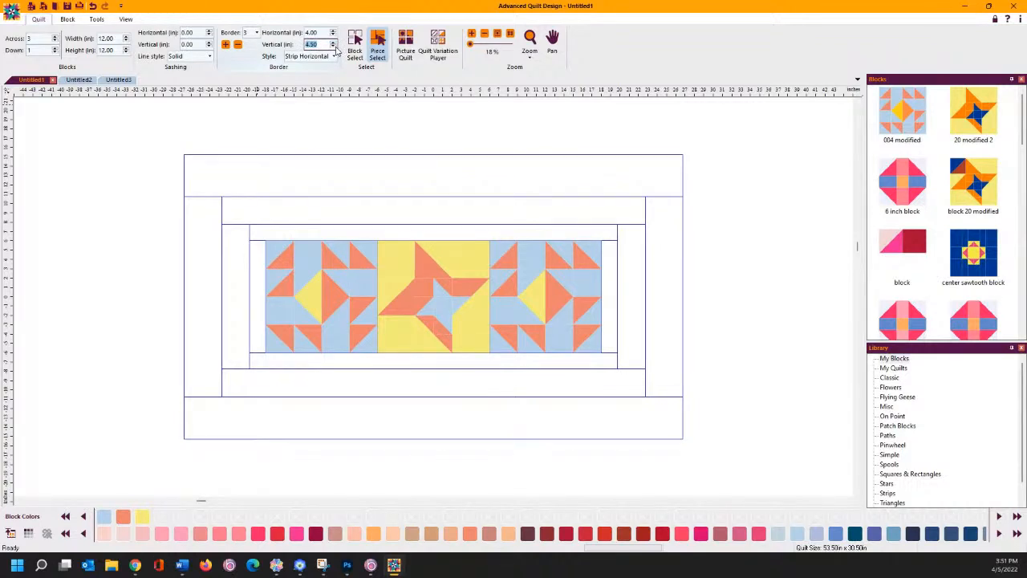
click(333, 46)
click(332, 32)
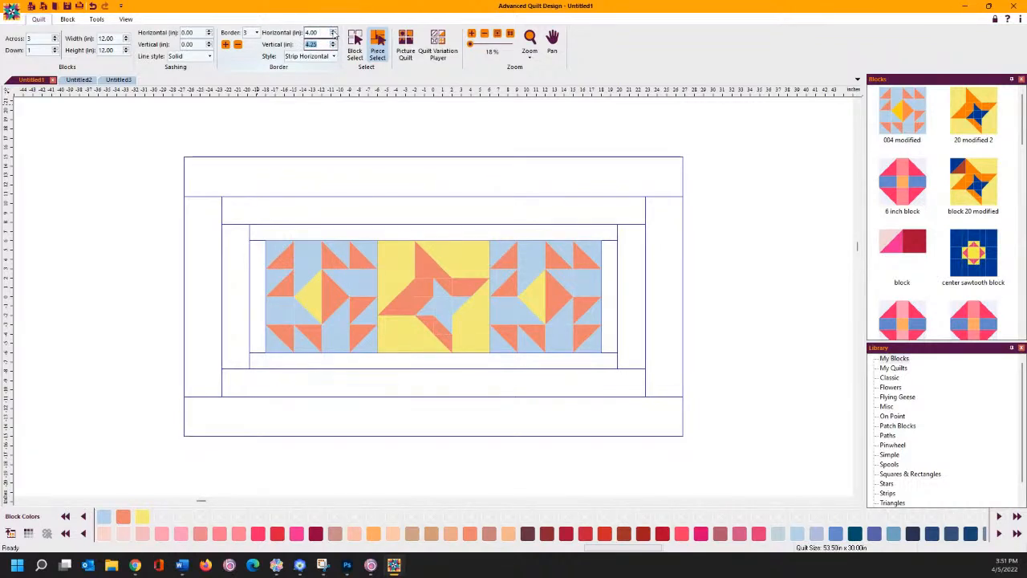
click(333, 35)
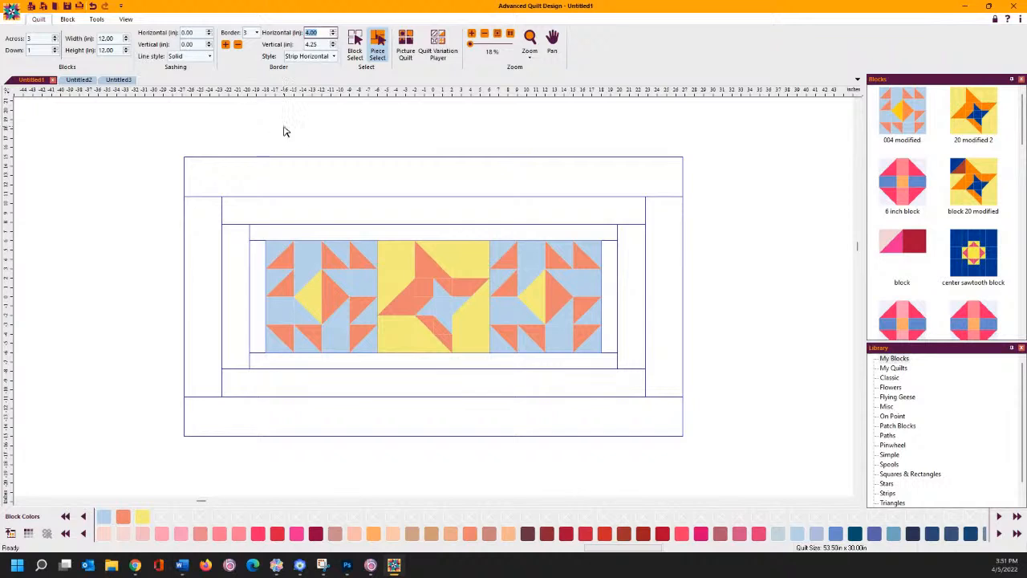
- Switch to block selection and fill the entire inner border yellow
right_click(306, 235)
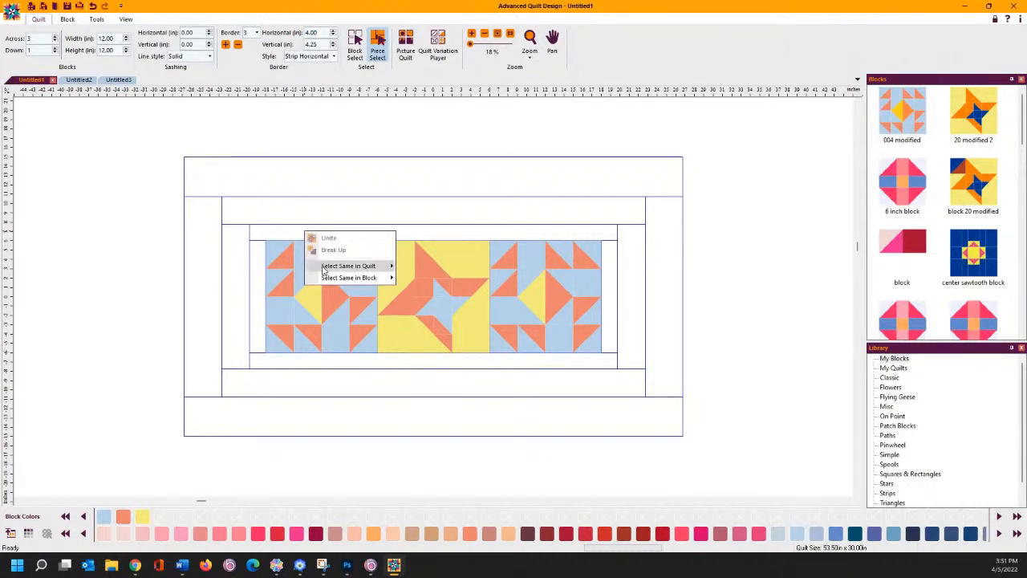
mouse_move(323, 271)
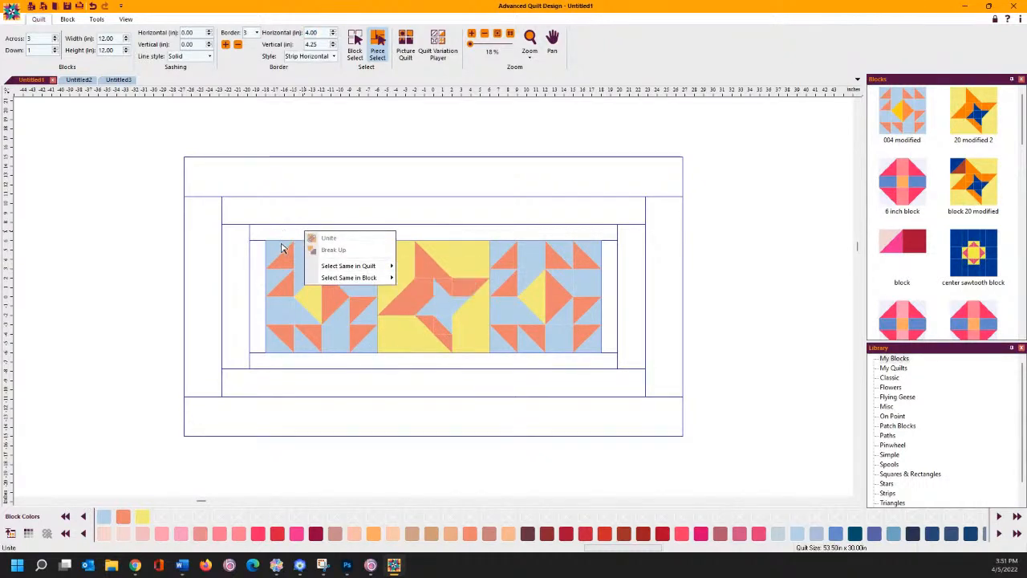
click(355, 41)
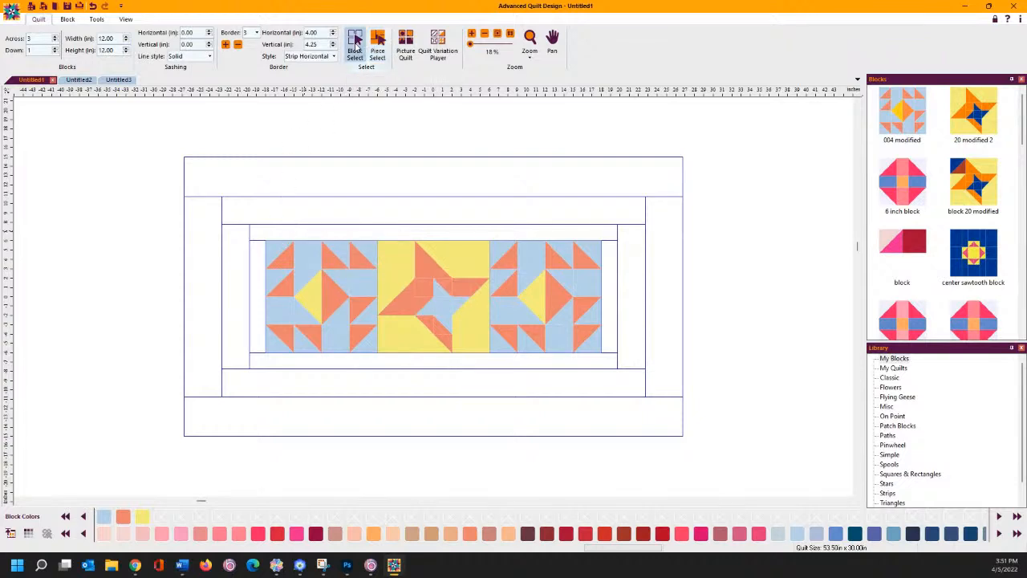
click(304, 239)
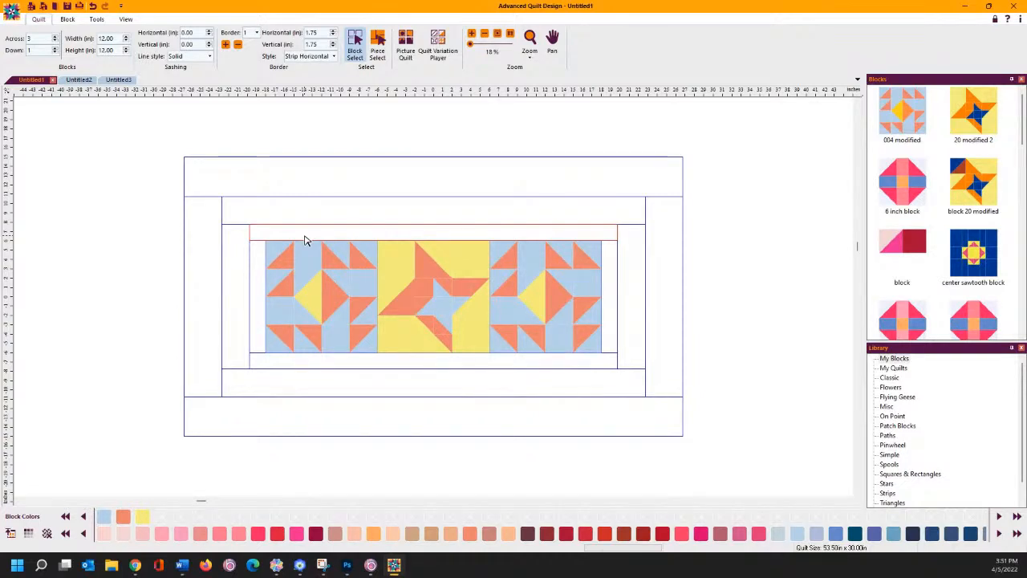
right_click(304, 239)
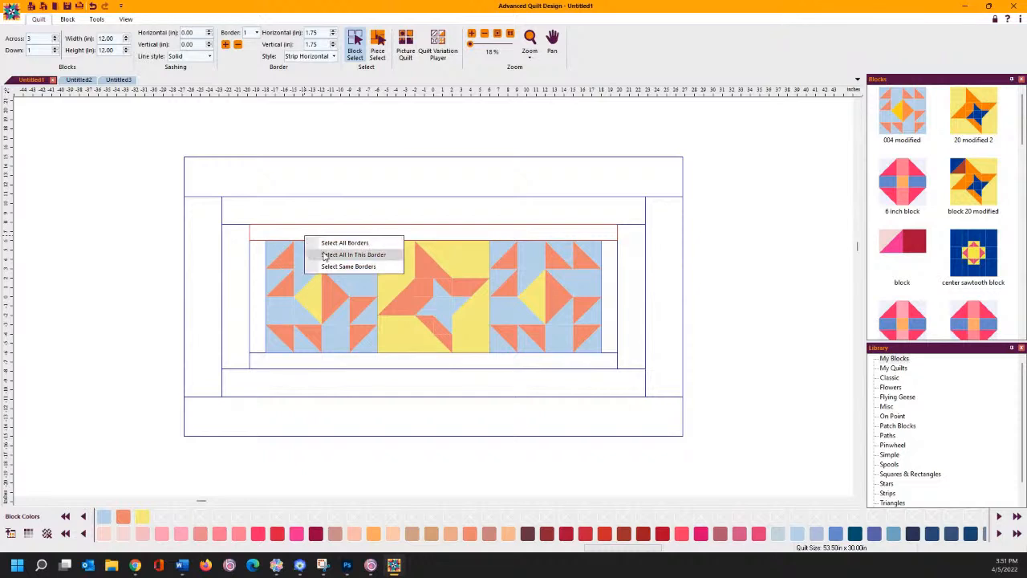
click(326, 256)
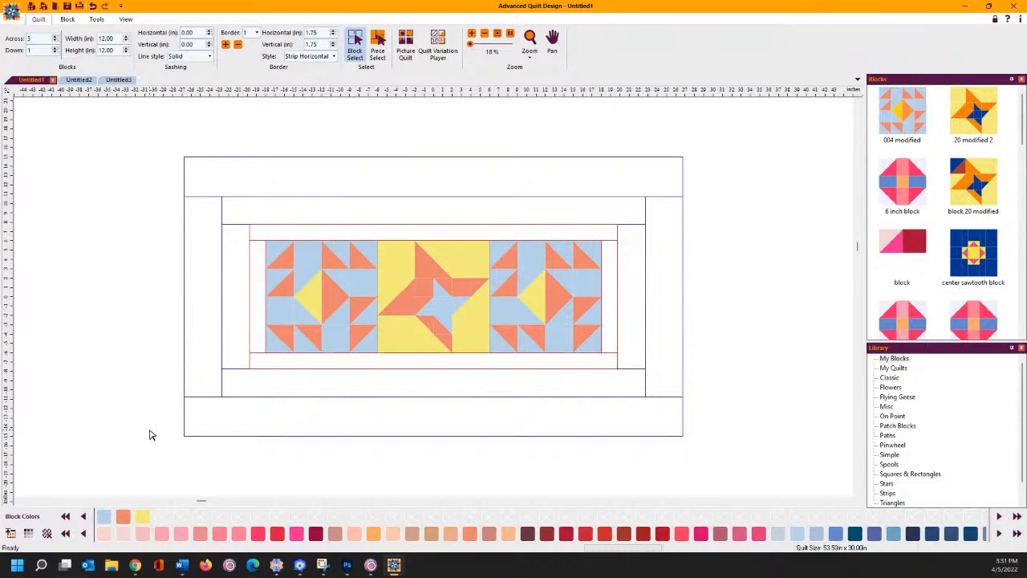
click(142, 516)
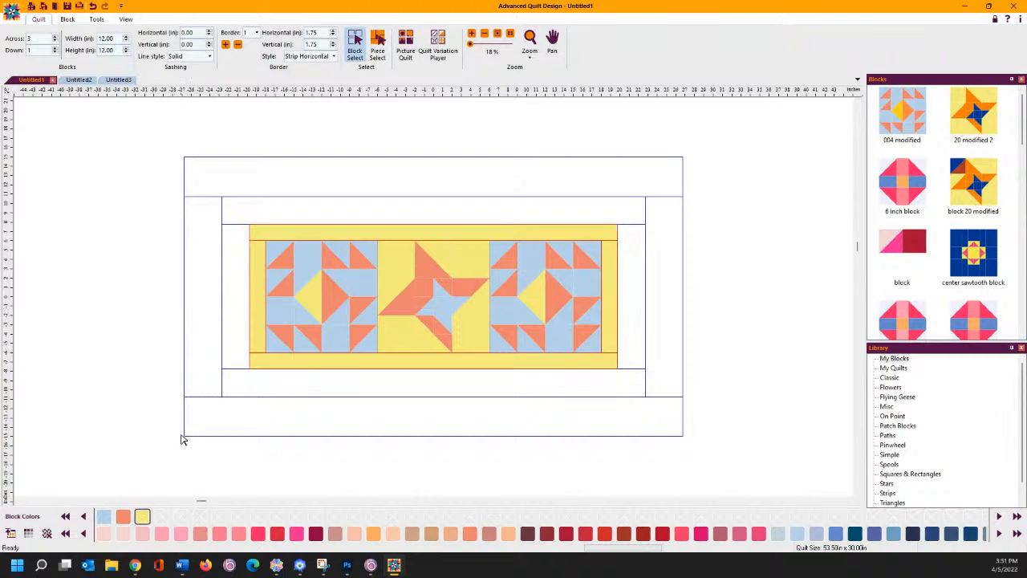
- Colour the second border light blue and the outer border salmon orange, then remove both
right_click(308, 217)
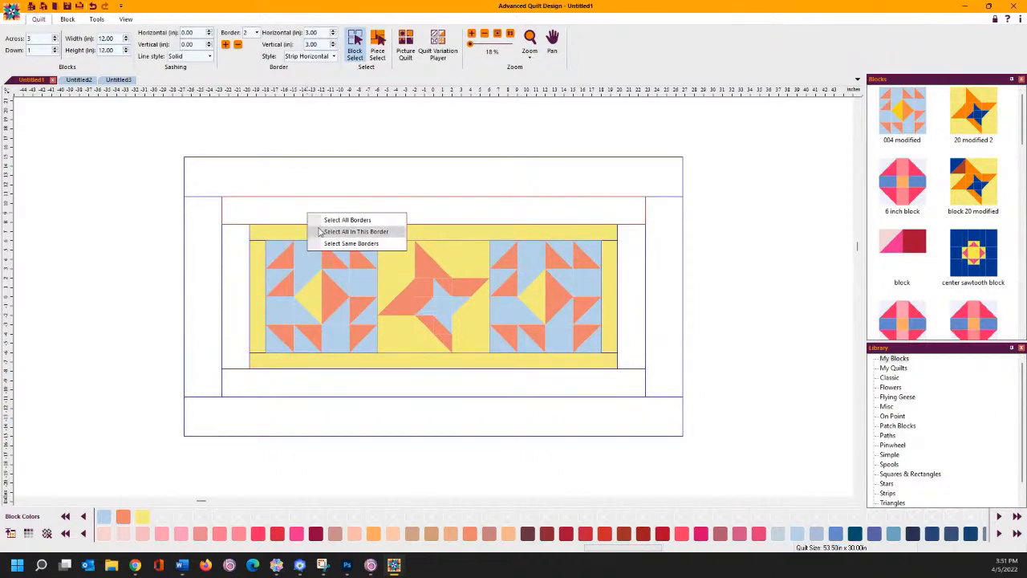
click(318, 231)
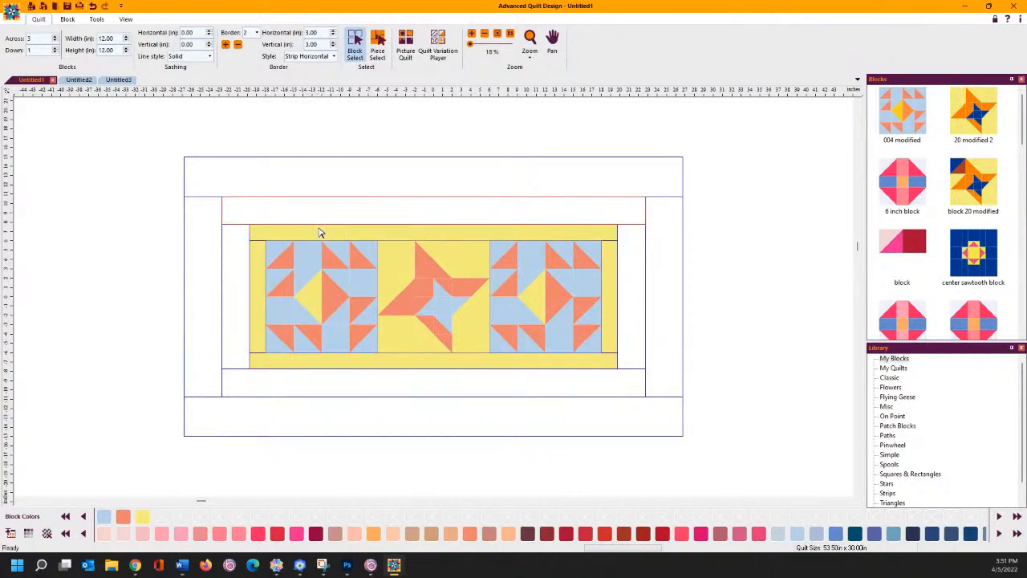
click(104, 517)
right_click(284, 195)
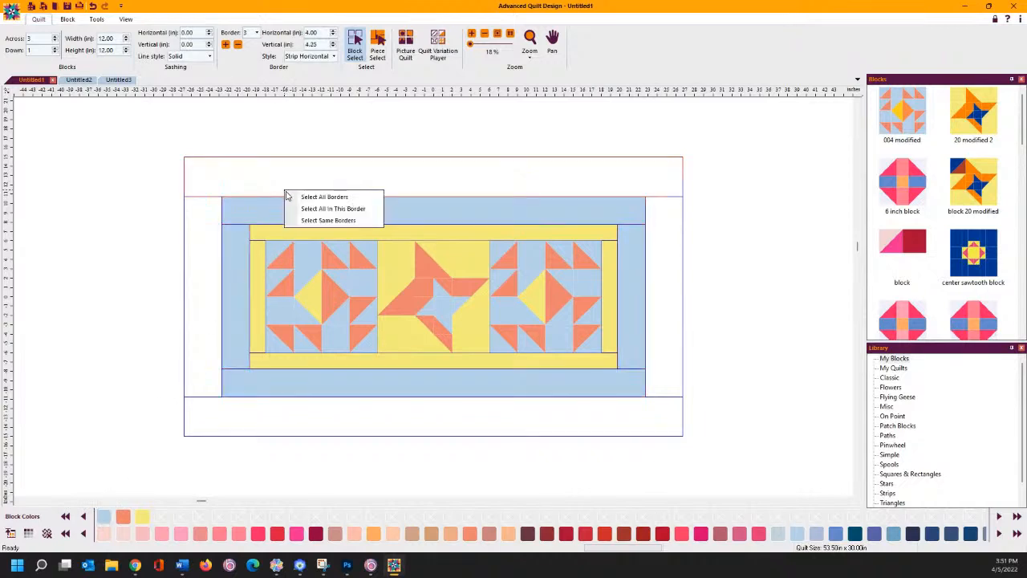
click(313, 208)
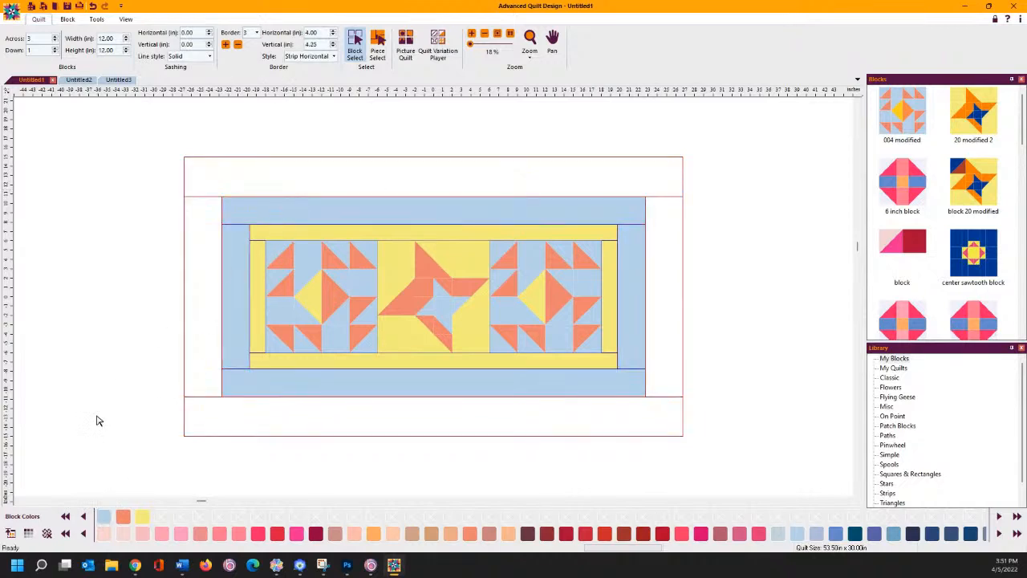
click(122, 516)
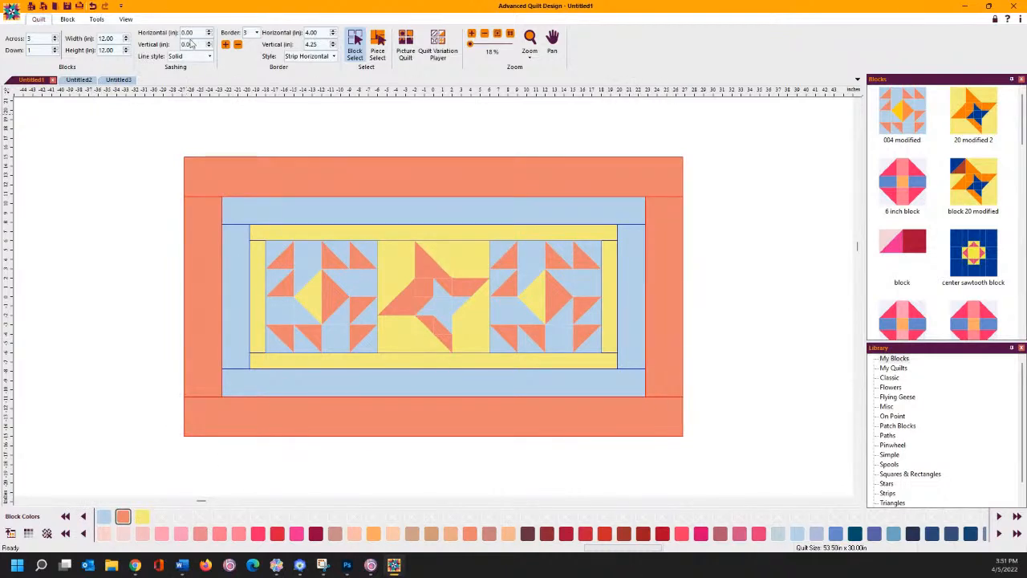
click(237, 45)
click(237, 45)
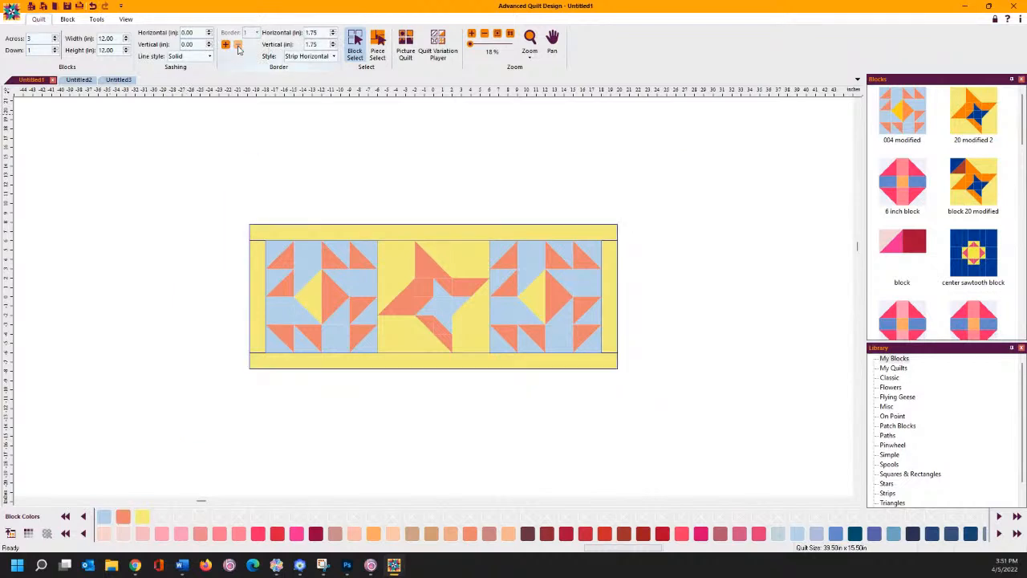
- Set the side and top/bottom border widths to 0, removing the yellow border
drag(323, 33, 231, 30)
text(0)
key(Tab)
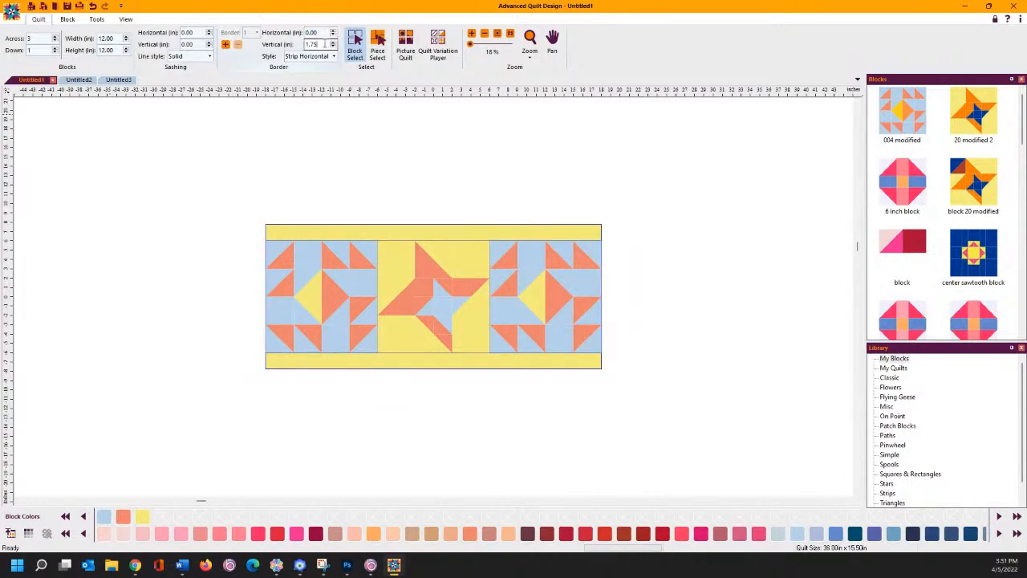
text(0)
key(Tab)
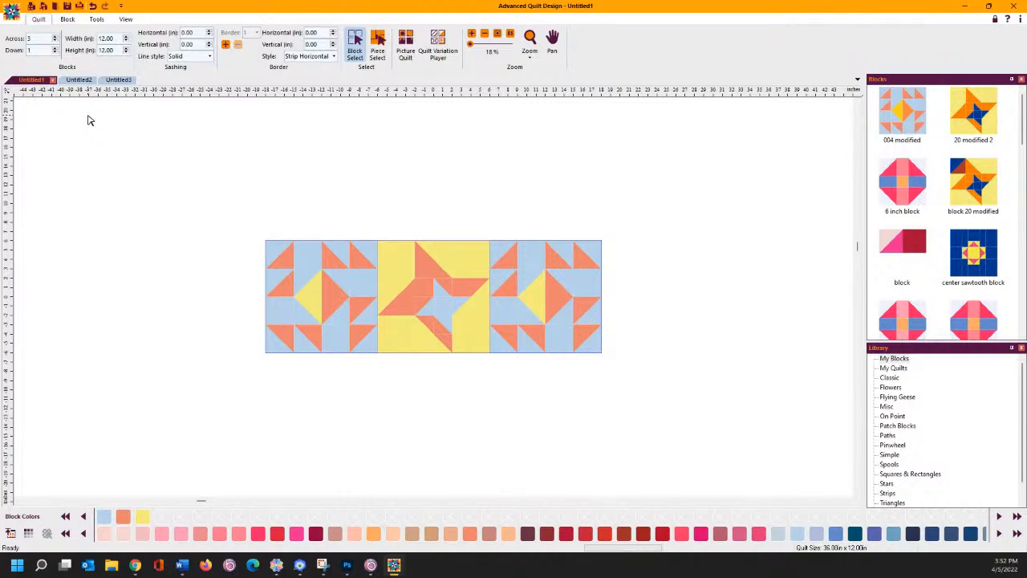
click(97, 19)
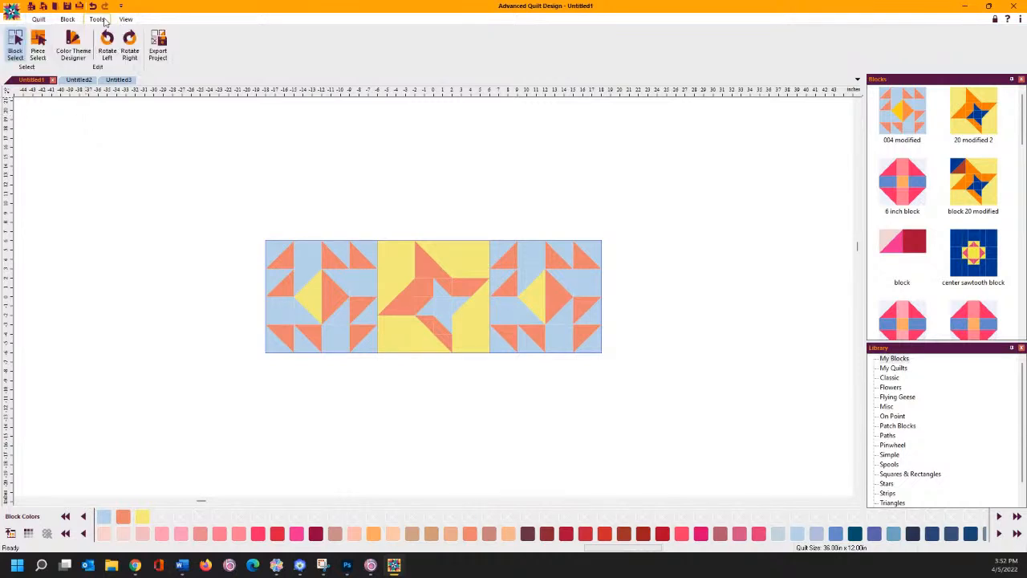
- Open Export Project, set for 12 x 12 in FCM cut files plus JPG images
click(157, 47)
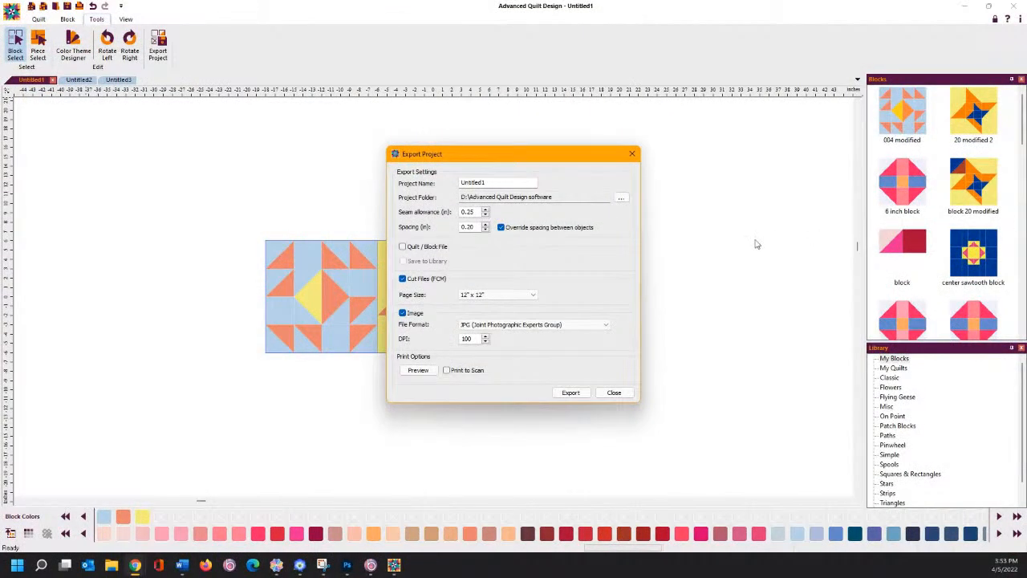
- Include the Quilt / Block File, keep 12" x 12" cut pages, and browse for the export folder
click(402, 247)
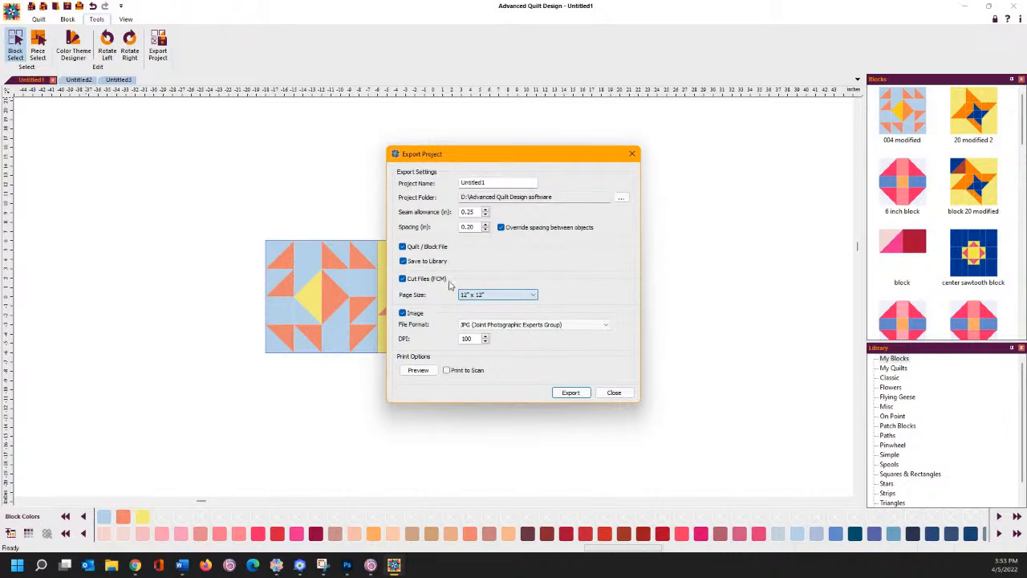
click(502, 295)
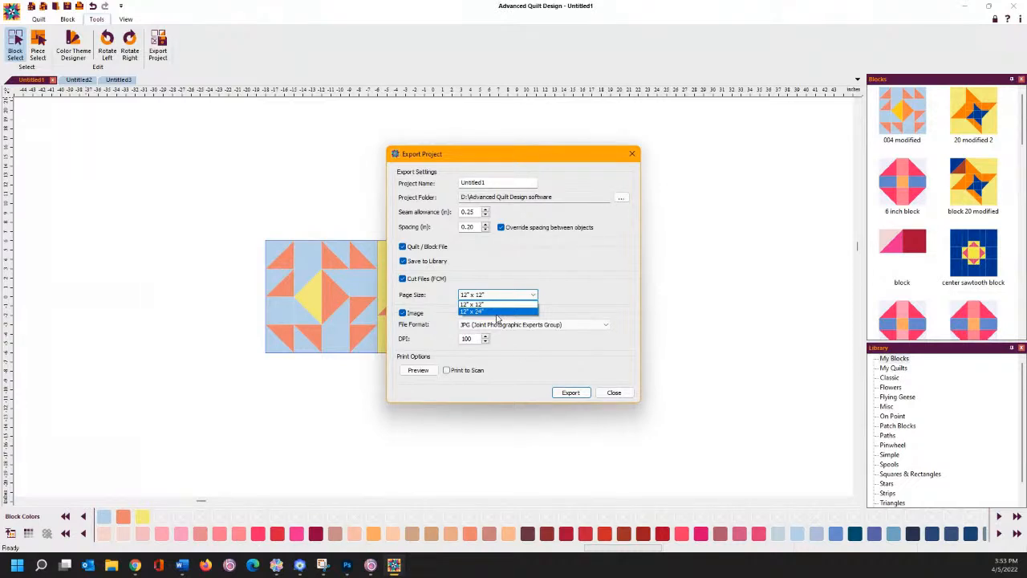
click(497, 304)
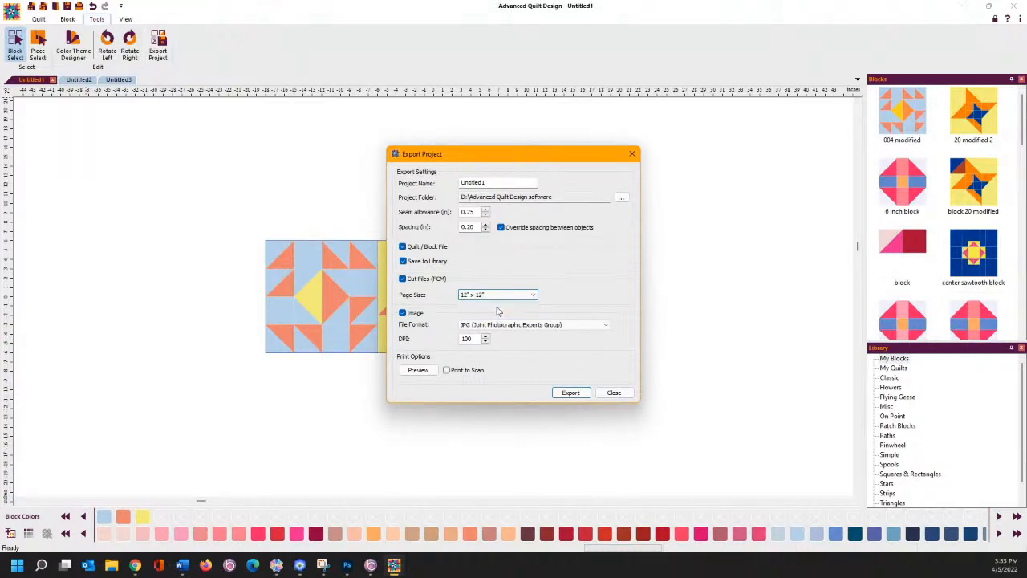
click(499, 298)
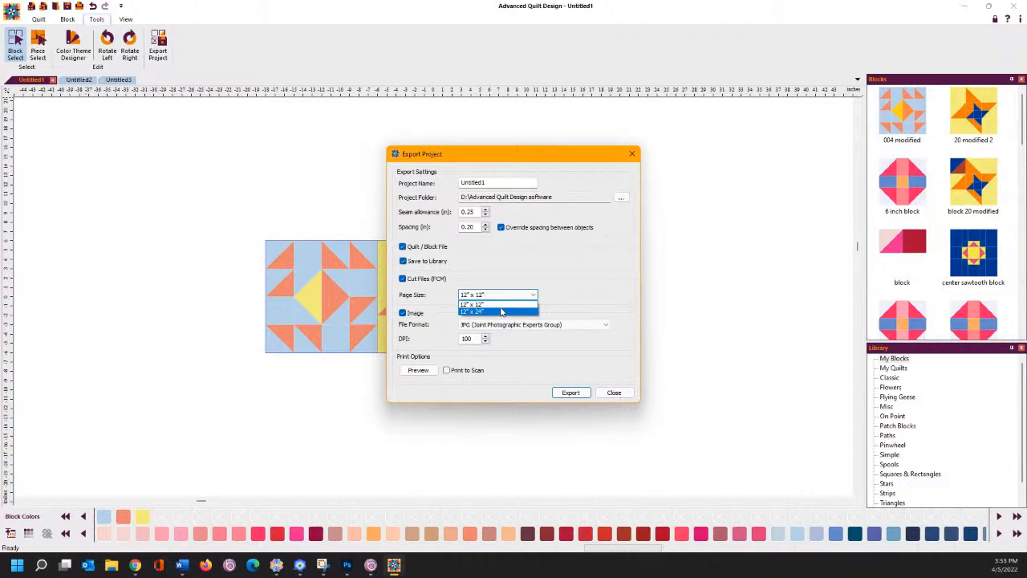
click(502, 310)
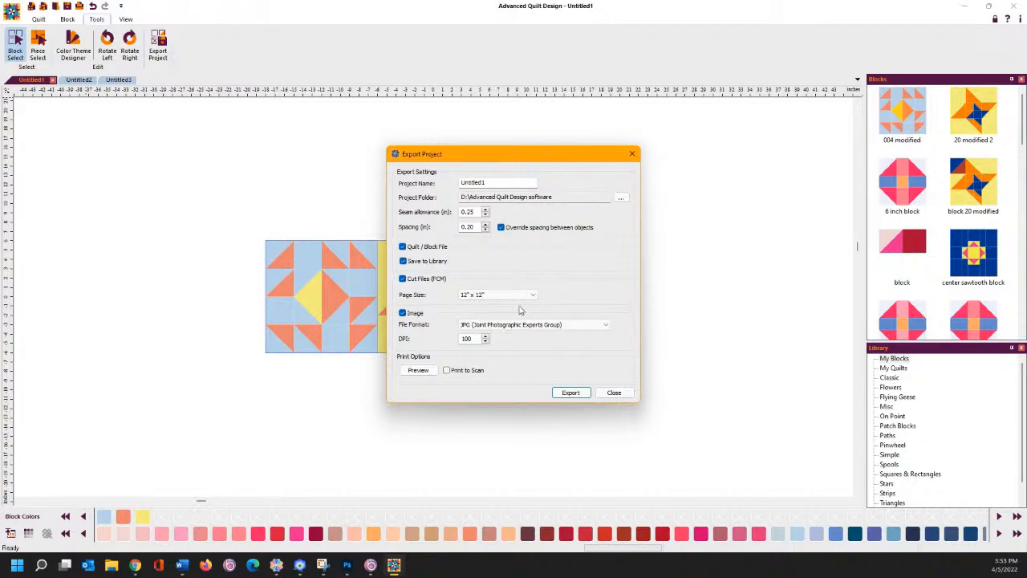
click(621, 199)
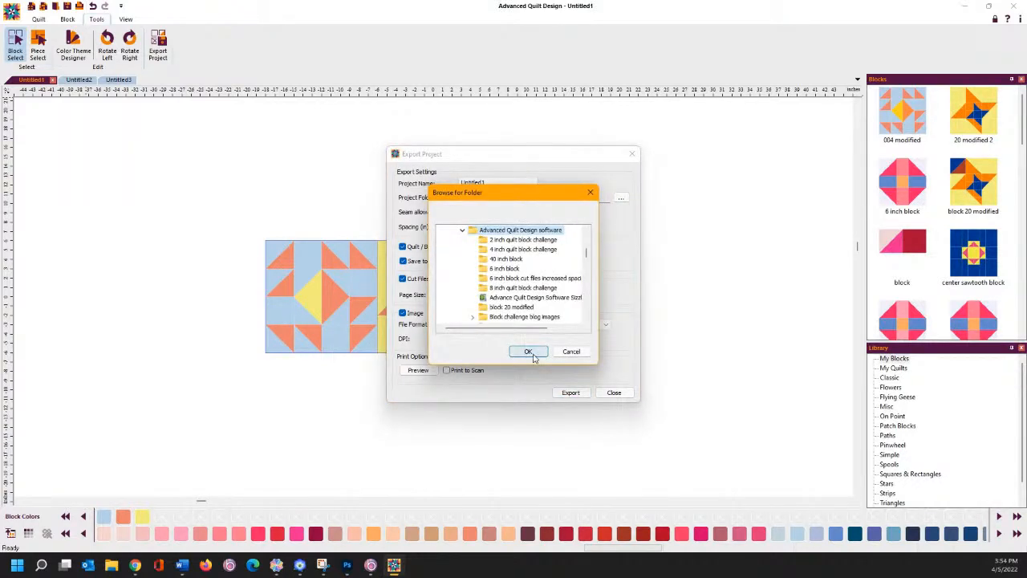
- Confirm the Advanced Quilt Design software folder and name the project 'Facebook Live runner'
click(528, 351)
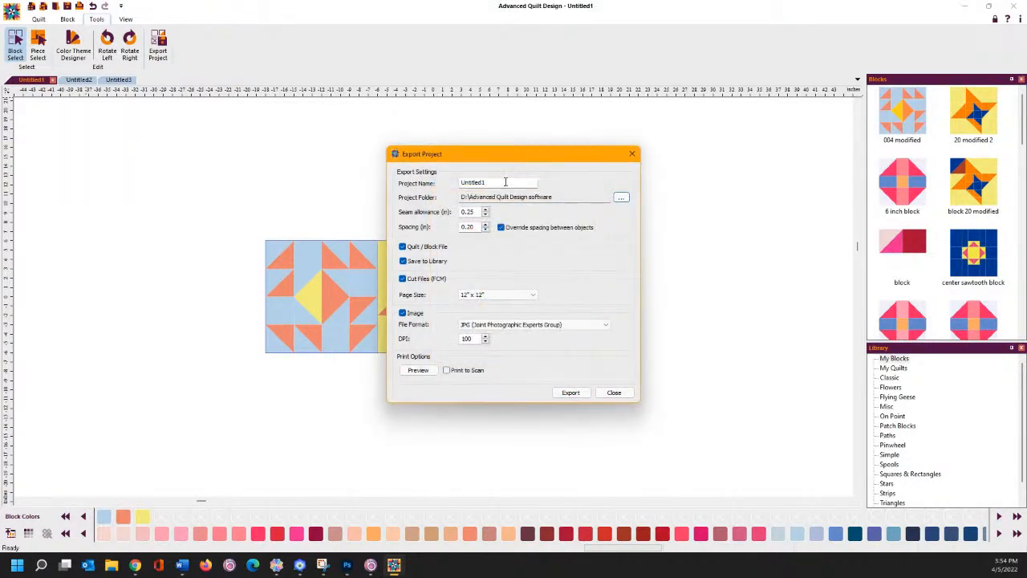
drag(506, 182, 408, 189)
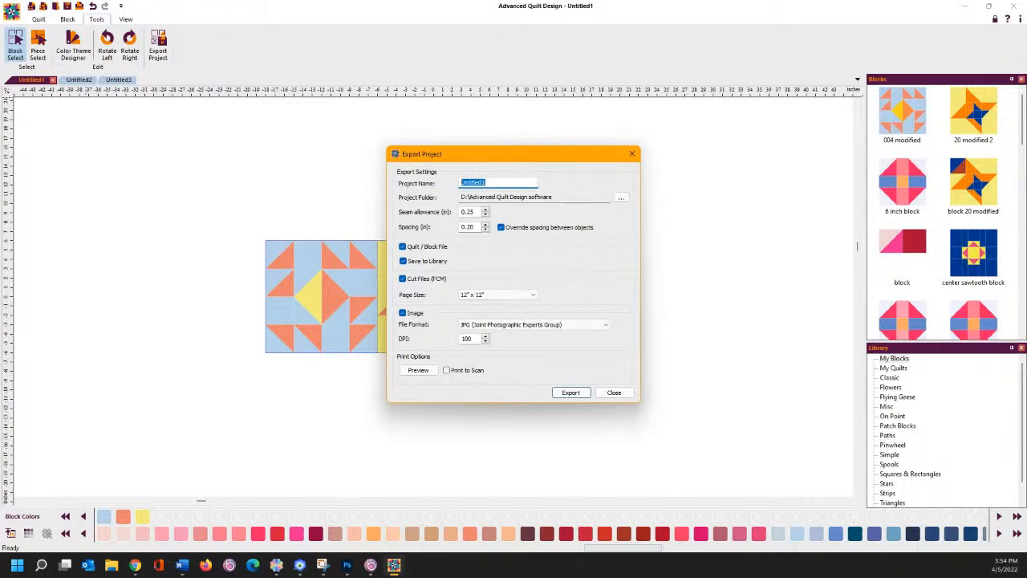
text(Facebook Live runner)
- Export the project, then view the folder as large icons and select Image2 and Image3
click(566, 392)
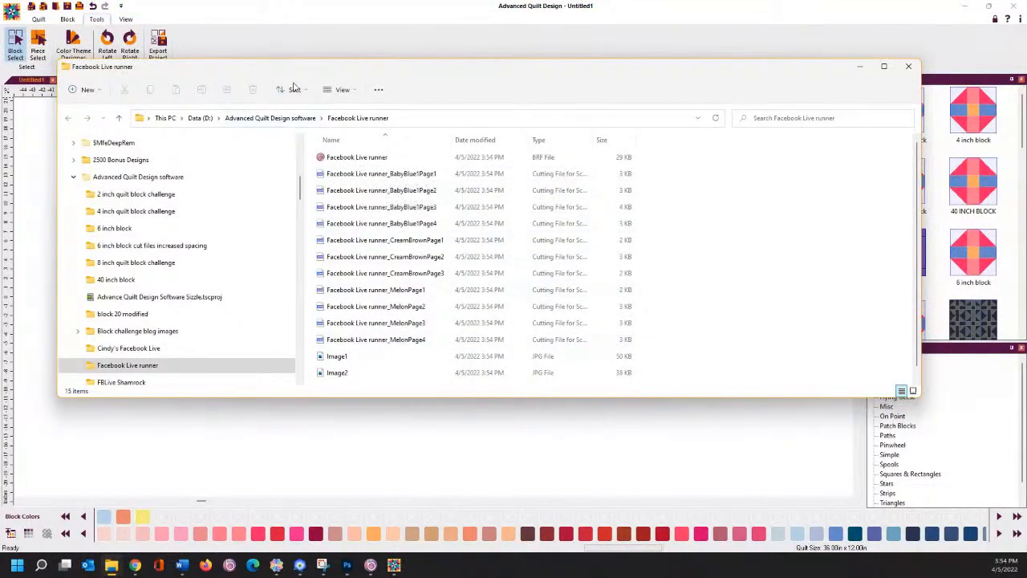
click(345, 92)
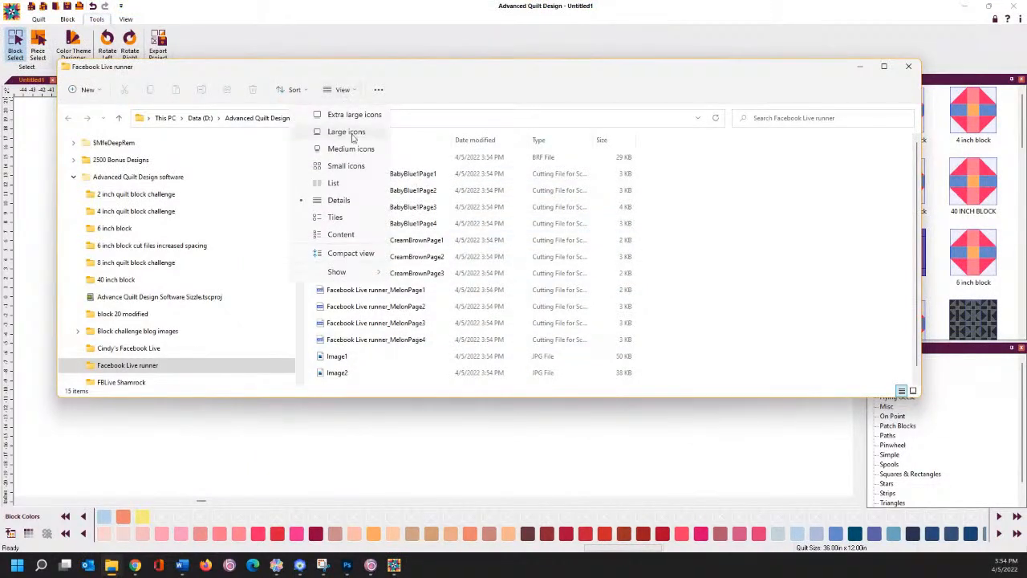
click(344, 130)
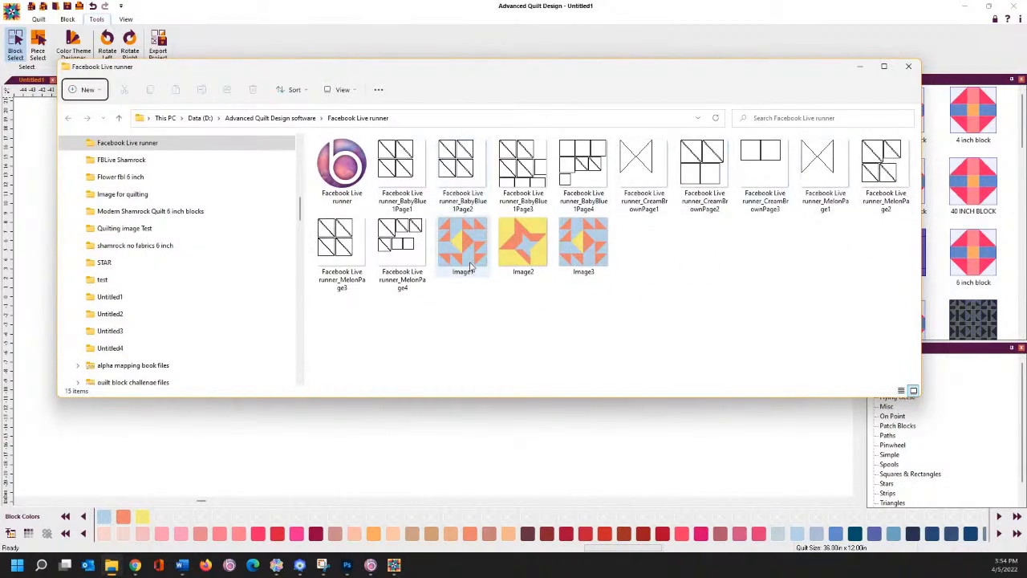
click(521, 247)
click(577, 254)
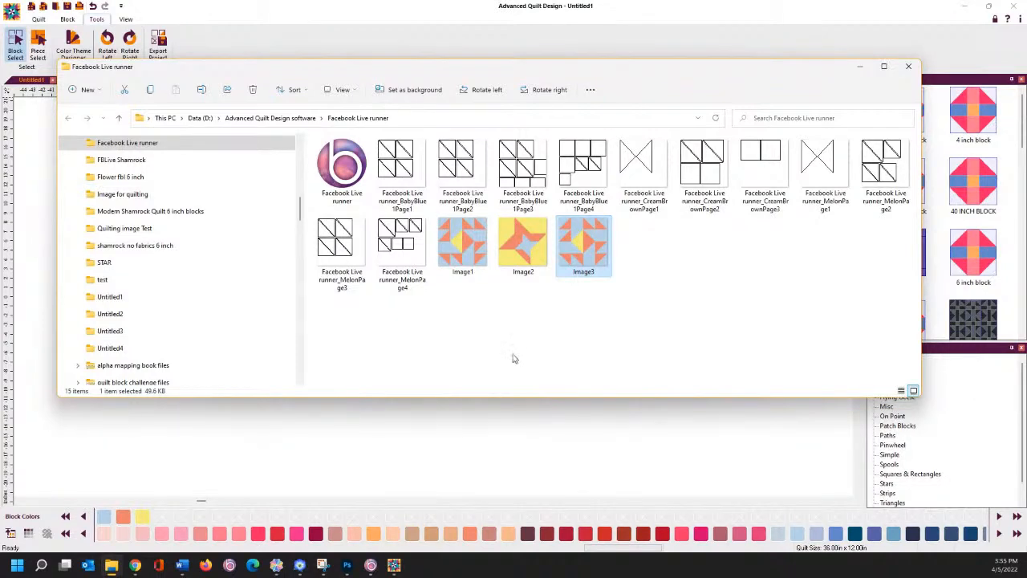
- Start a new CanvasWorkspace project, discarding the bunny without saving
click(277, 563)
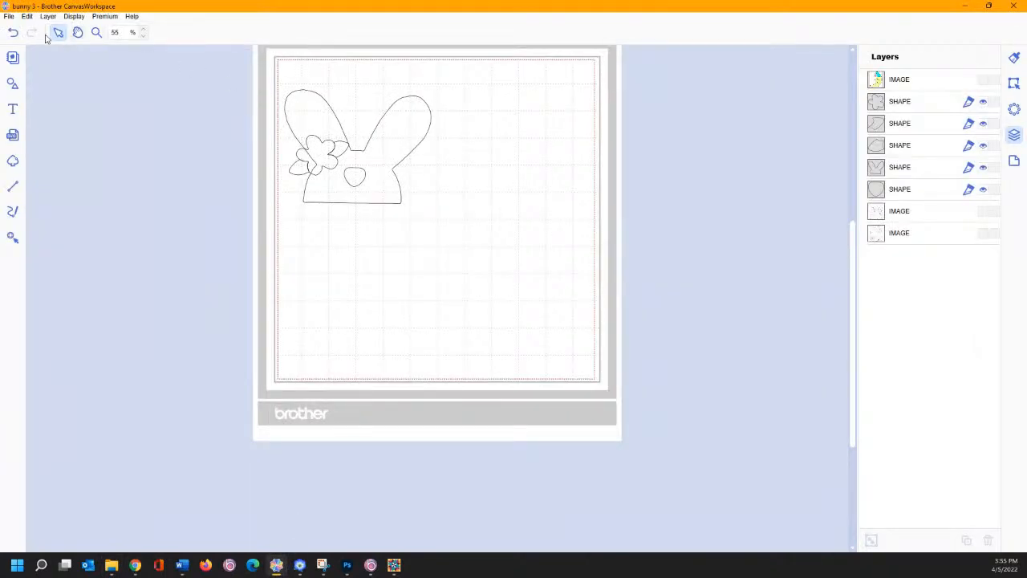
click(10, 17)
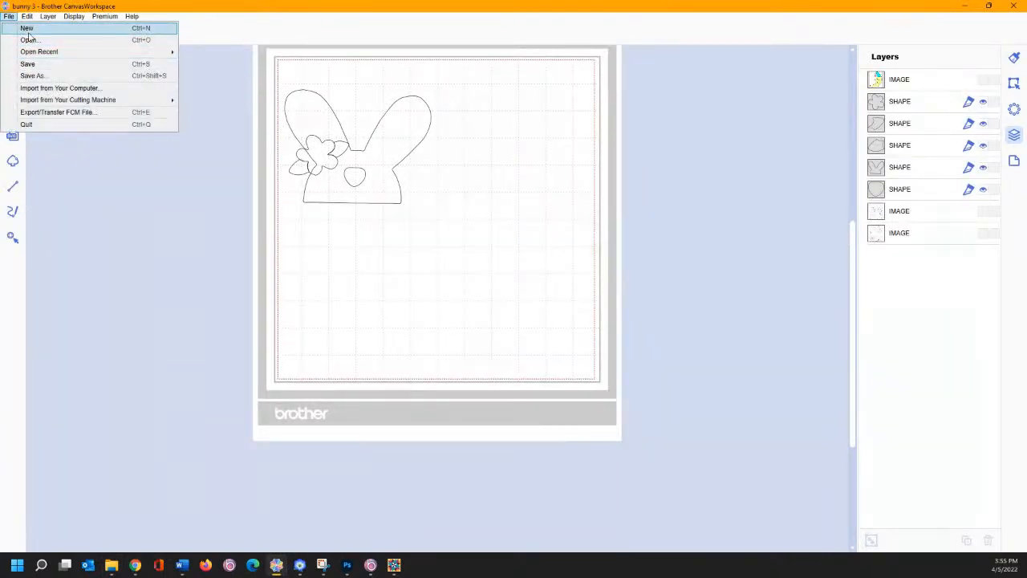
click(27, 33)
click(546, 301)
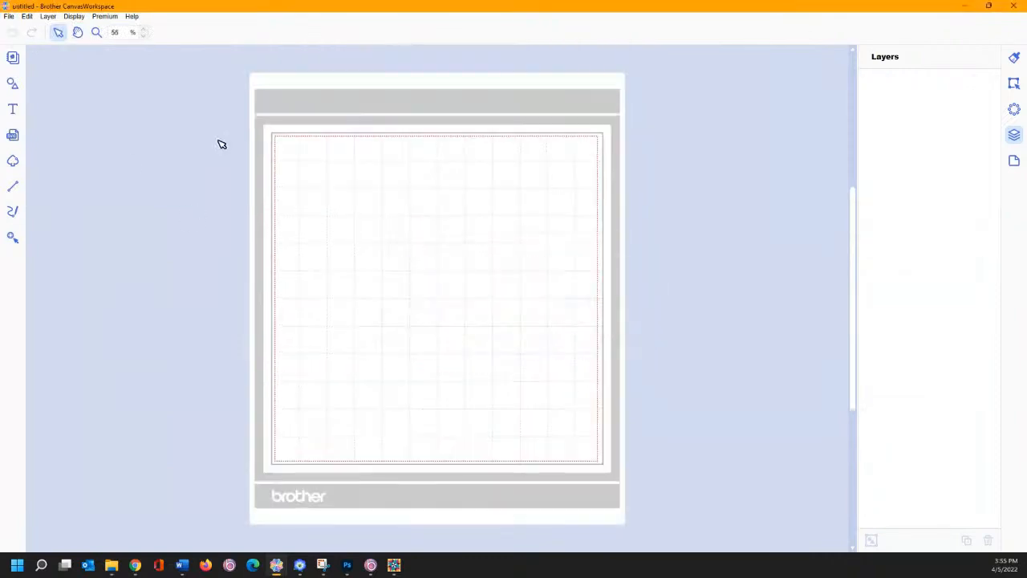
- Import BabyBlue1Page1 from Data (D:) > Advanced Quilt Design software > Facebook Live runner
click(12, 16)
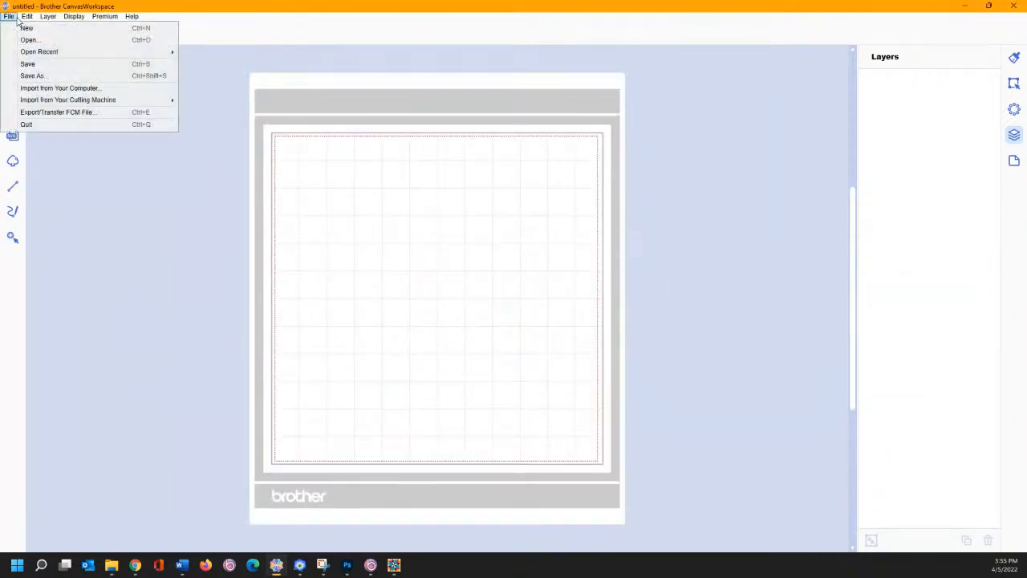
click(43, 90)
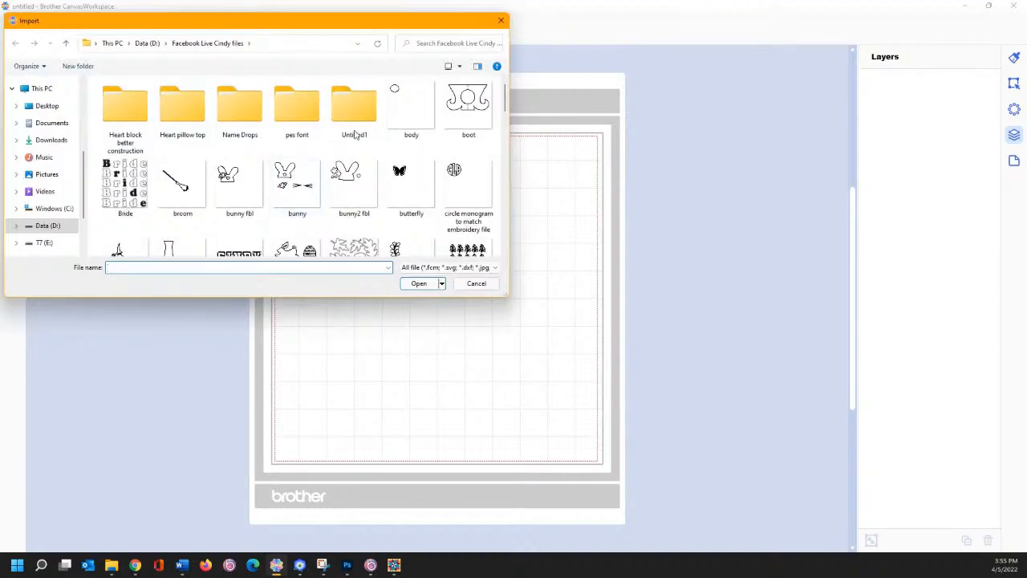
click(147, 43)
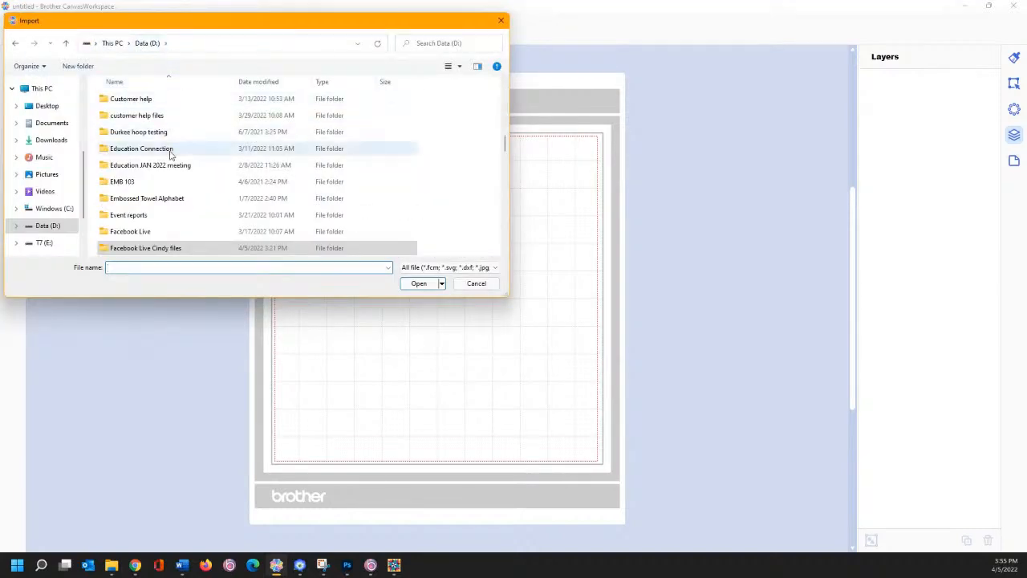
scroll(161, 149, up, 3)
scroll(160, 149, up, 5)
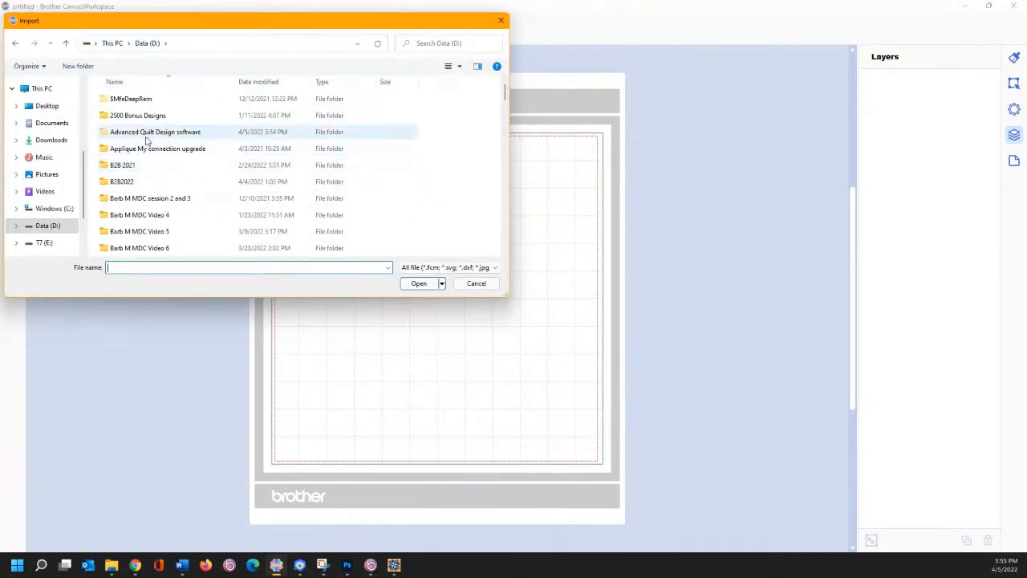
double_click(145, 132)
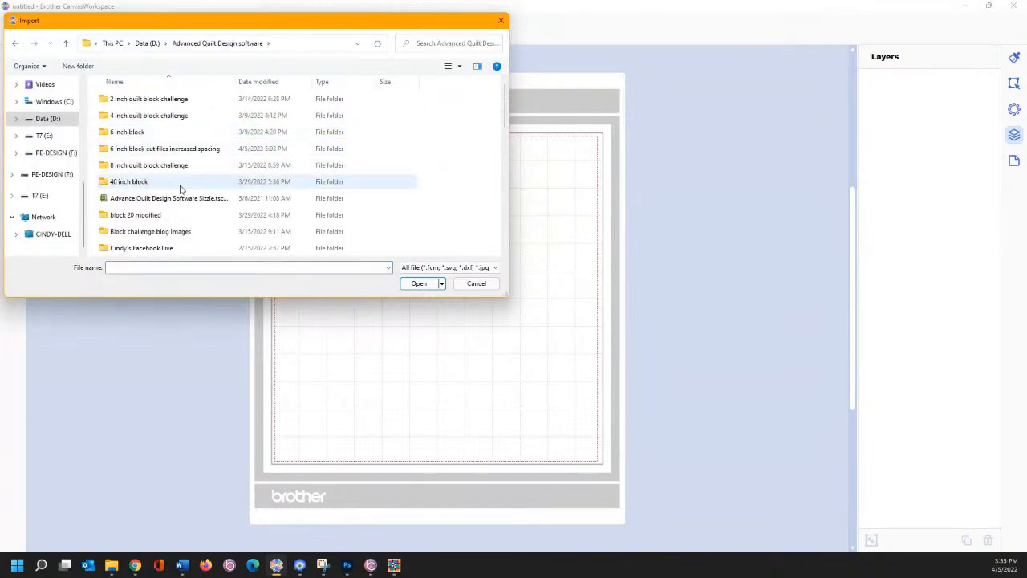
scroll(184, 180, down, 1)
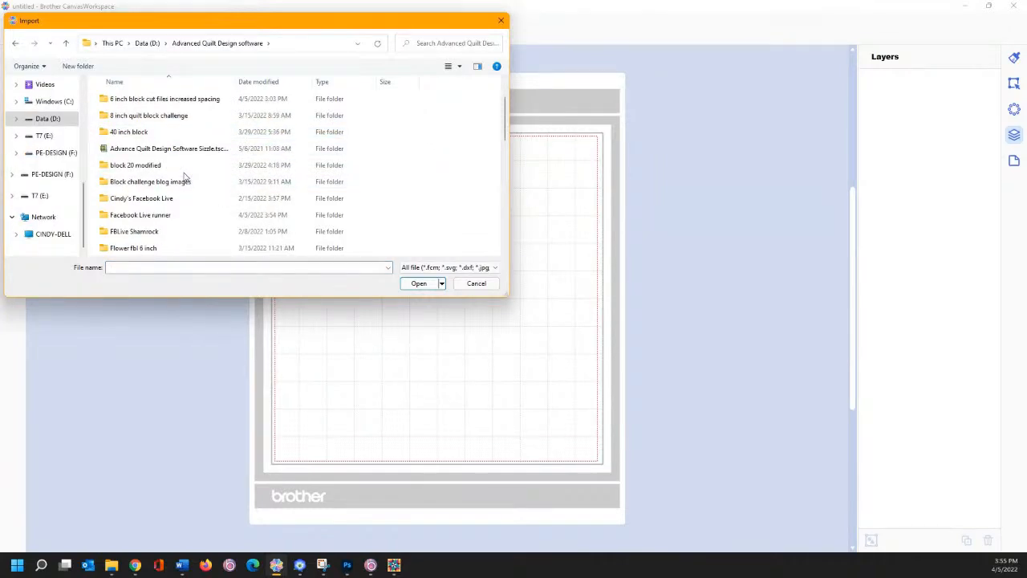
double_click(163, 223)
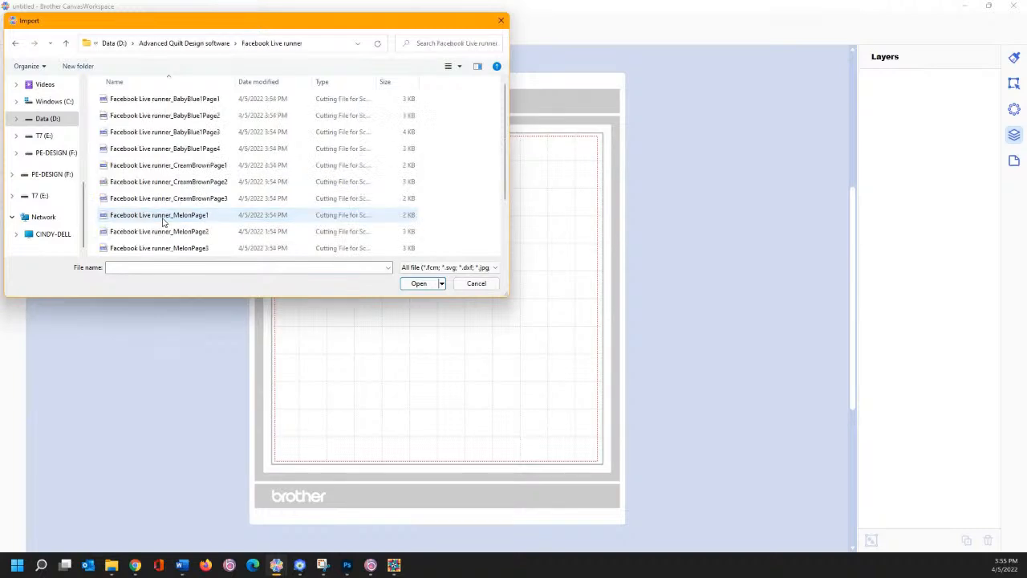
click(149, 100)
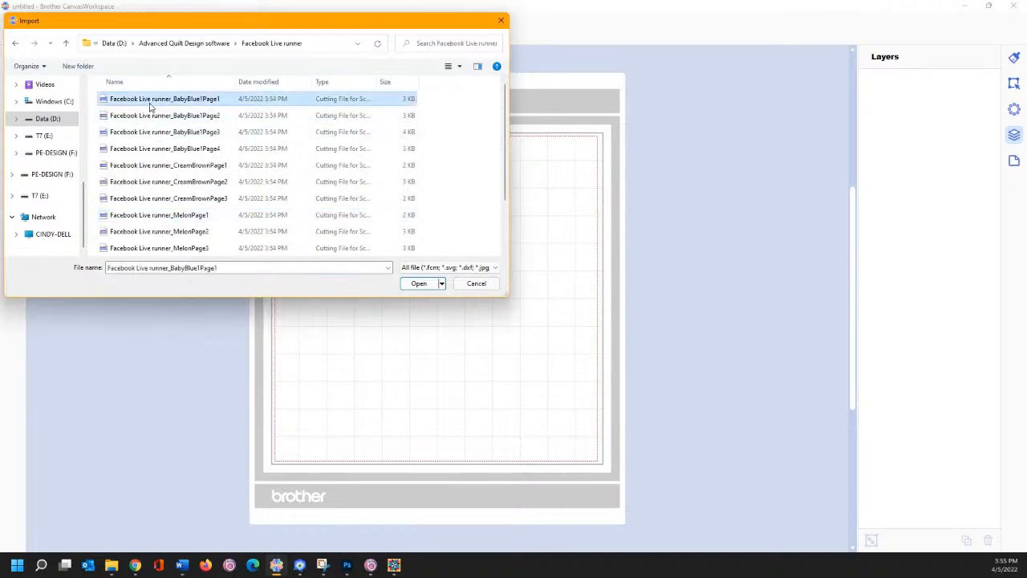
click(419, 286)
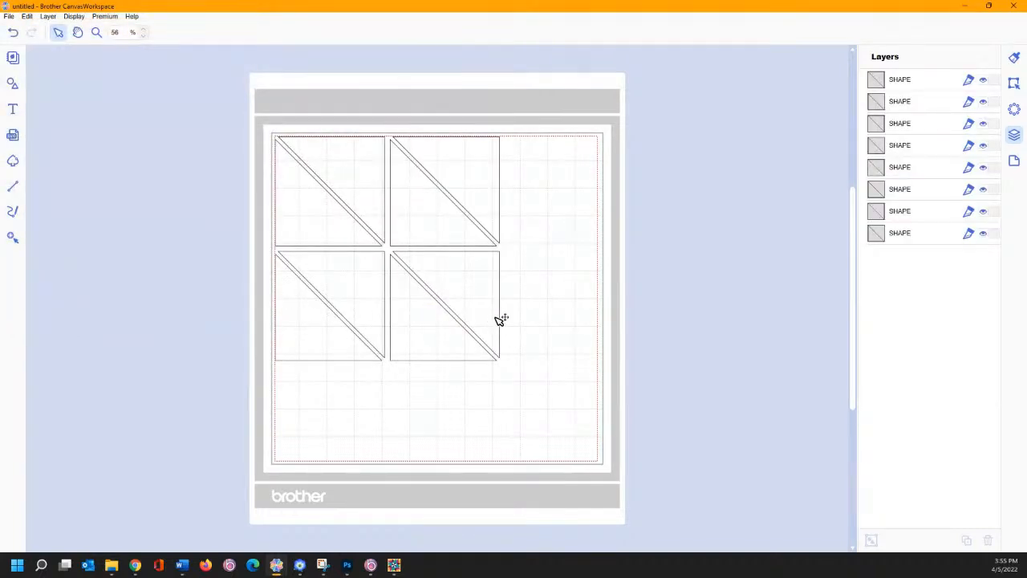
- Return to the three-block runner and piece-select the left block's top-left triangle
click(397, 569)
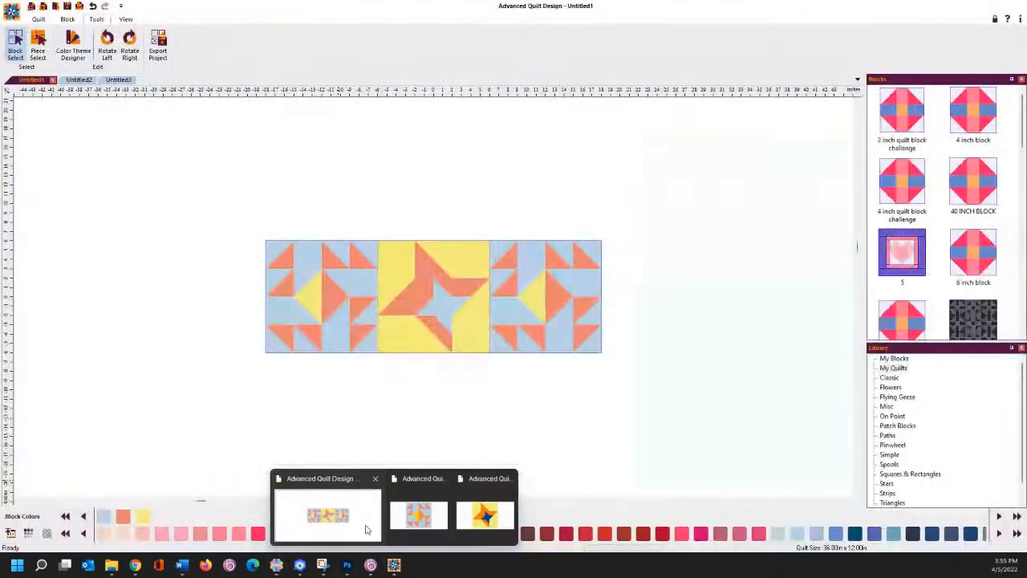
click(366, 530)
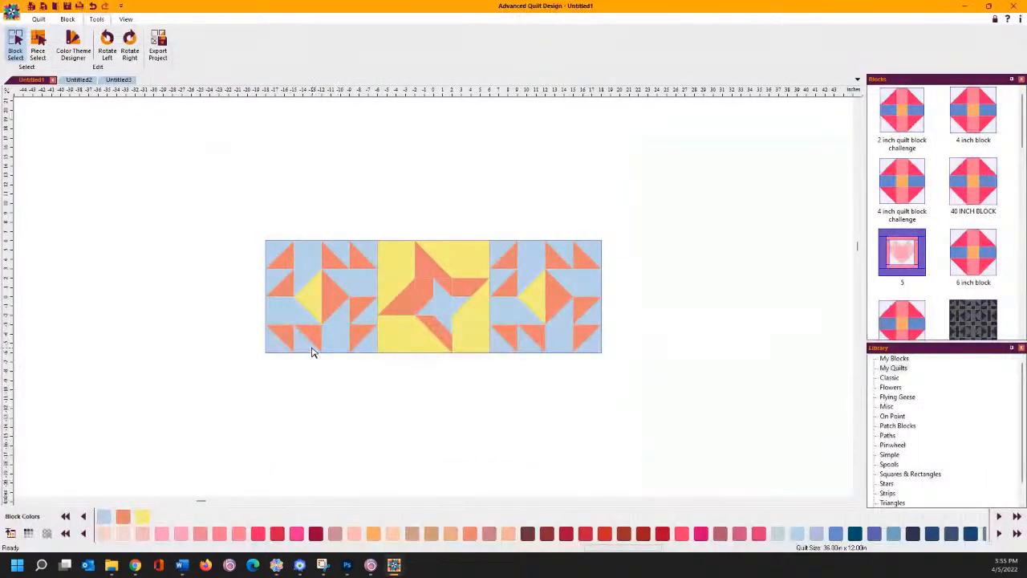
click(286, 321)
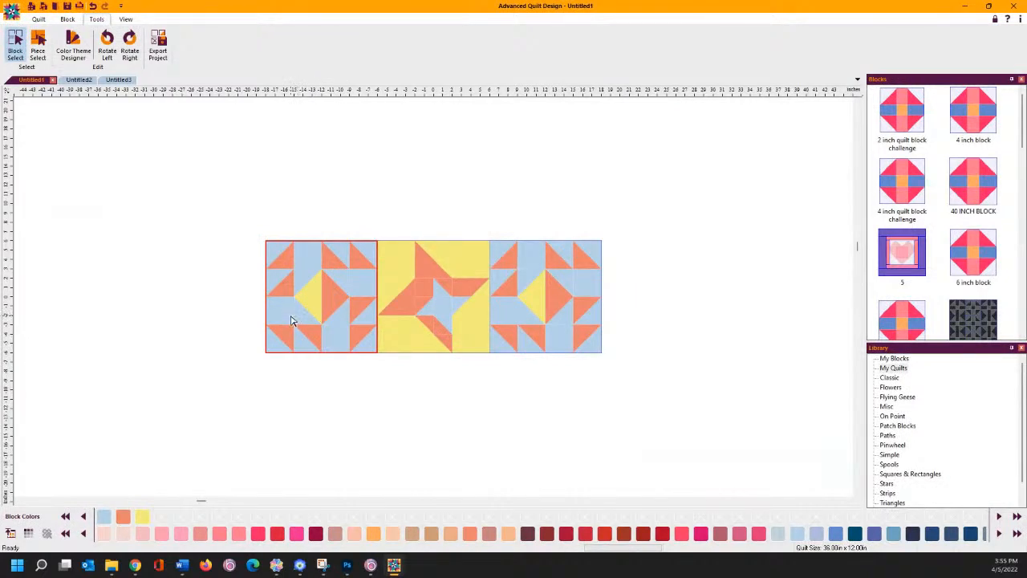
click(40, 20)
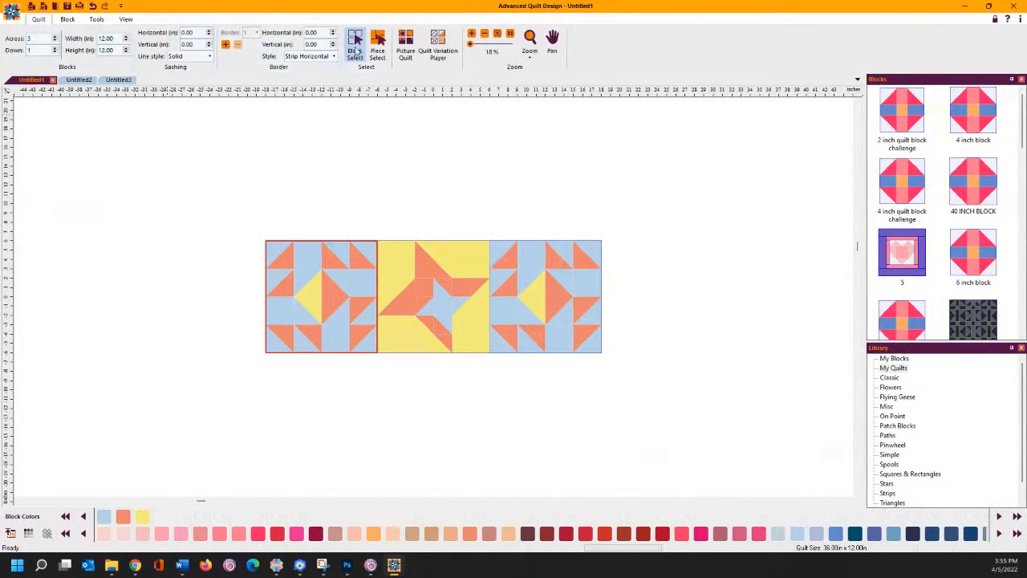
click(377, 44)
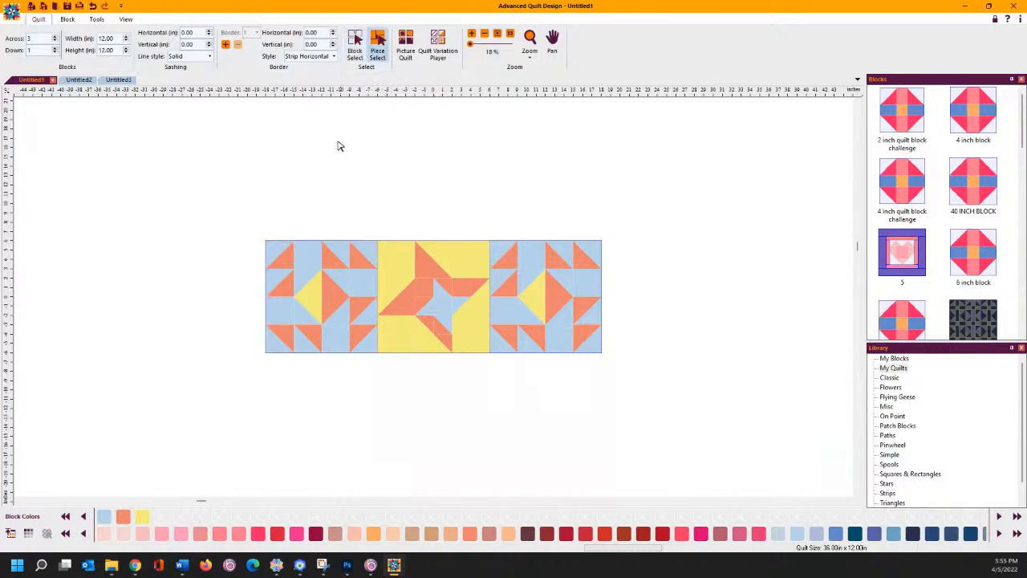
click(282, 257)
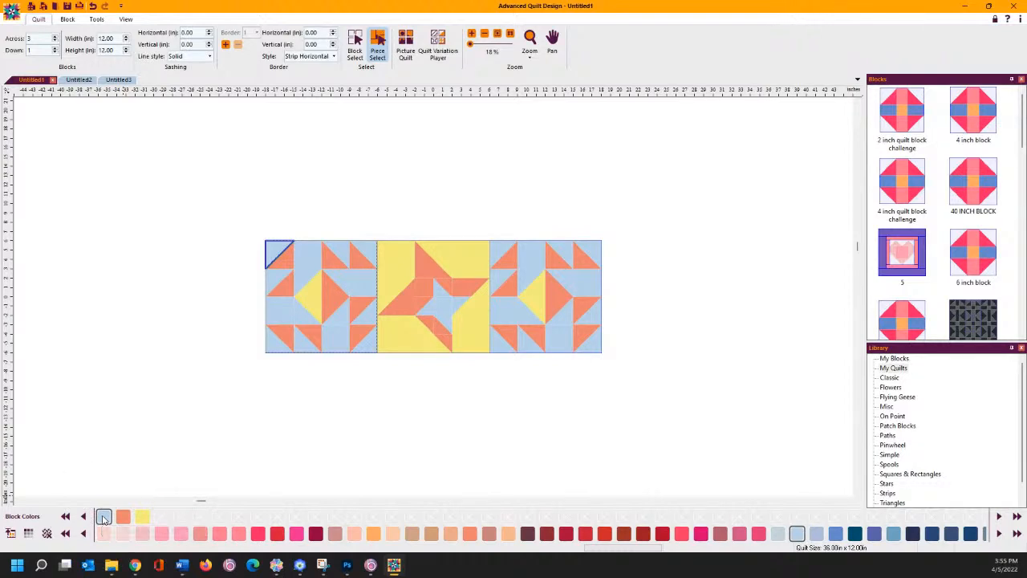
- Recolour the top-left triangle melon, select the yellow diamond, and reopen the exported runner folder
click(103, 517)
click(104, 518)
click(283, 263)
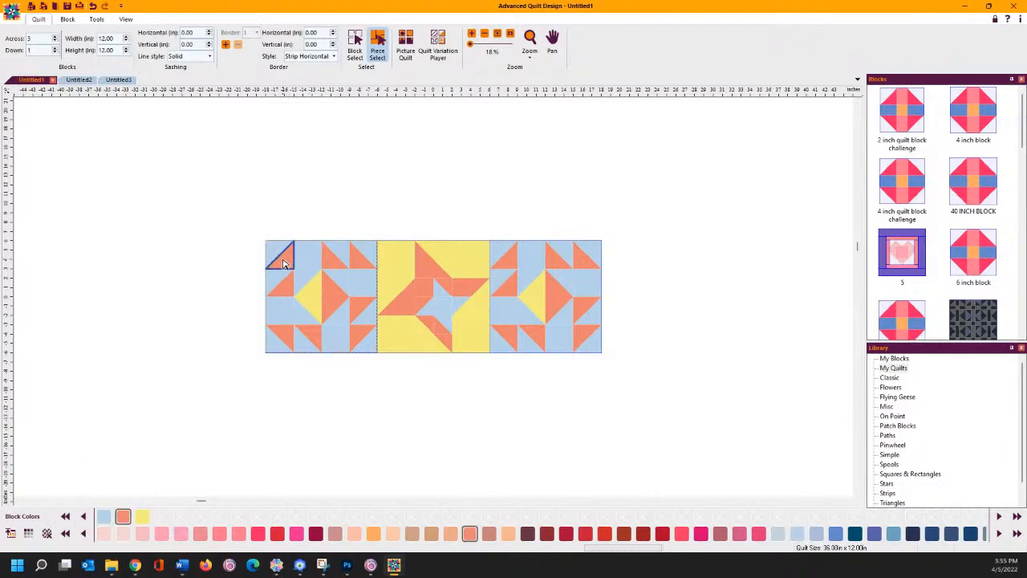
click(124, 515)
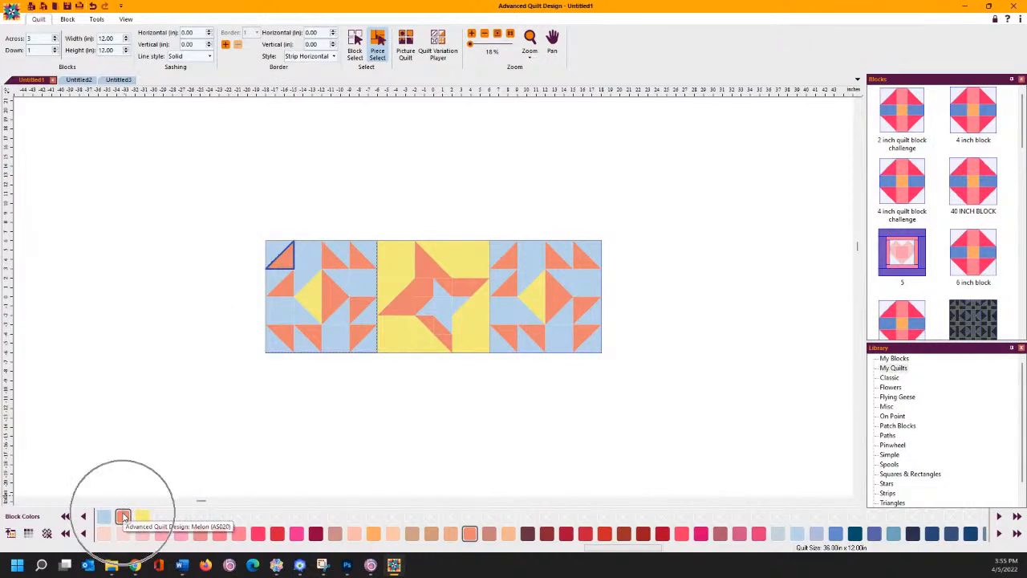
click(311, 304)
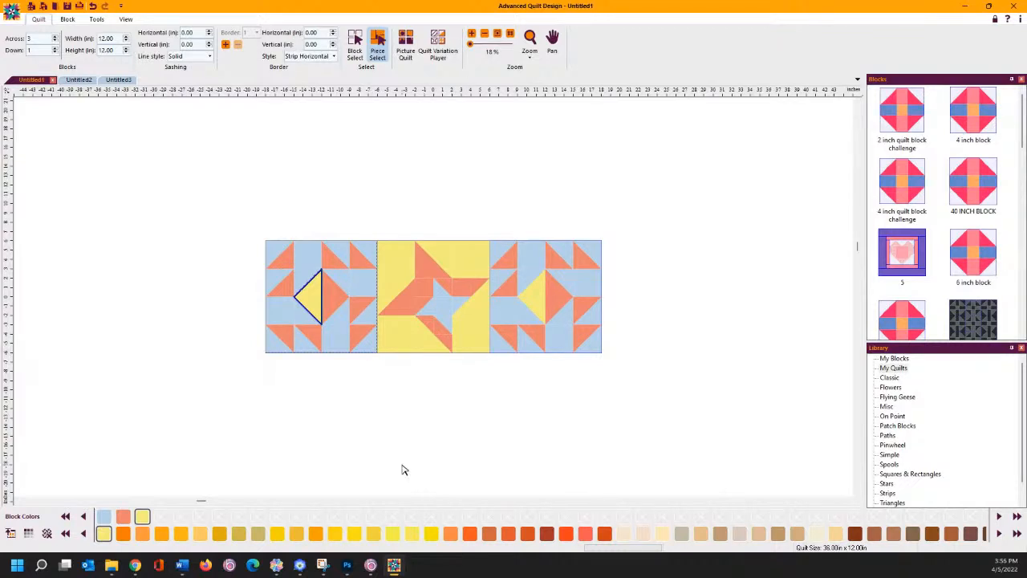
click(111, 565)
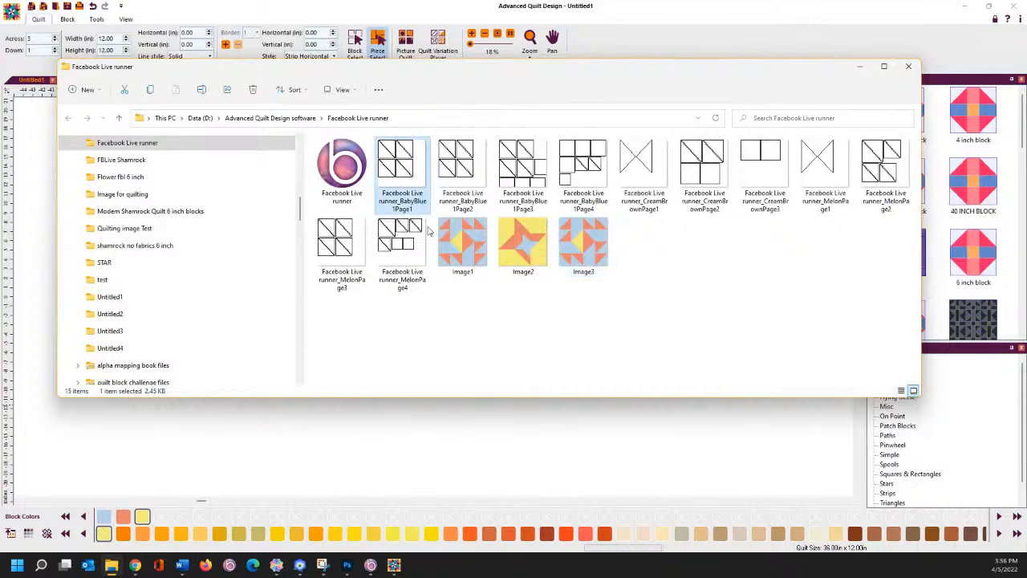
- Check the BabyBlue1 Page2–Page4 and CreamBrown Page1–Page2 FCM cut files in the runner folder
click(473, 190)
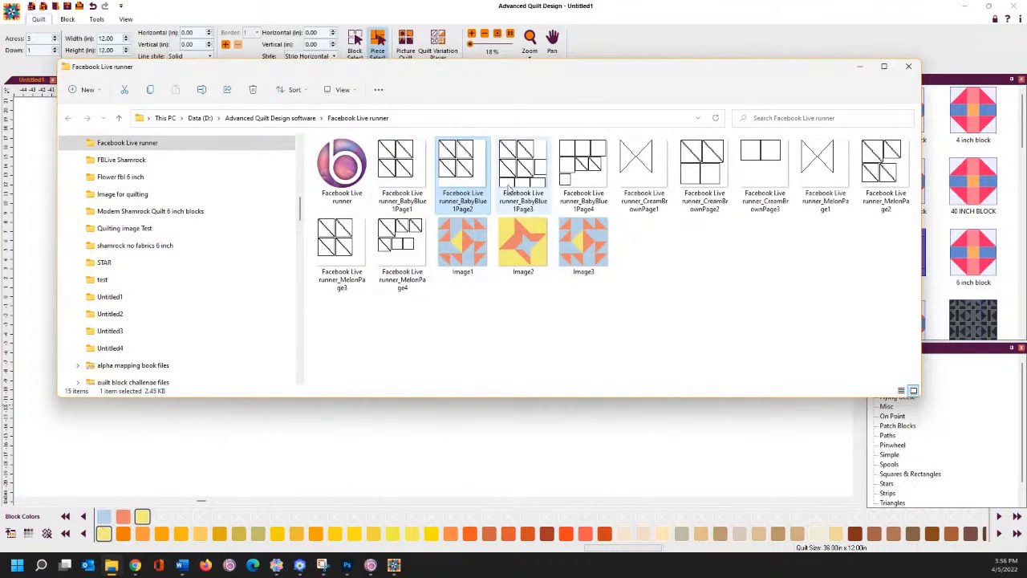
click(510, 190)
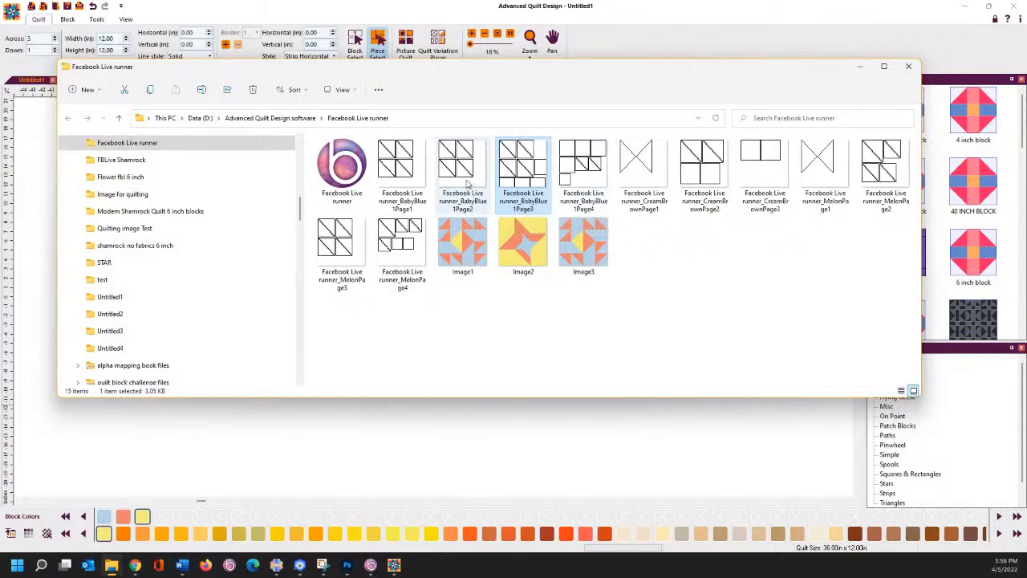
click(583, 184)
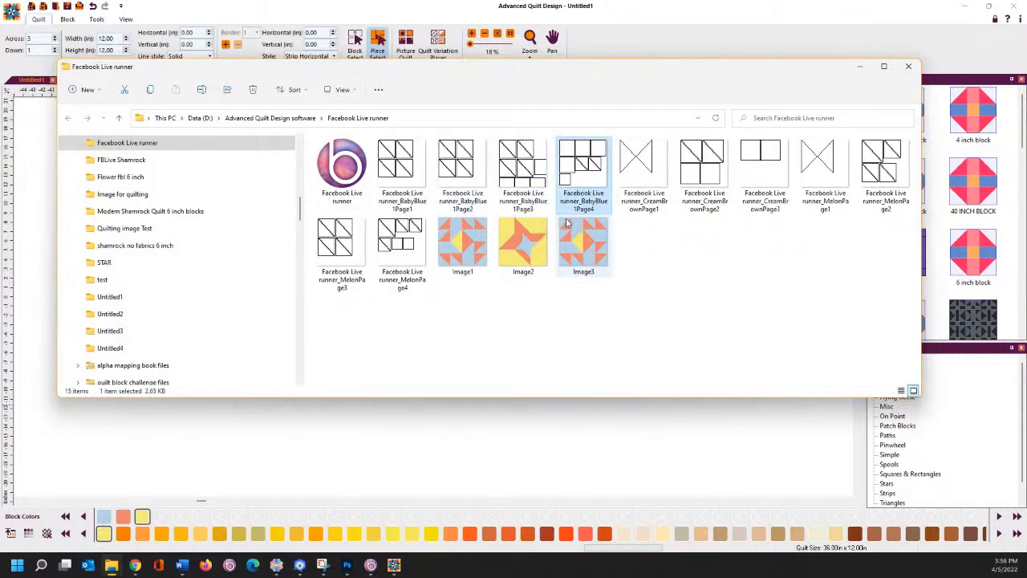
click(647, 186)
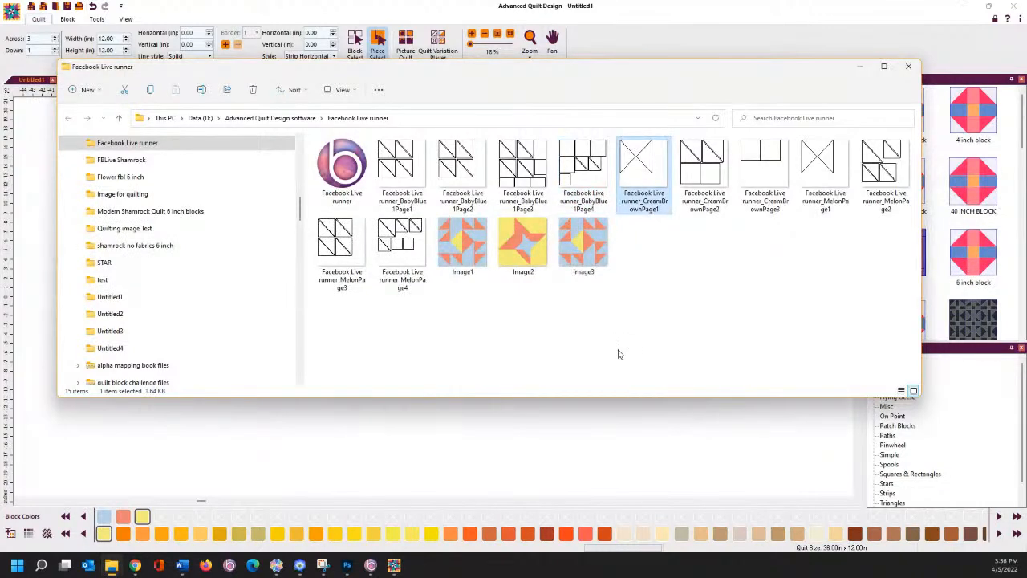
click(695, 183)
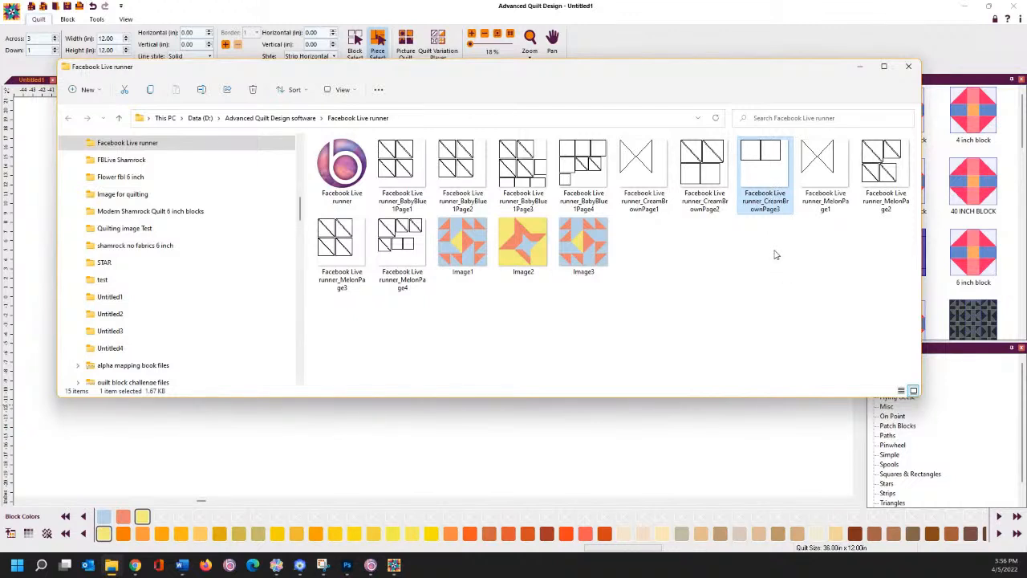
- Back in CanvasWorkspace, bring up the Export/Transfer FCM File dialog from the File menu
click(276, 565)
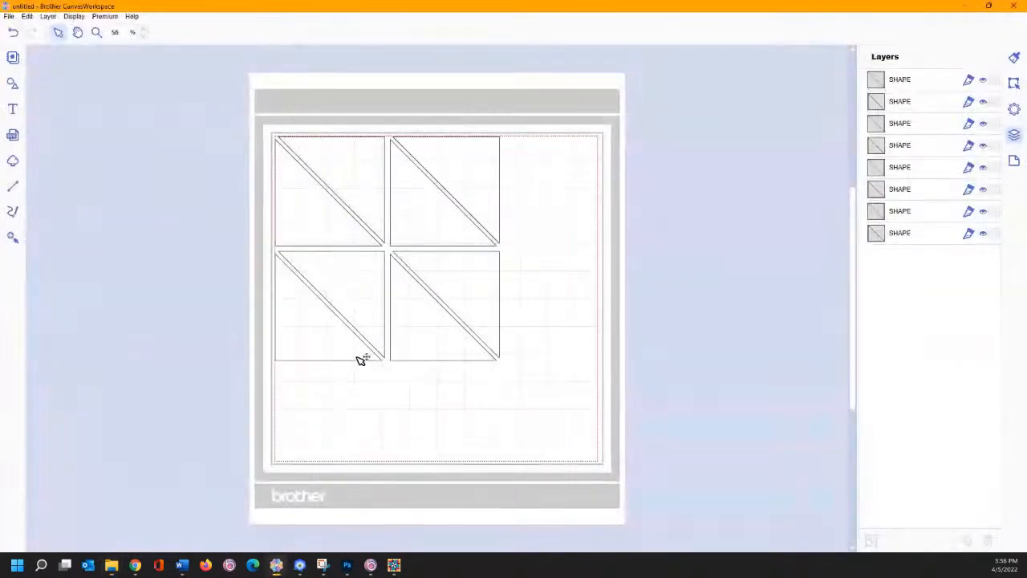
click(9, 16)
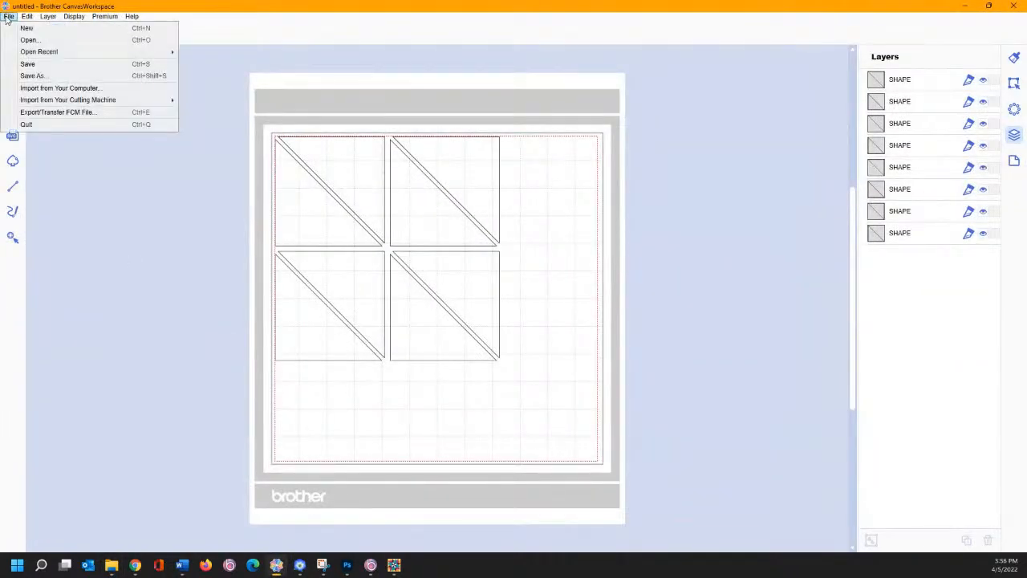
click(58, 113)
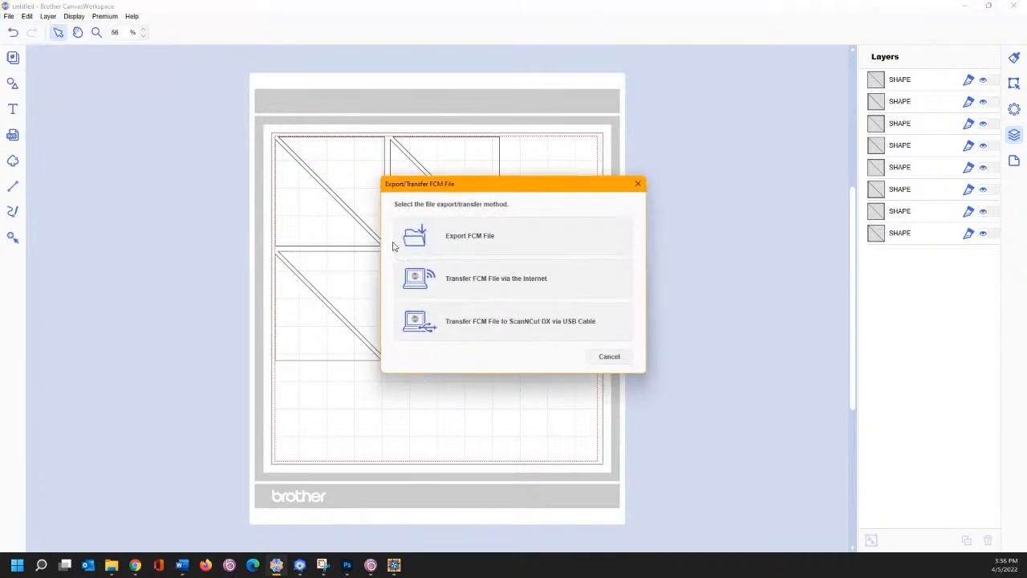
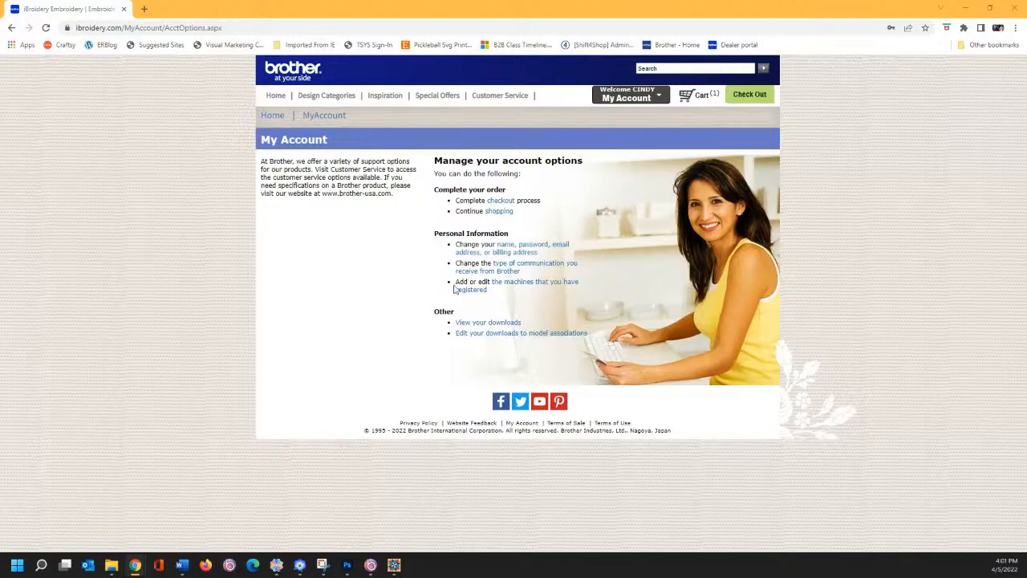
- Go from My Account to Account Options and open the download-to-model associations list
click(631, 99)
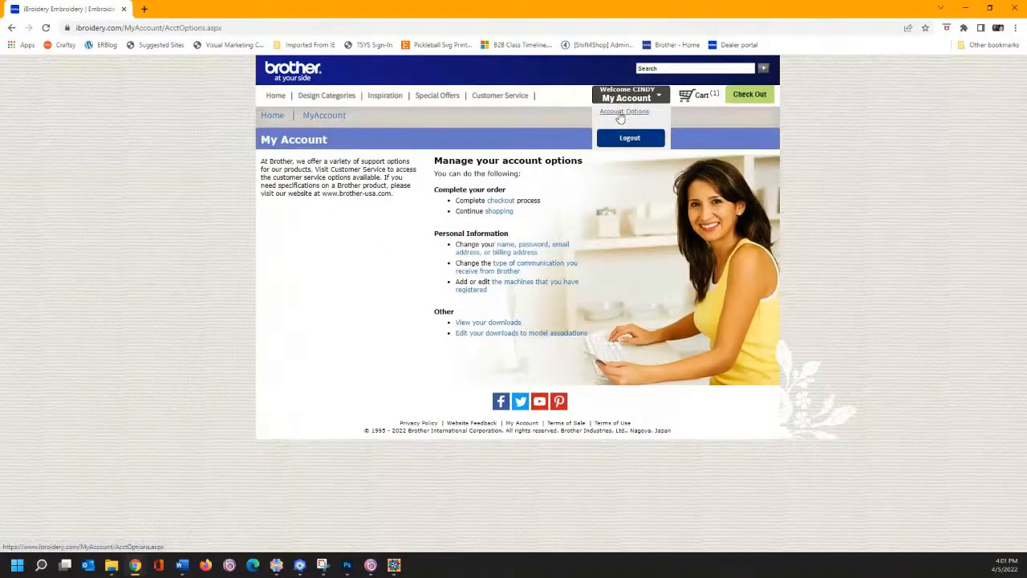
click(611, 115)
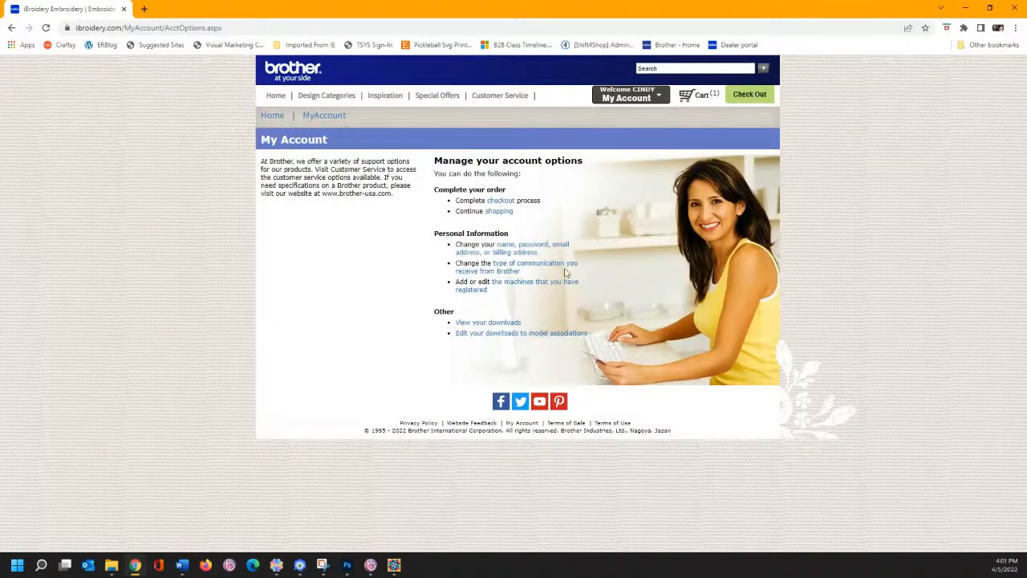
click(499, 337)
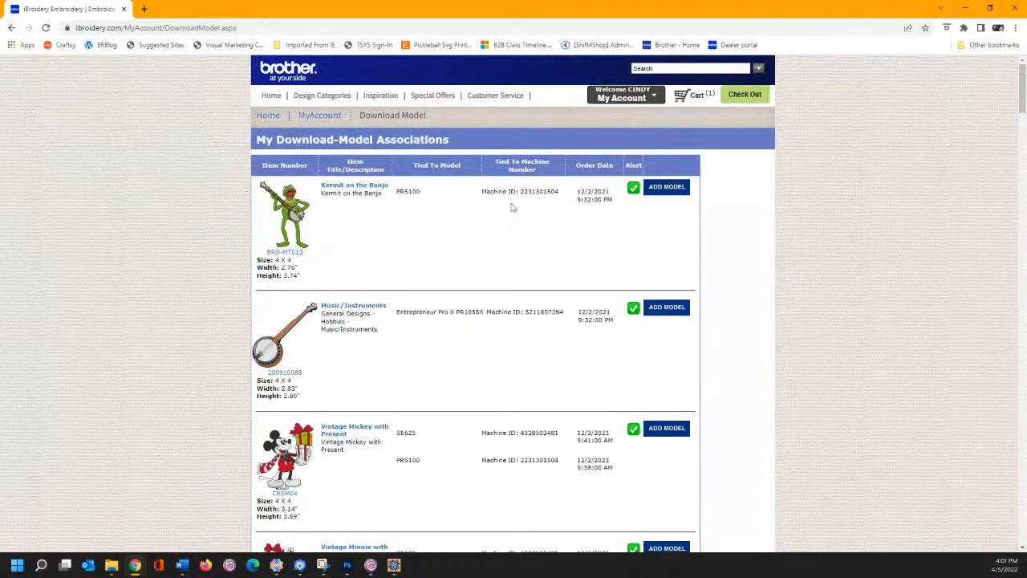
- Add the SE625 model to Kermit on the Banjo alongside PRS100 and save the change
click(669, 189)
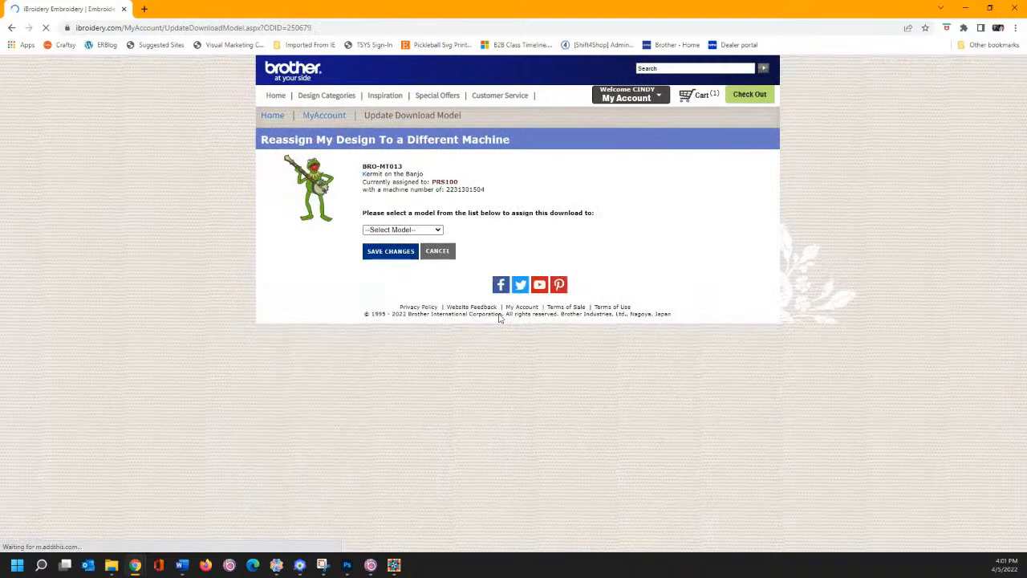
click(437, 231)
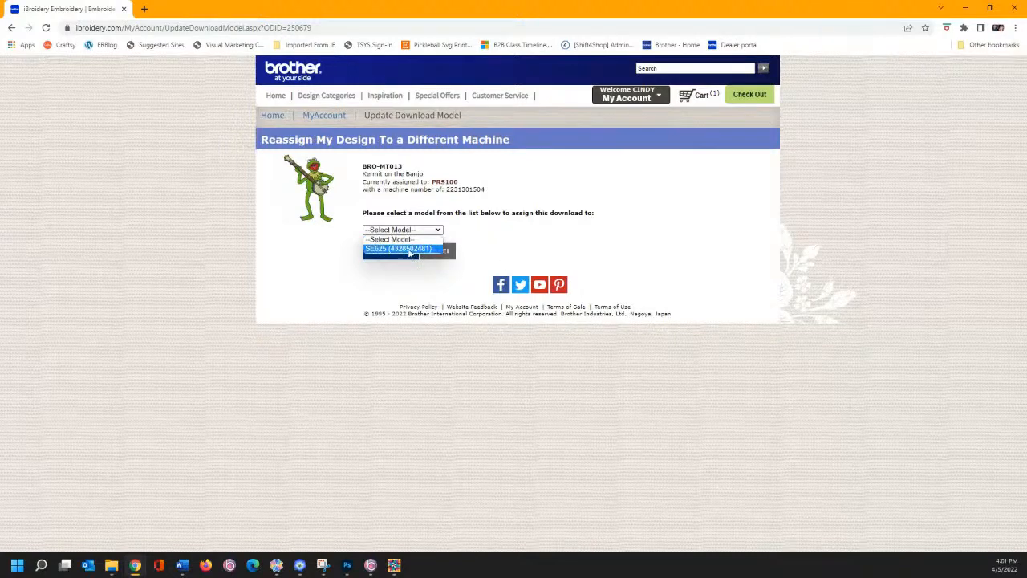
click(410, 249)
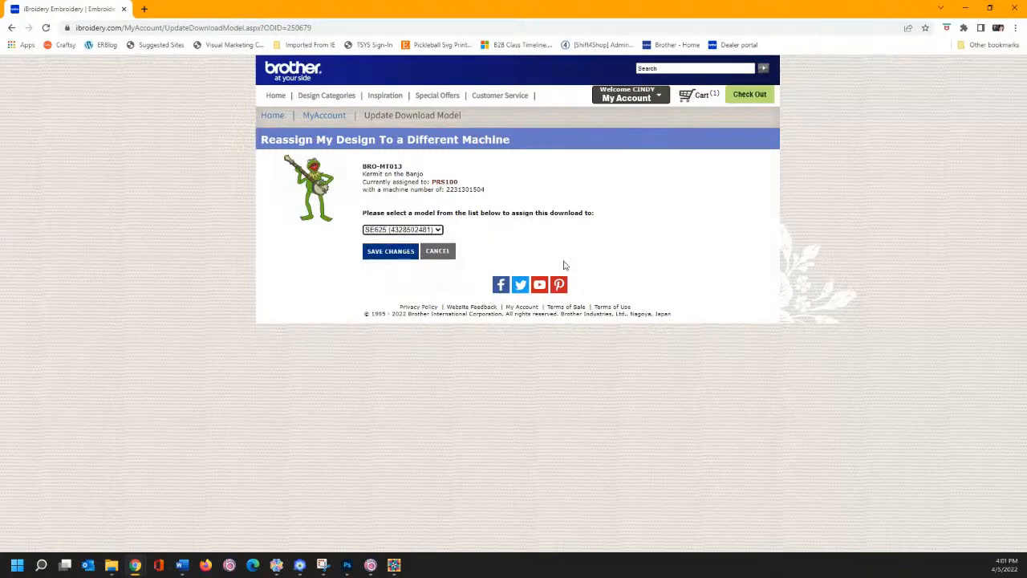
click(393, 253)
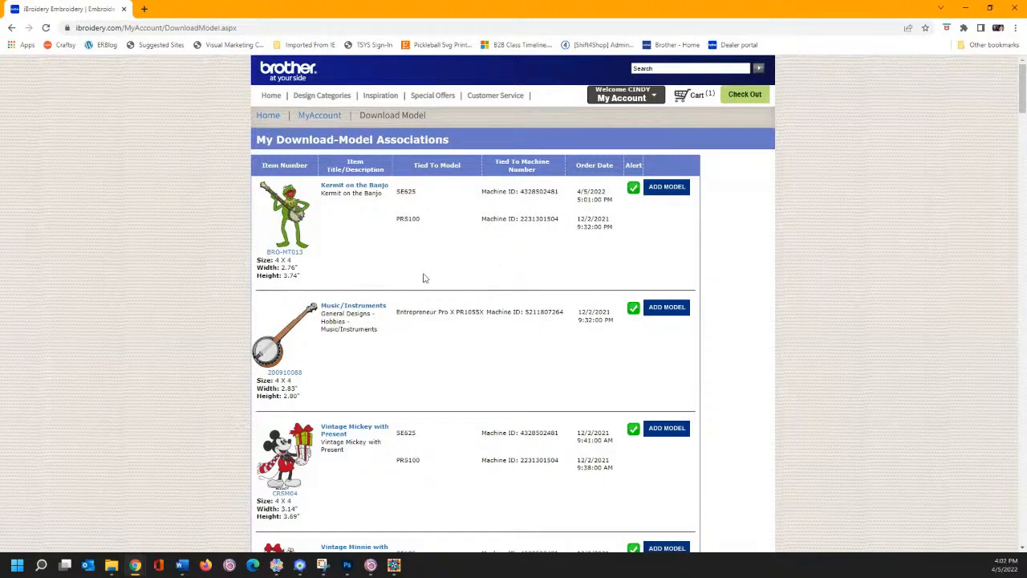
scroll(427, 280, down, 5)
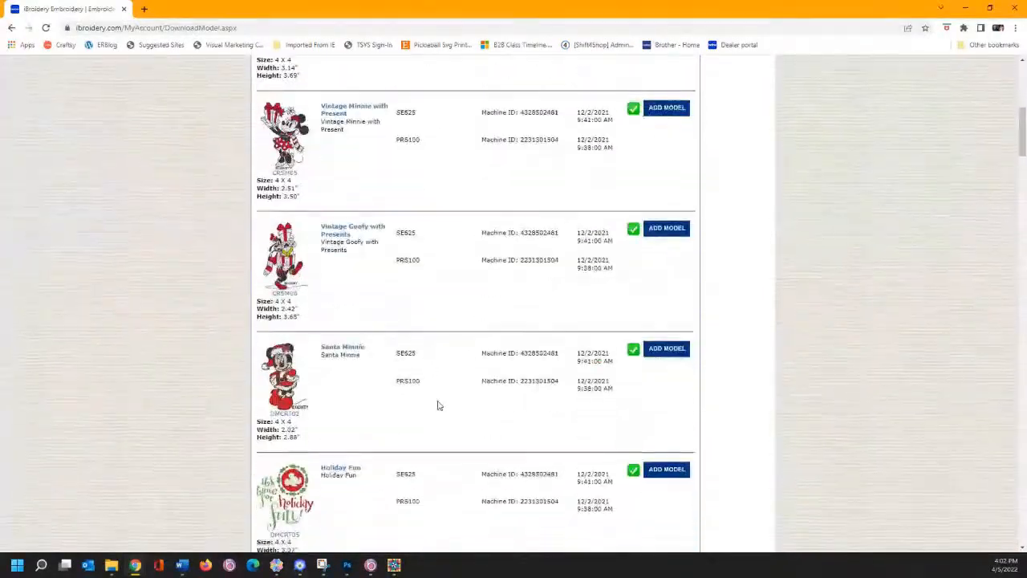
scroll(437, 405, down, 1)
scroll(446, 295, up, 4)
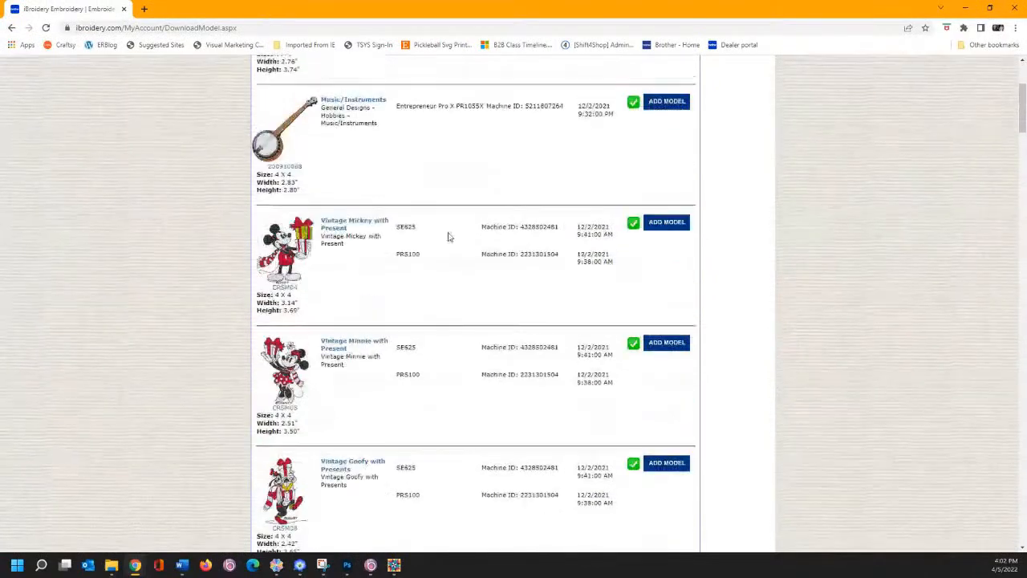
scroll(448, 237, up, 3)
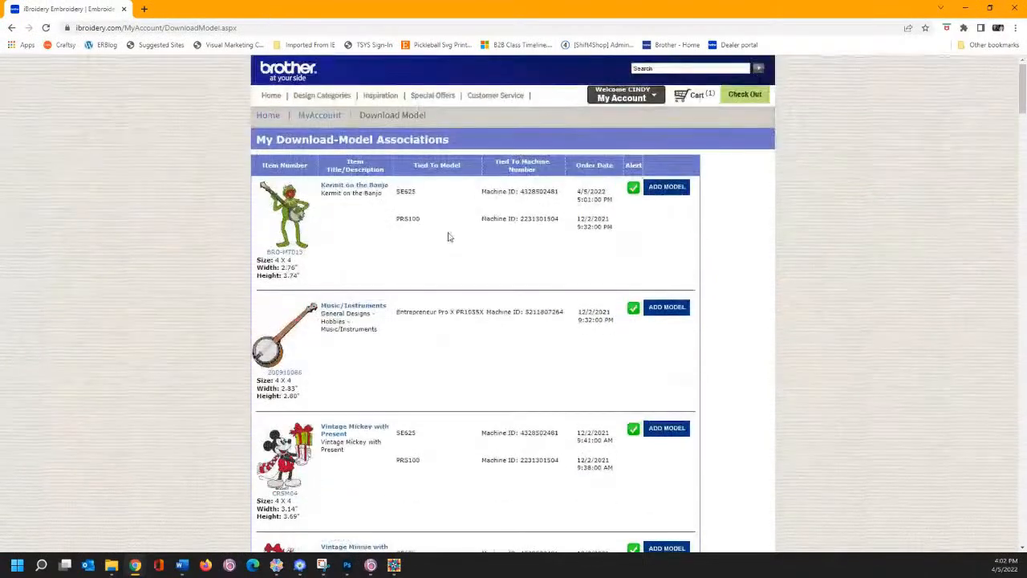
- Open My Downloads from MyAccount and download Kermit on the Banjo for both SE625 and PRS100
click(329, 115)
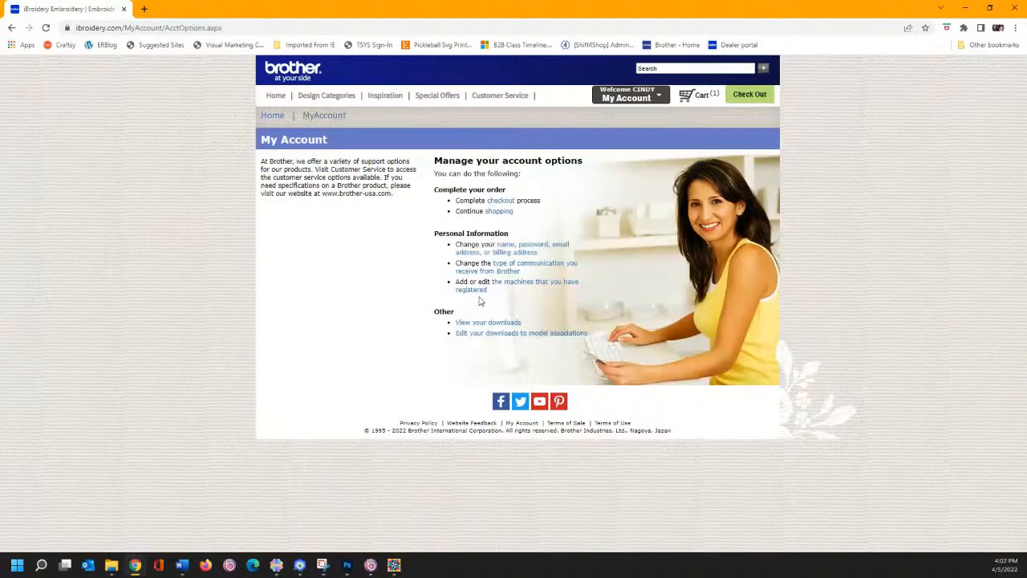
click(485, 323)
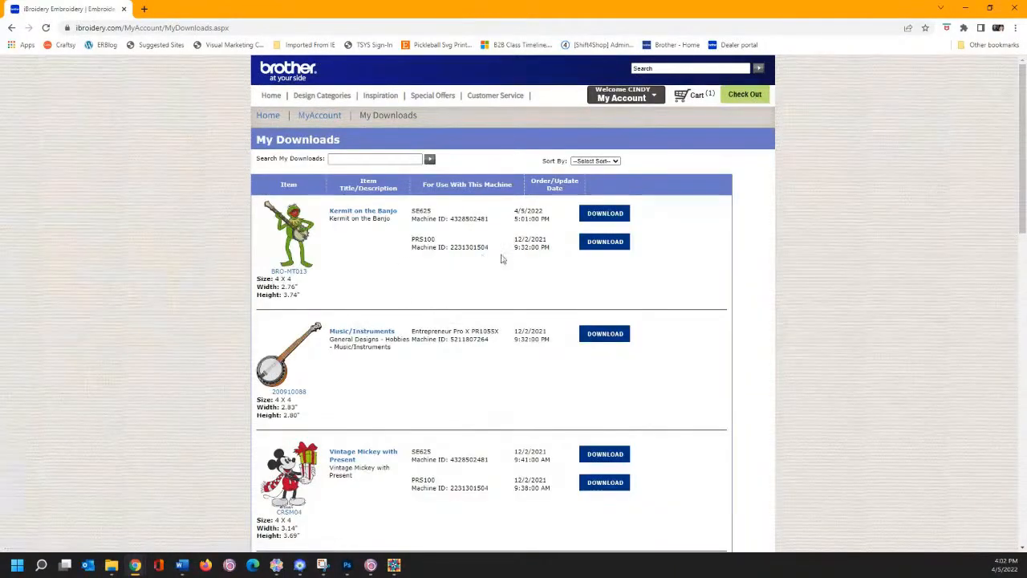
click(604, 213)
click(605, 213)
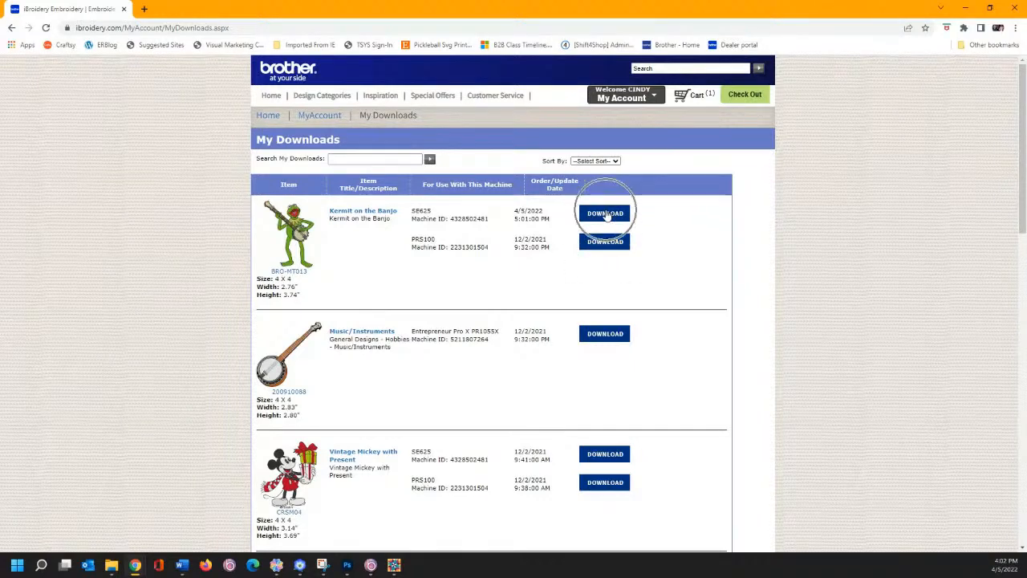
click(606, 244)
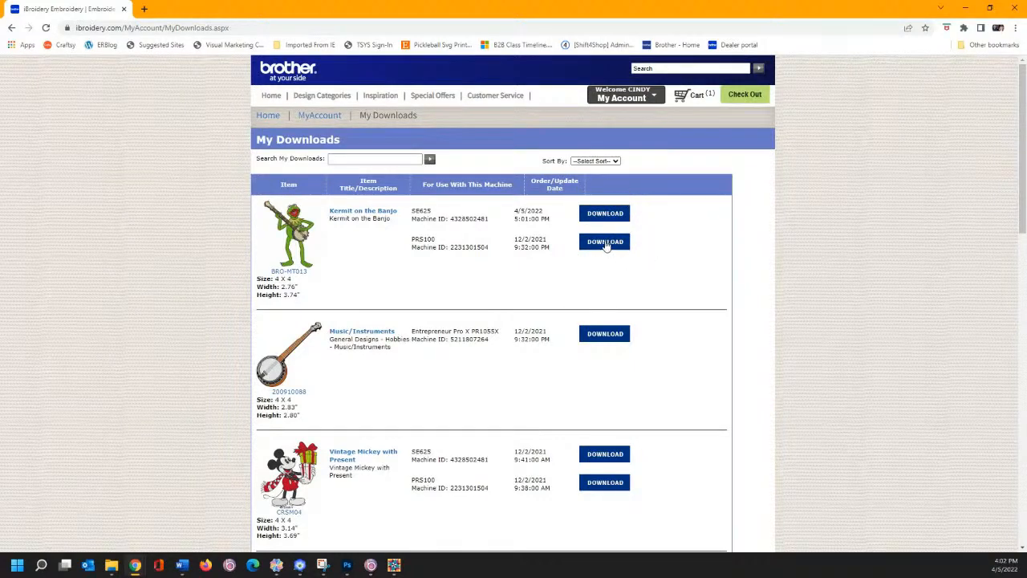
click(605, 245)
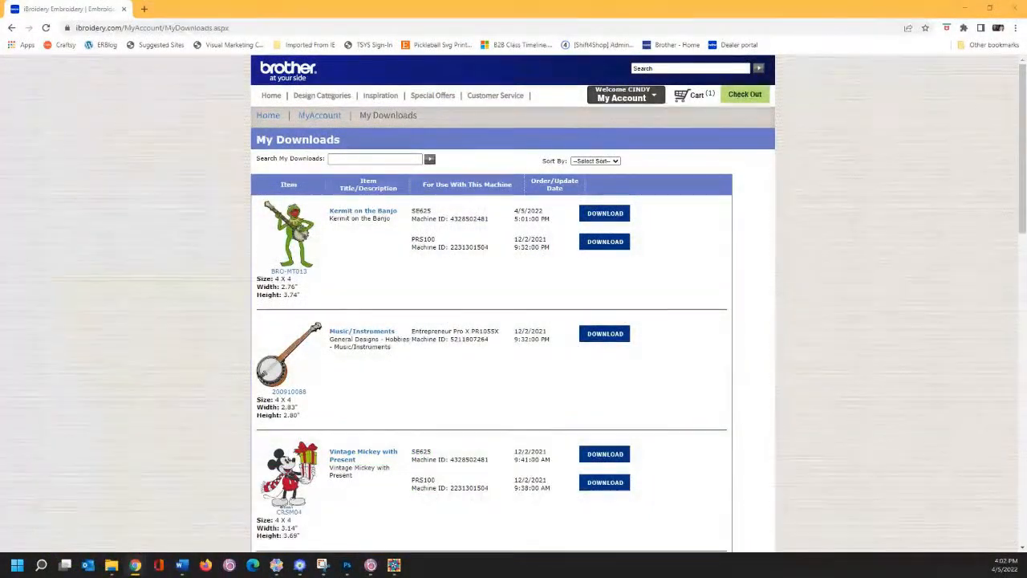
- View the three registered machines from MyAccount, then go back to the iBroidery home page
click(311, 119)
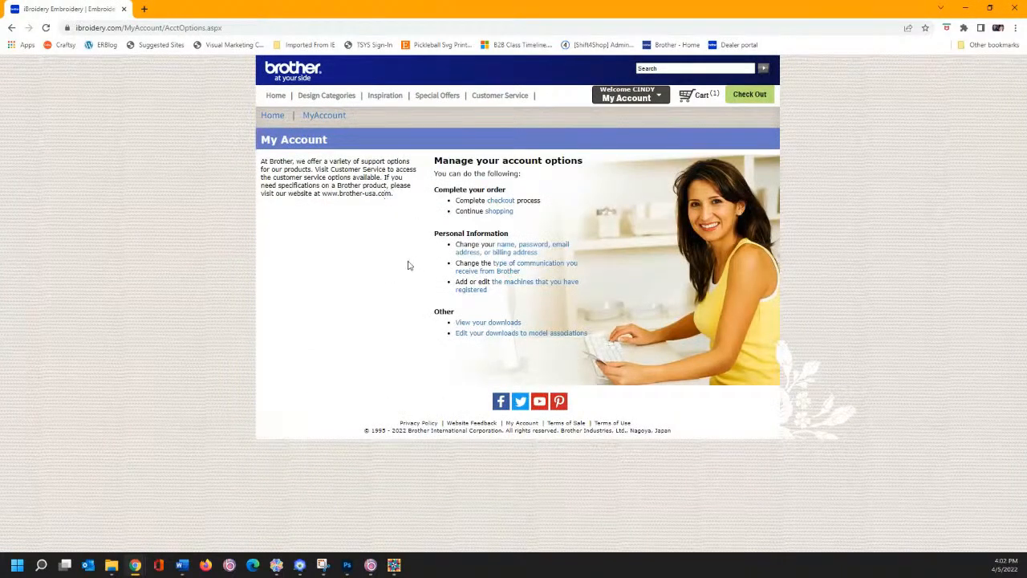
click(517, 286)
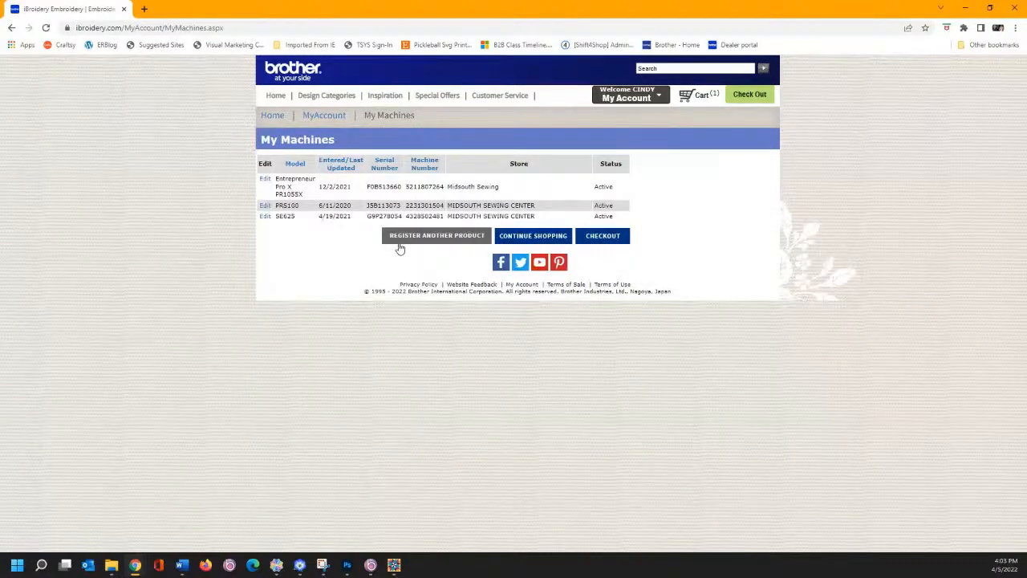
click(272, 116)
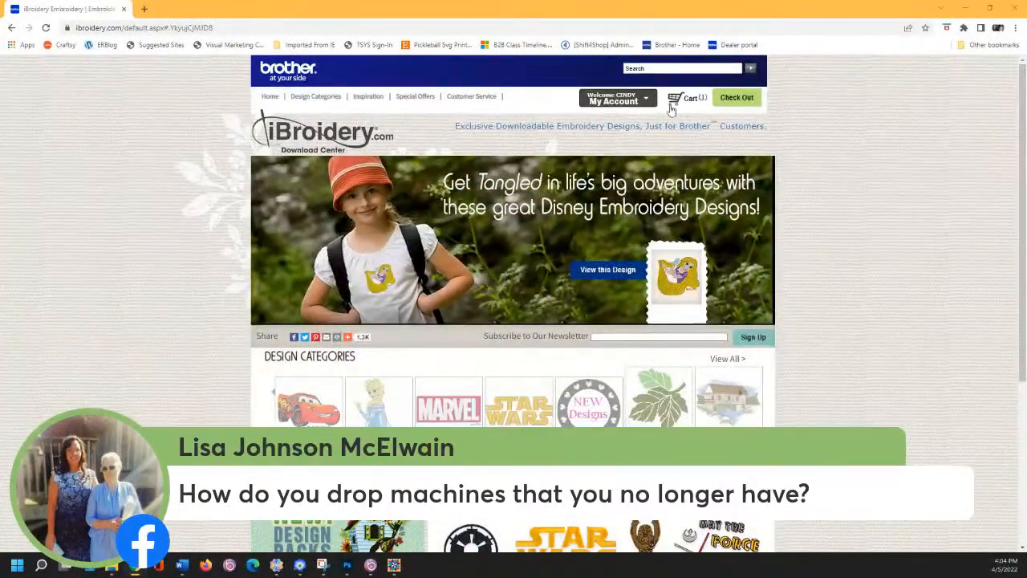
- Open the My Machines page listing PR1055X, PRS100 and SE625 via My Account > Account Options
click(640, 101)
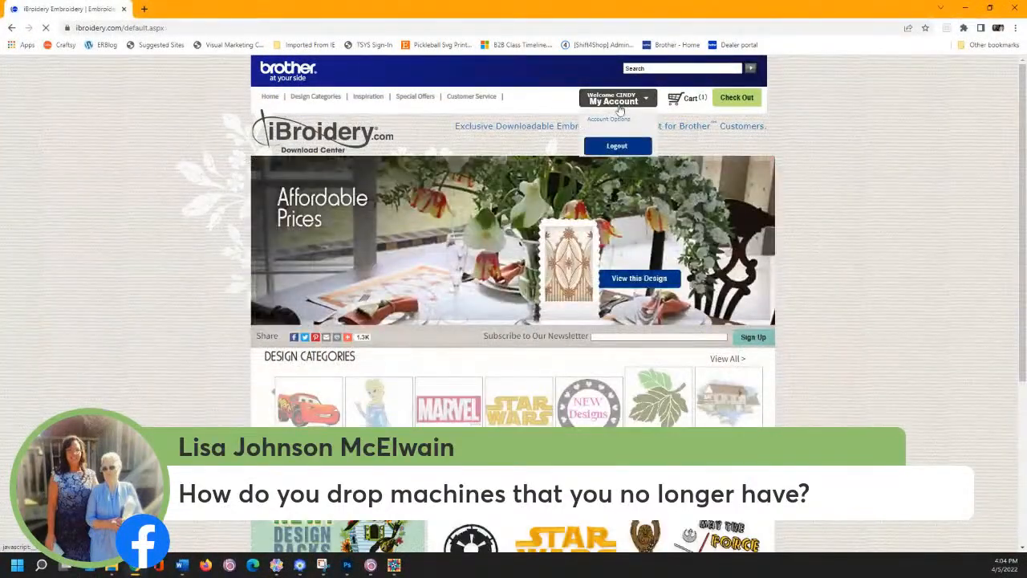
click(609, 121)
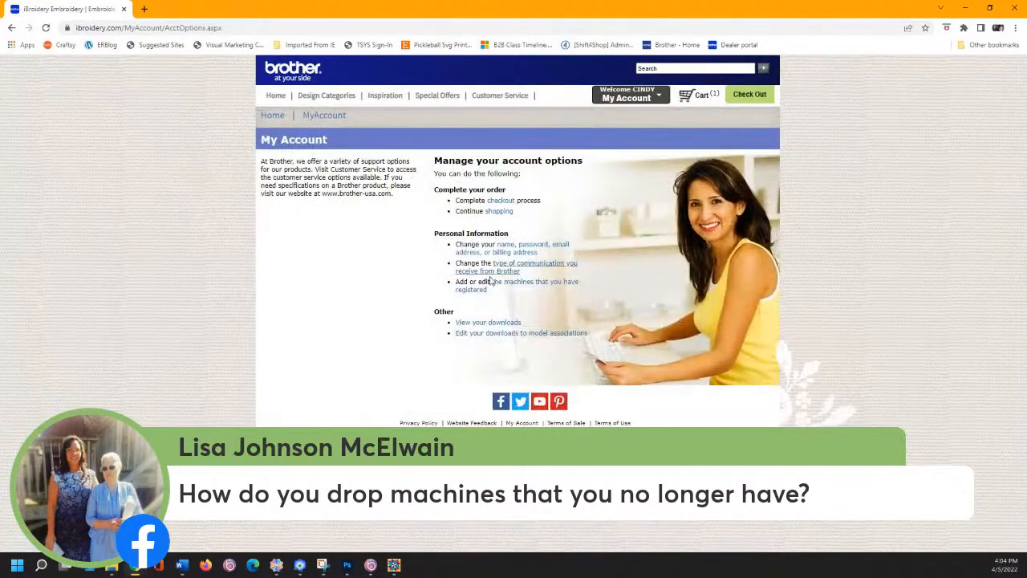
click(520, 284)
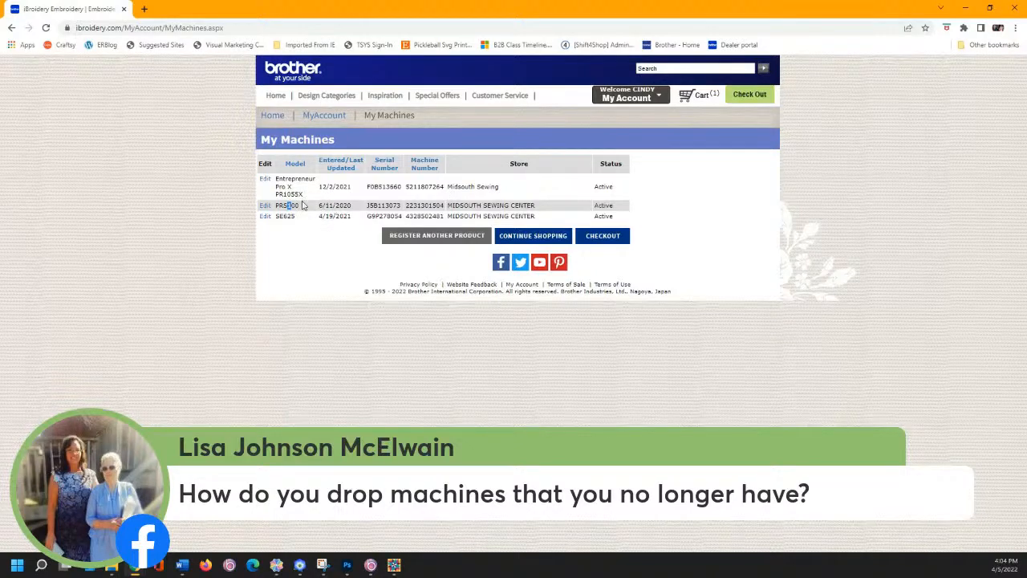
- Edit the PRS100 registration, keeping its machine status Active, then bring up the account menu
click(263, 206)
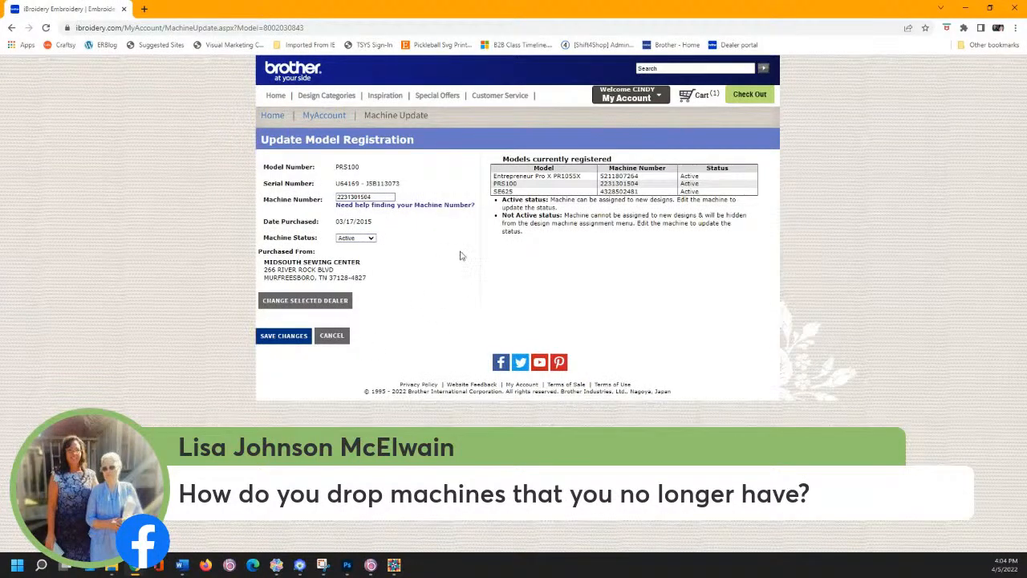
click(369, 238)
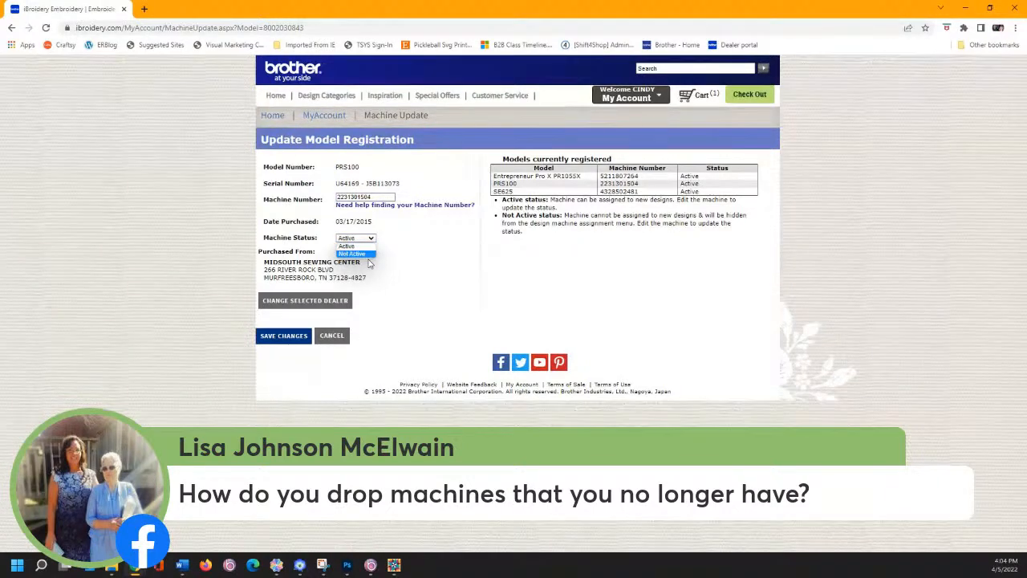
click(425, 260)
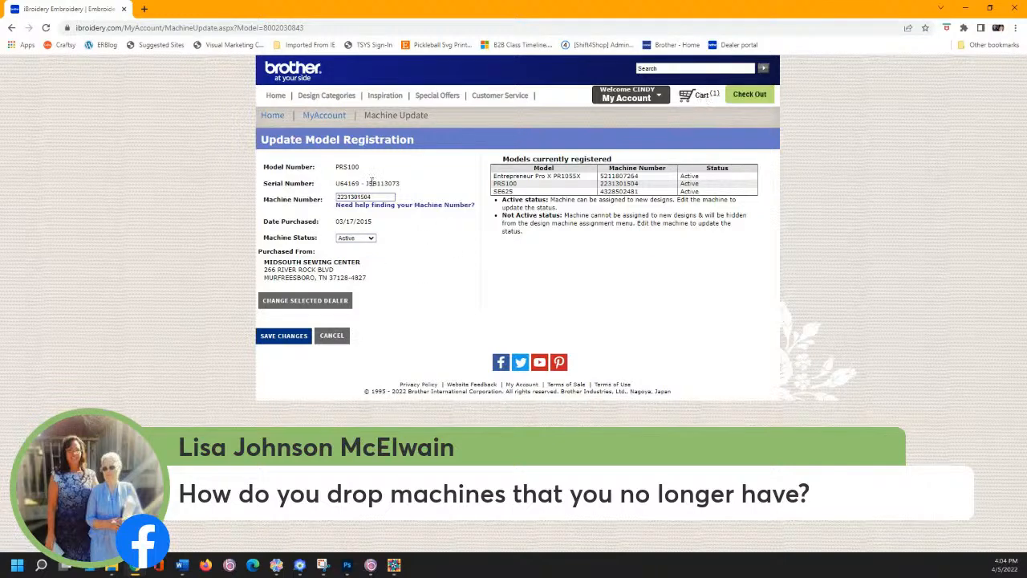
click(619, 102)
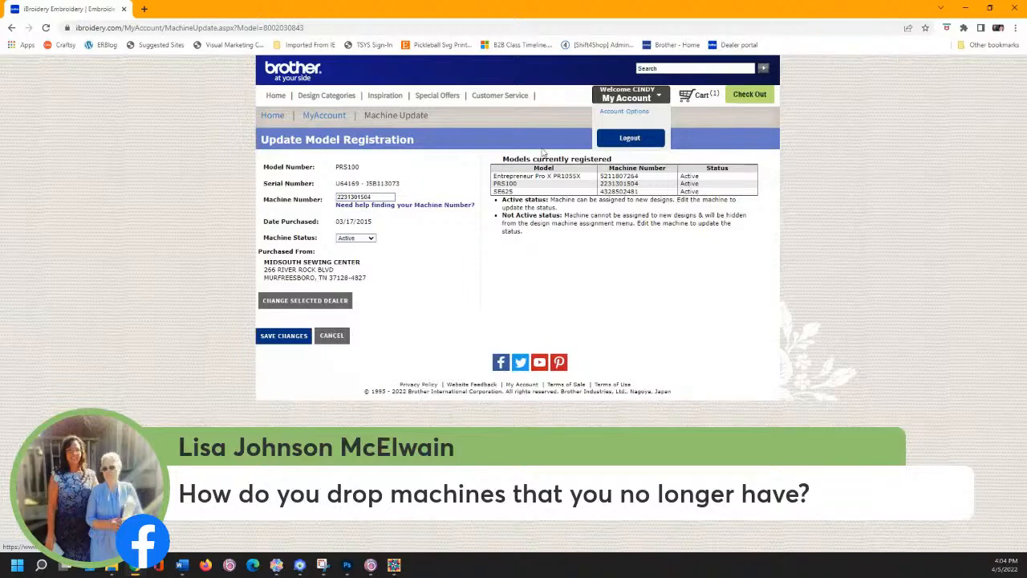
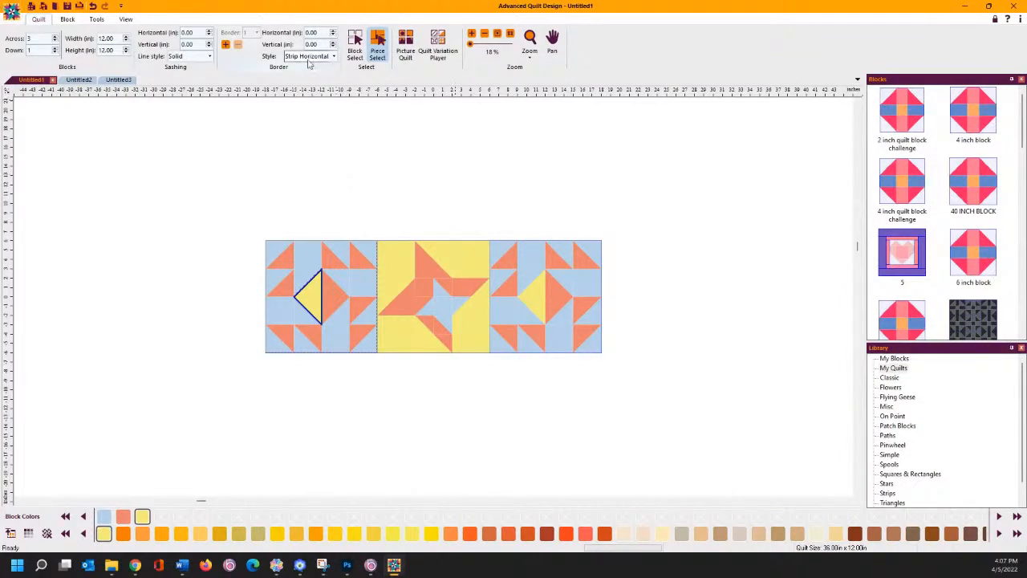
- Start a new quilt and place Classic 020 and Classic 021 in the first two top-row cells
click(12, 11)
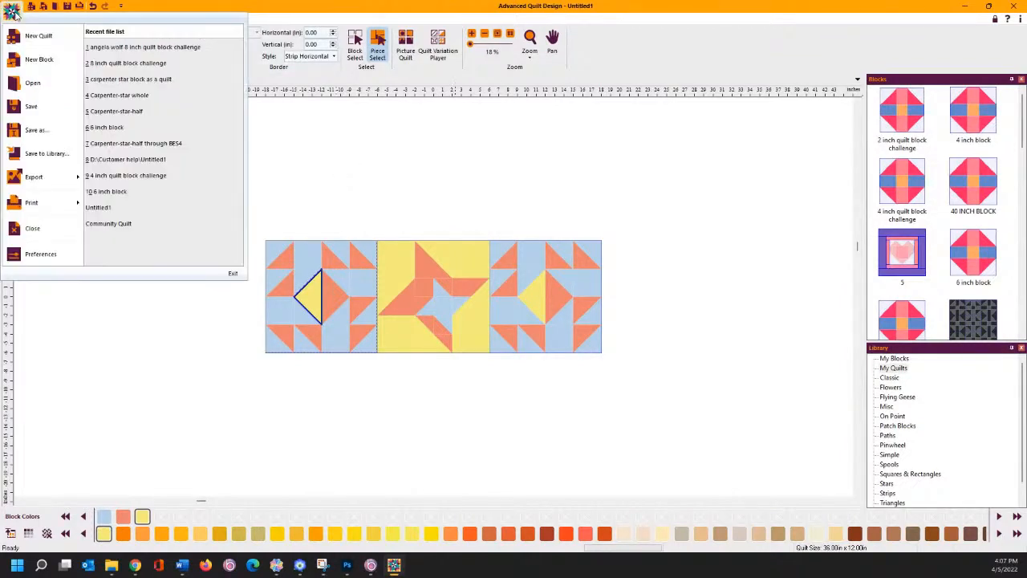
click(36, 35)
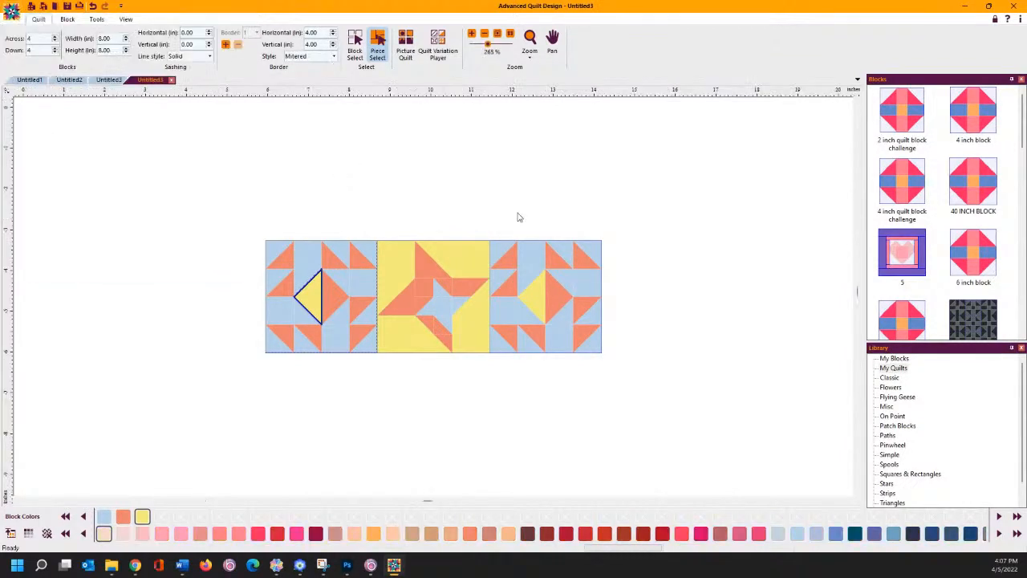
click(890, 378)
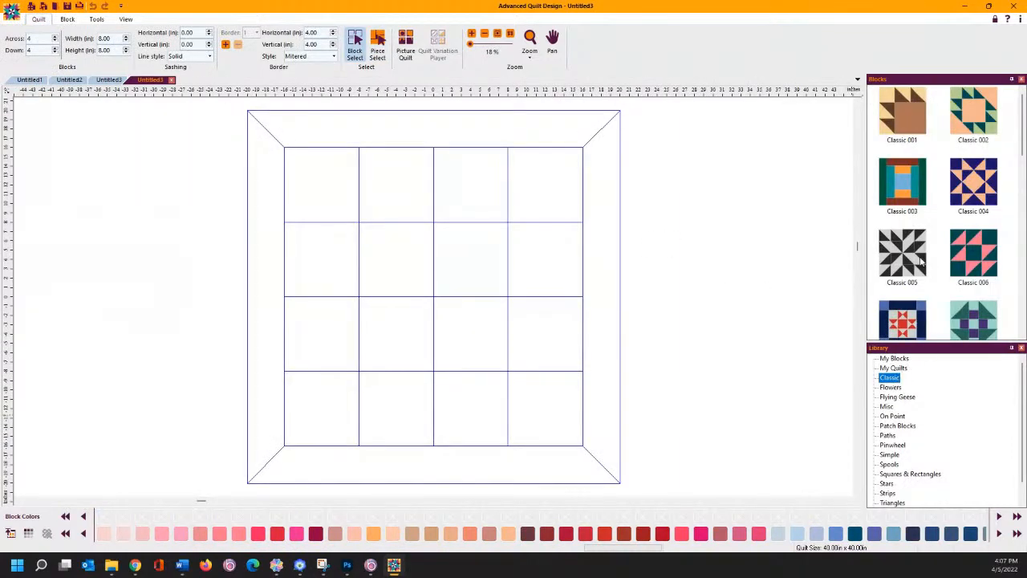
scroll(933, 269, down, 3)
scroll(933, 269, down, 5)
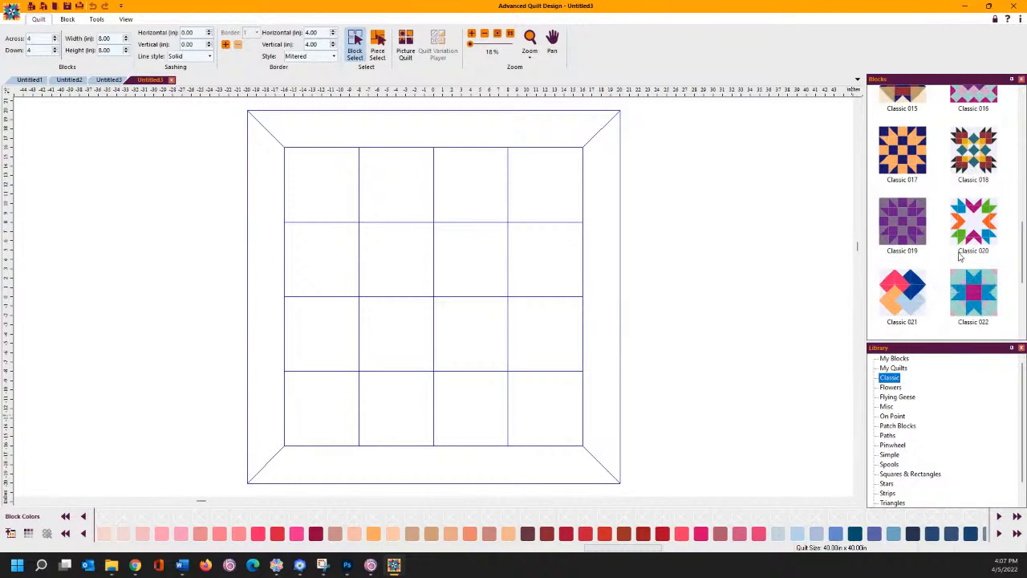
drag(977, 229, 321, 183)
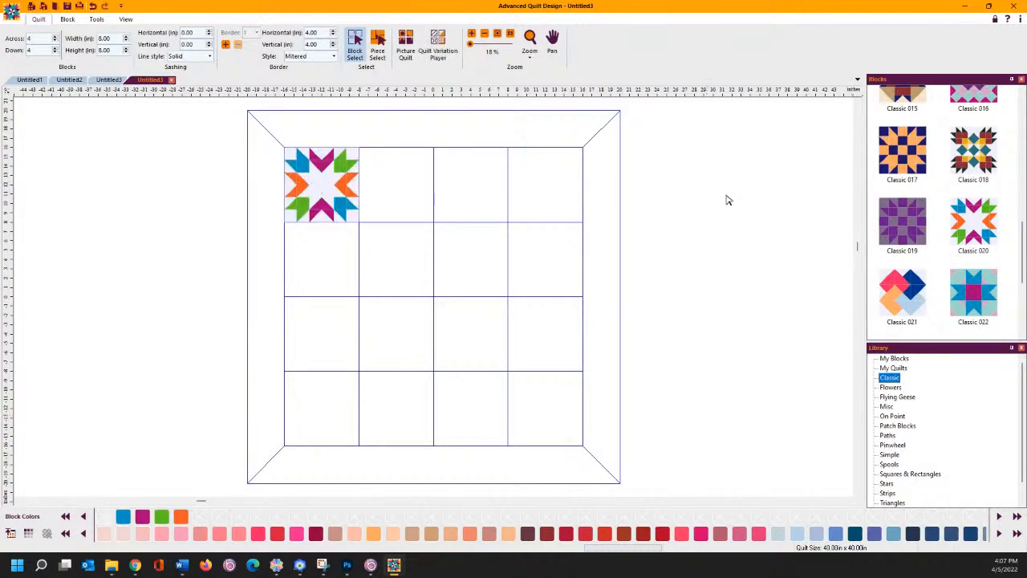
drag(895, 287, 407, 196)
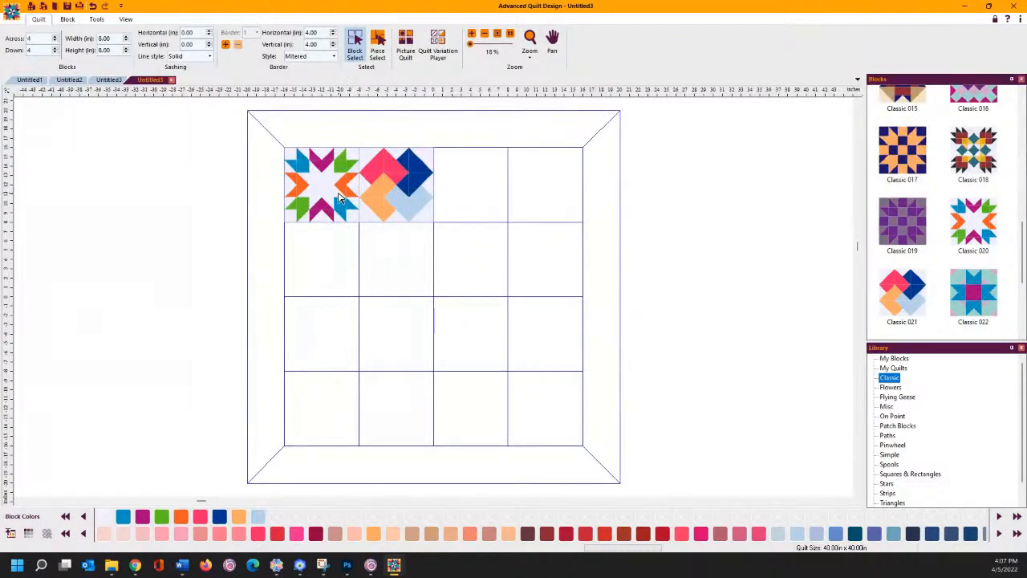
- Place On Point 024 from the On Point collection in the third top-row cell
scroll(914, 249, down, 3)
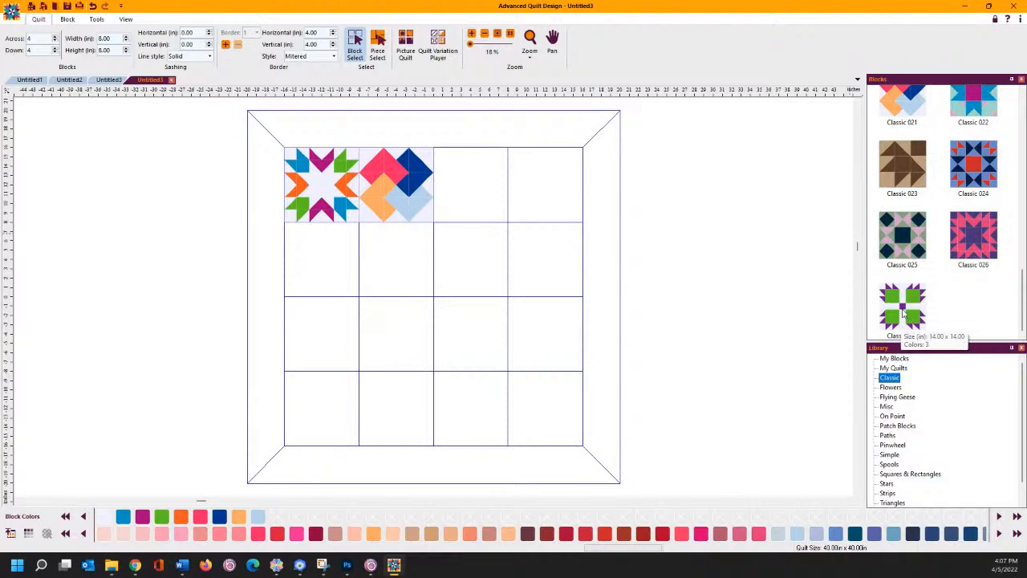
click(890, 388)
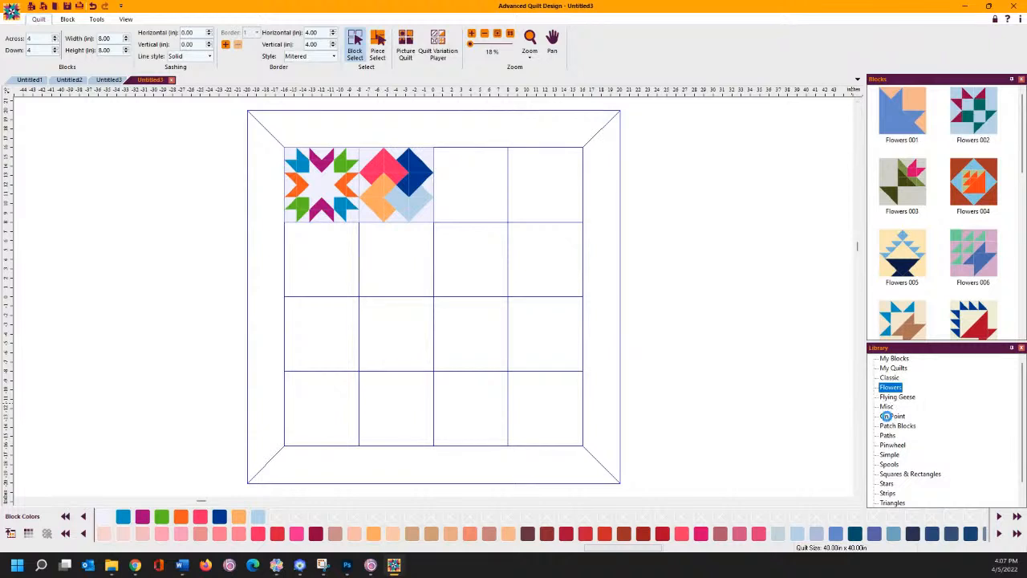
click(887, 416)
scroll(899, 269, down, 8)
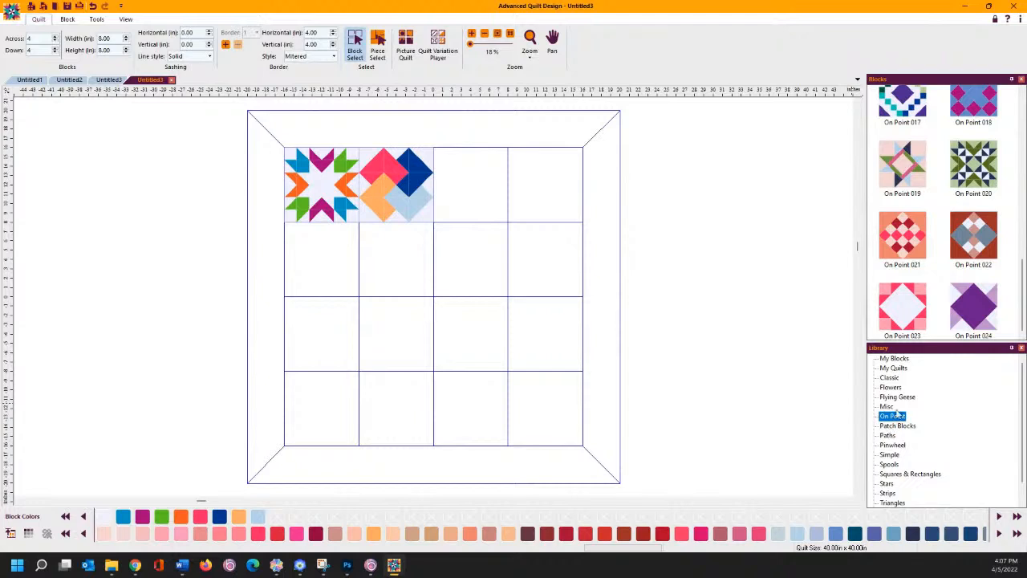
drag(953, 328, 470, 184)
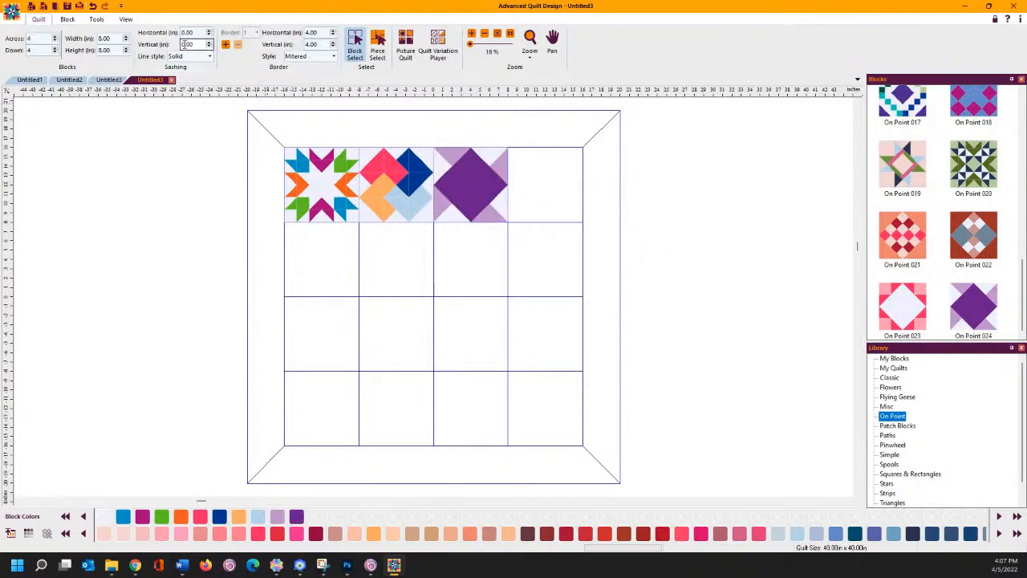
- Enlarge the quilt grid to 5 blocks across and 5 blocks down
click(55, 37)
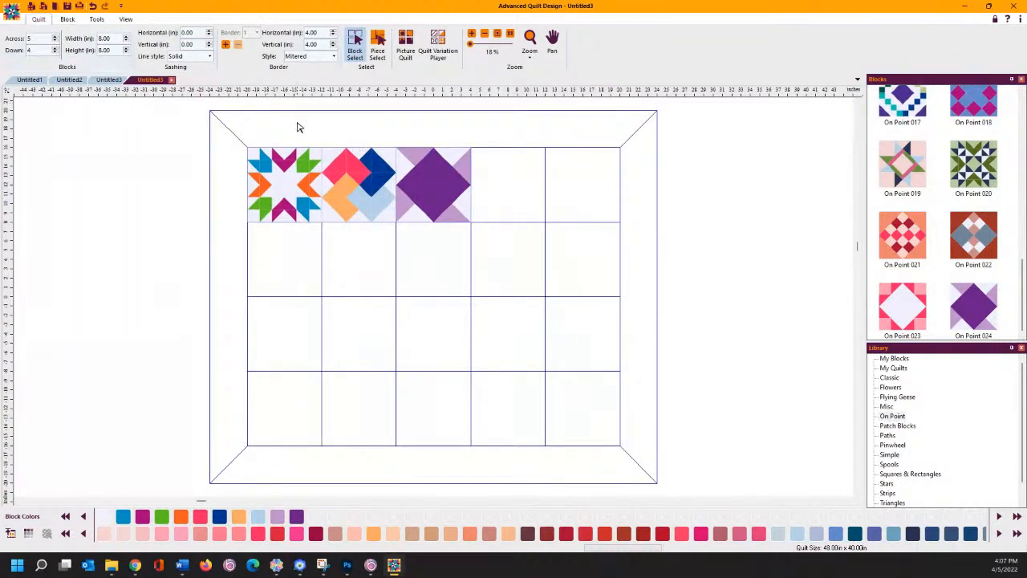
click(55, 47)
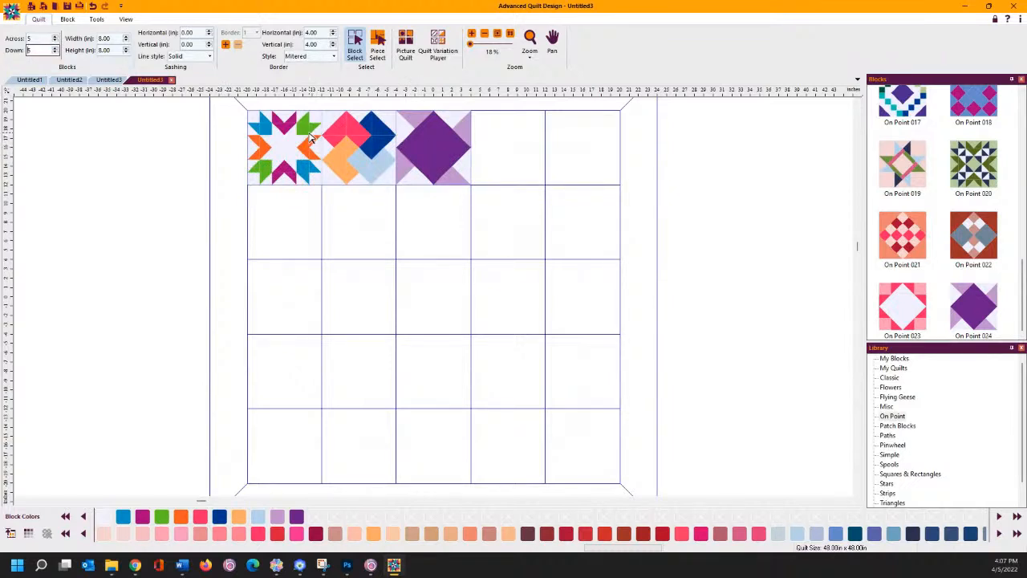
click(267, 133)
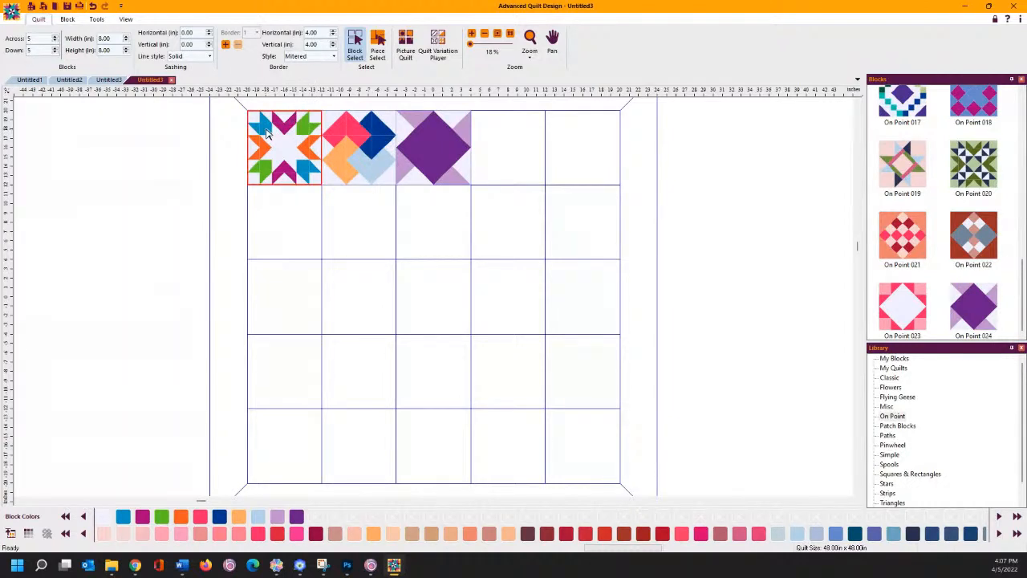
- Recolour all of the star block's blue pieces dark blue
click(377, 44)
click(267, 133)
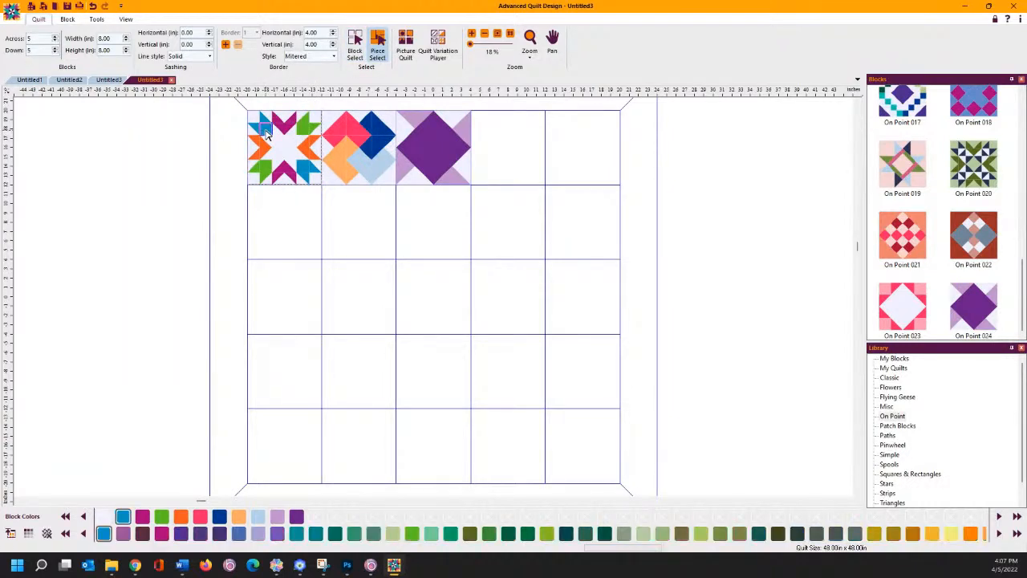
right_click(267, 133)
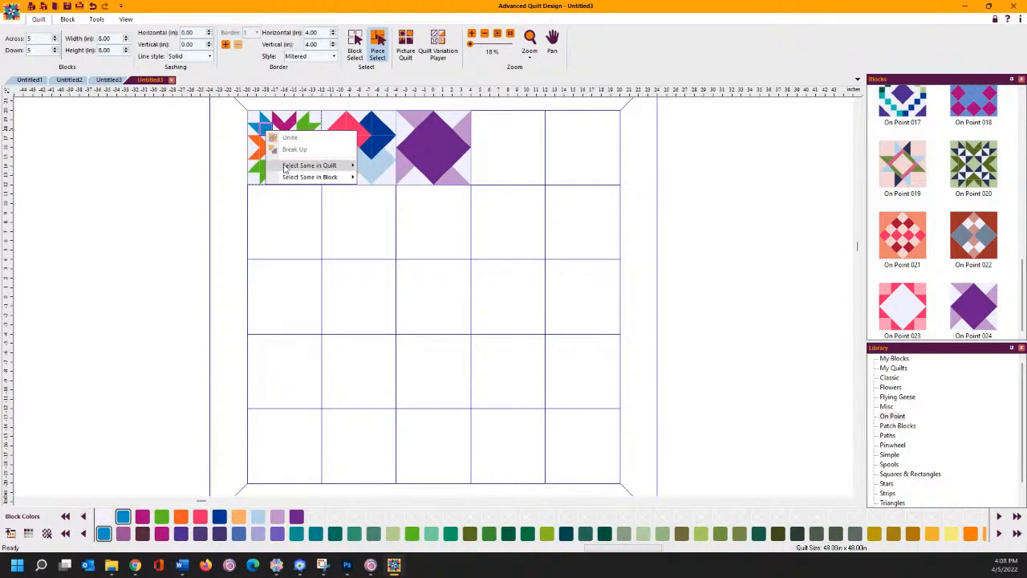
mouse_move(287, 168)
click(379, 177)
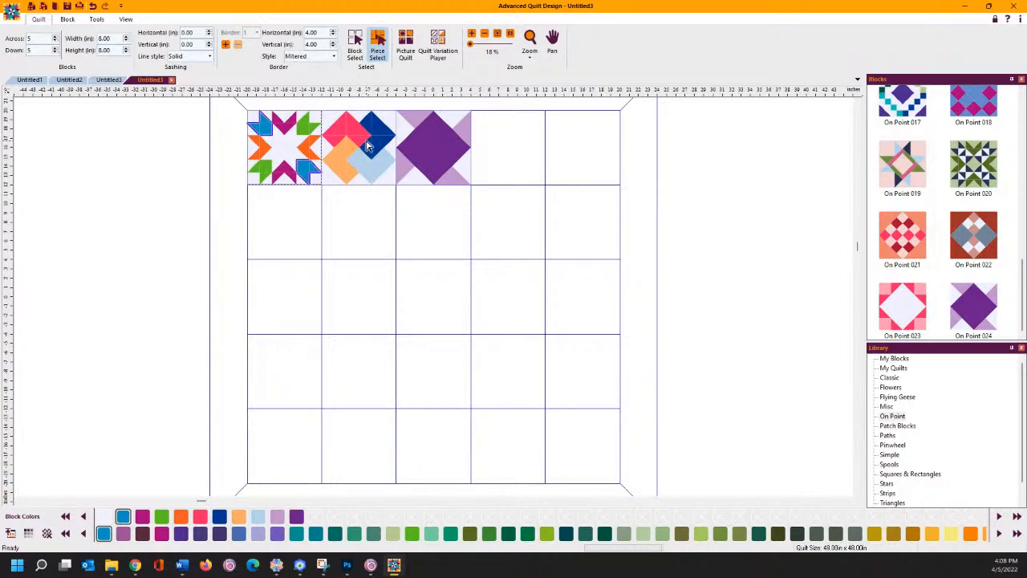
click(219, 516)
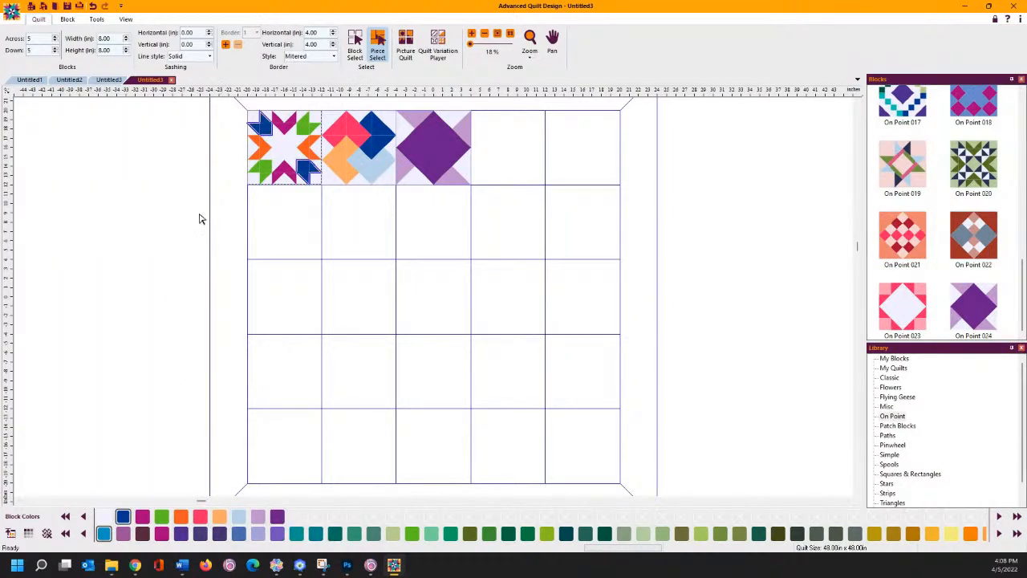
- Recolour all of the star block's magenta pieces pink
click(275, 177)
right_click(276, 178)
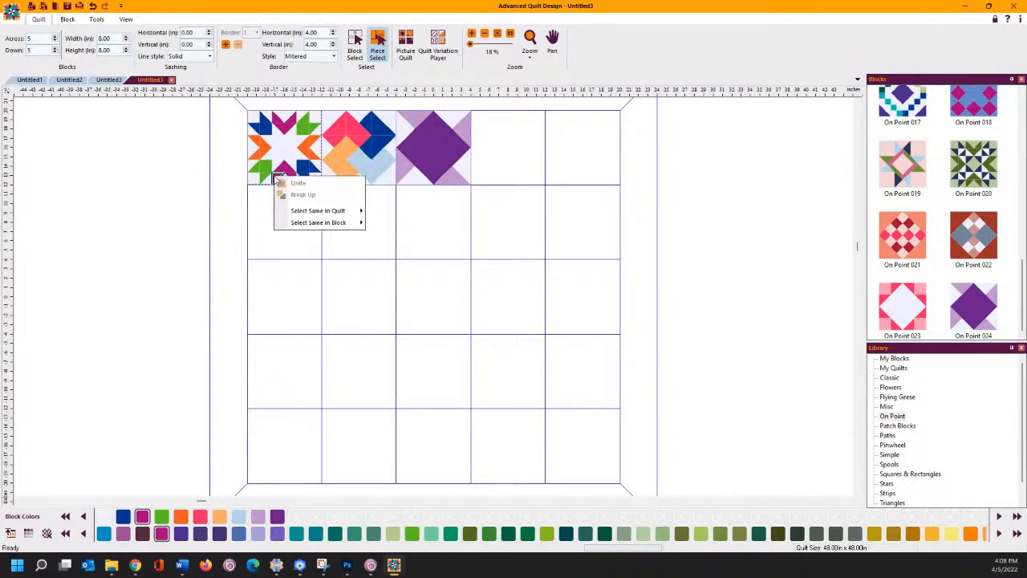
mouse_move(290, 212)
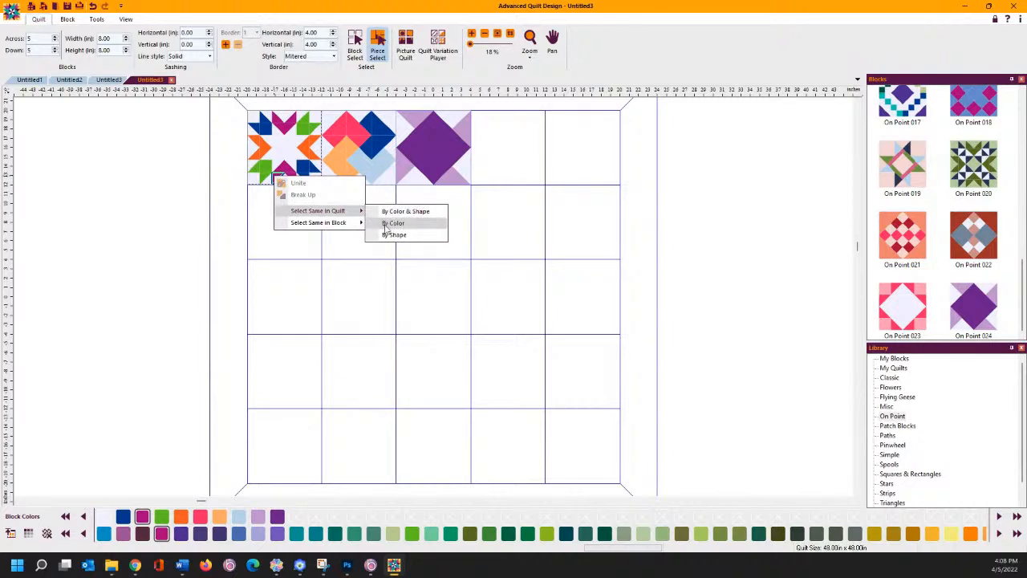
click(385, 222)
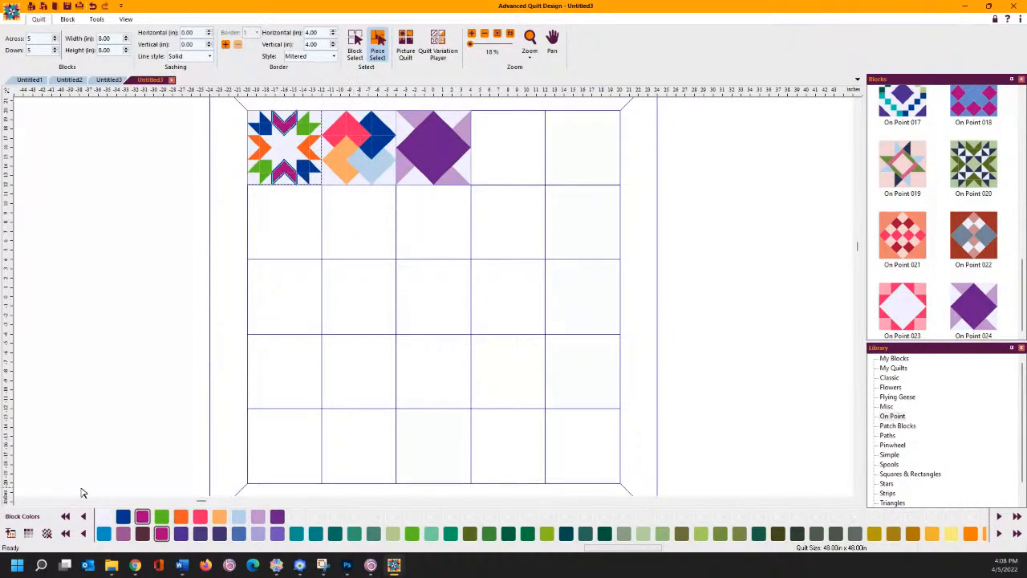
click(200, 517)
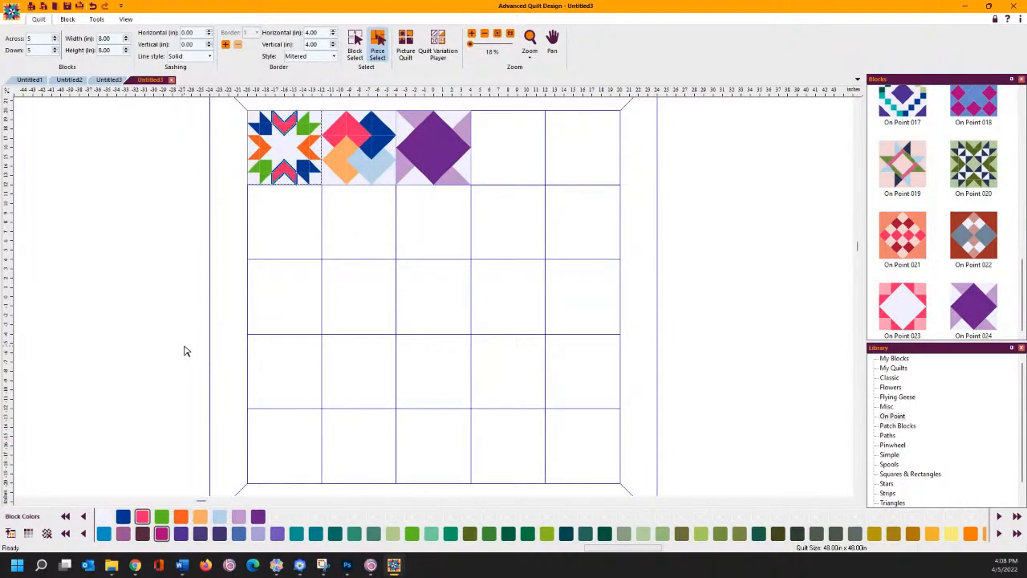
- Recolour all of the star block's orange pieces light orange
right_click(256, 158)
mouse_move(273, 192)
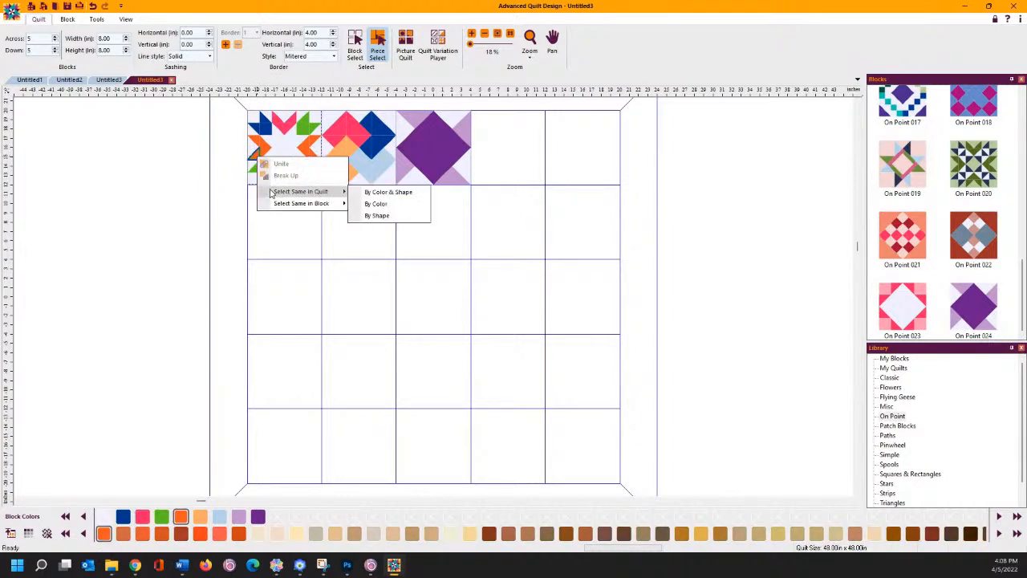
click(361, 207)
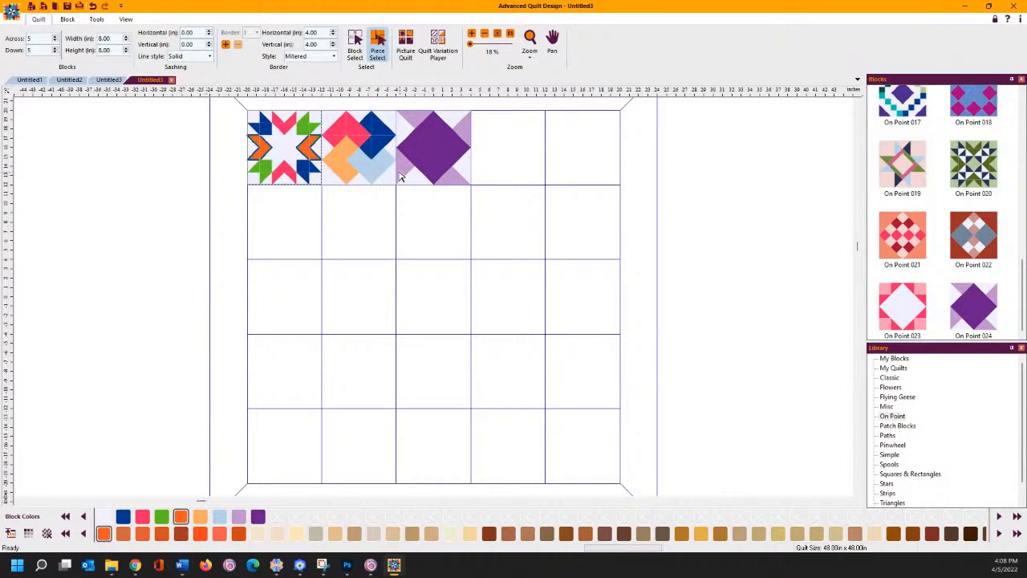
click(201, 516)
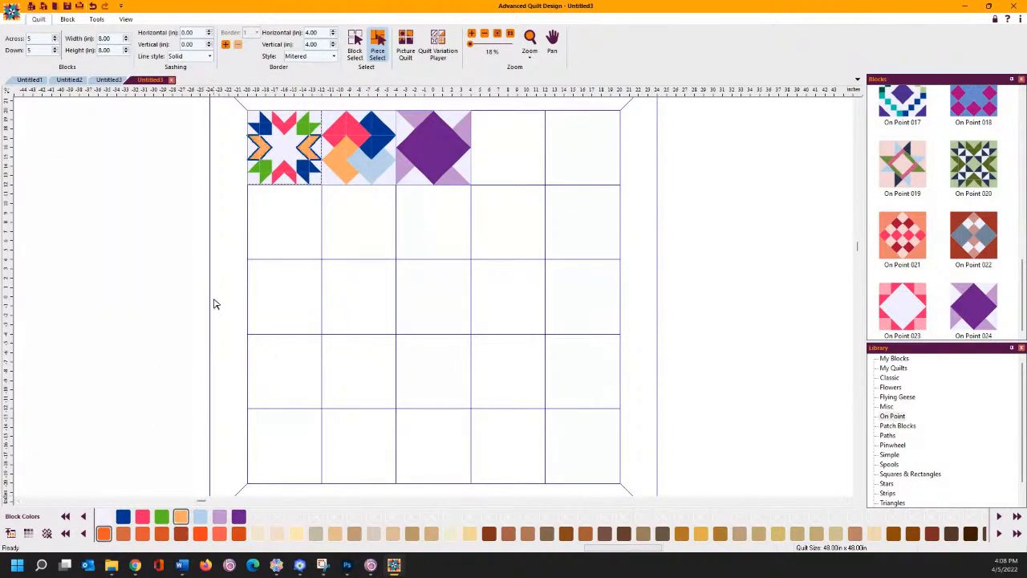
click(289, 312)
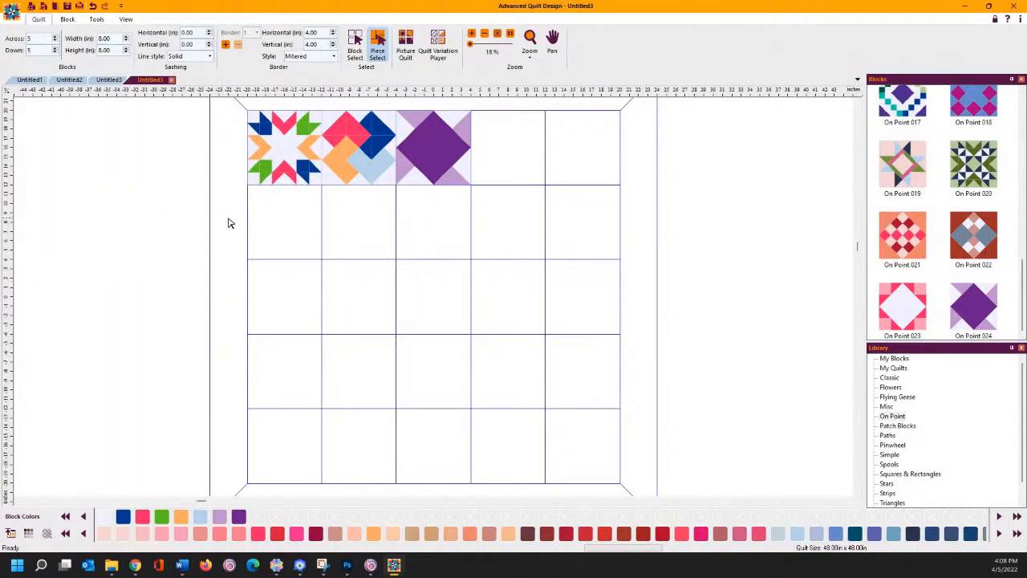
- Make the third block's purple diamond dark blue and its purple corners pink
click(429, 167)
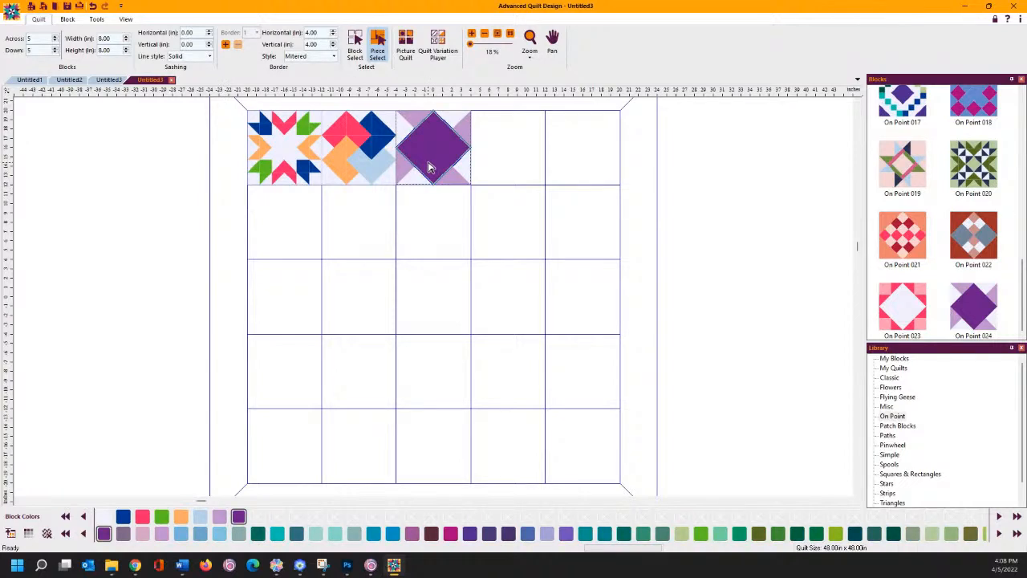
click(123, 517)
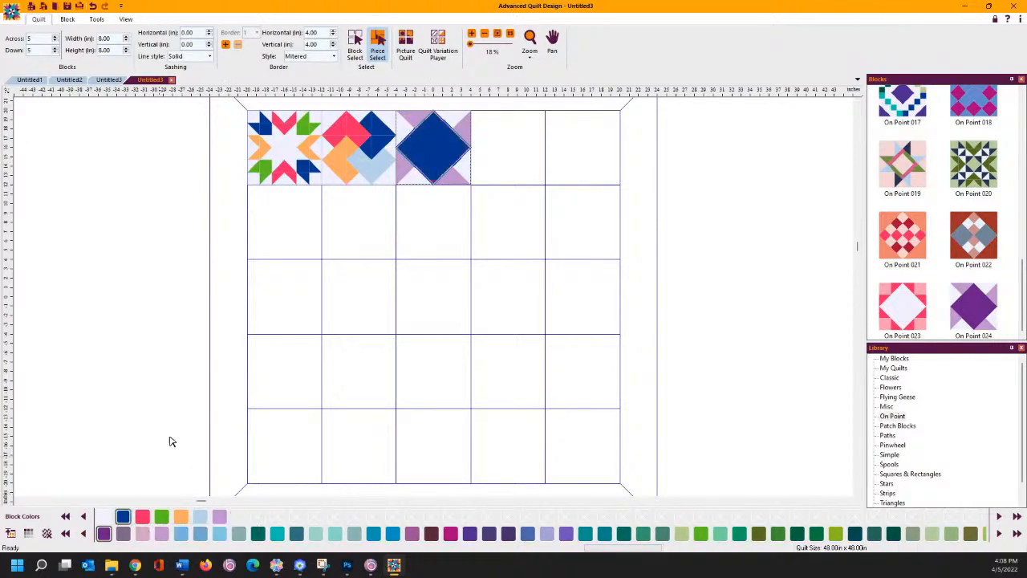
click(403, 176)
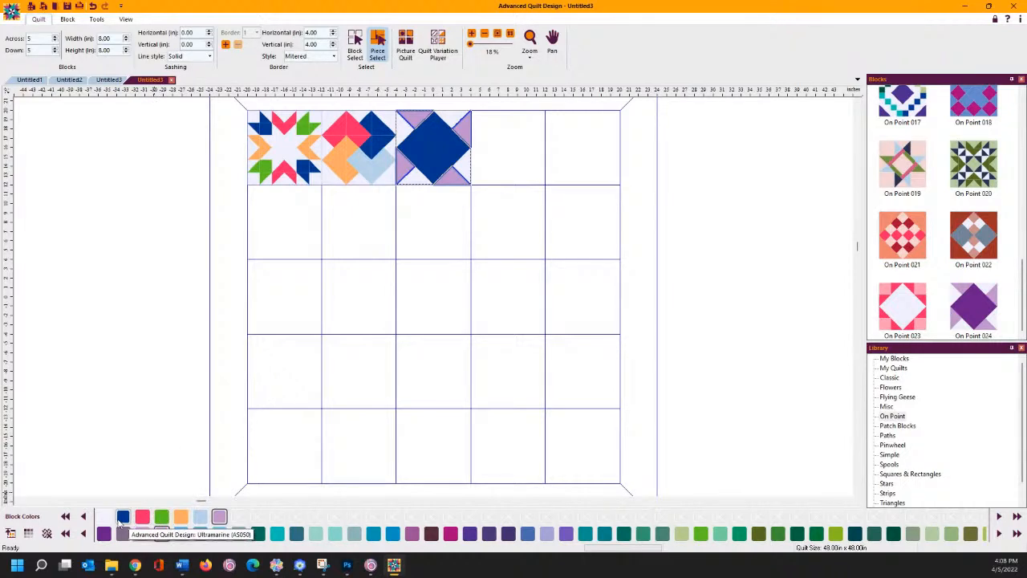
click(142, 516)
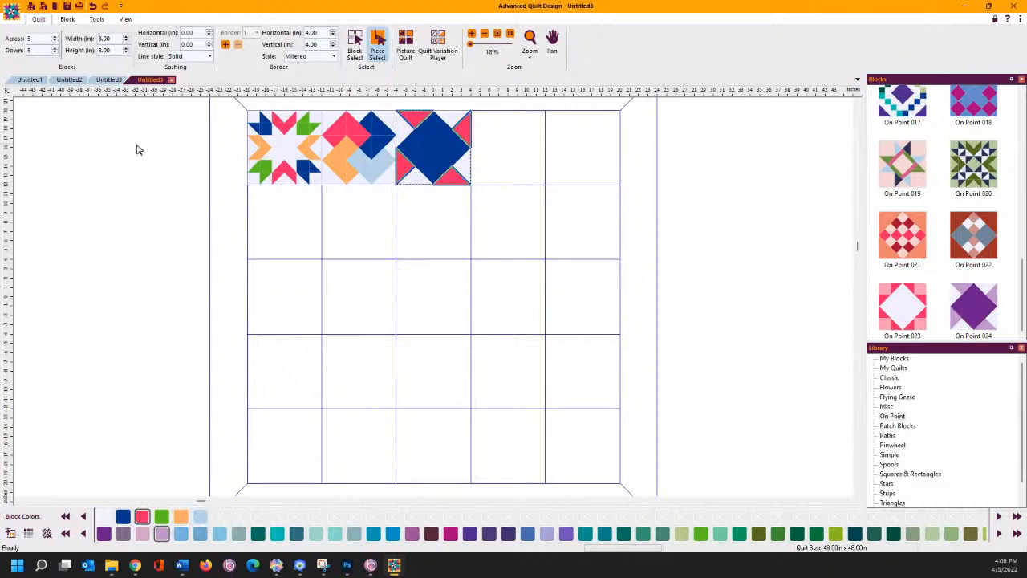
click(312, 249)
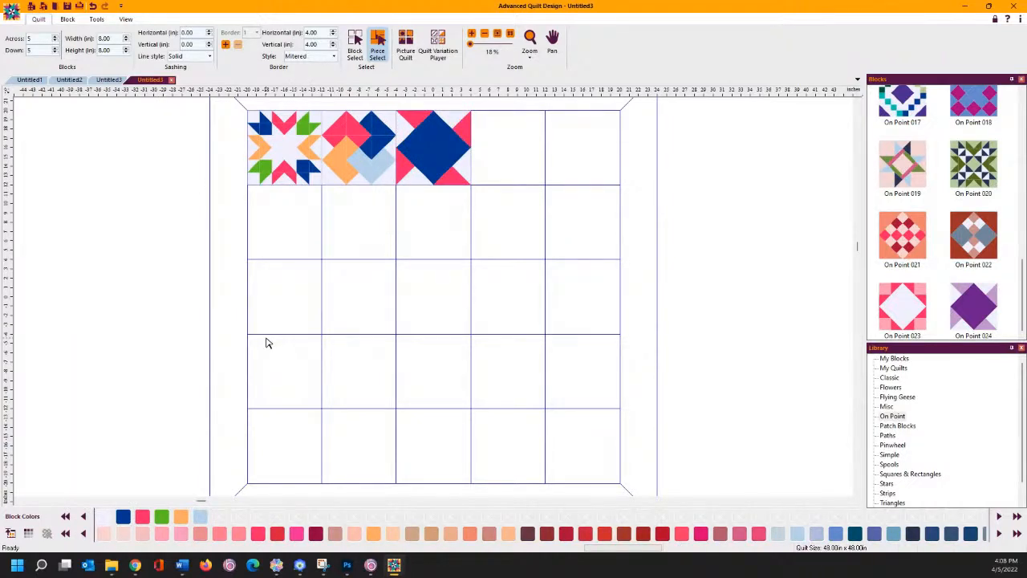
- Return to Block Select mode and select the first star block
right_click(298, 153)
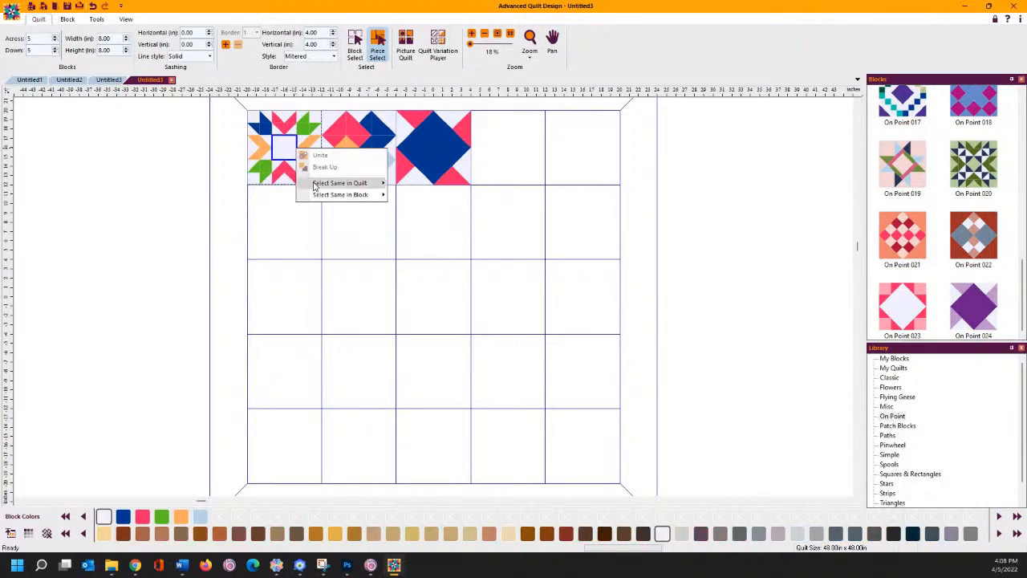
click(243, 123)
click(354, 45)
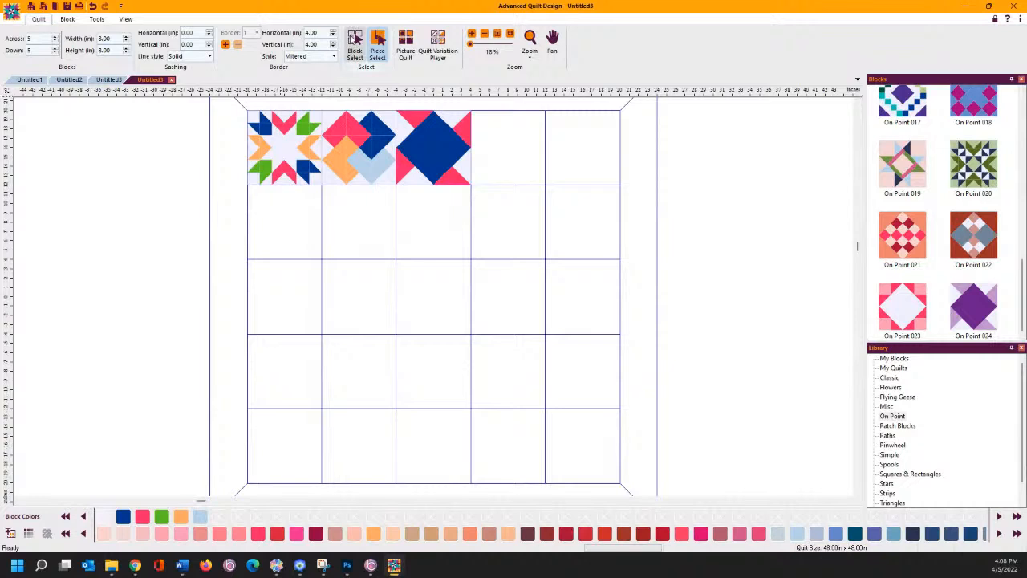
click(271, 151)
- Copy the star block into the empty fourth top-row cell
right_click(273, 151)
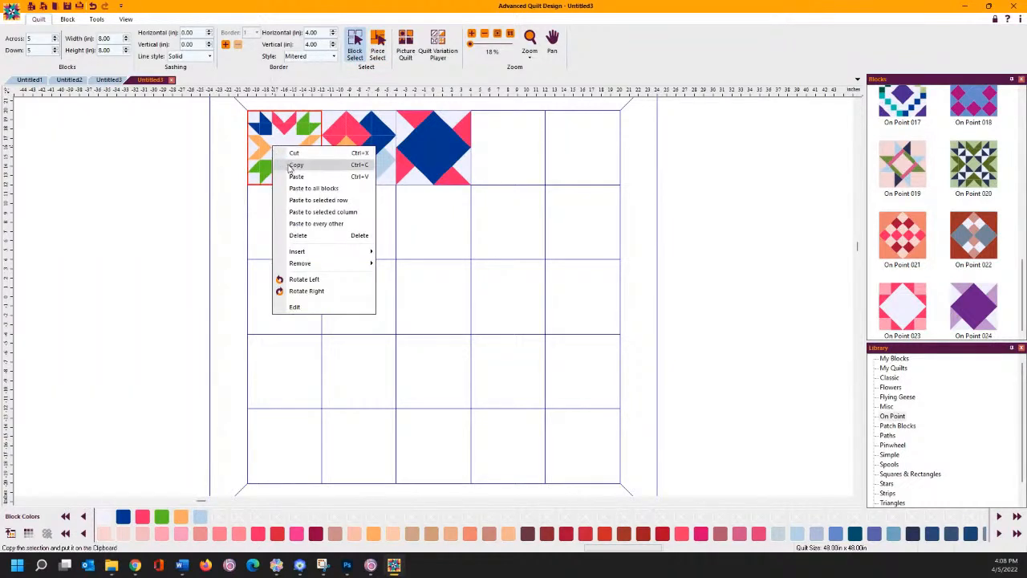
click(295, 165)
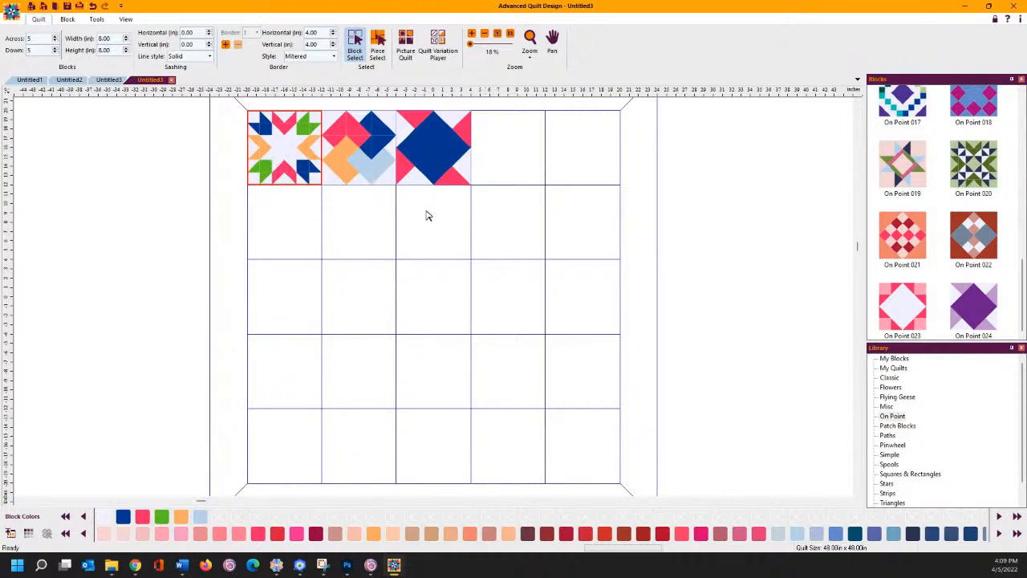
right_click(508, 158)
click(521, 185)
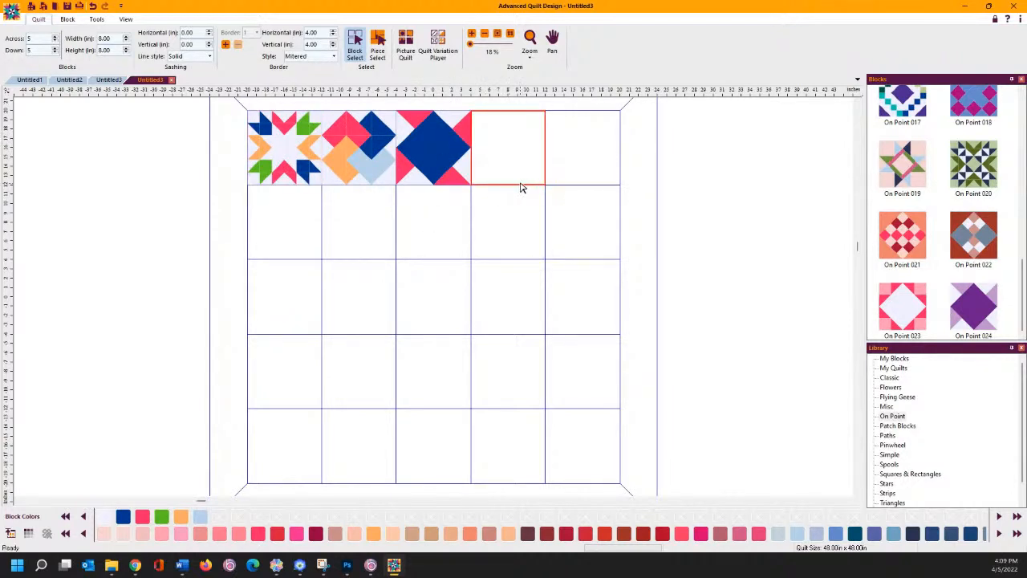
- Copy the second top-row block into the empty fifth cell
click(374, 152)
right_click(374, 153)
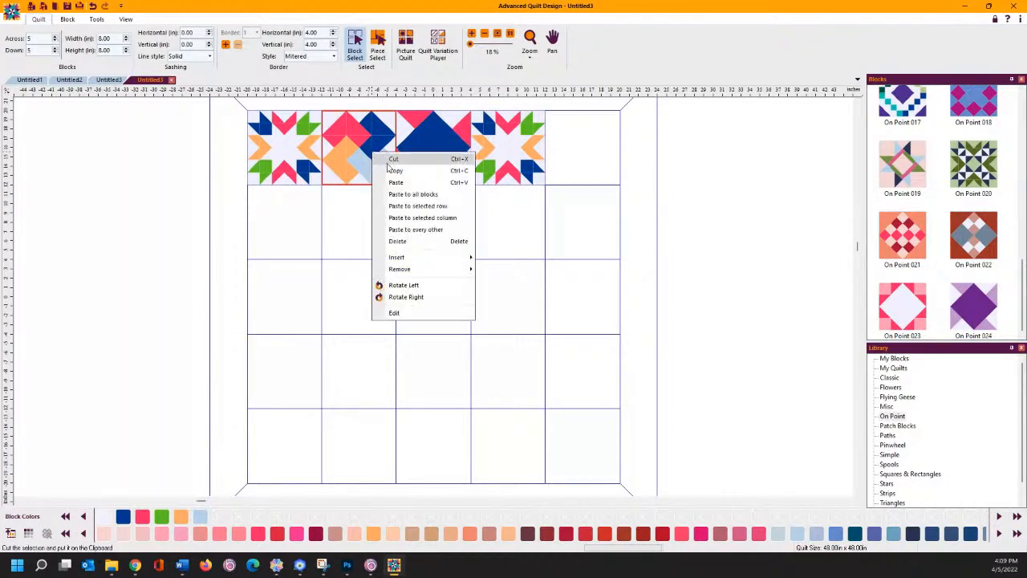
click(396, 184)
right_click(572, 138)
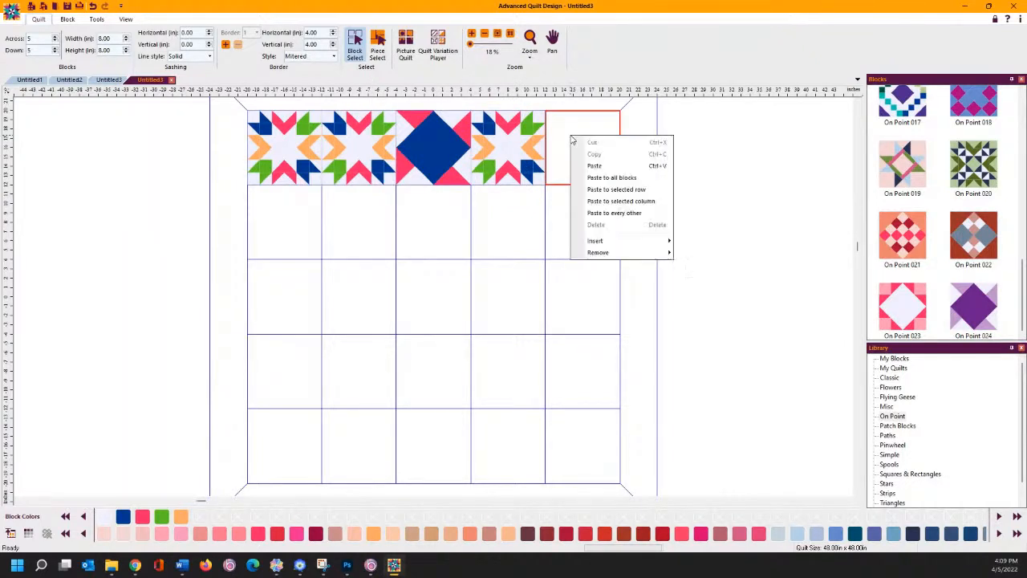
click(94, 7)
right_click(347, 144)
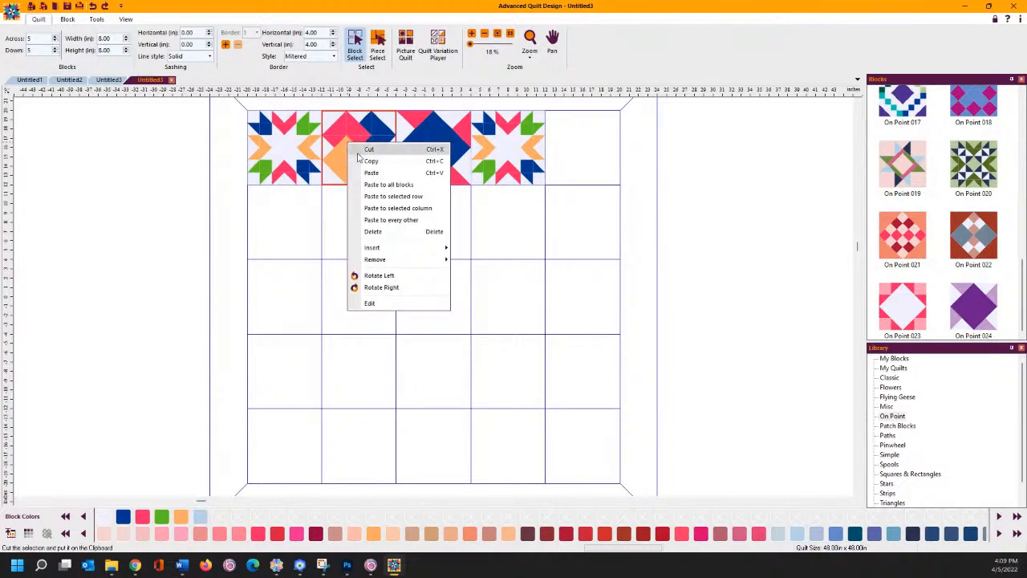
click(363, 161)
right_click(575, 147)
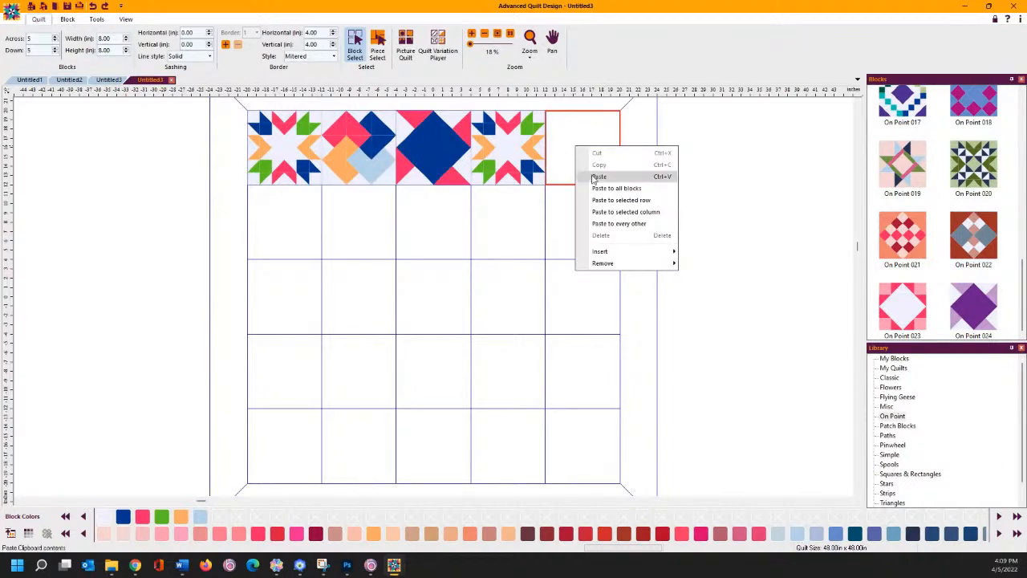
click(598, 176)
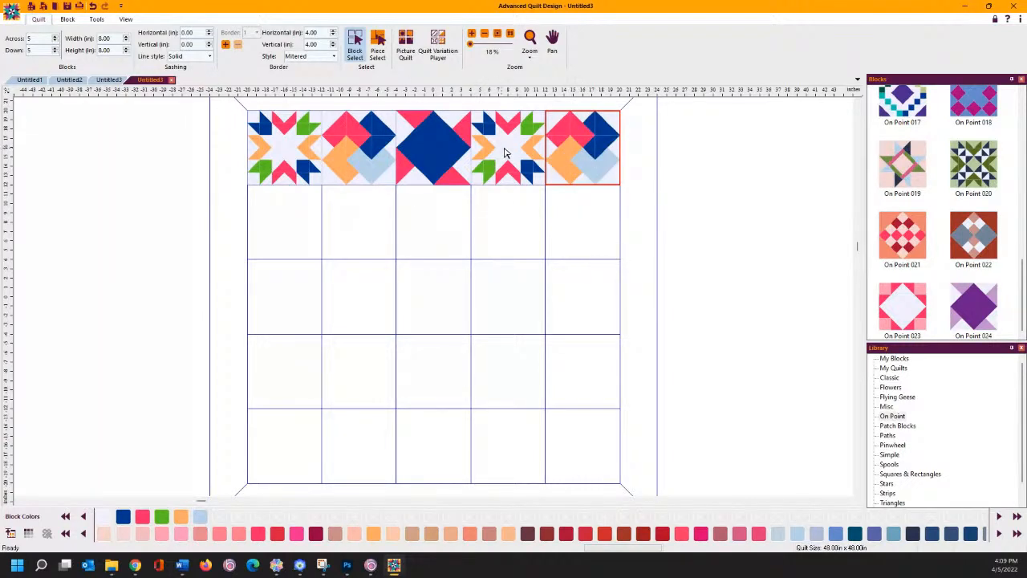
- Select and copy the top row of blocks
drag(291, 150, 503, 190)
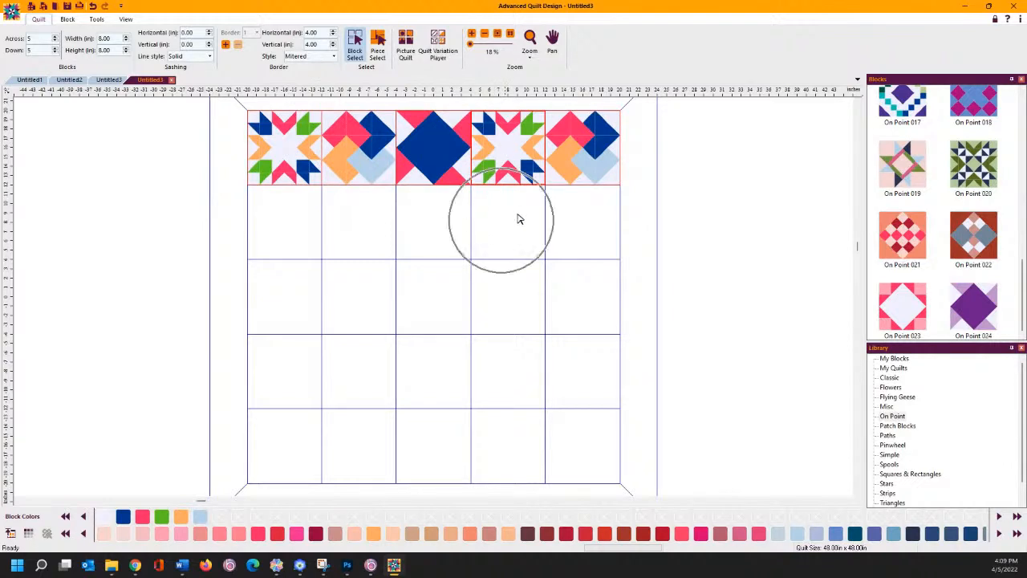
right_click(367, 158)
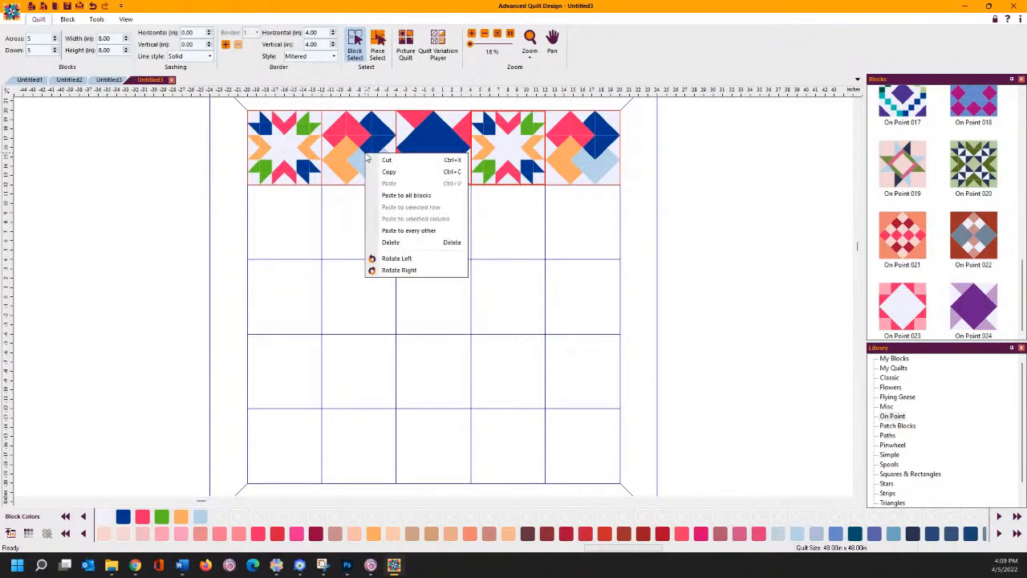
click(374, 172)
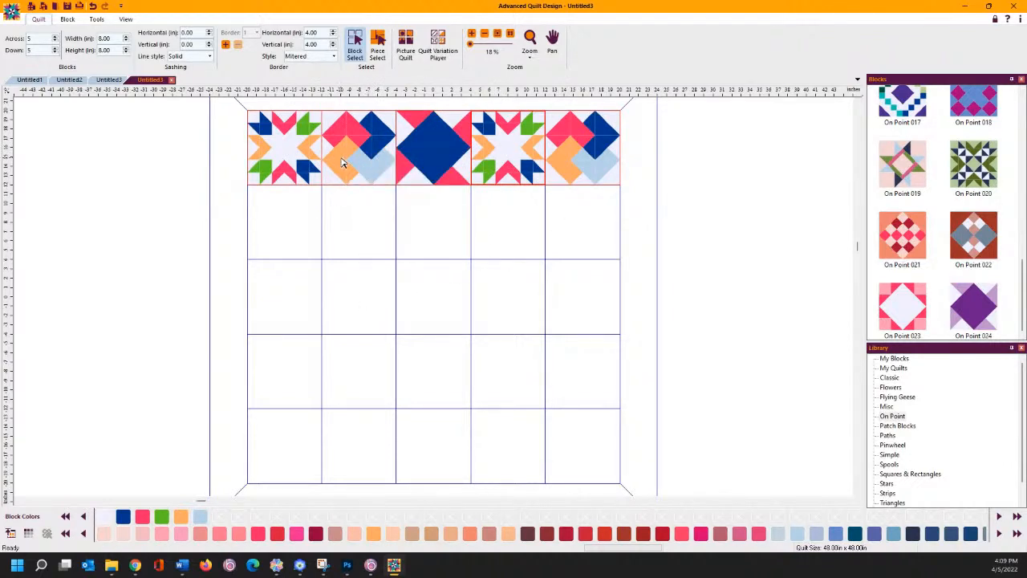
right_click(342, 160)
click(466, 243)
click(293, 164)
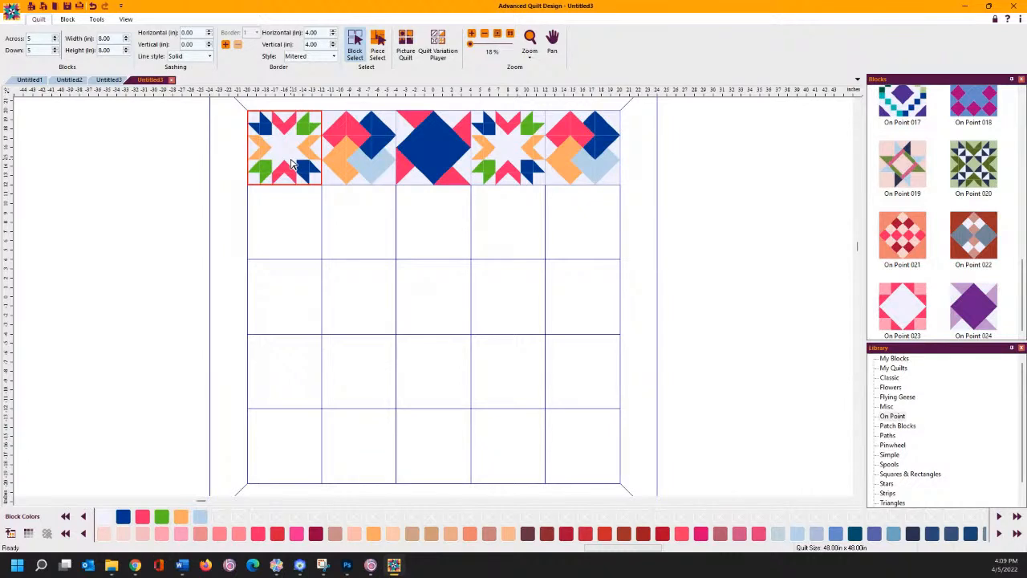
- Fill the first column with star blocks using Paste to selected column
click(283, 210)
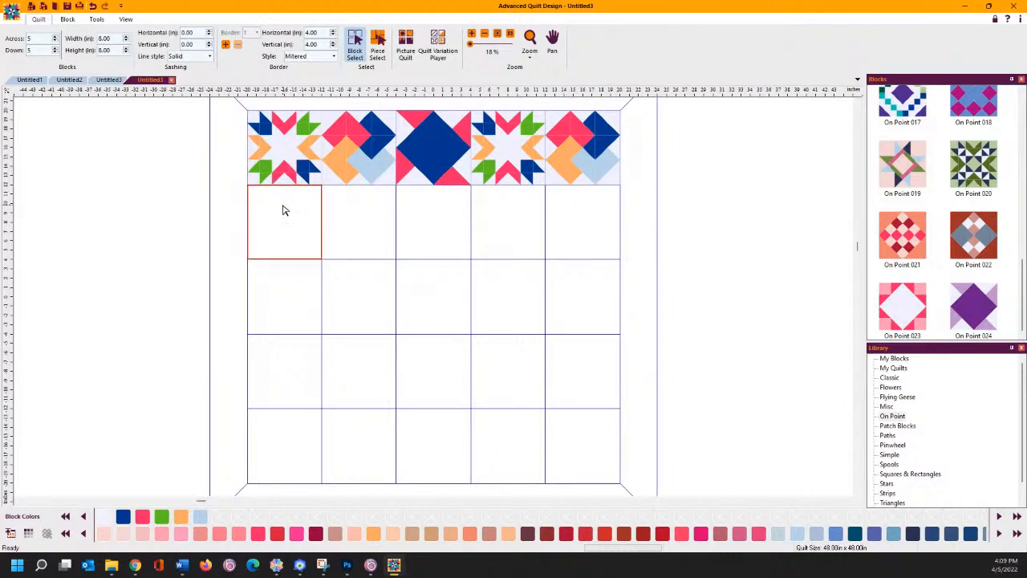
right_click(281, 210)
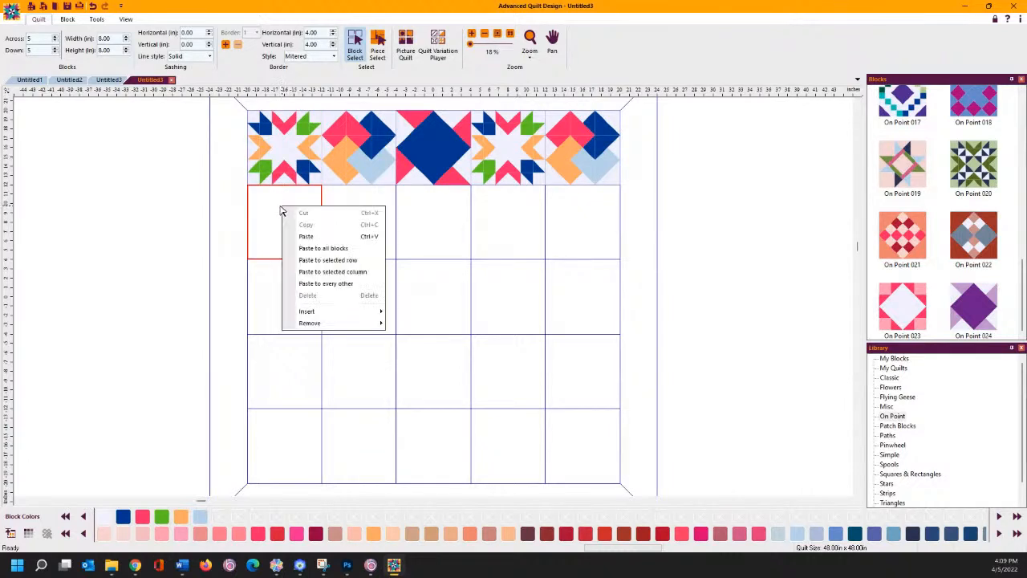
click(298, 253)
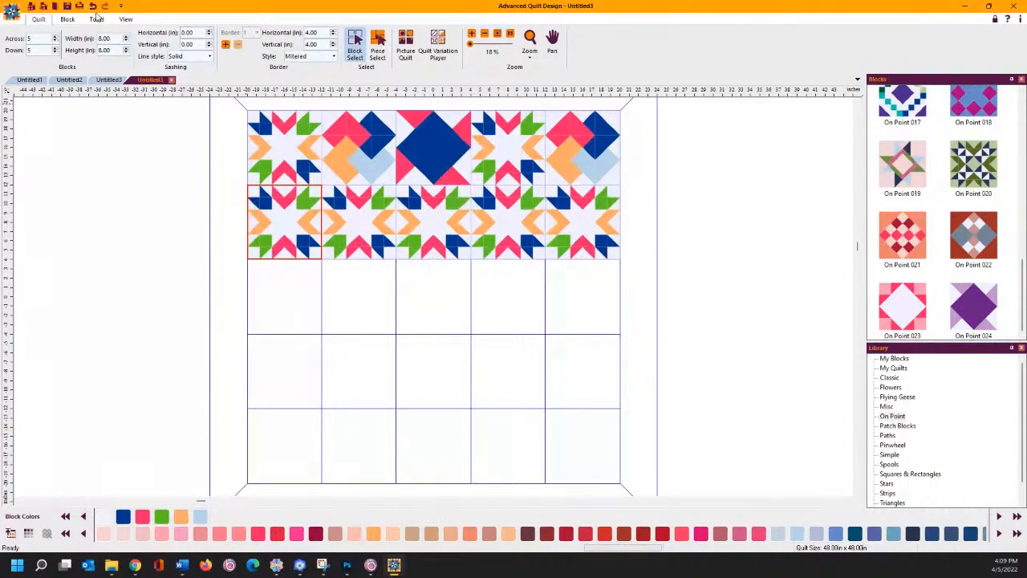
click(92, 6)
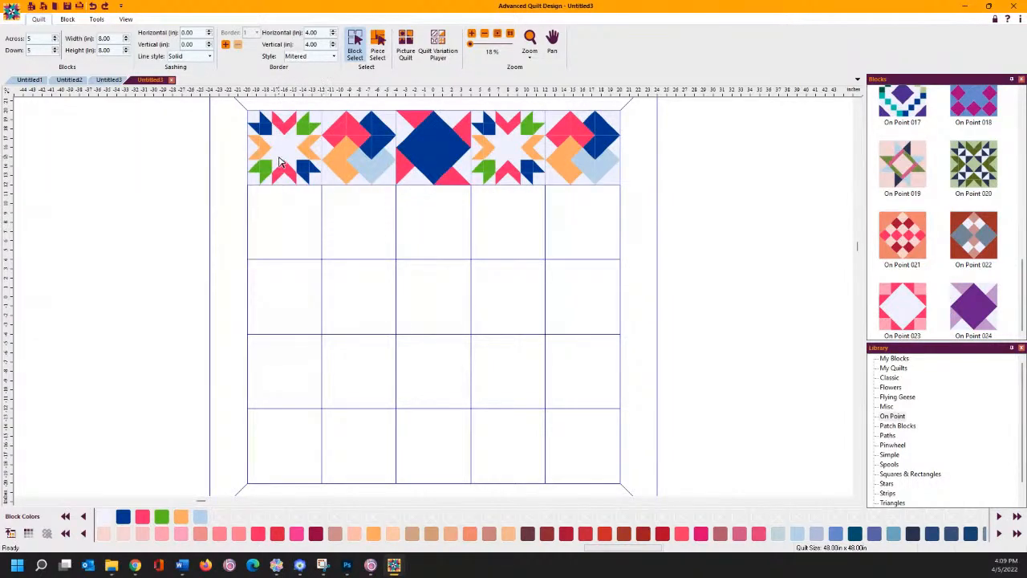
right_click(281, 232)
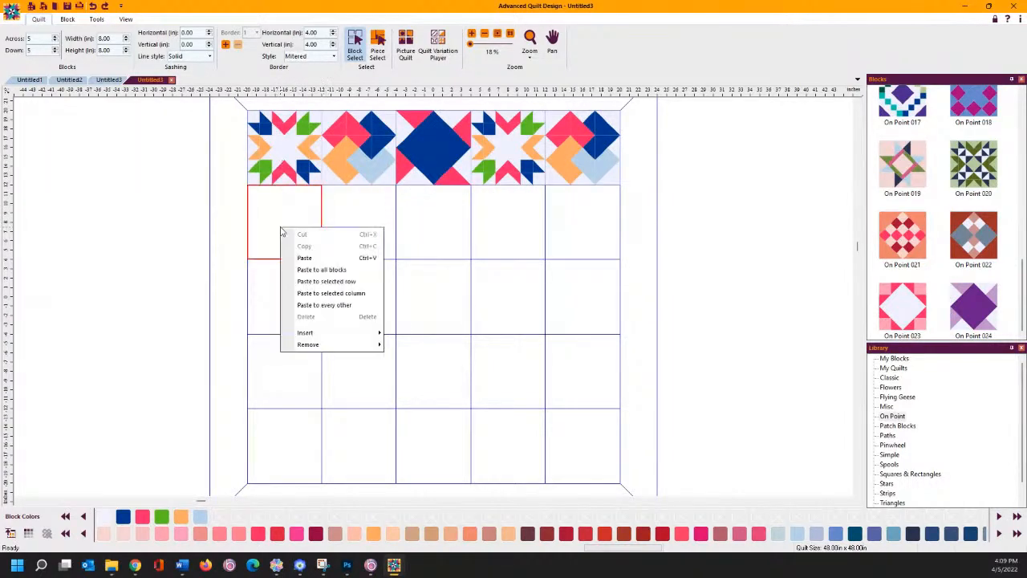
click(313, 293)
- Fill column 2 with copies of its own top block
right_click(347, 170)
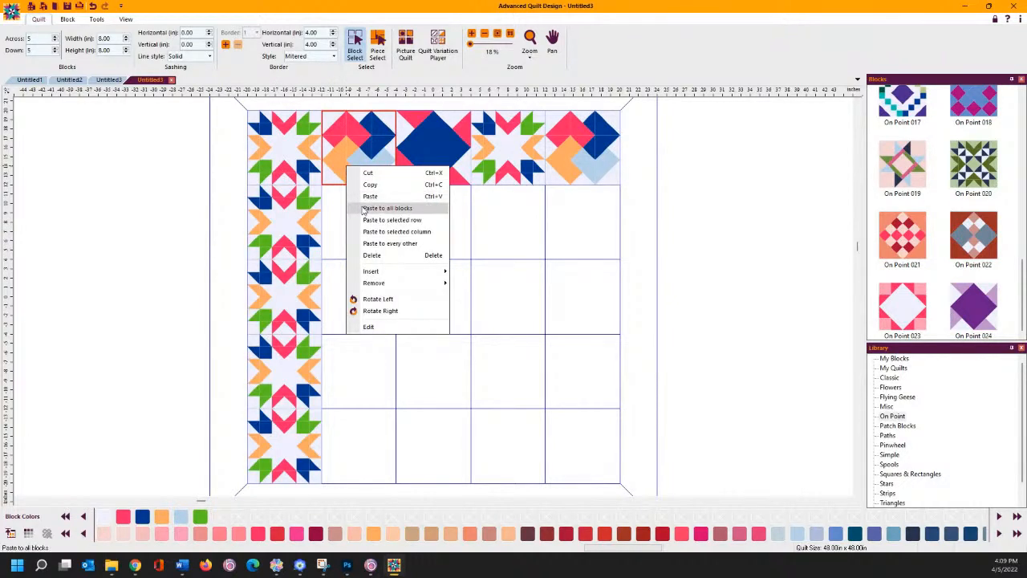
click(377, 220)
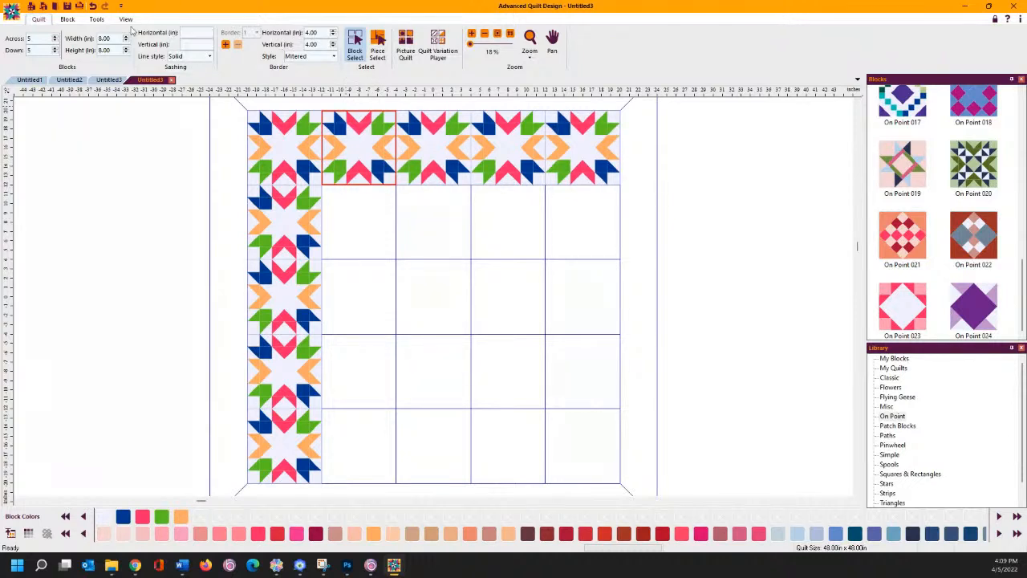
click(92, 7)
right_click(364, 138)
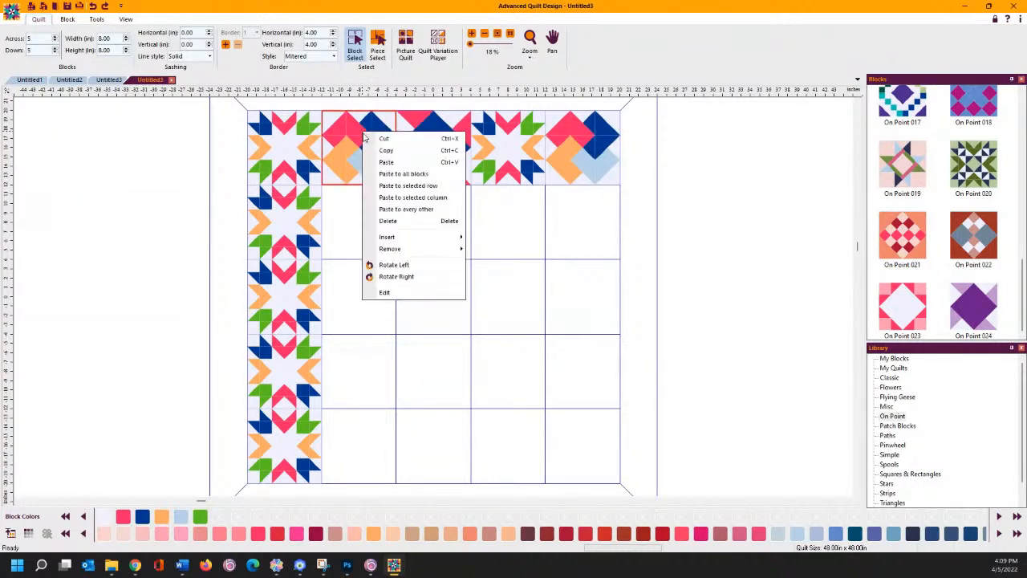
click(382, 198)
right_click(411, 154)
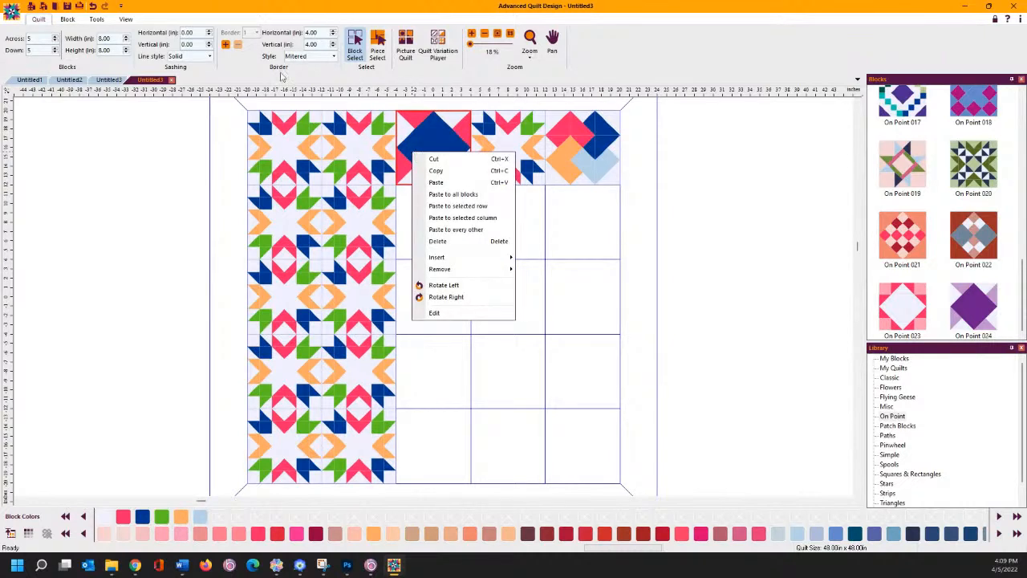
click(92, 6)
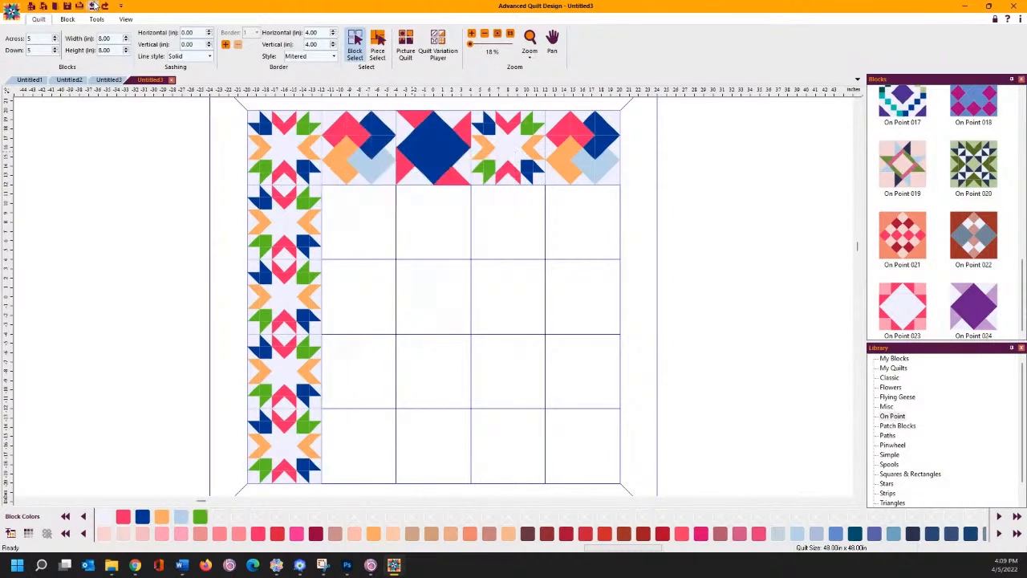
right_click(366, 158)
click(378, 173)
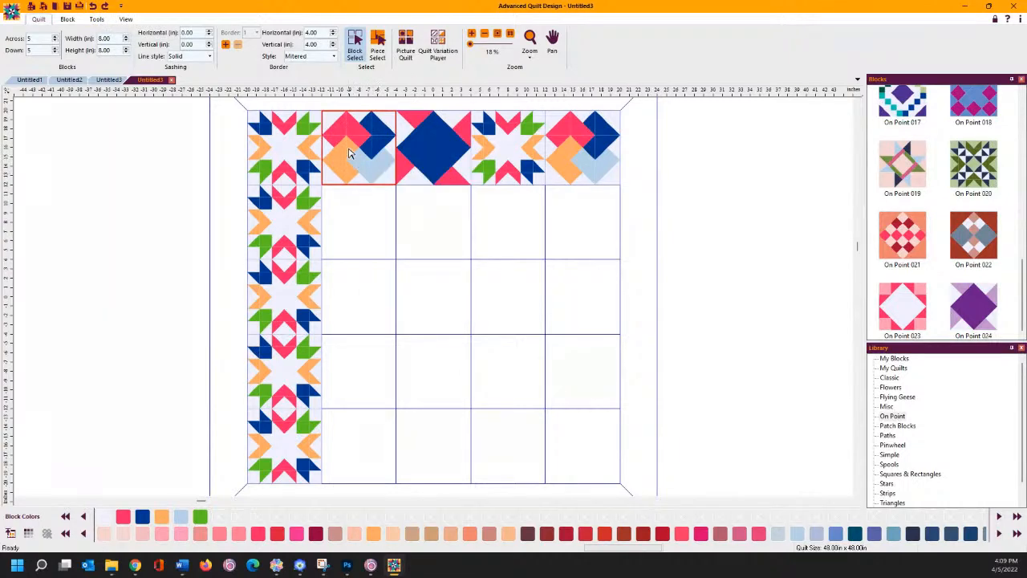
right_click(347, 148)
click(365, 216)
click(412, 162)
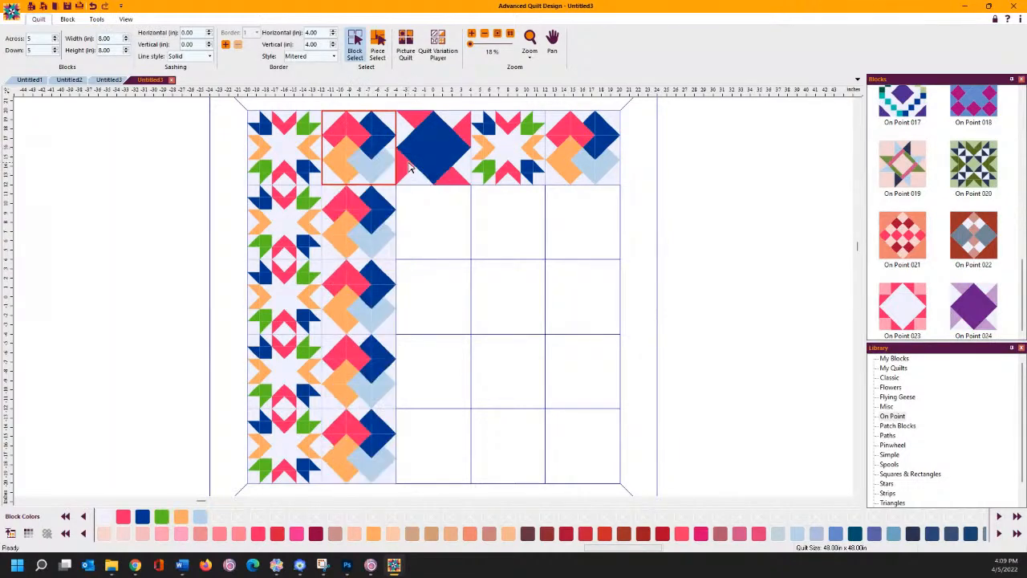
- Fill columns 3 and 4 with copies of their top blocks
right_click(414, 159)
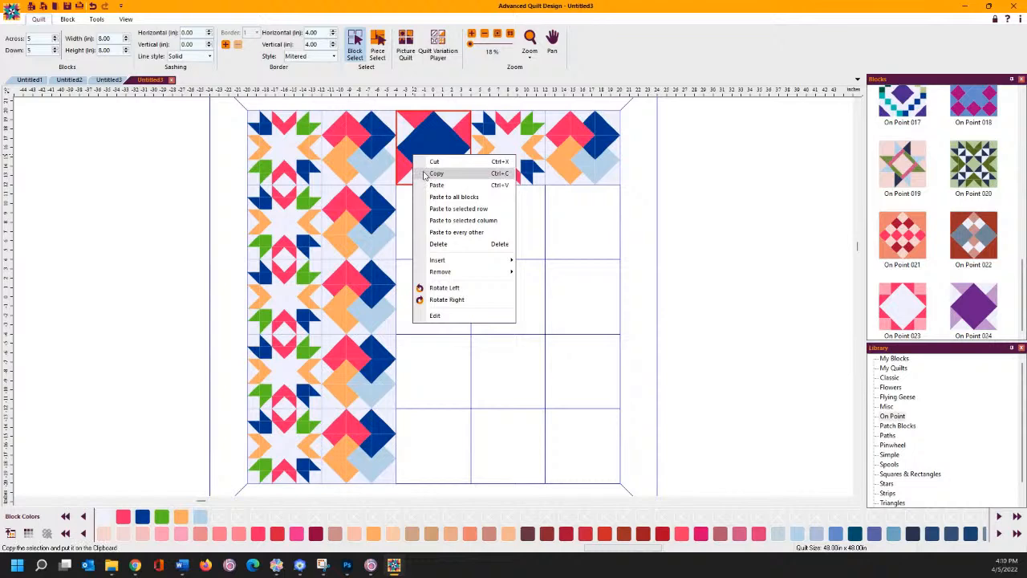
click(425, 173)
right_click(416, 148)
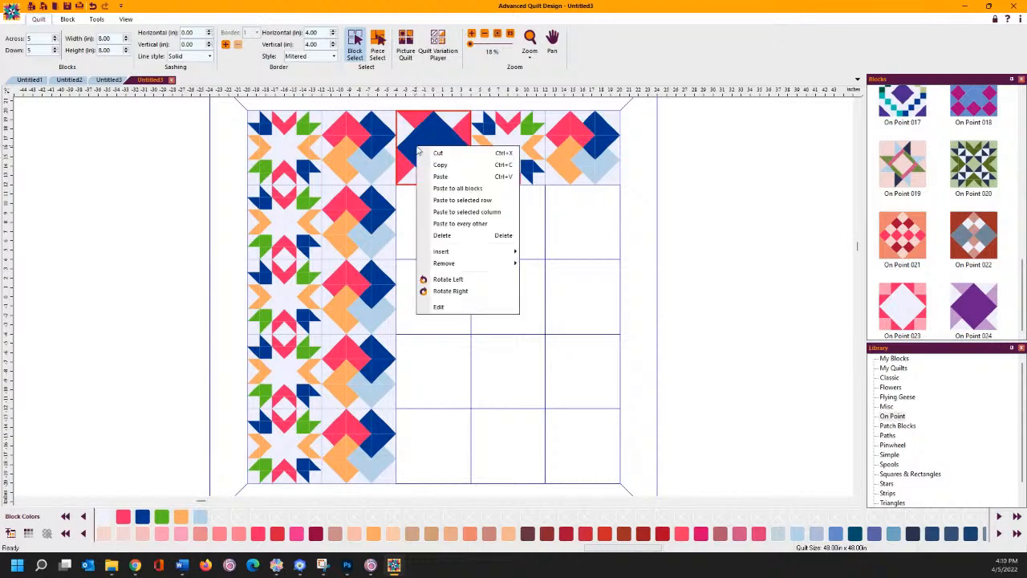
click(442, 211)
click(491, 147)
right_click(491, 147)
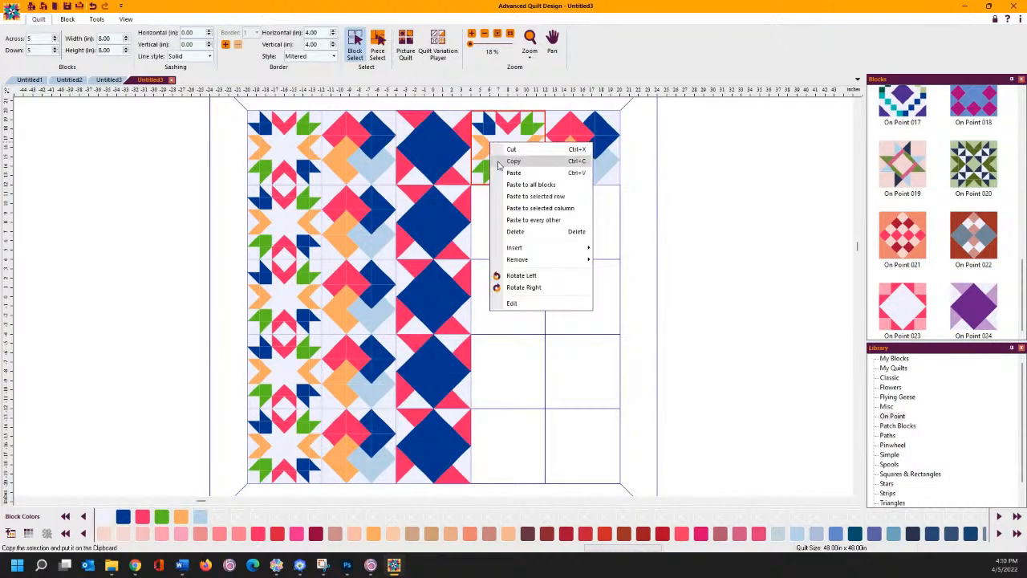
click(500, 162)
right_click(499, 160)
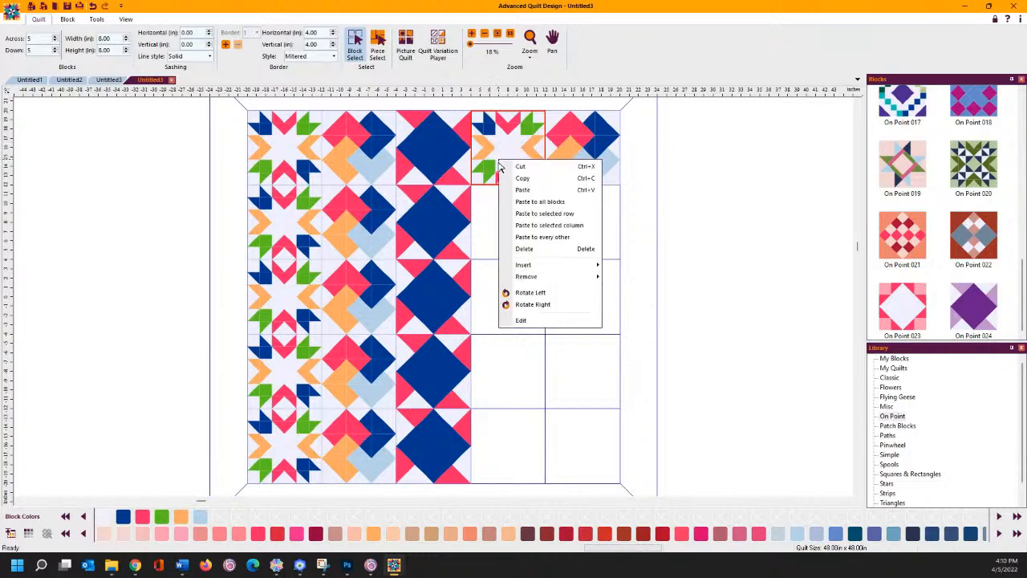
click(529, 226)
- Fill column 5 with copies of its top block
right_click(575, 161)
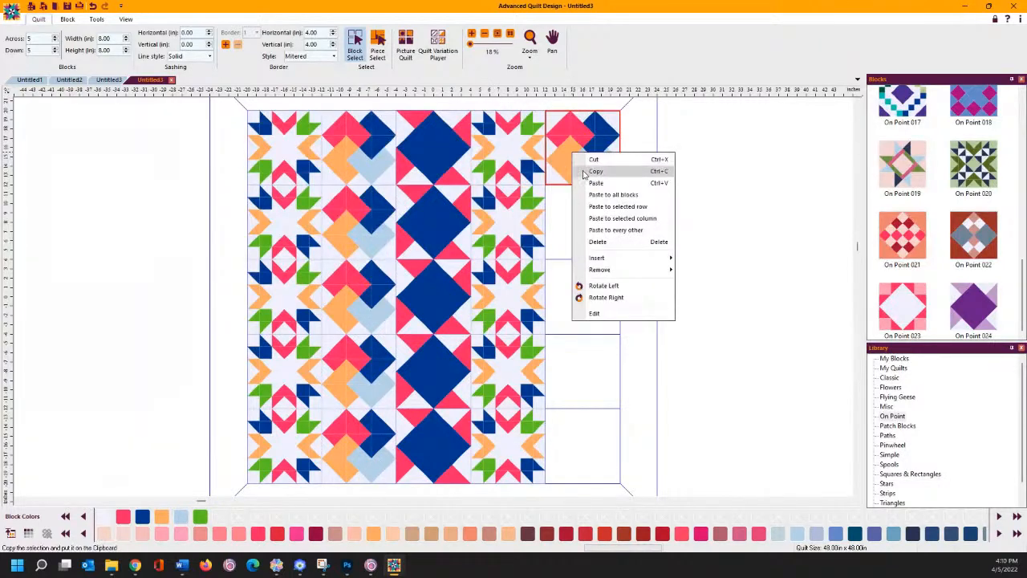
click(593, 170)
right_click(576, 173)
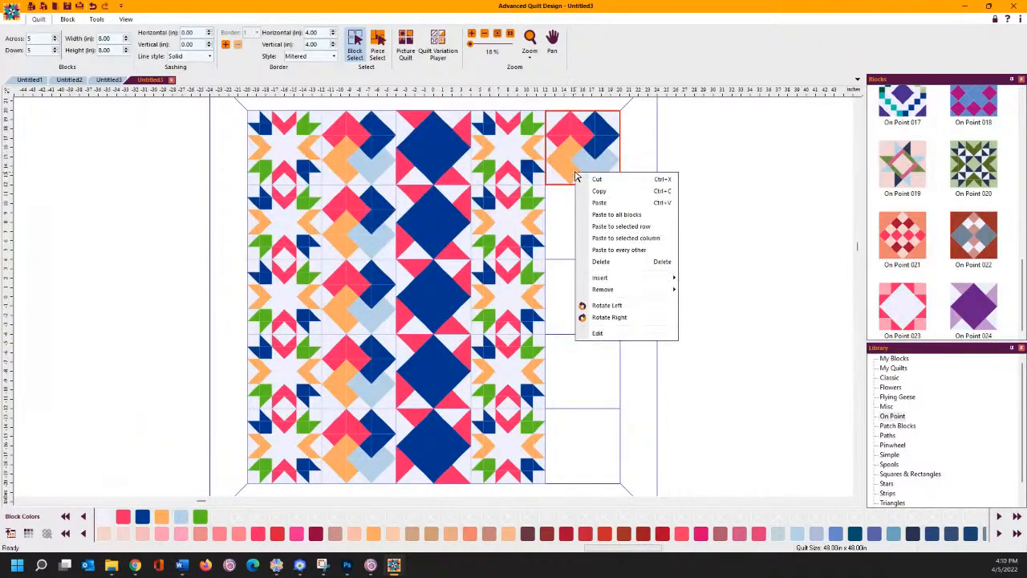
click(582, 238)
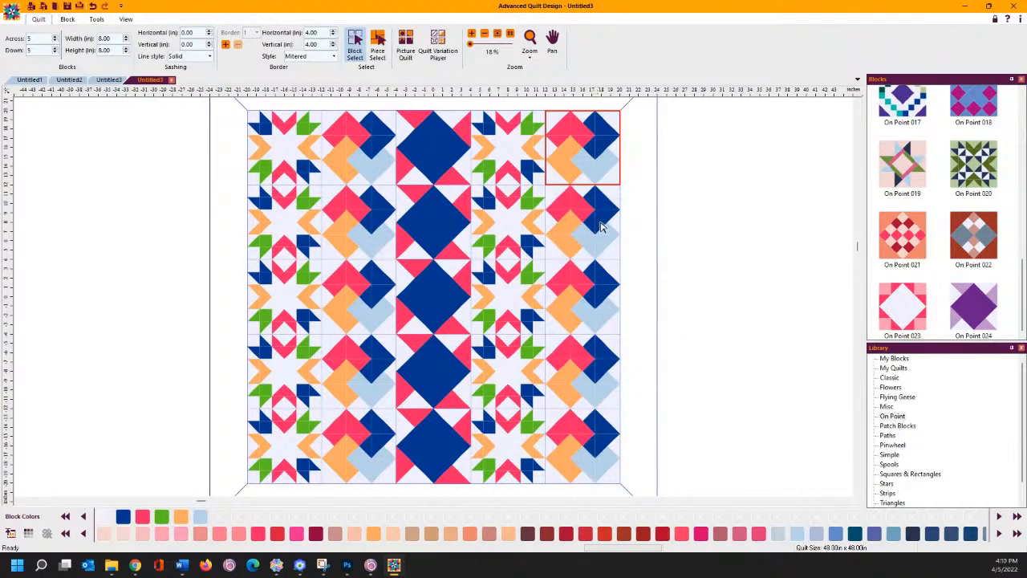
click(663, 223)
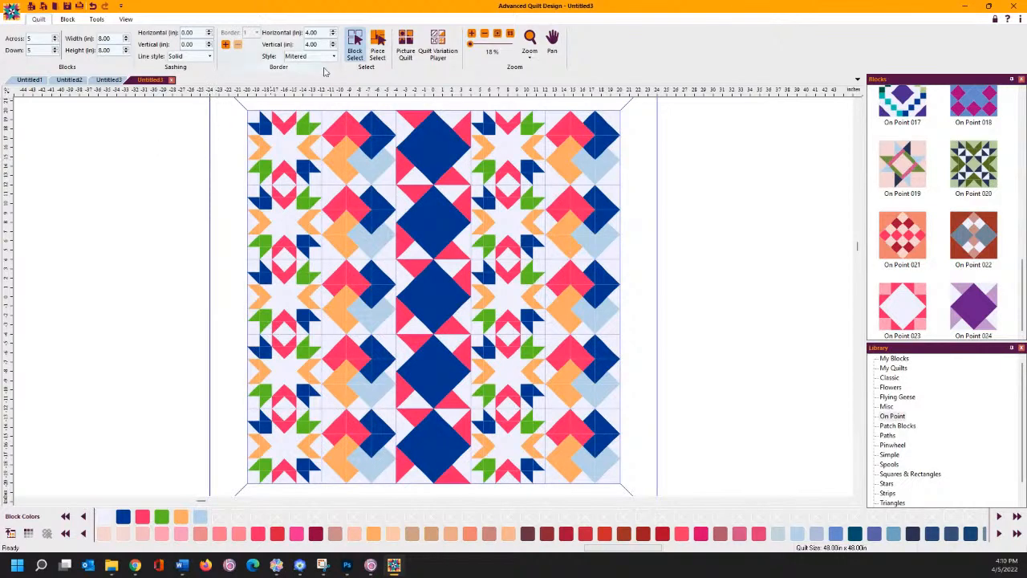
- Preview the Inwards, Rows & Columns, Alternation and Random layouts in the Quilt Variation Player
click(434, 44)
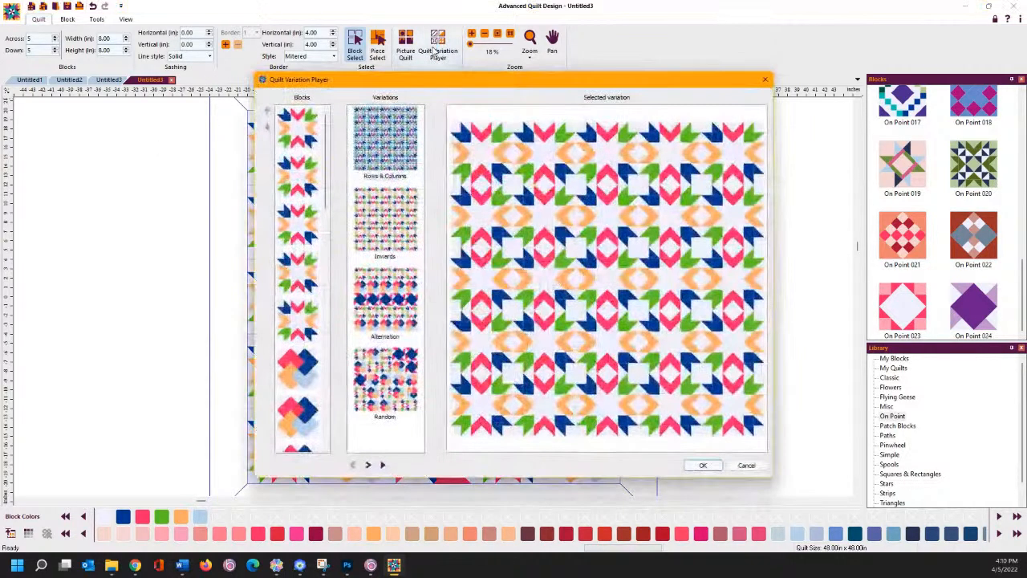
drag(426, 83, 391, 51)
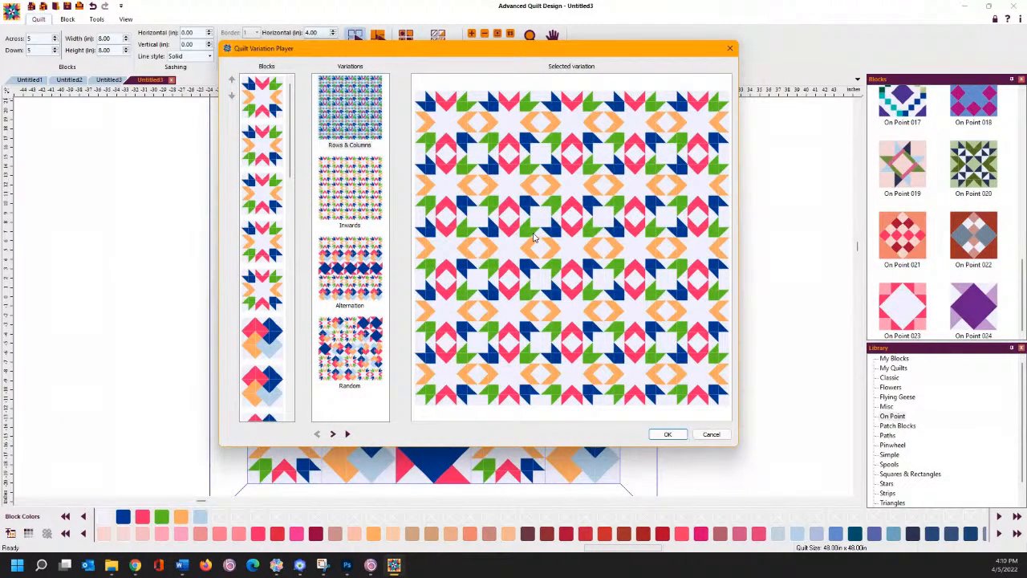
click(340, 209)
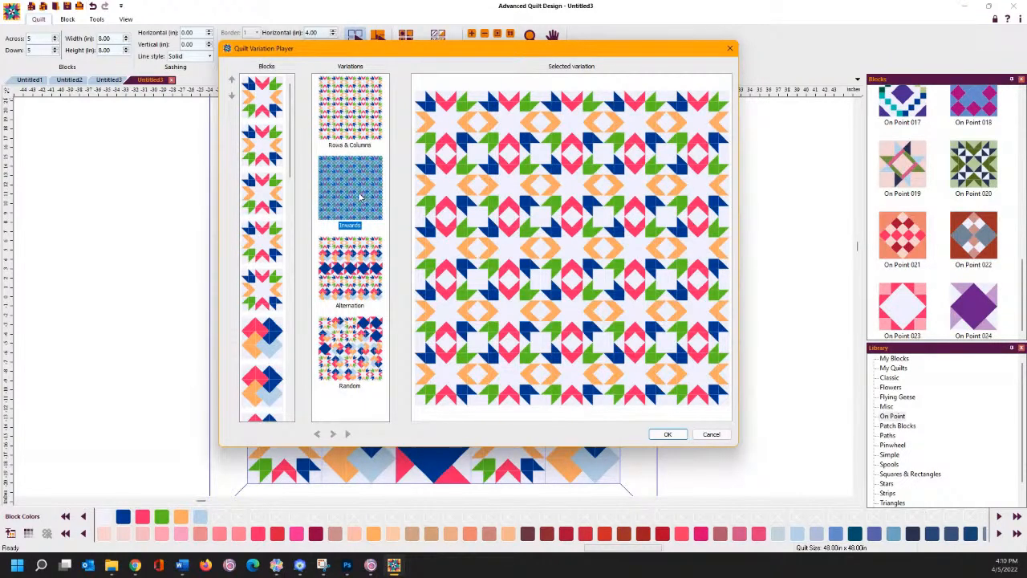
click(361, 130)
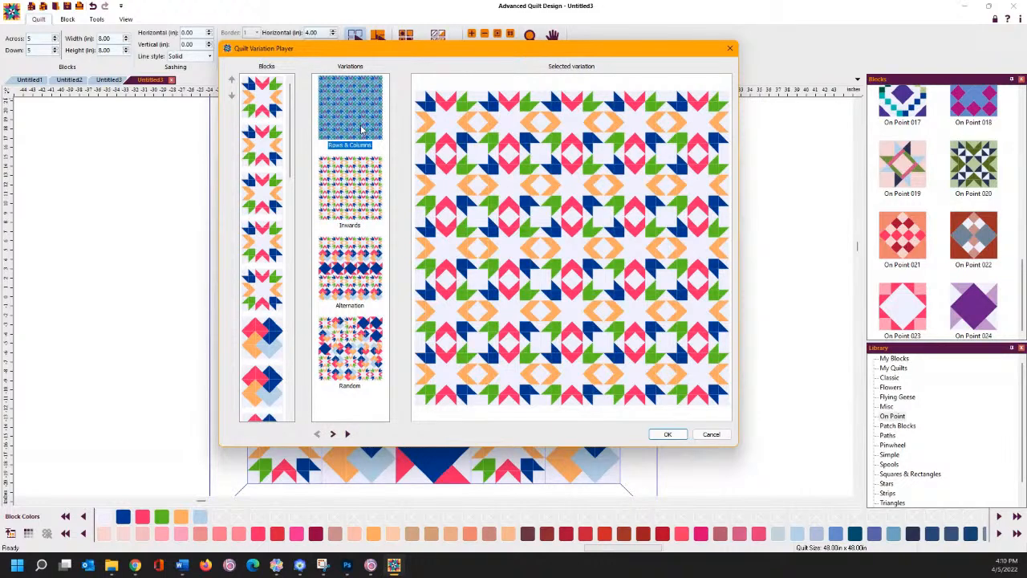
click(369, 186)
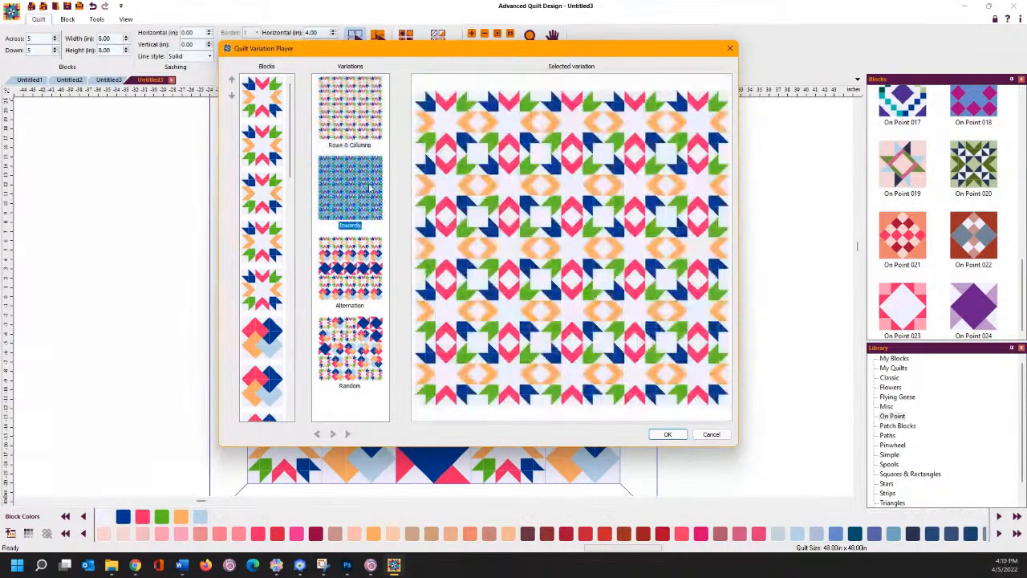
click(353, 281)
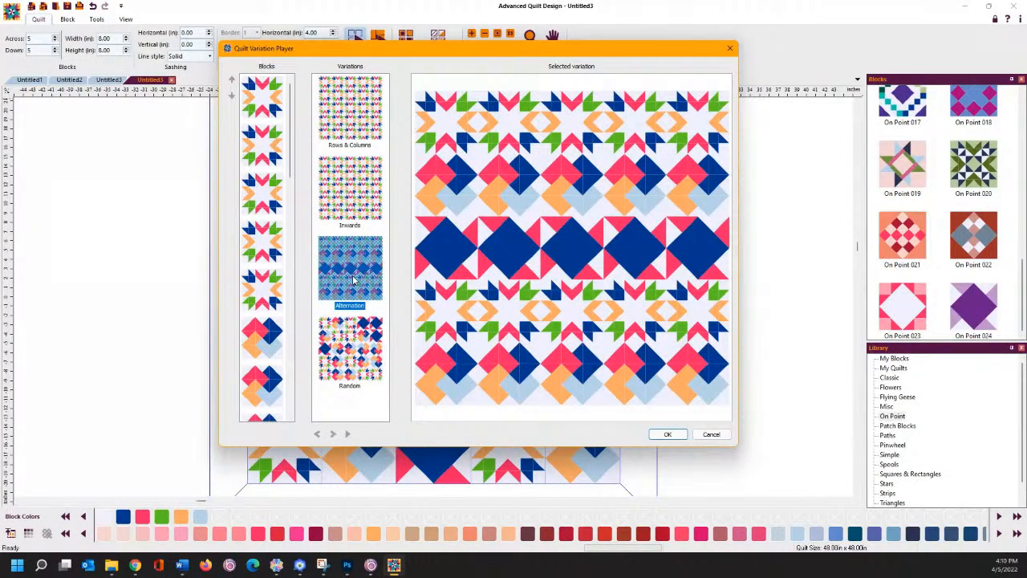
click(341, 338)
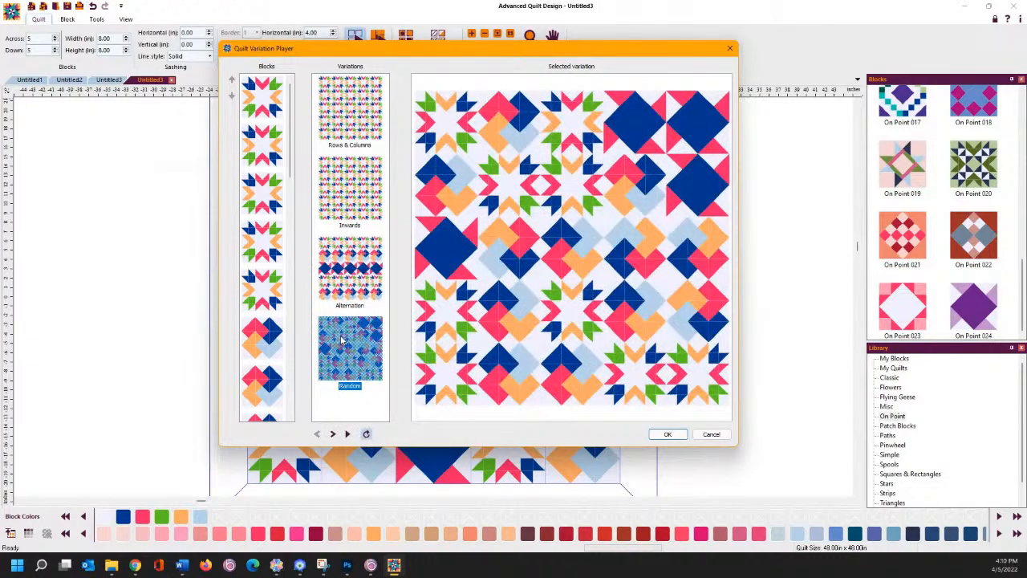
- Cycle through random layouts, stop on one, and apply it to the quilt
click(347, 434)
click(347, 434)
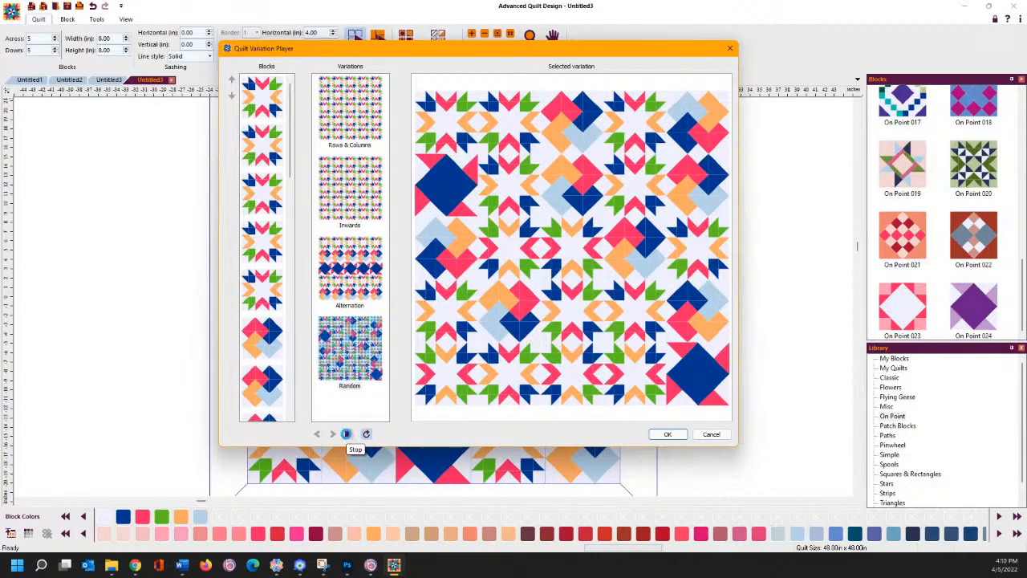
click(348, 434)
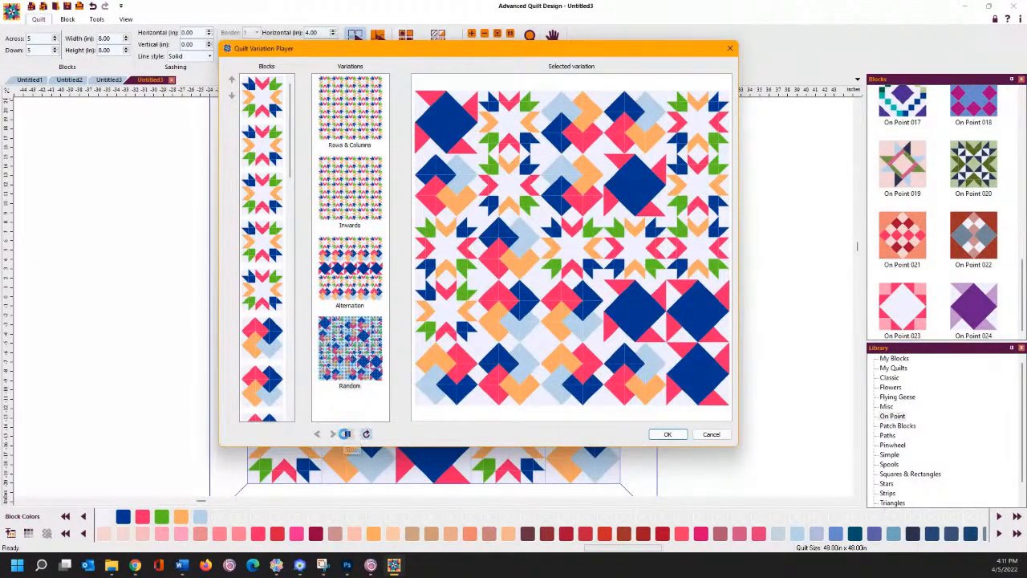
click(348, 433)
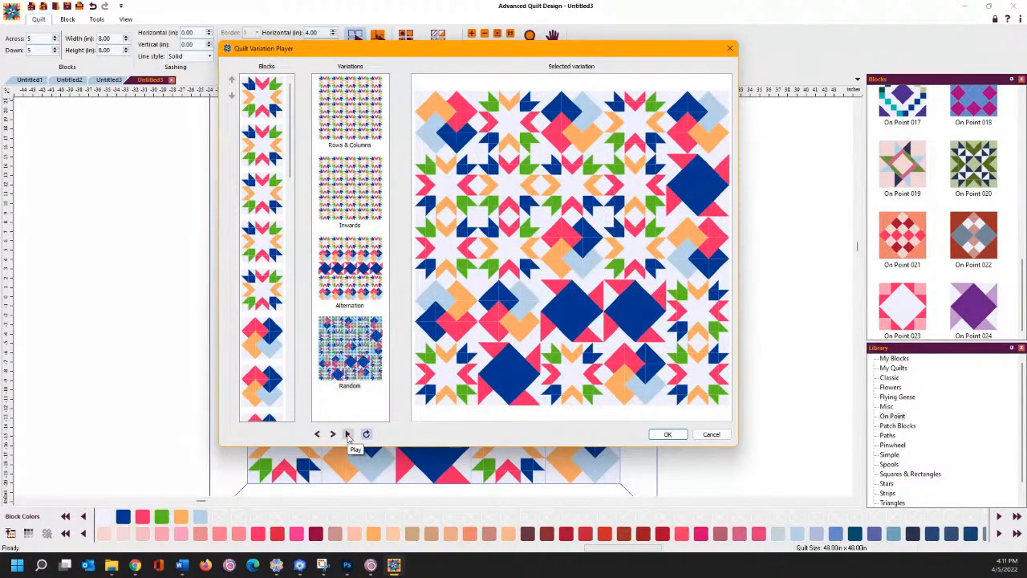
click(668, 434)
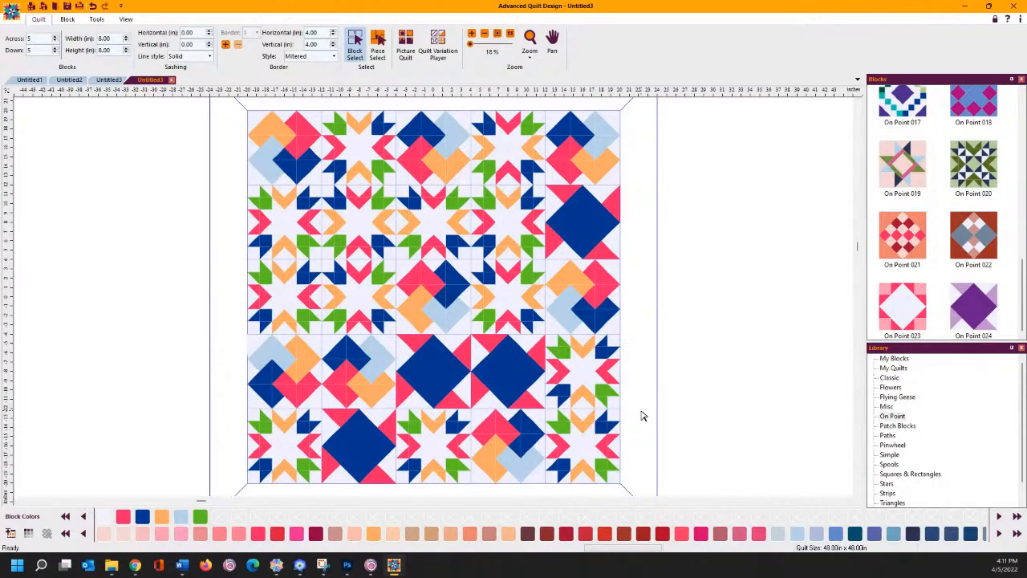
click(432, 55)
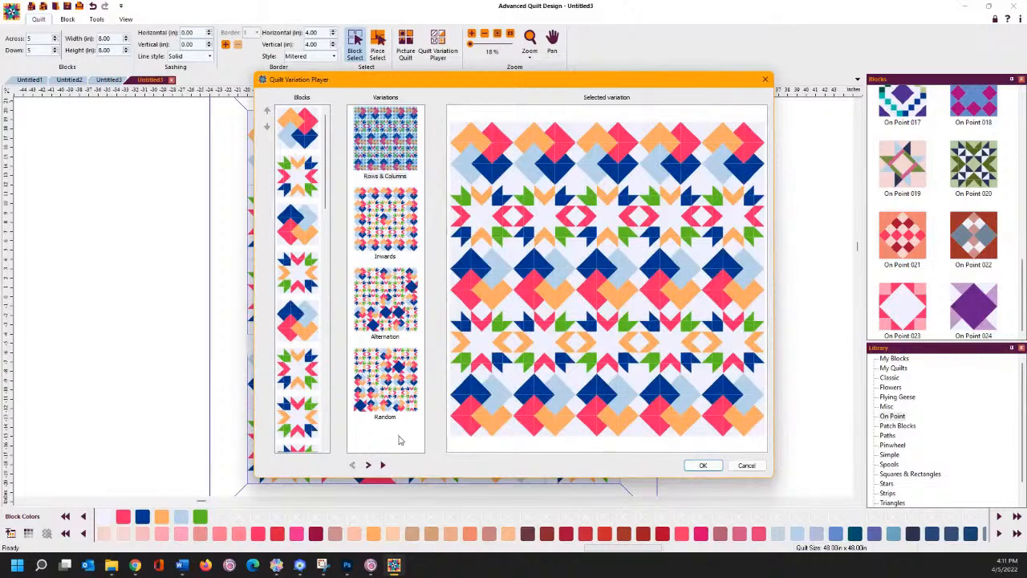
click(382, 465)
click(384, 466)
click(383, 234)
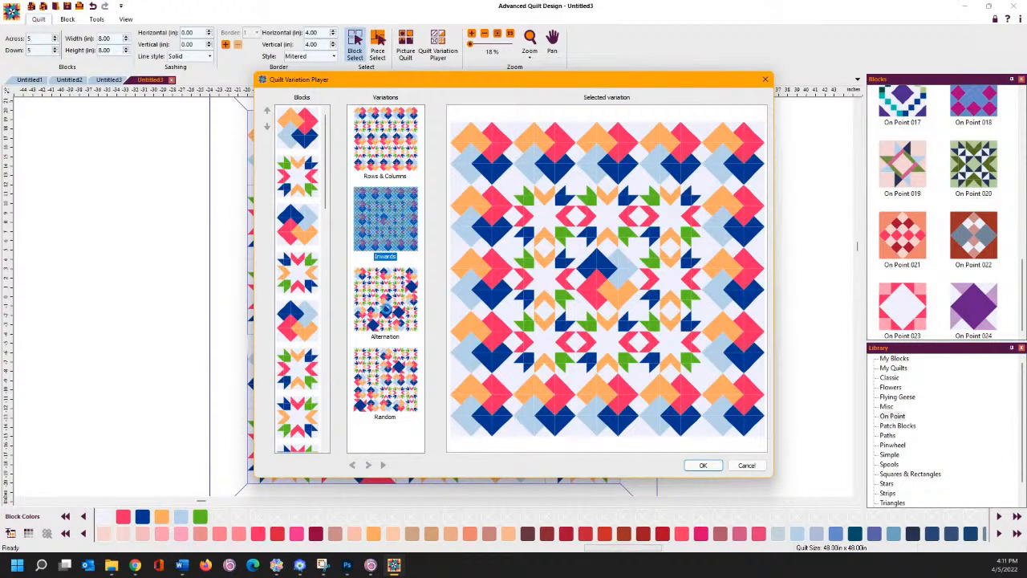
click(388, 309)
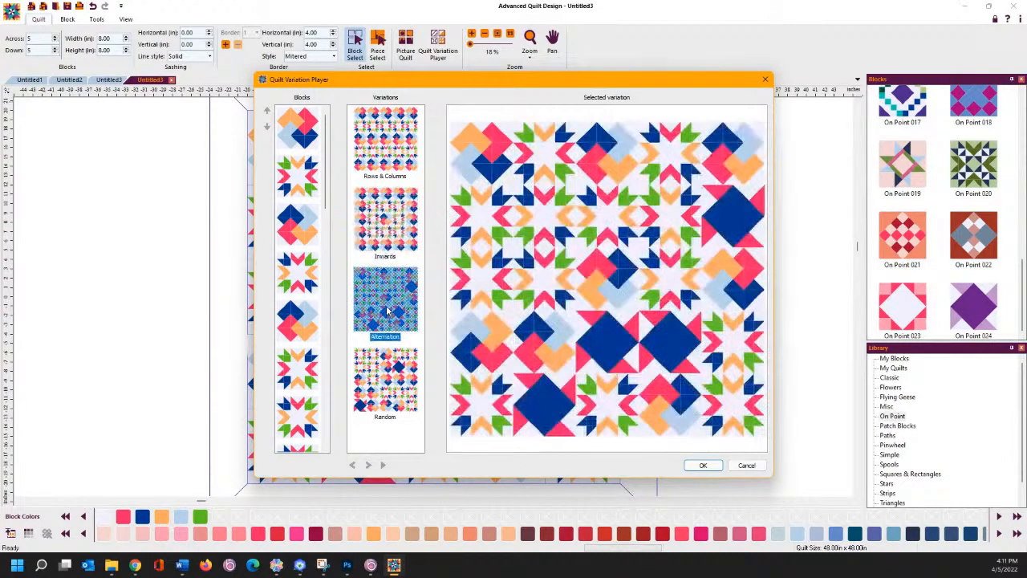
click(391, 388)
click(375, 241)
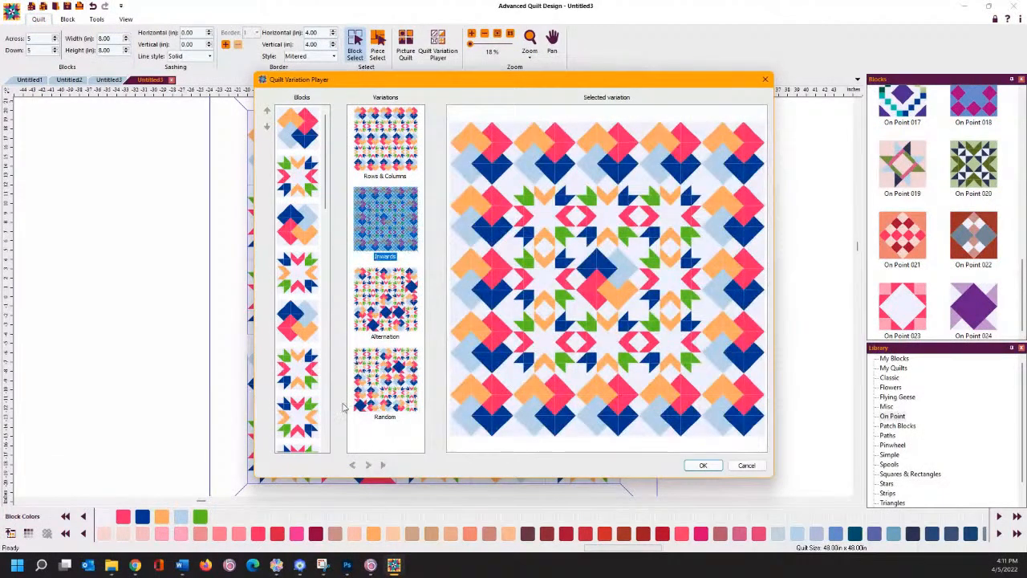
click(377, 279)
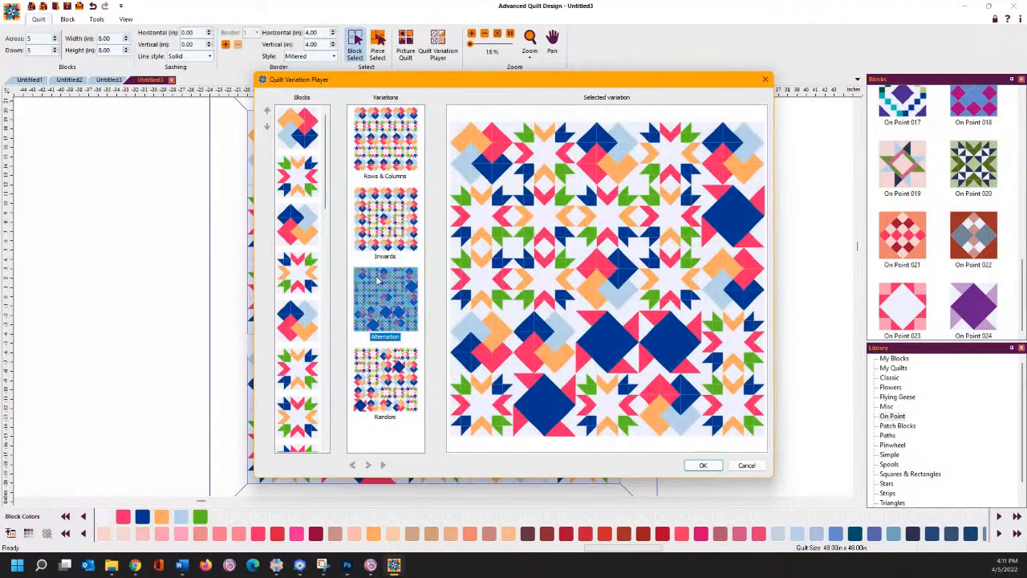
click(377, 383)
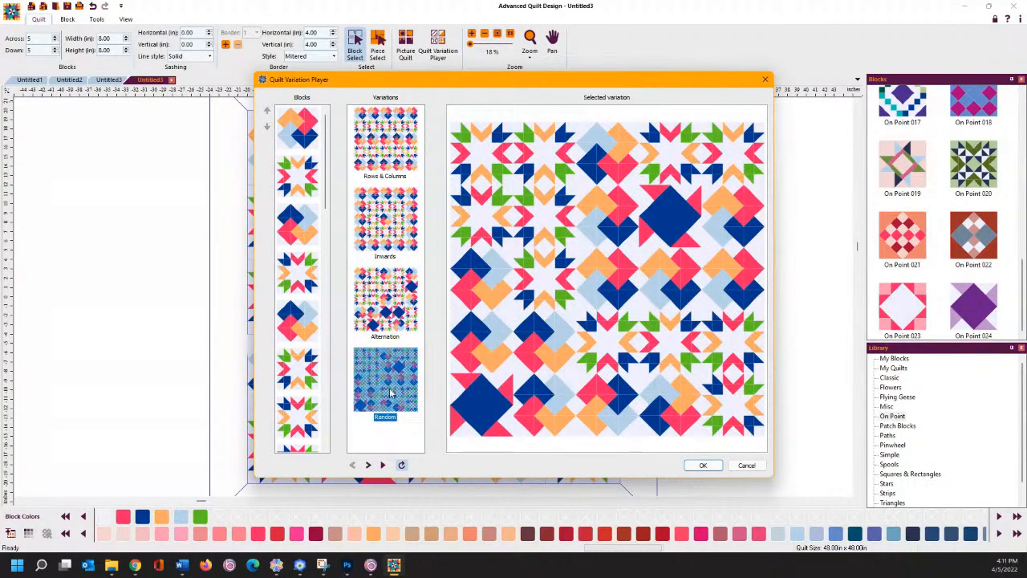
click(383, 465)
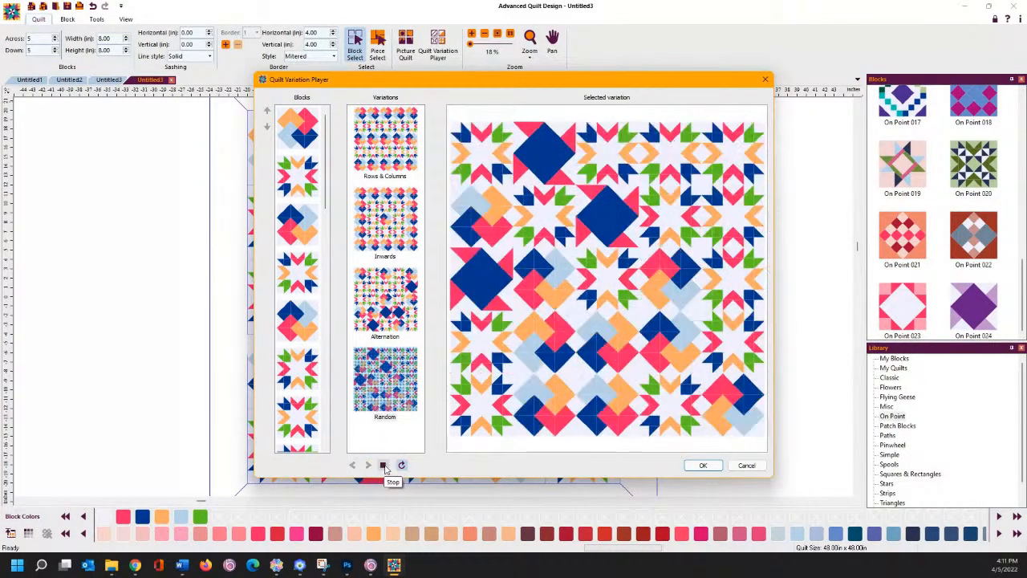
click(385, 466)
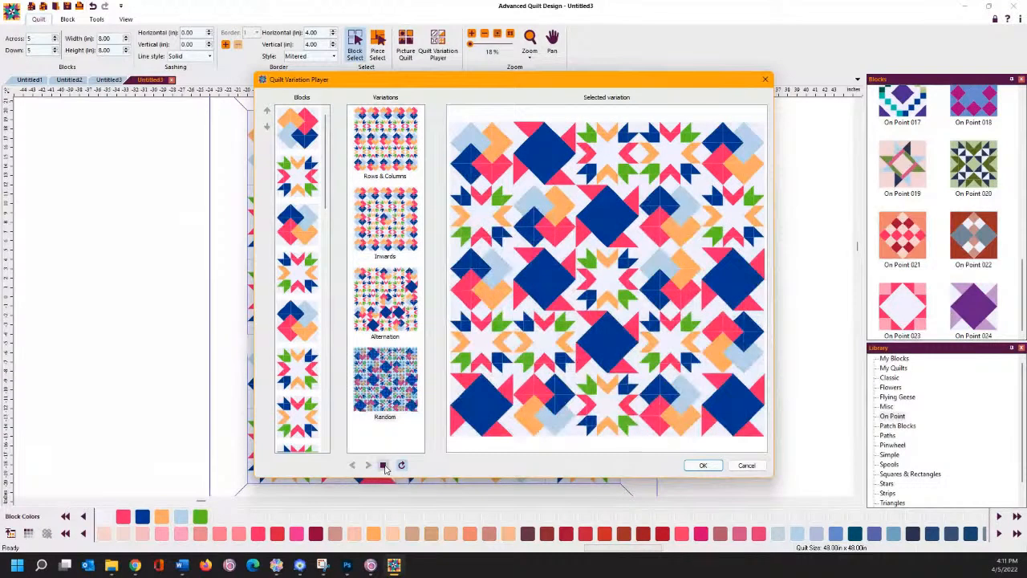
click(702, 465)
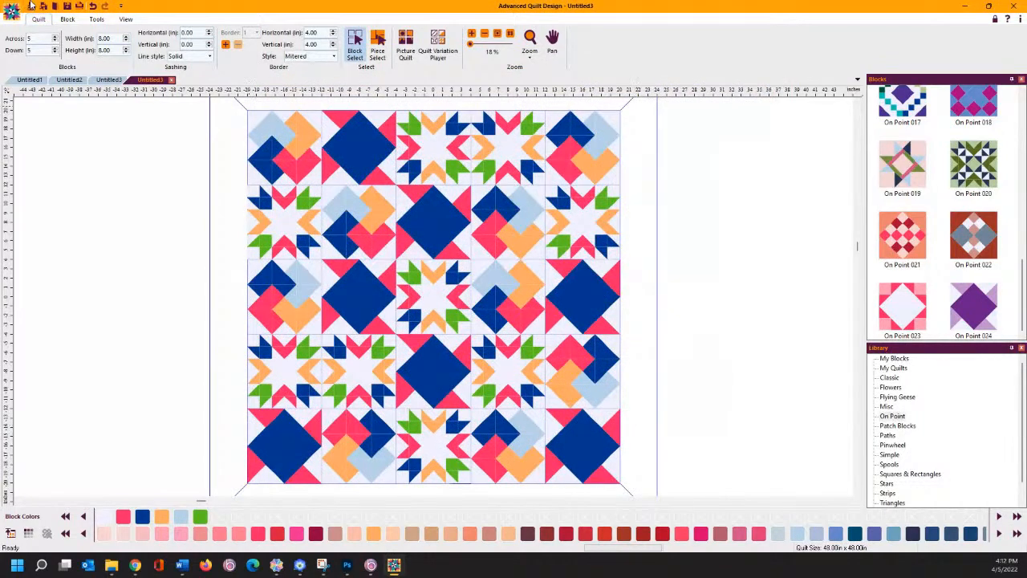
click(92, 6)
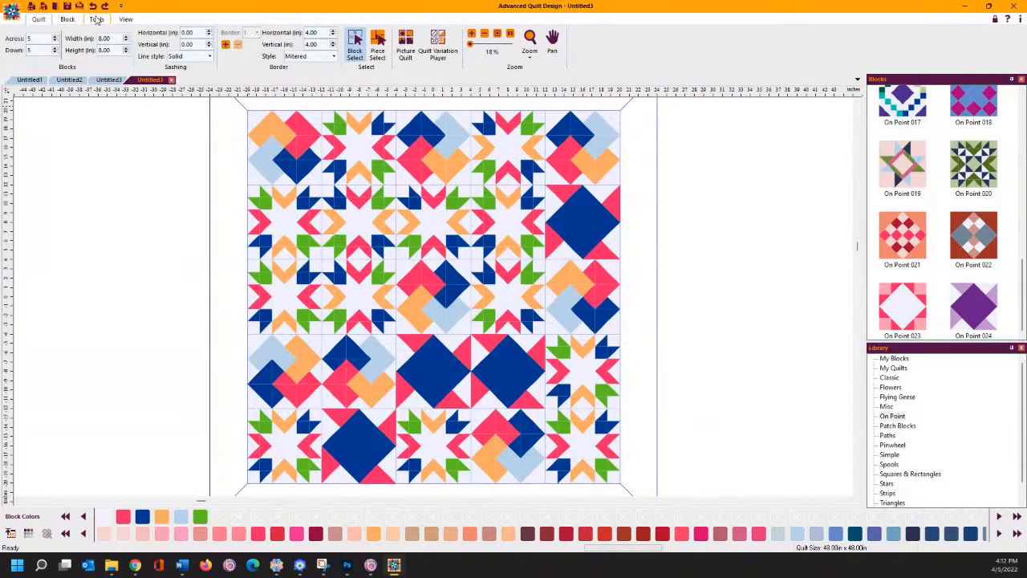
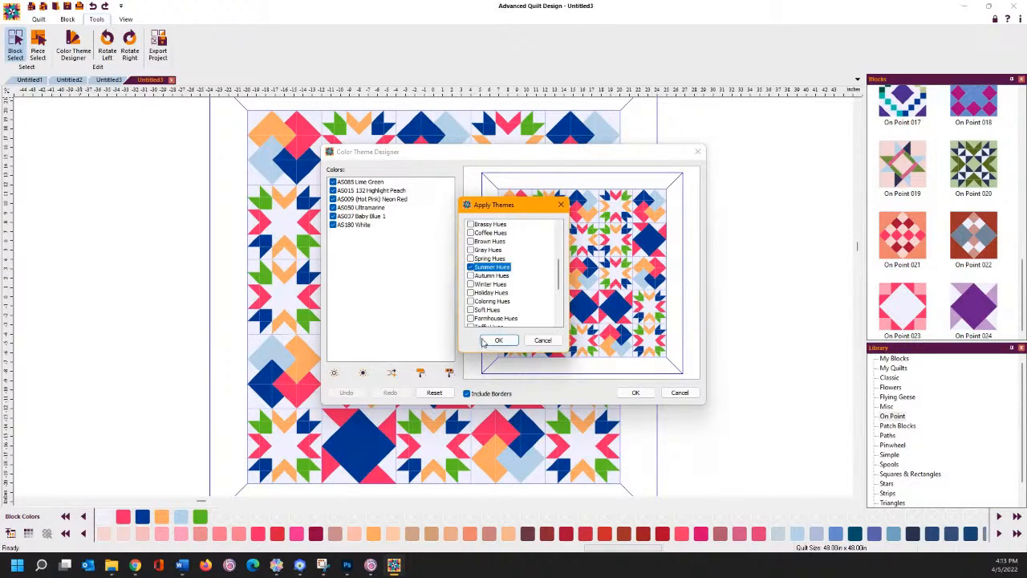
- Apply the Summer Hues theme, then reset the colours and preview Holiday Hues
click(498, 340)
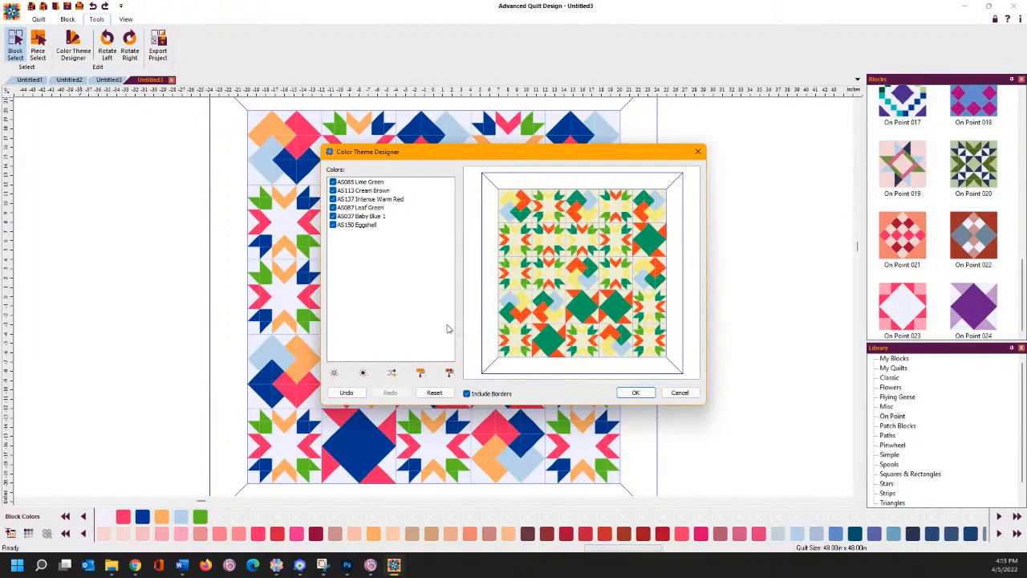
click(451, 374)
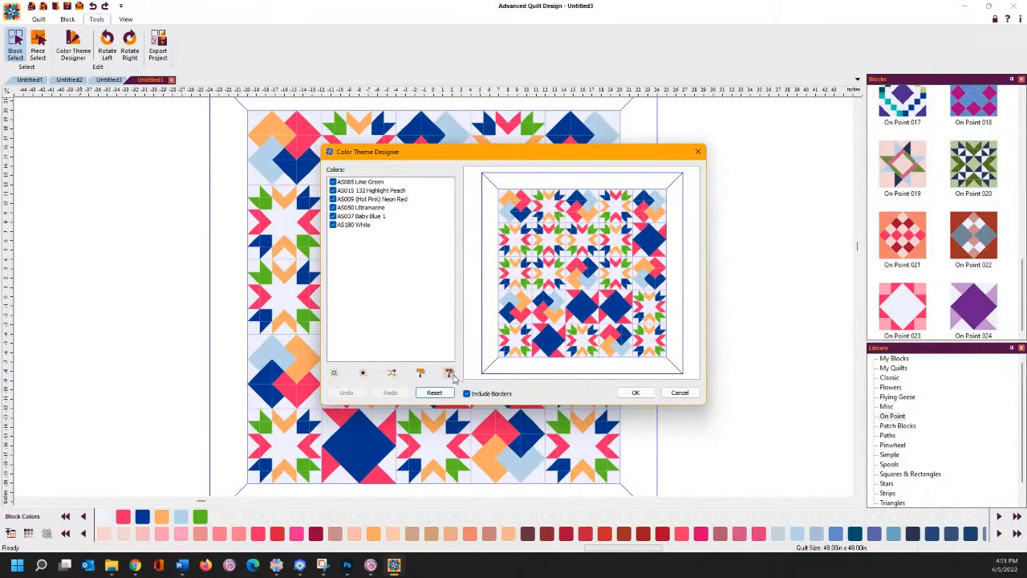
click(452, 376)
scroll(489, 289, down, 2)
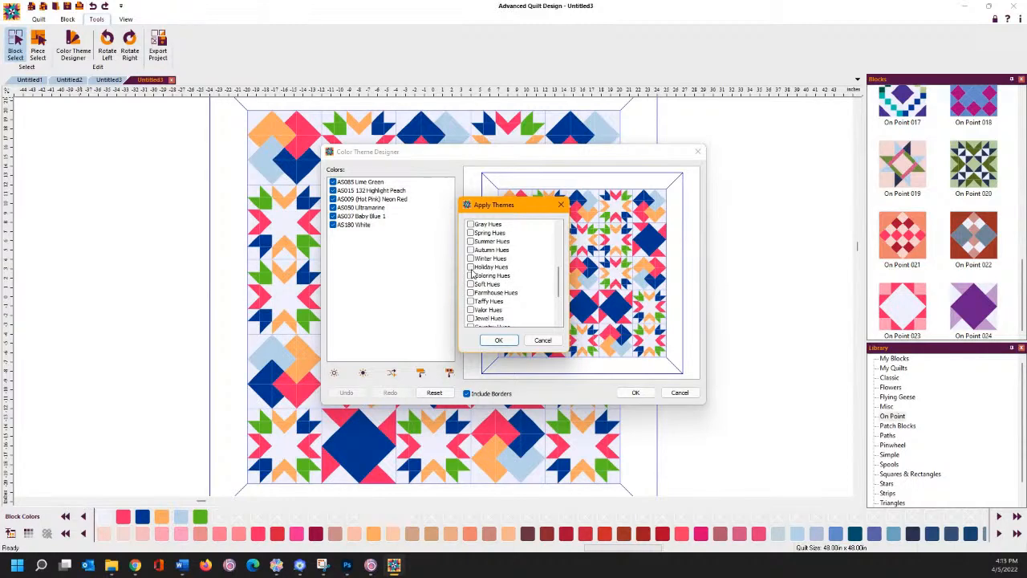
click(471, 271)
click(495, 340)
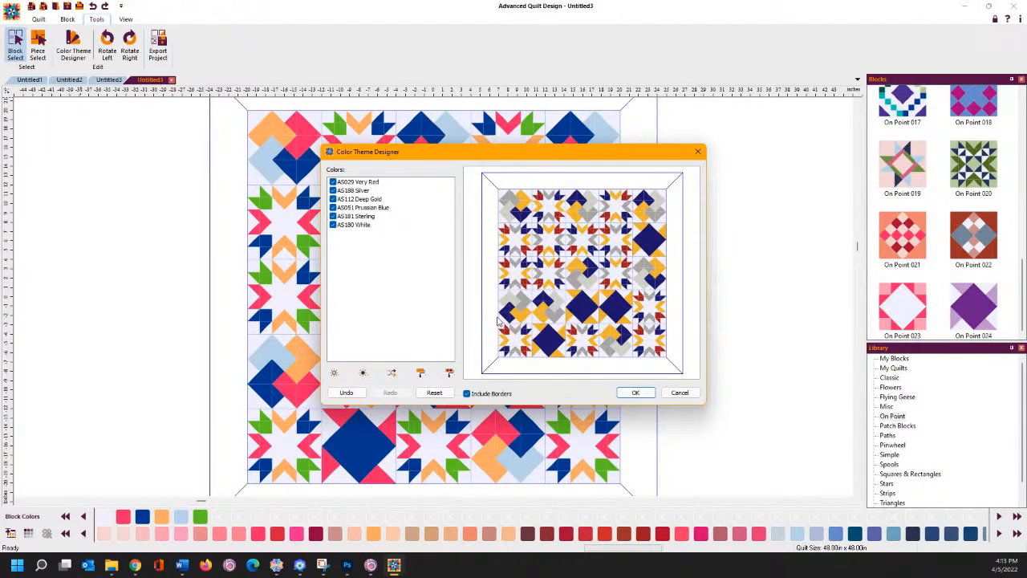
- Reset the quilt colours and preview the Pinks 5 theme
click(434, 393)
click(450, 374)
scroll(501, 298, down, 3)
scroll(501, 298, down, 4)
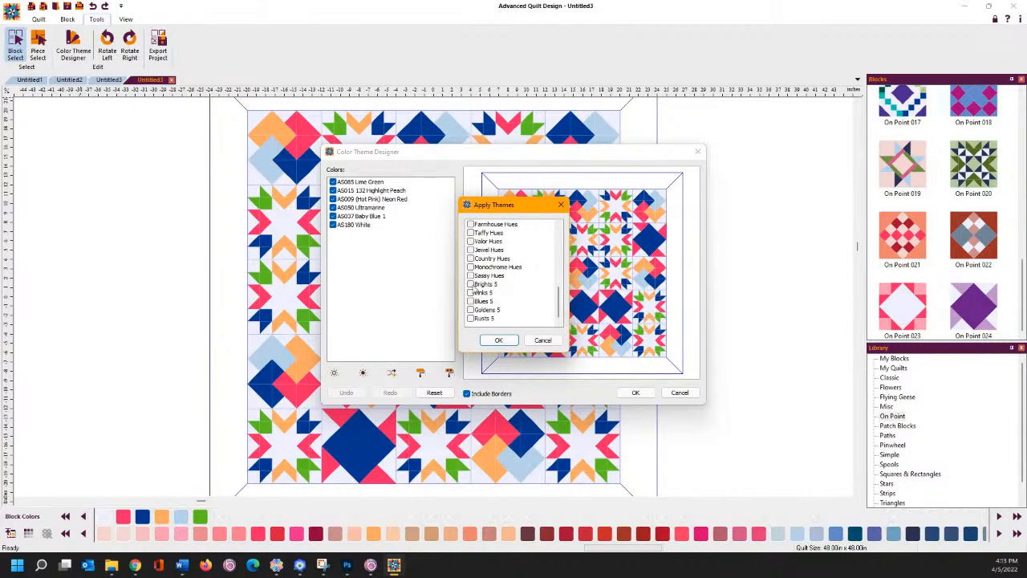
click(470, 293)
click(498, 341)
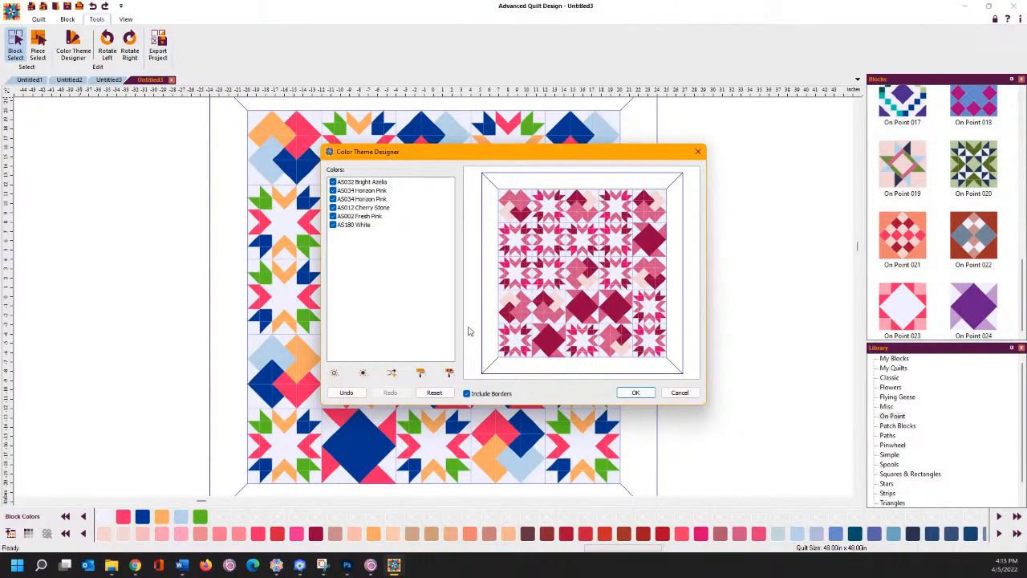
- Reset the quilt colours and preview the Winter Hues theme
click(433, 393)
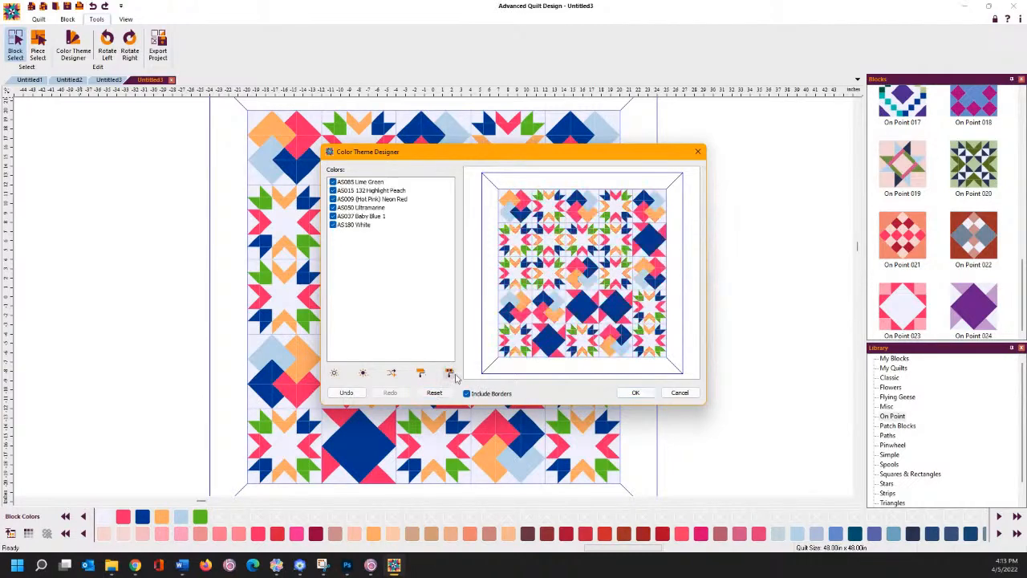
click(450, 375)
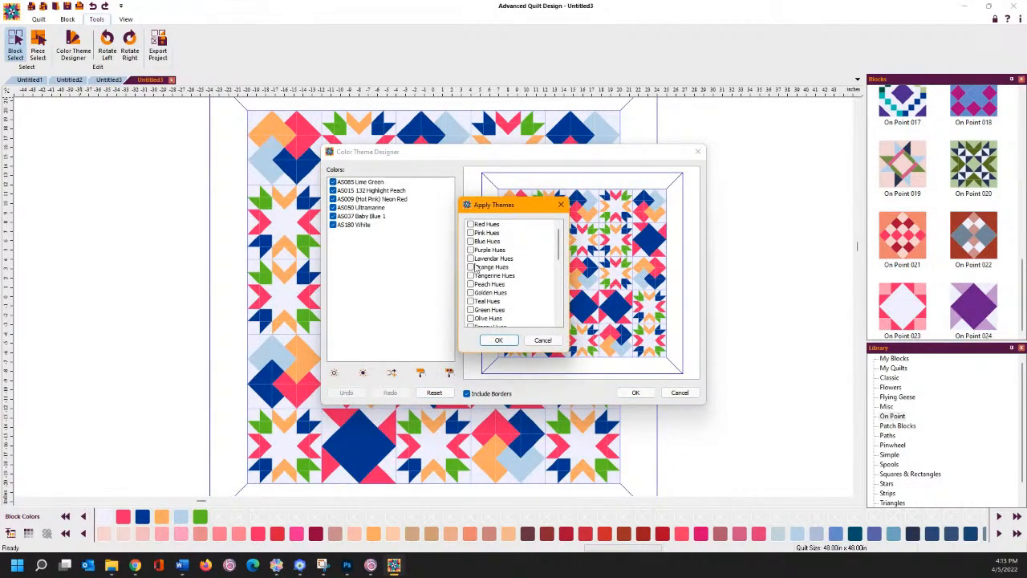
scroll(476, 268, down, 5)
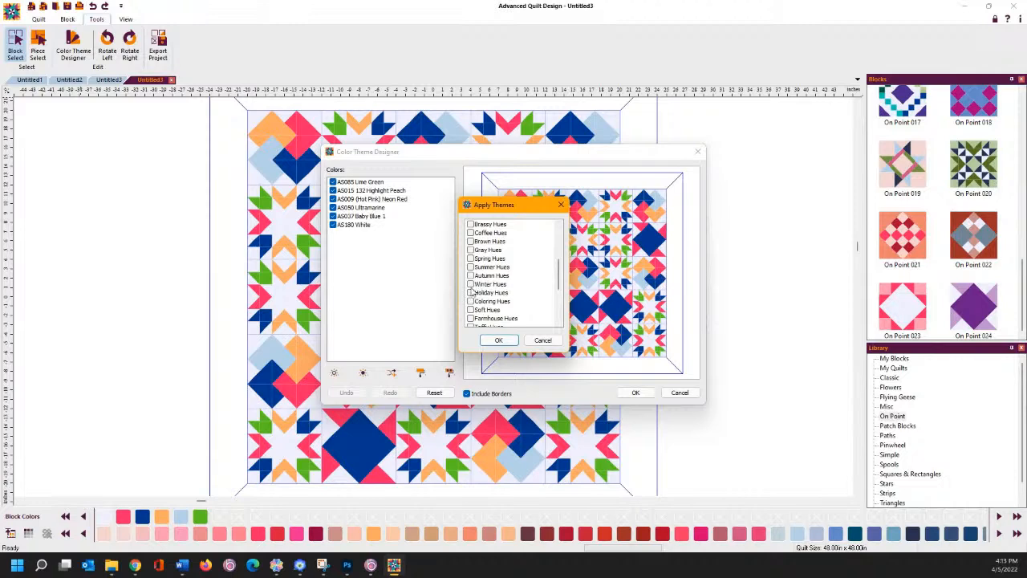
click(471, 284)
click(498, 340)
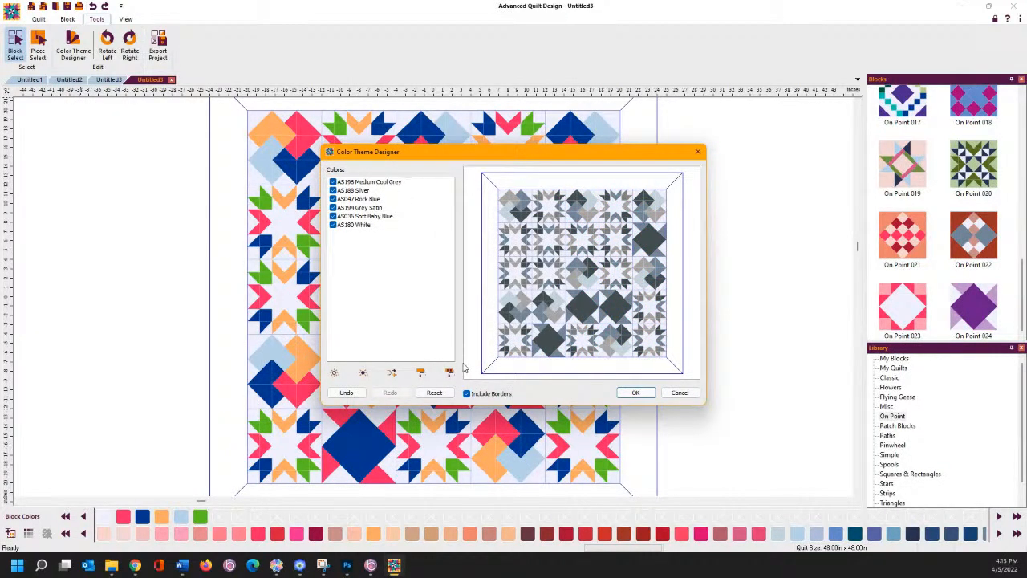
- Discard the grey theme and apply the purple Lavender Hues theme to the preview
click(437, 392)
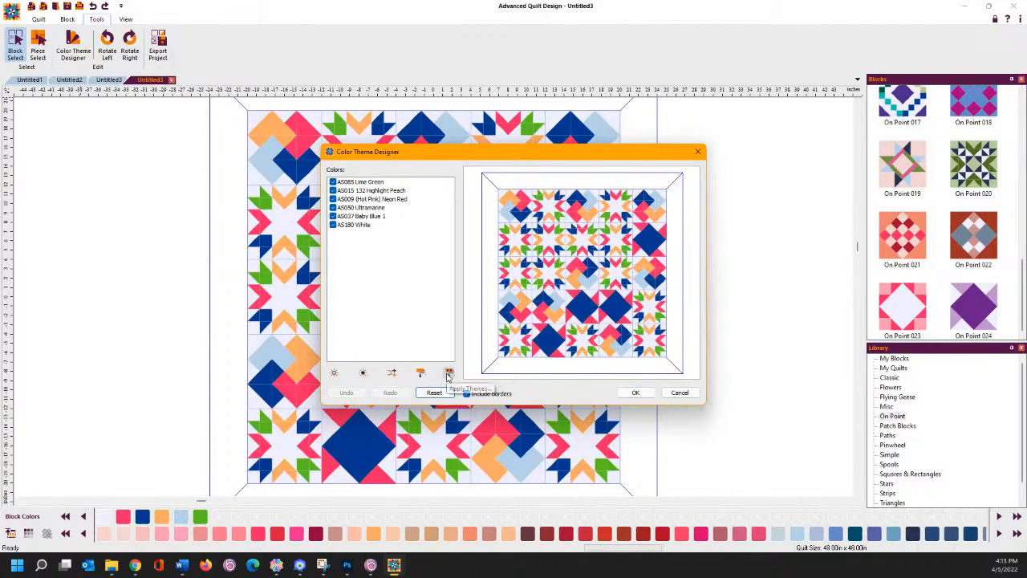
click(448, 374)
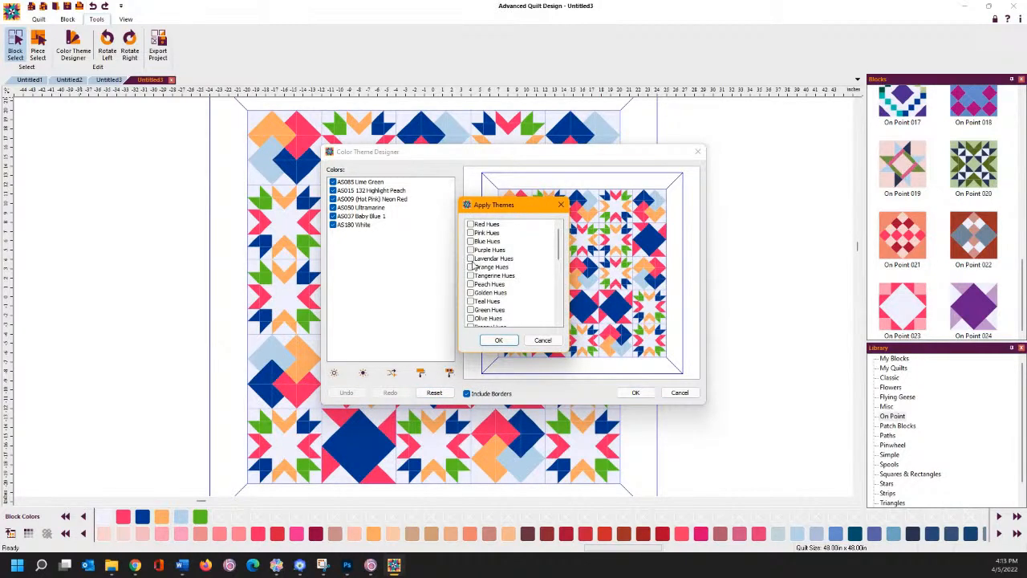
click(470, 259)
click(498, 340)
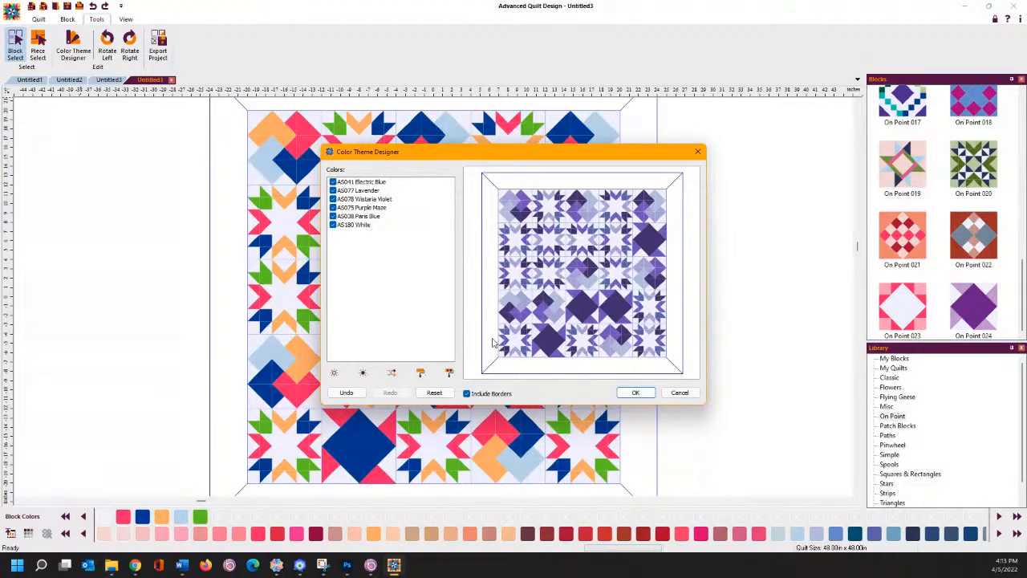
- Apply the Lavender Hues theme to the quilt, then undo it to restore the original colours
click(640, 393)
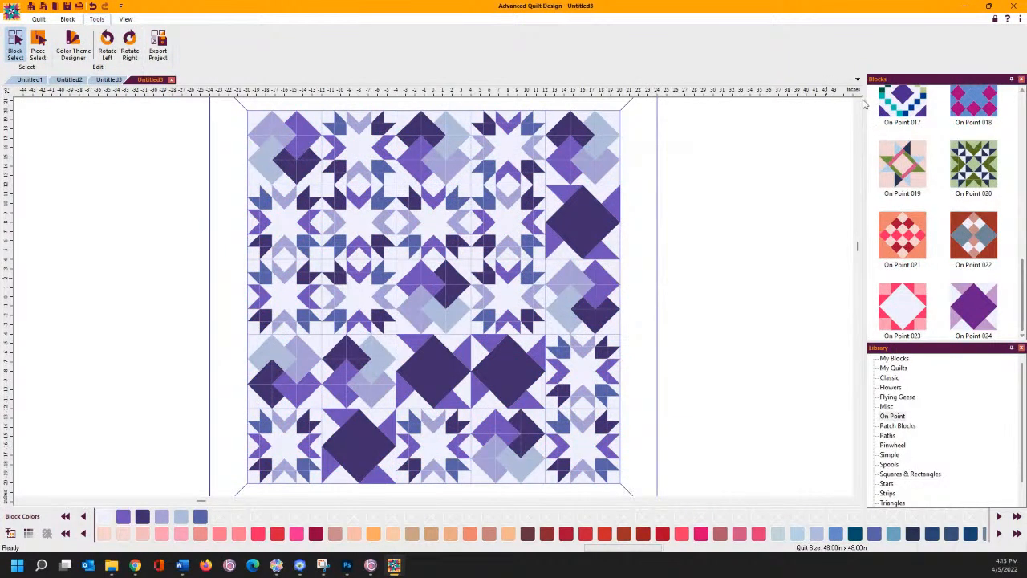
click(93, 6)
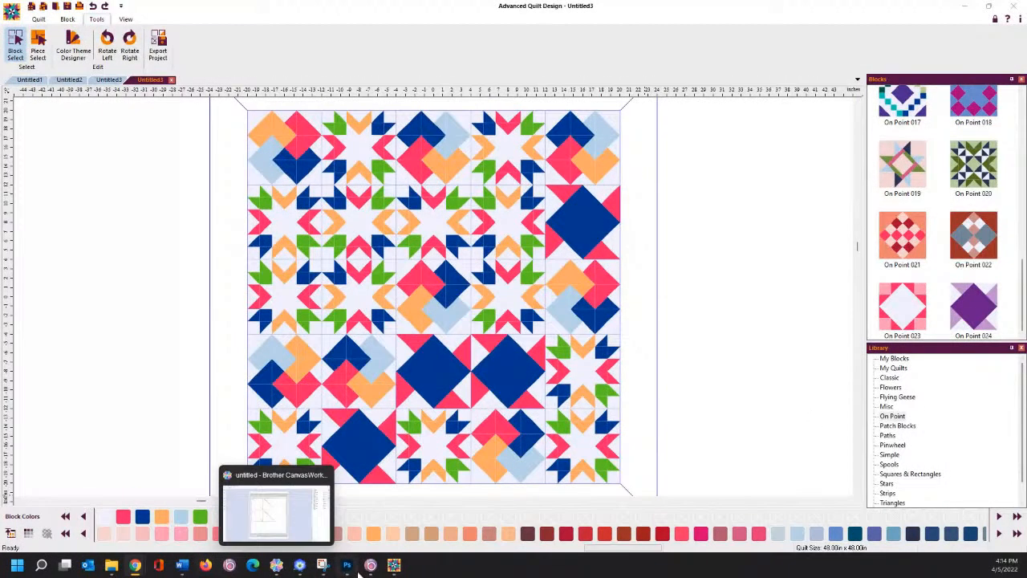
- Switch to PE-DESIGN Layout & Editing, float the Sewing Order pane, then close it
click(301, 567)
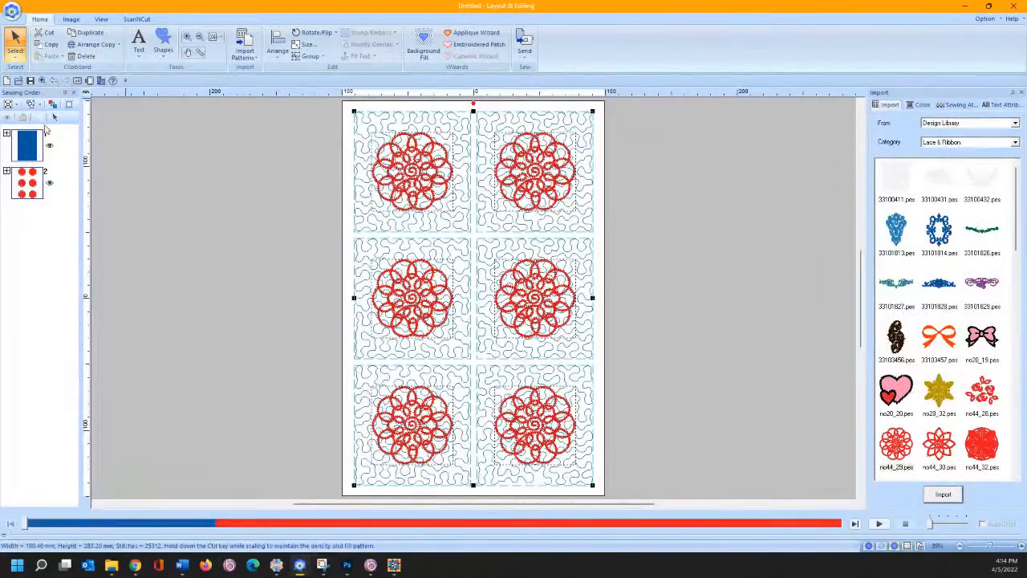
drag(56, 95, 245, 173)
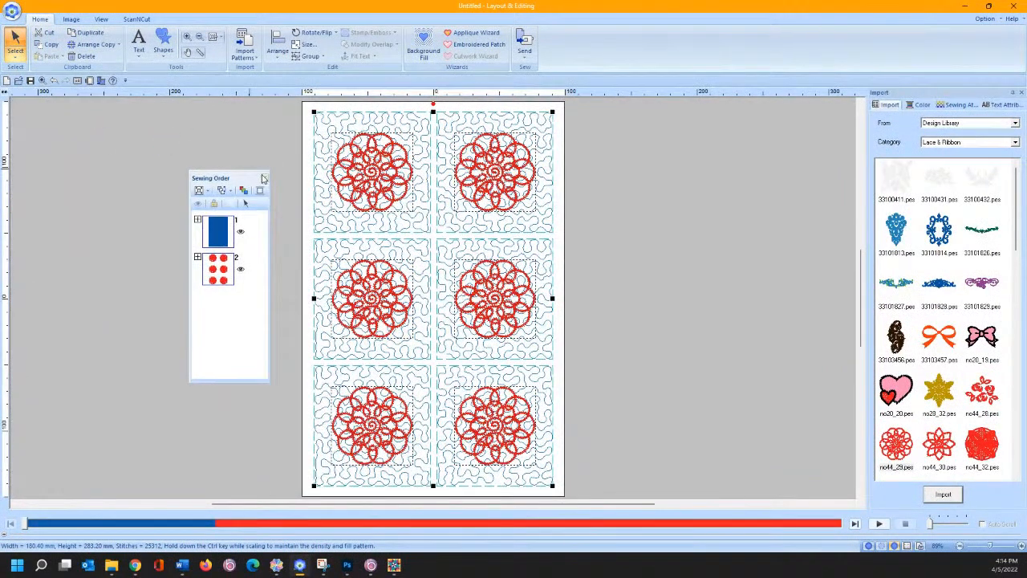
click(263, 177)
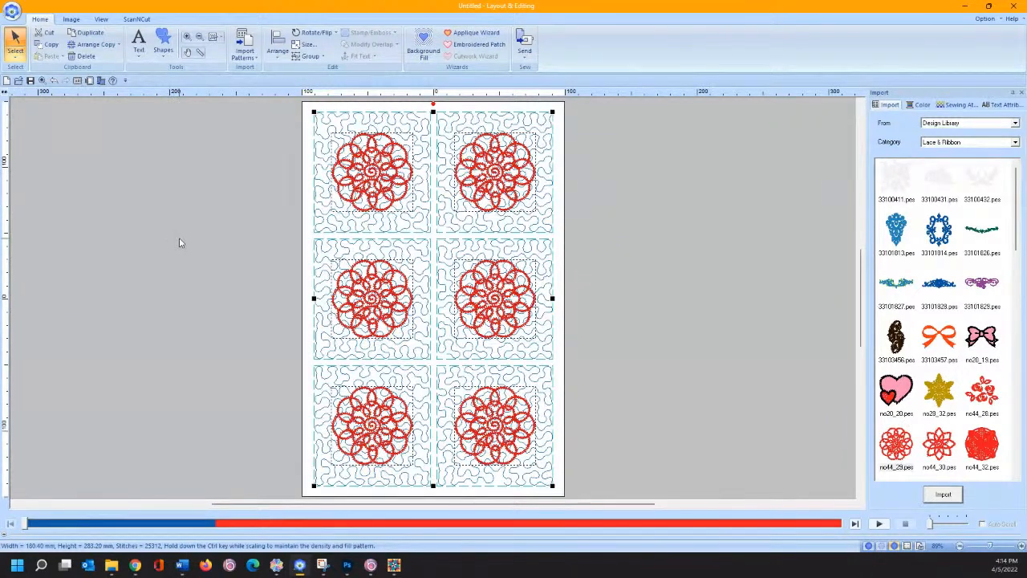
- Reopen Sewing Order from the View menu, dock it at the left, and set it to auto-hide
click(101, 19)
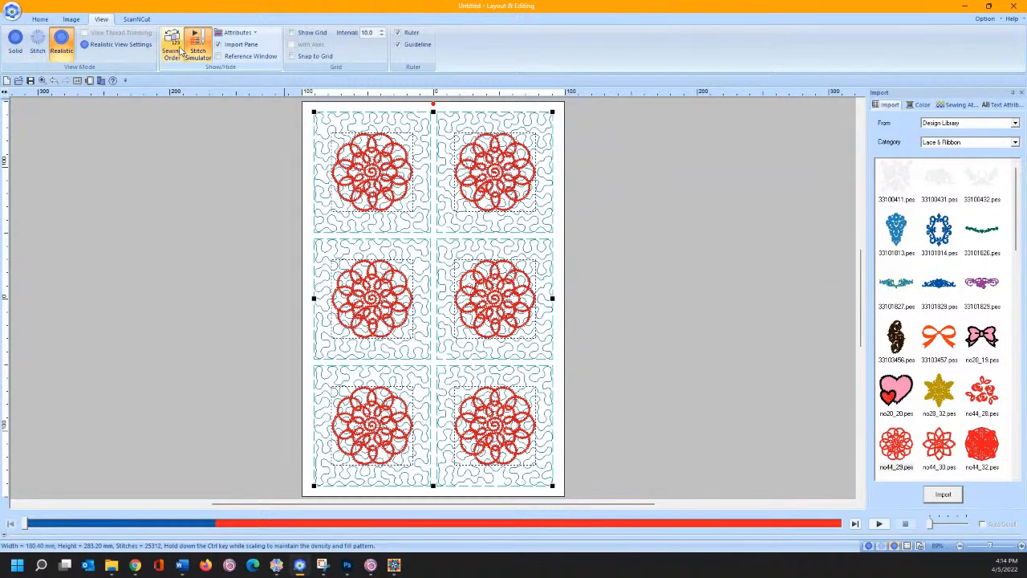
click(172, 47)
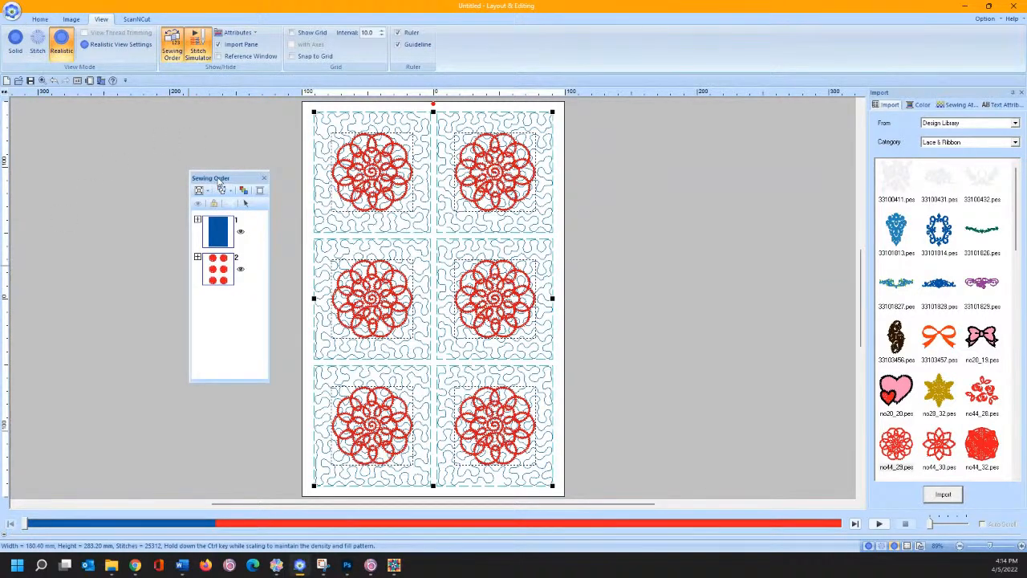
double_click(219, 181)
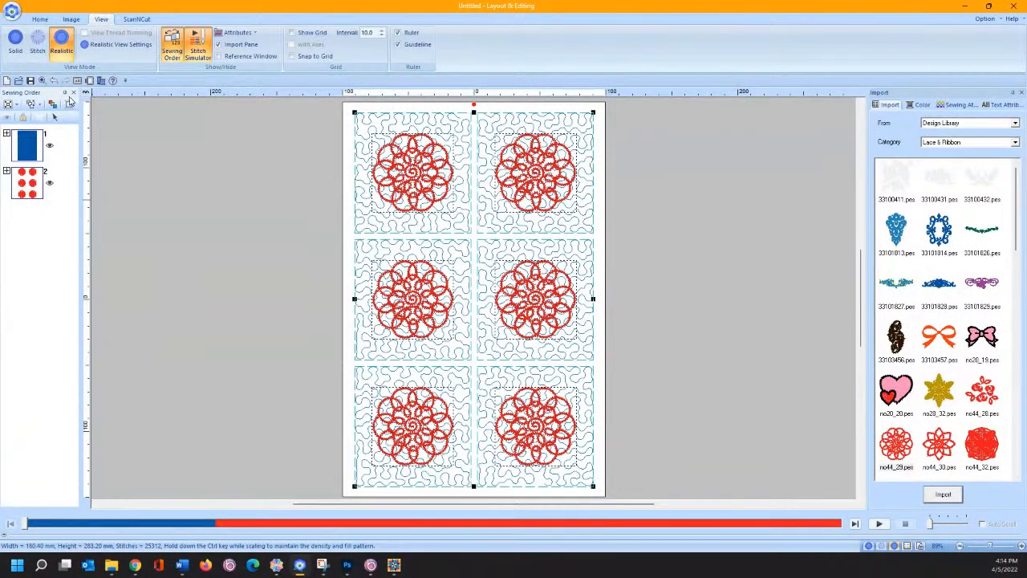
click(65, 93)
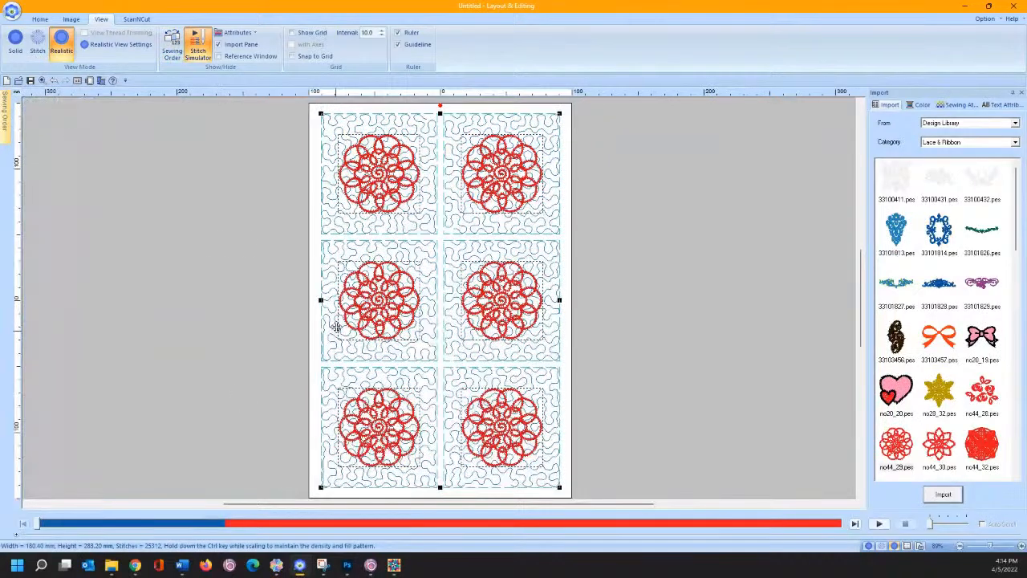
- Deselect the lace designs, pin the Sewing Order pane open, then pull it out to float
mouse_move(4, 93)
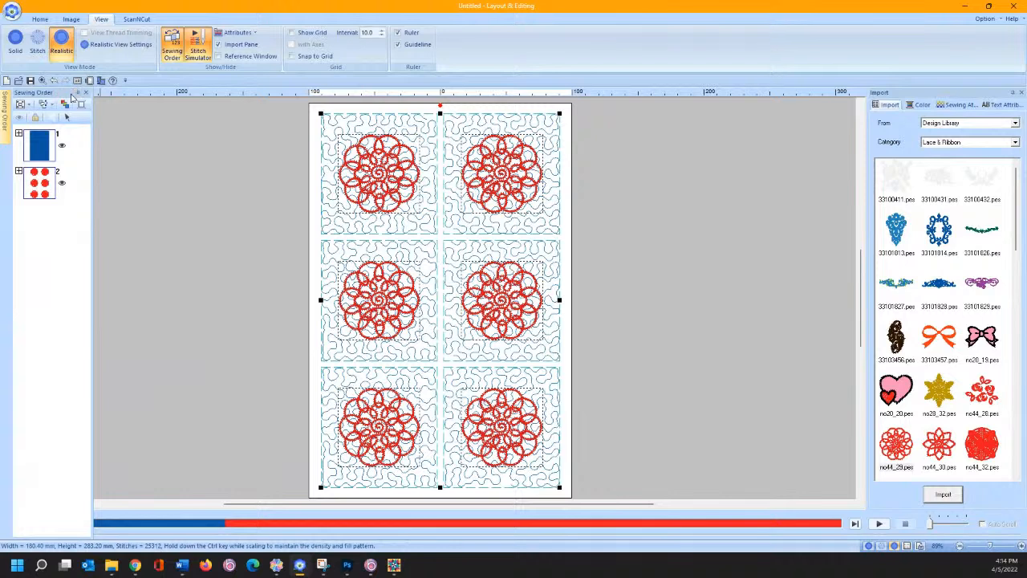
click(126, 176)
mouse_move(4, 122)
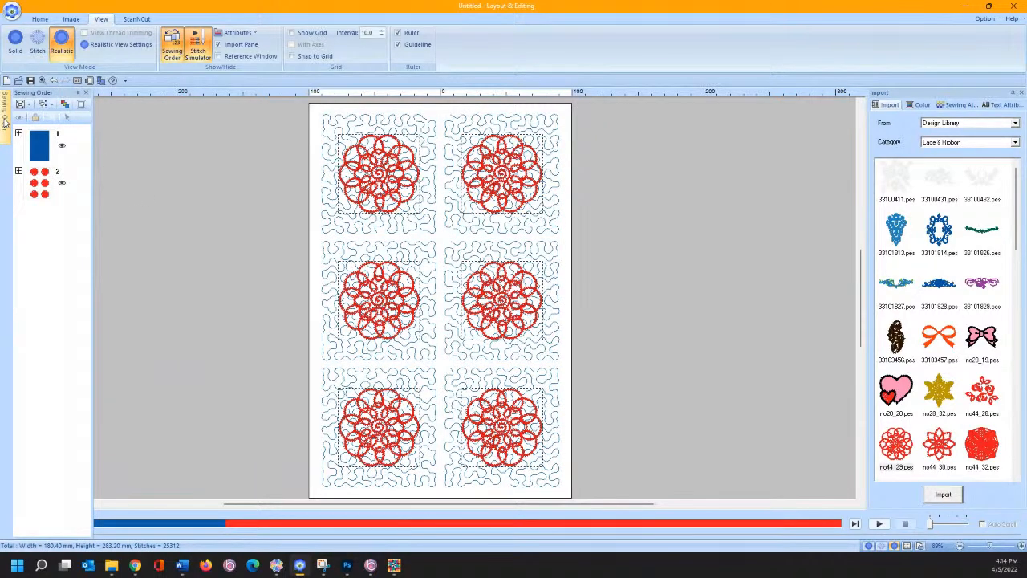
click(86, 92)
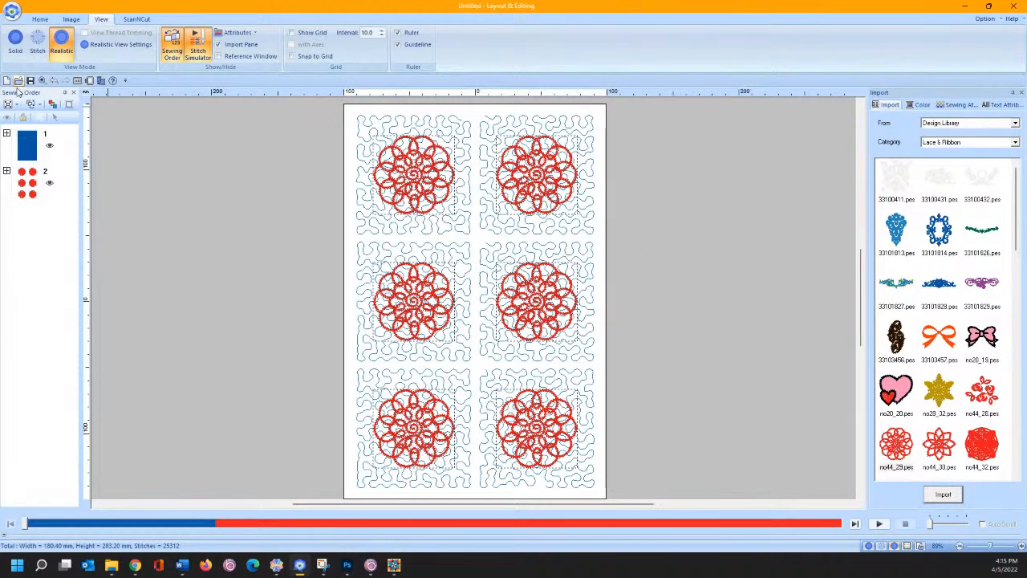
drag(29, 94, 715, 120)
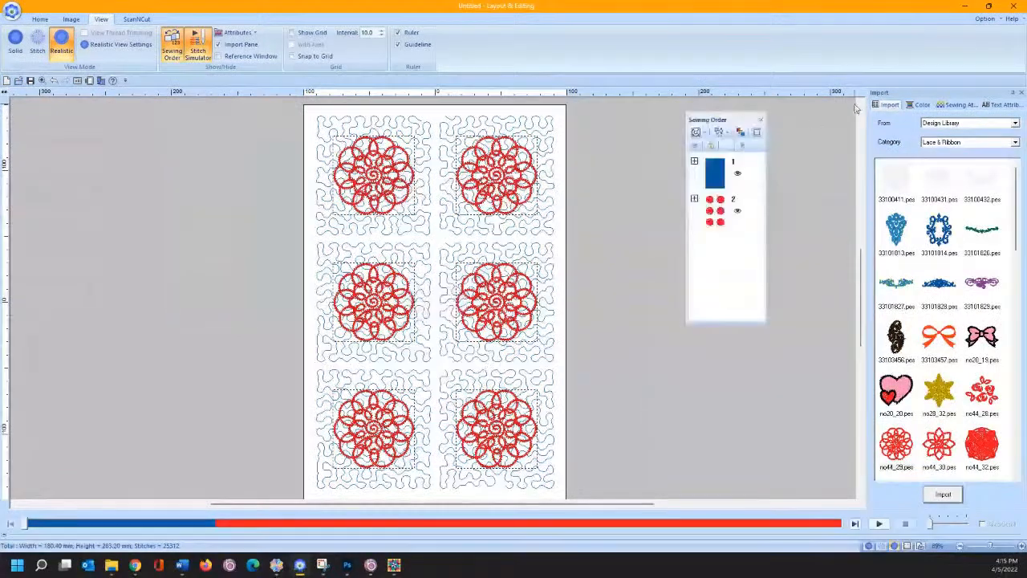
- Pull the Sewing Order, Color, Sewing Attributes and Text Attributes panes out as floating panes
drag(889, 94, 537, 132)
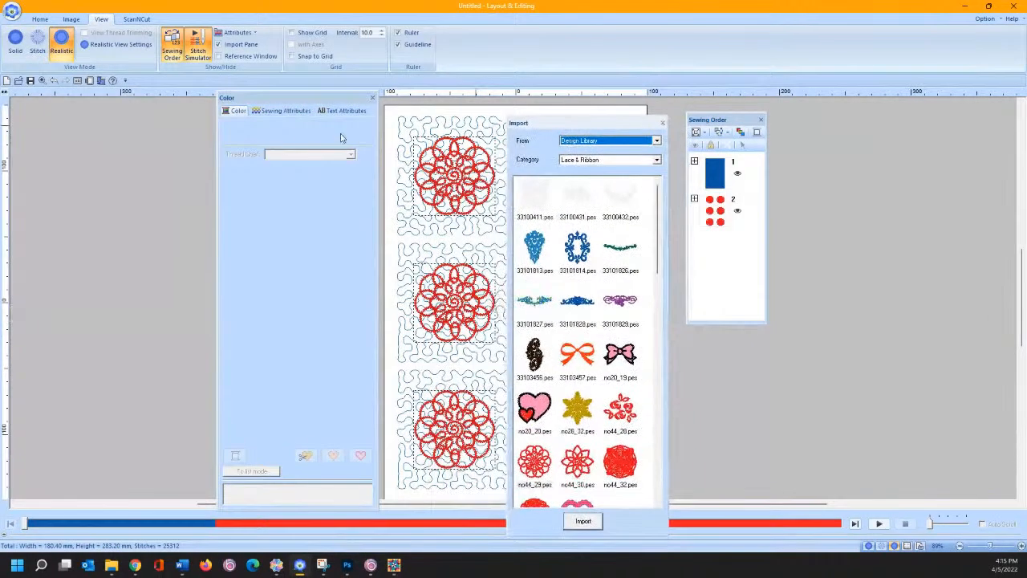
drag(235, 111, 124, 130)
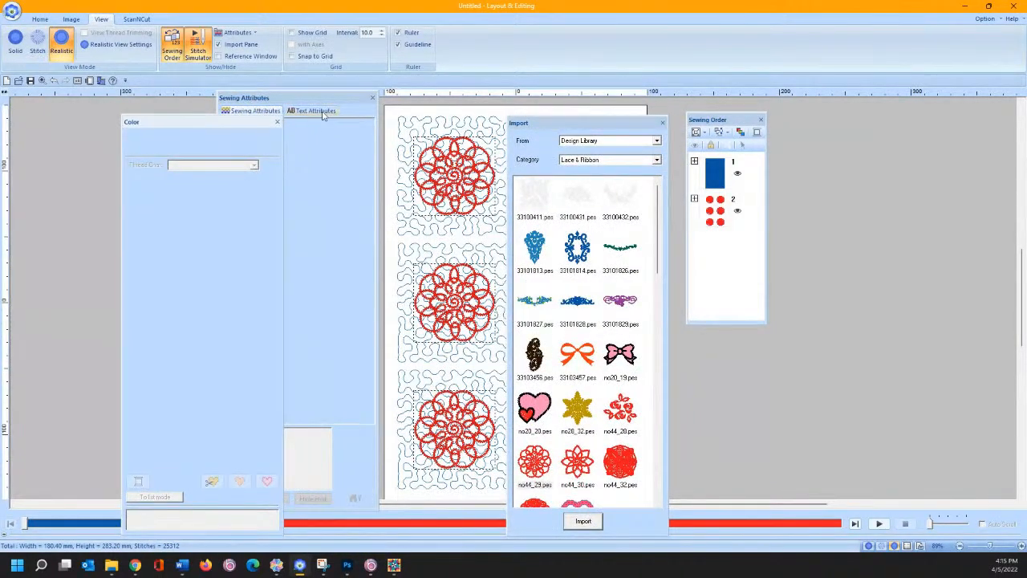
drag(265, 110, 739, 123)
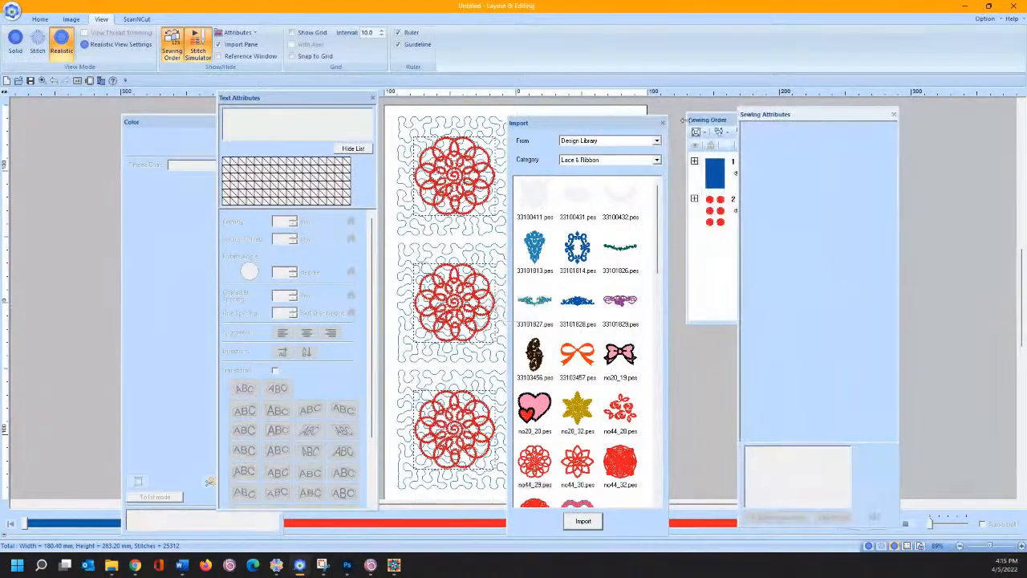
drag(281, 101, 356, 112)
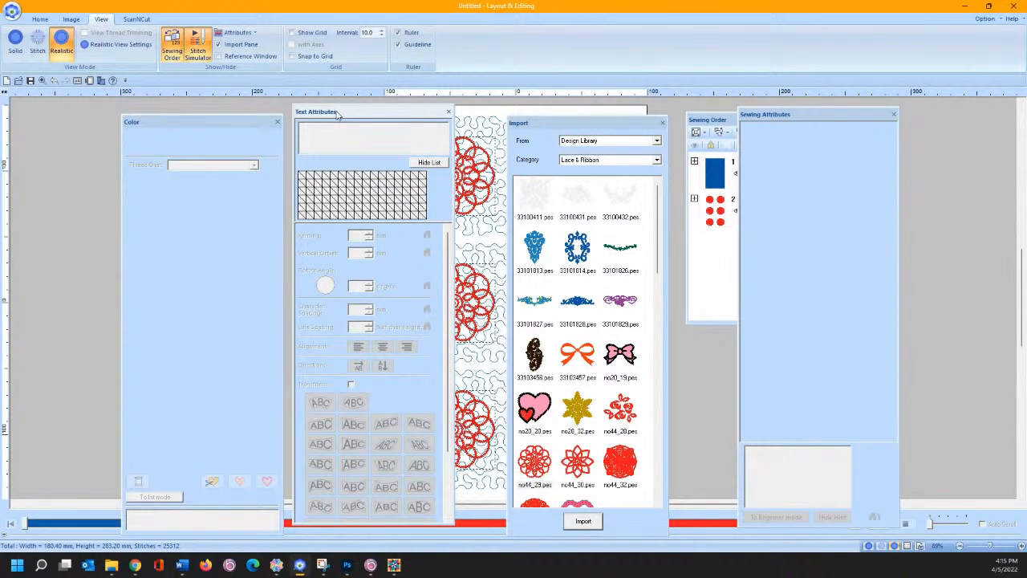
mouse_move(337, 114)
mouse_down()
mouse_move(421, 198)
mouse_move(452, 144)
mouse_move(350, 101)
mouse_move(377, 105)
mouse_move(340, 107)
mouse_move(369, 106)
mouse_move(493, 295)
mouse_move(603, 331)
mouse_move(587, 331)
mouse_up()
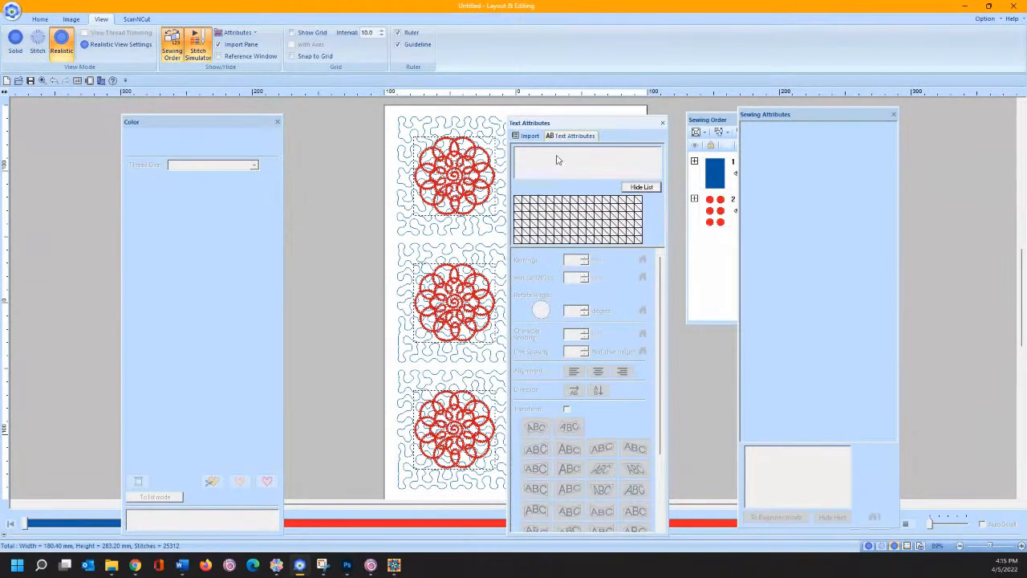
- Tab the Sewing Attributes, Import and Color panes together on the right; dock Sewing Order left
drag(797, 116, 591, 337)
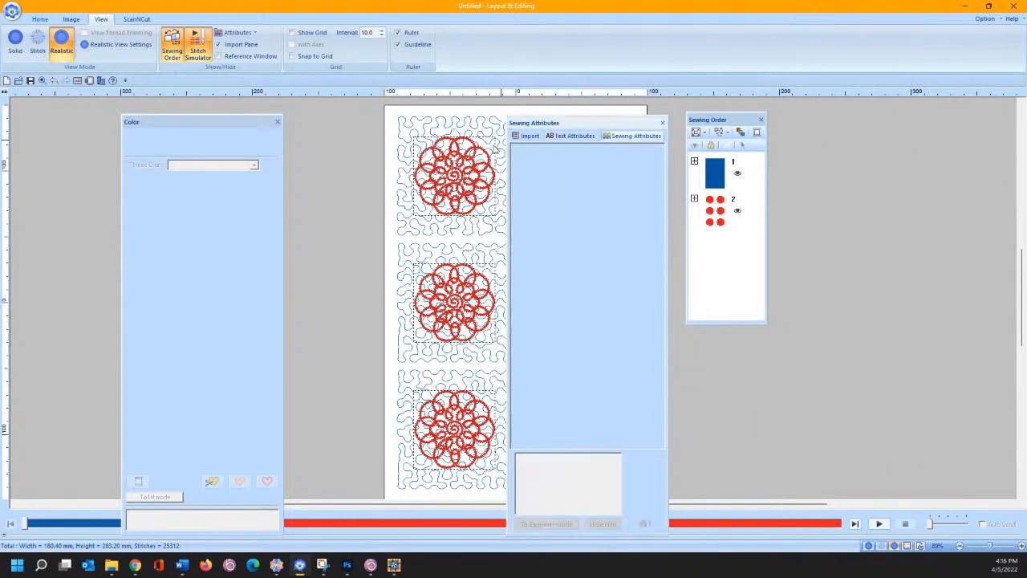
drag(204, 136, 586, 339)
drag(557, 122, 541, 308)
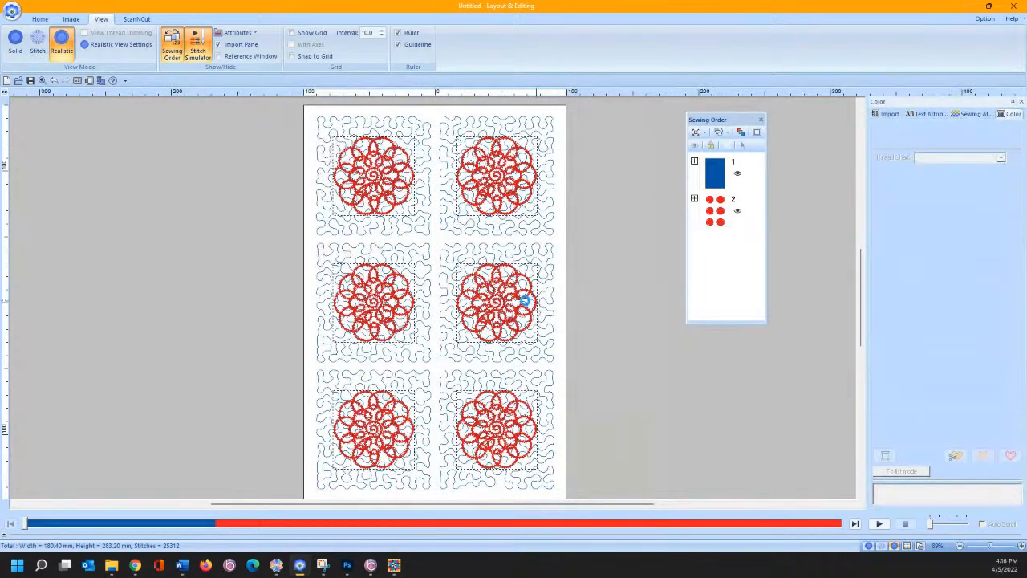
drag(723, 124, 418, 307)
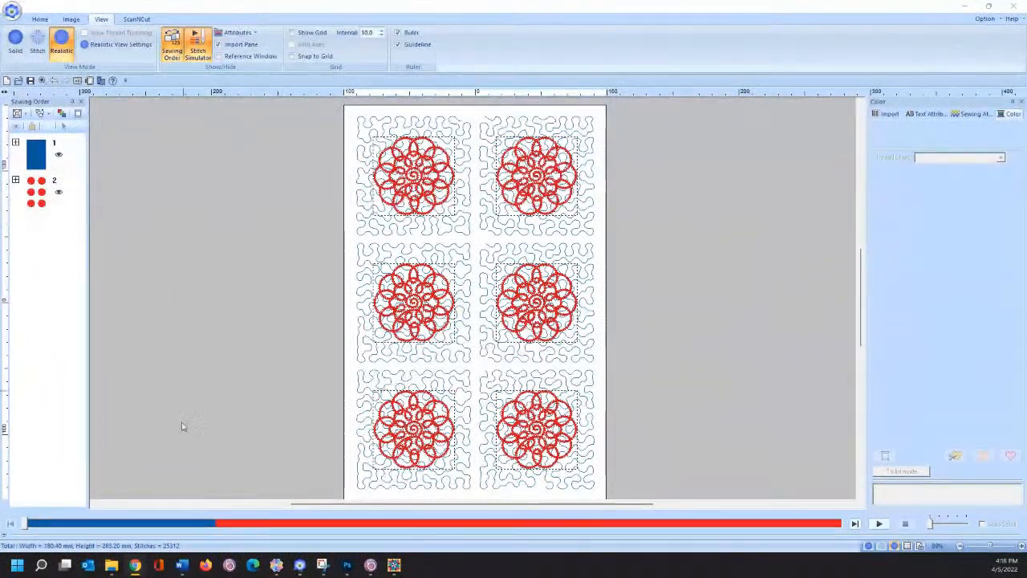
- Switch to Advanced Quilt Design, open the quilt's Print Preview, and zoom in two steps
mouse_move(395, 567)
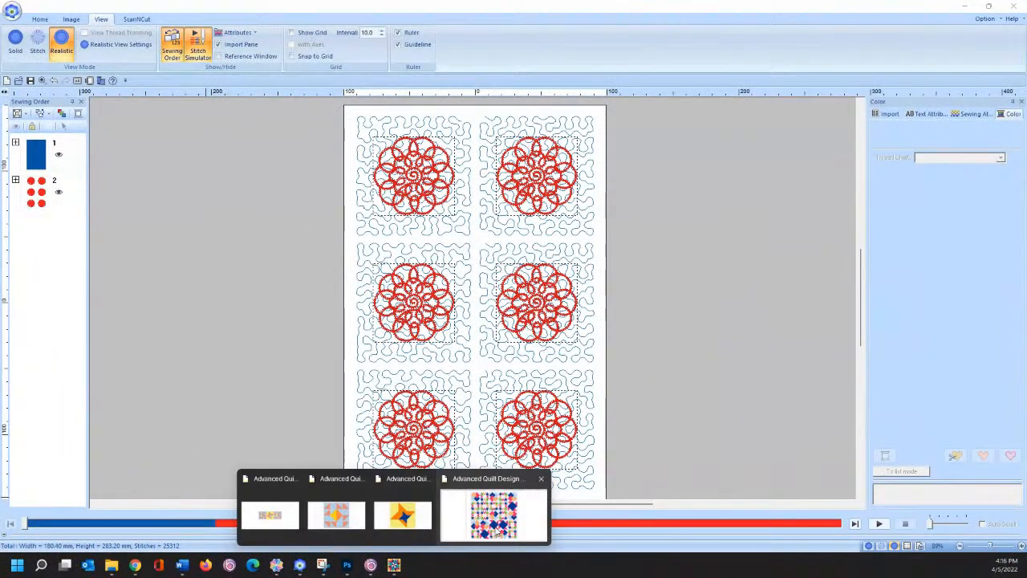
click(494, 513)
click(11, 12)
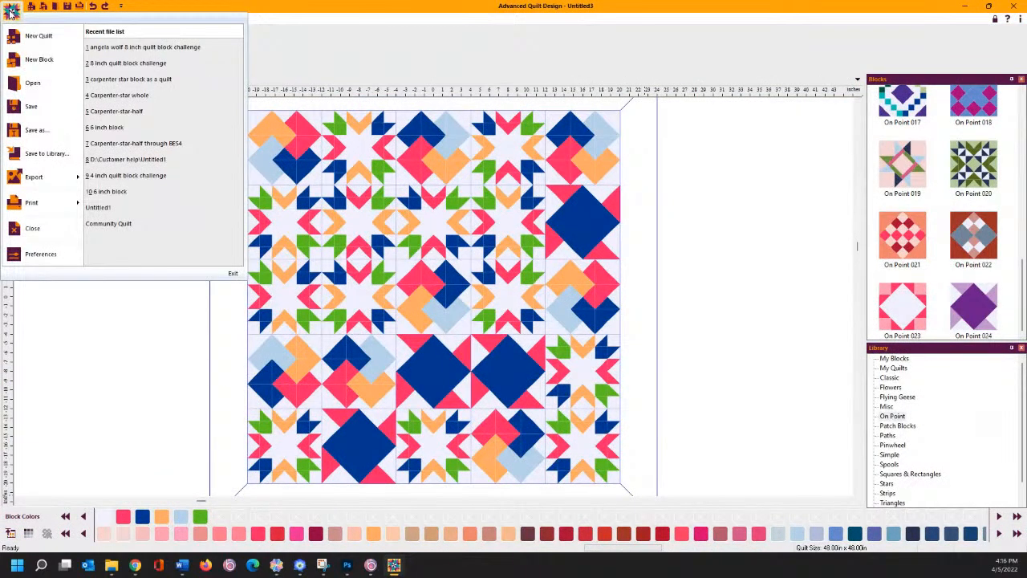
mouse_move(77, 214)
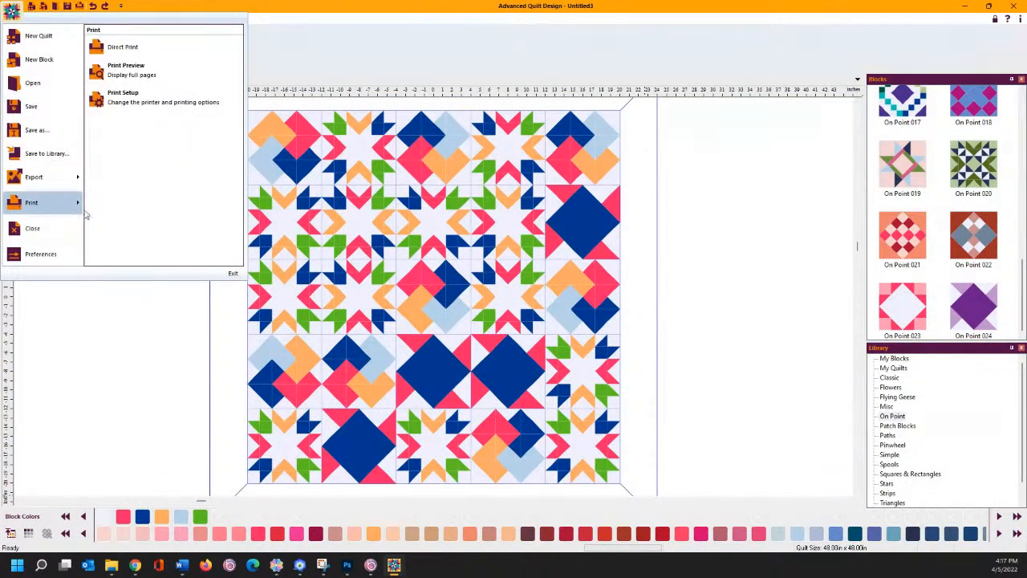
click(144, 79)
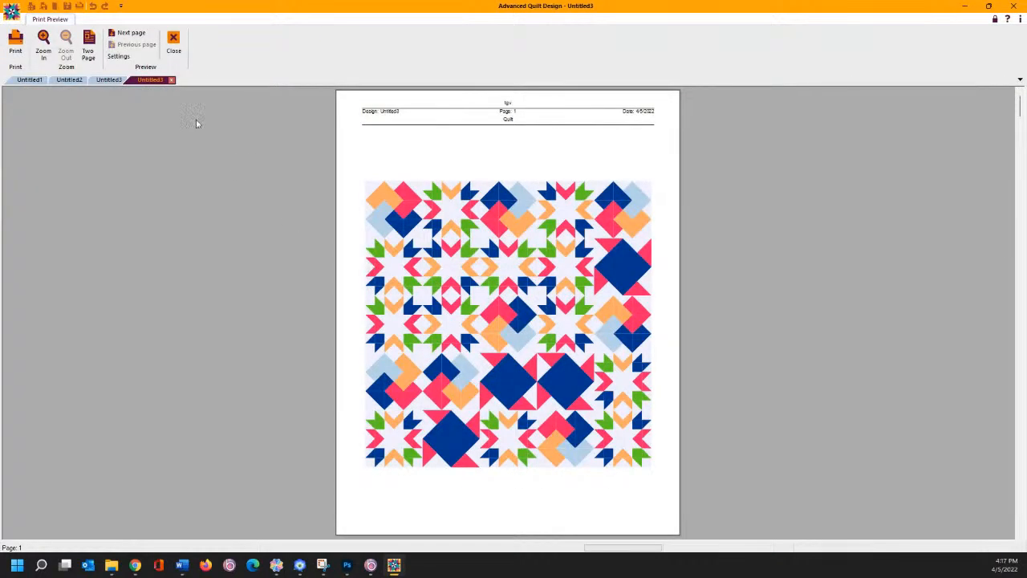
click(133, 41)
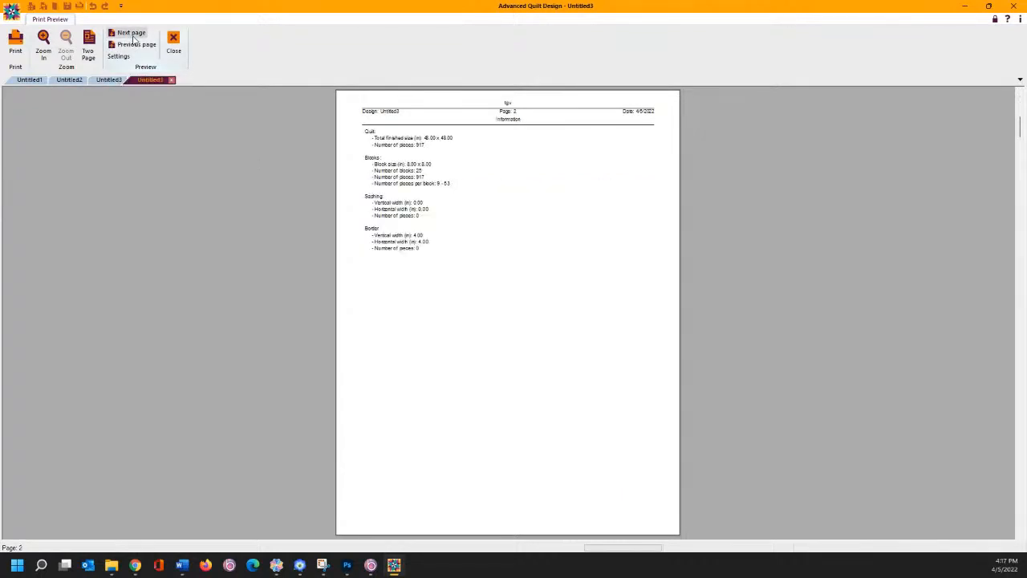
click(438, 163)
click(438, 164)
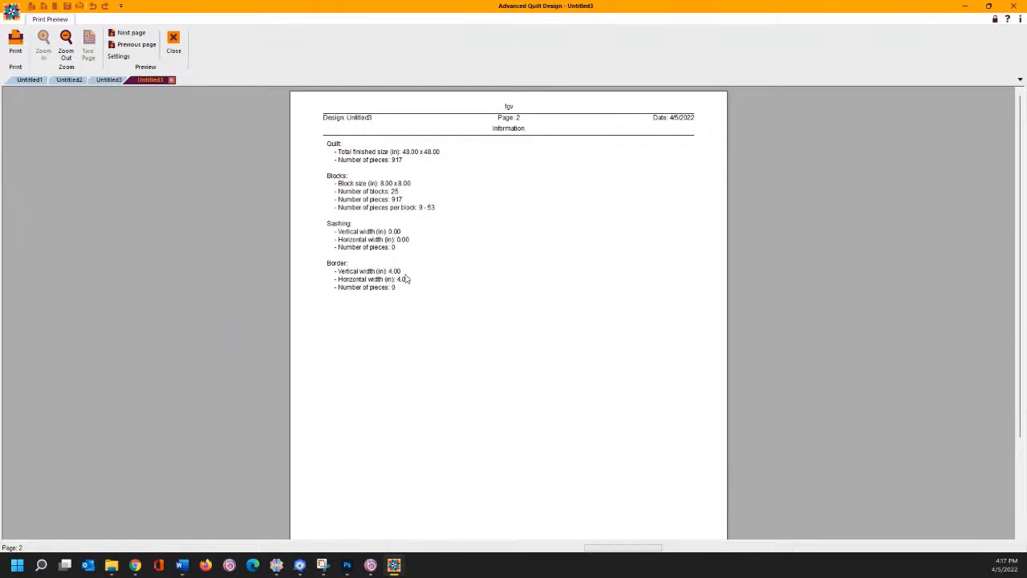
- Page forward through Piece Analysis and the Pieces pages to Fabric Analysis on page 15
click(132, 33)
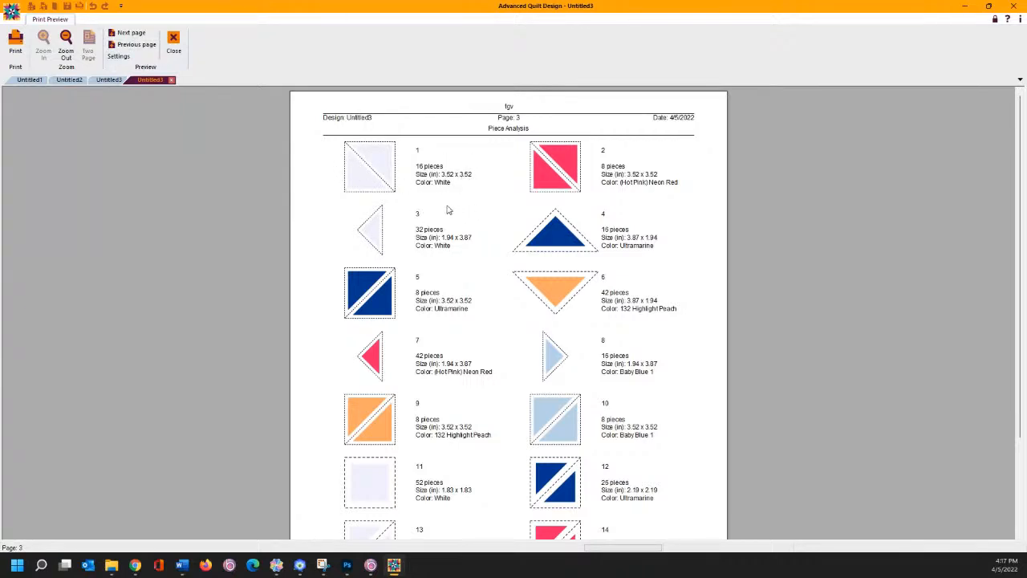
click(129, 34)
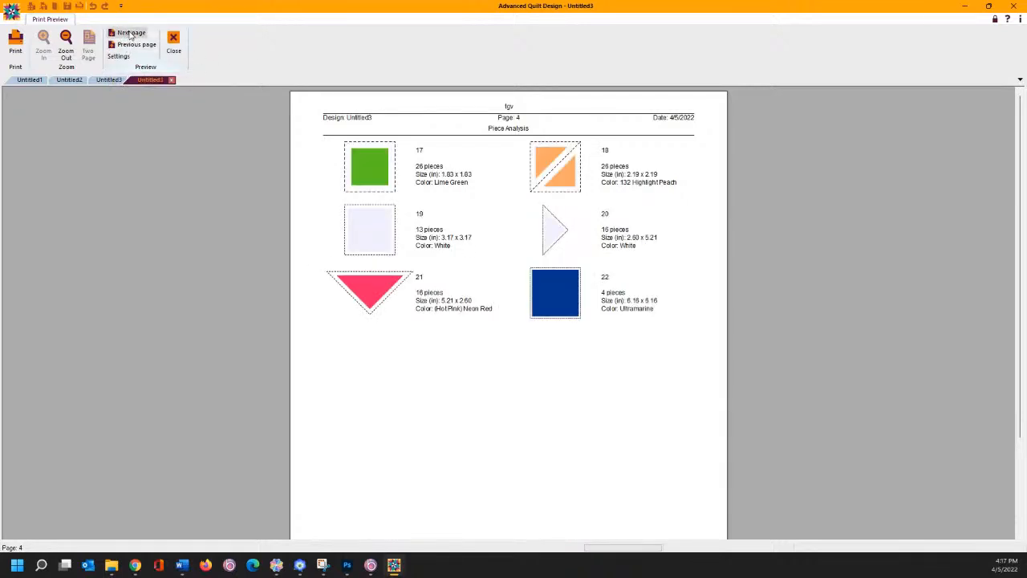
click(128, 34)
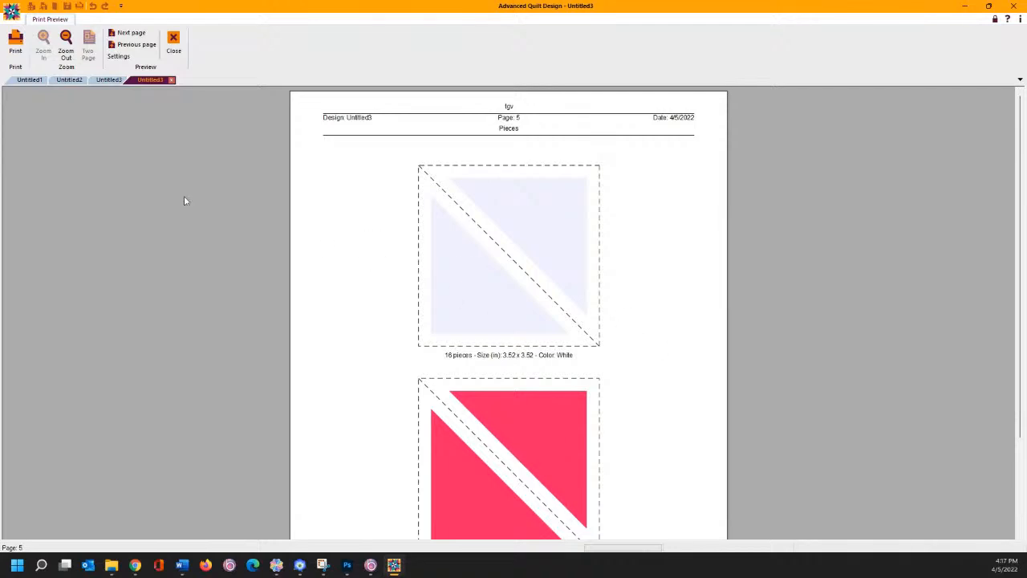
click(126, 34)
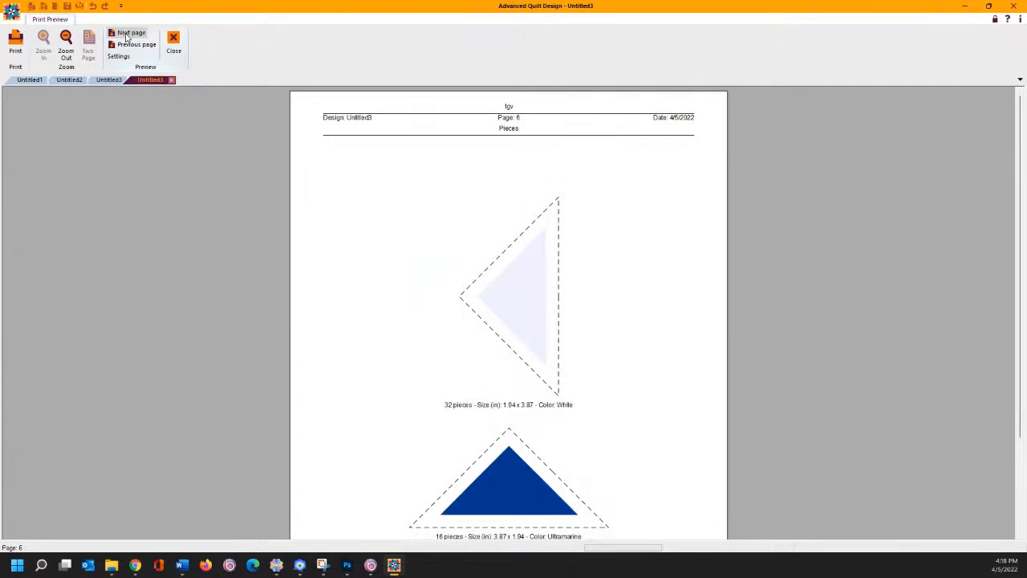
click(126, 33)
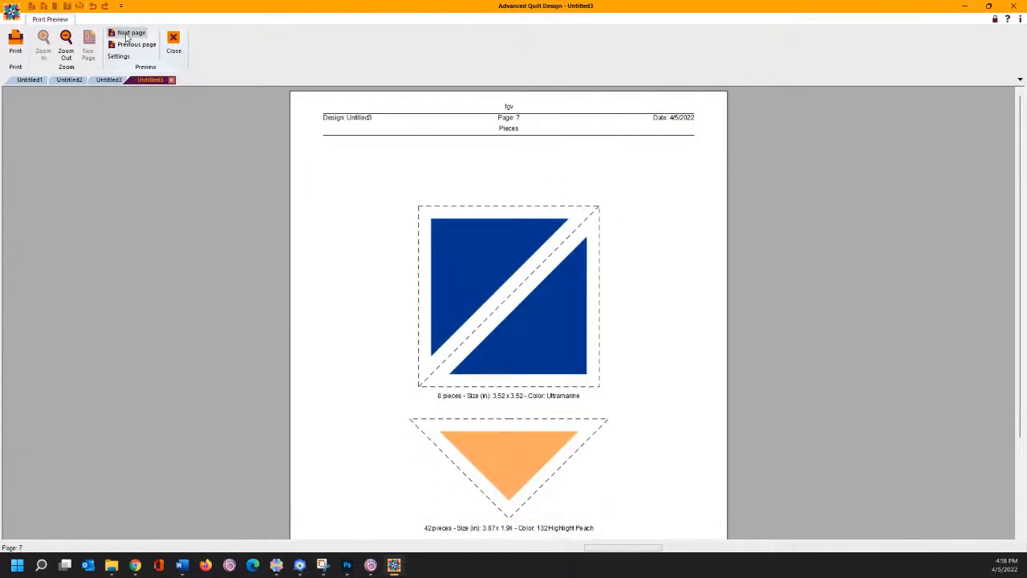
click(126, 34)
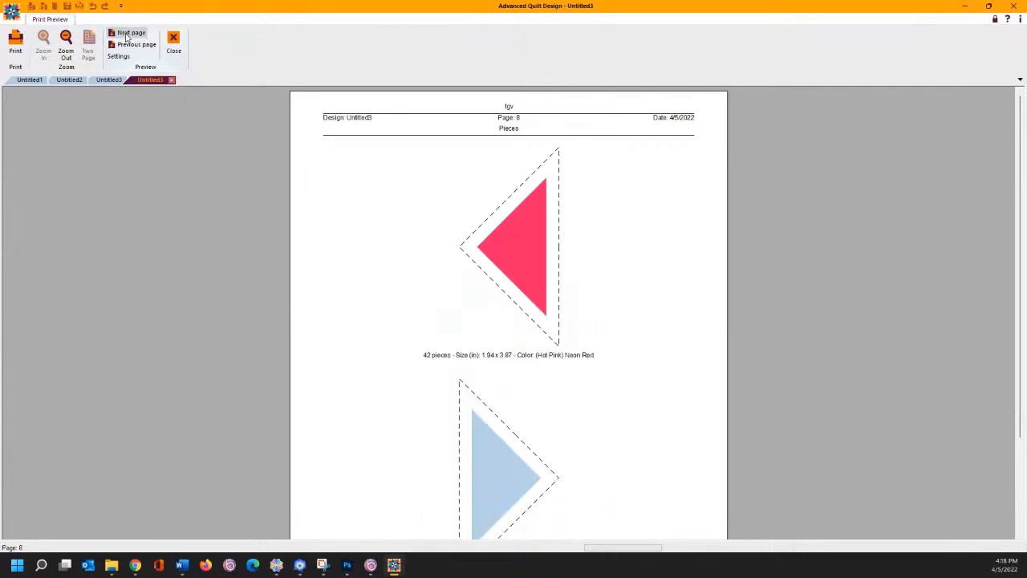
click(125, 34)
click(125, 35)
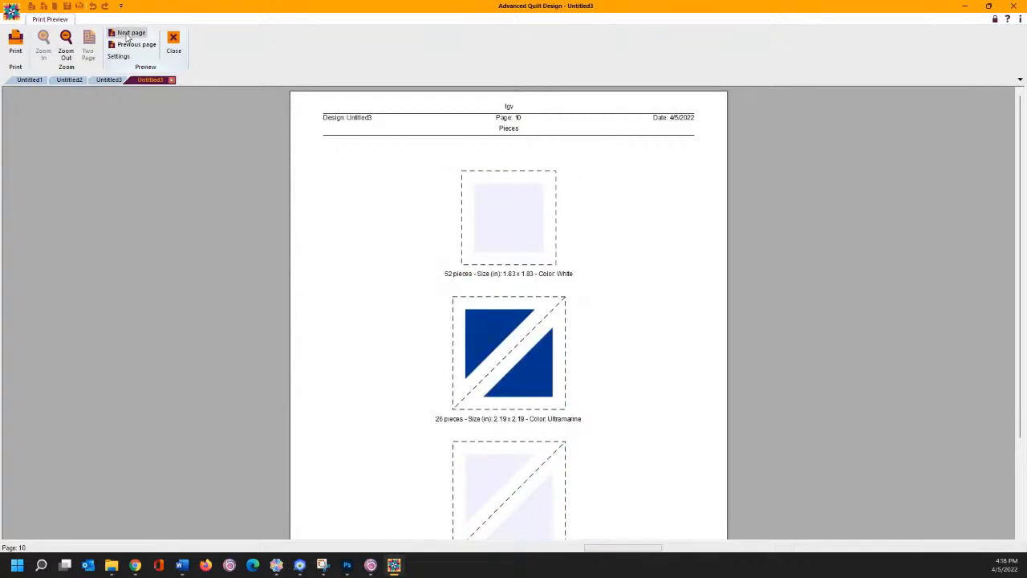
click(126, 36)
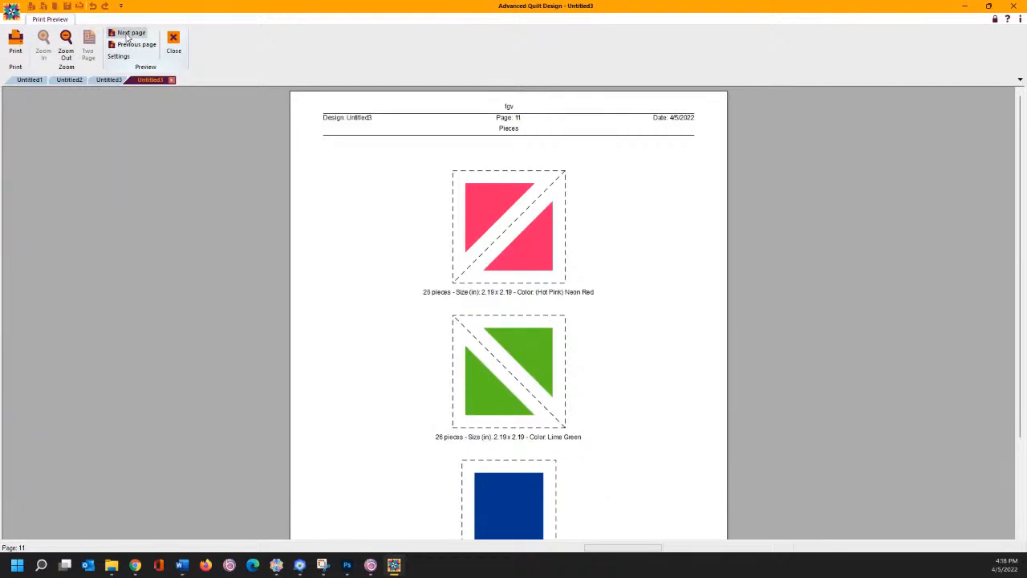
click(126, 35)
click(126, 35)
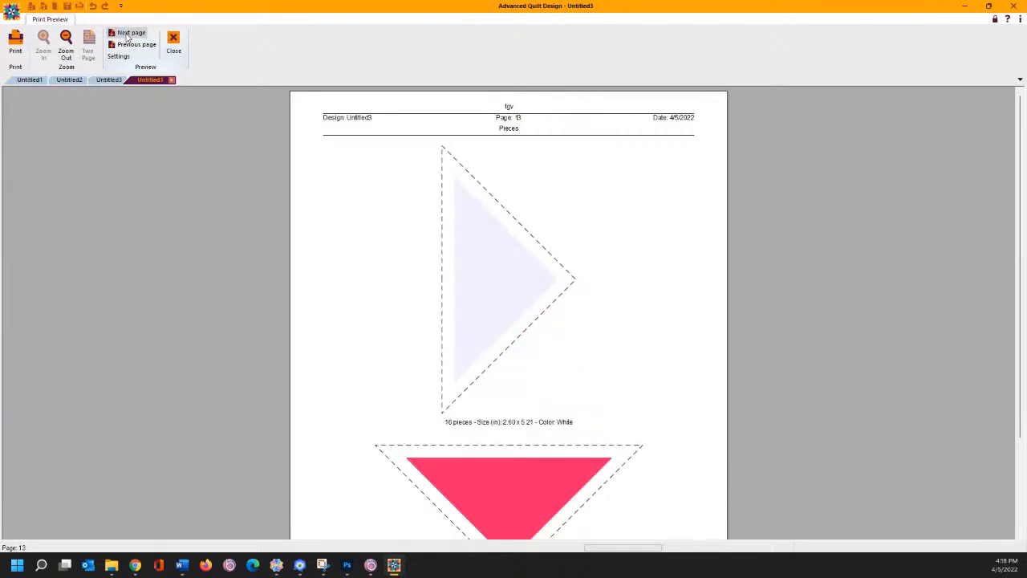
click(126, 35)
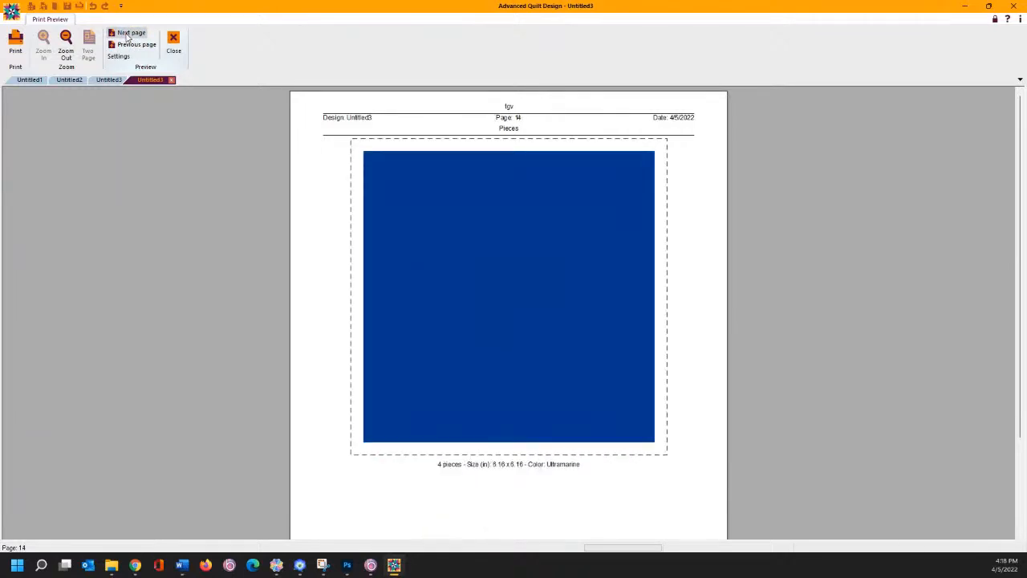
click(126, 35)
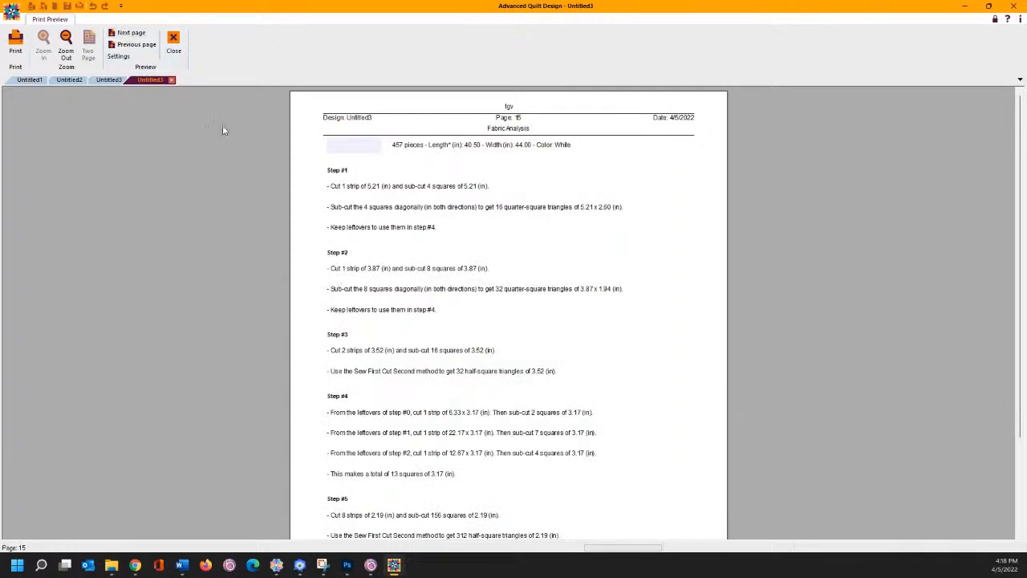
- Step back to page 14, return to Fabric Analysis, then page ahead to the piece layout page
click(133, 44)
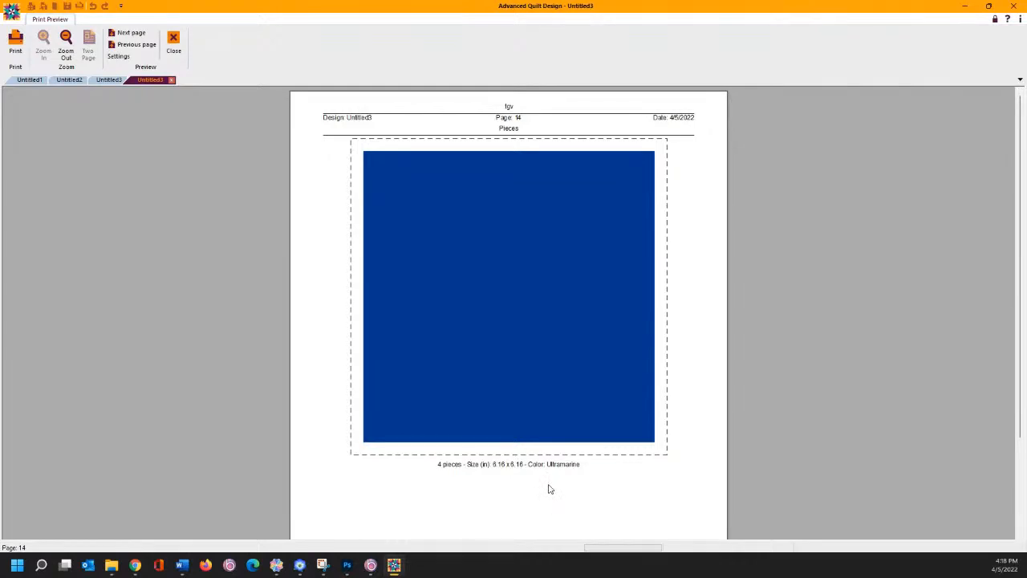
click(127, 34)
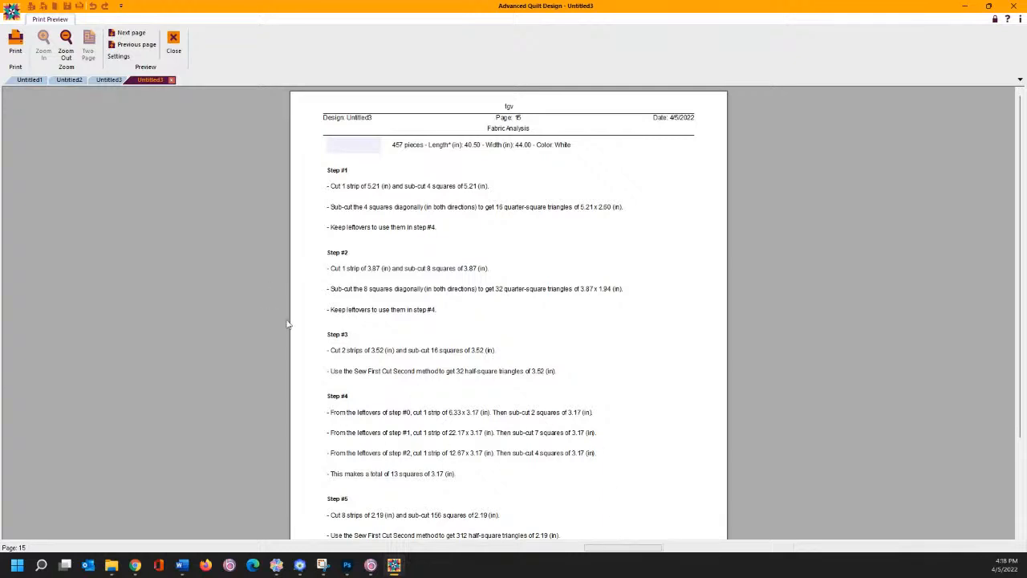
scroll(477, 369, down, 3)
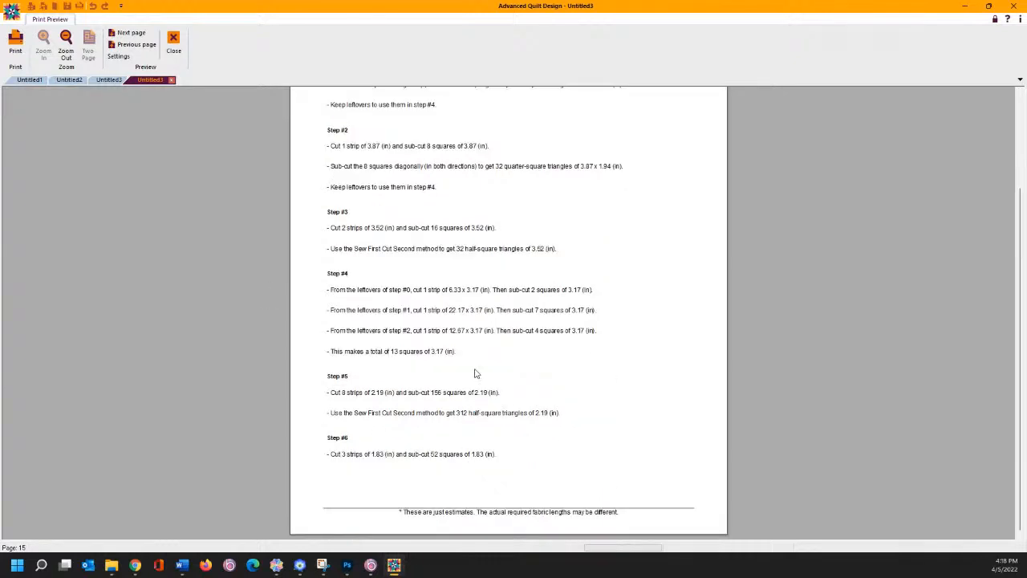
scroll(479, 379, up, 3)
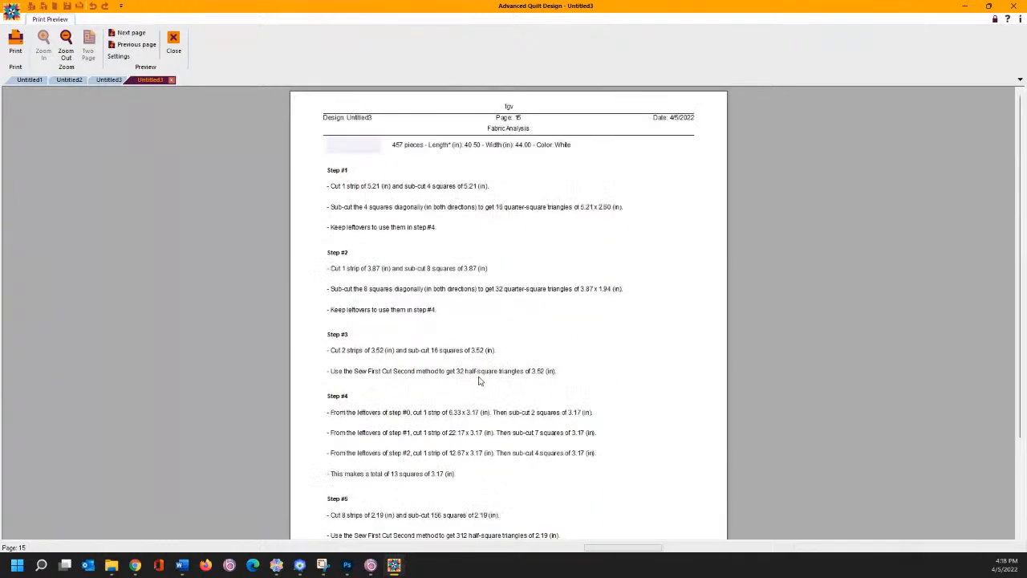
click(131, 34)
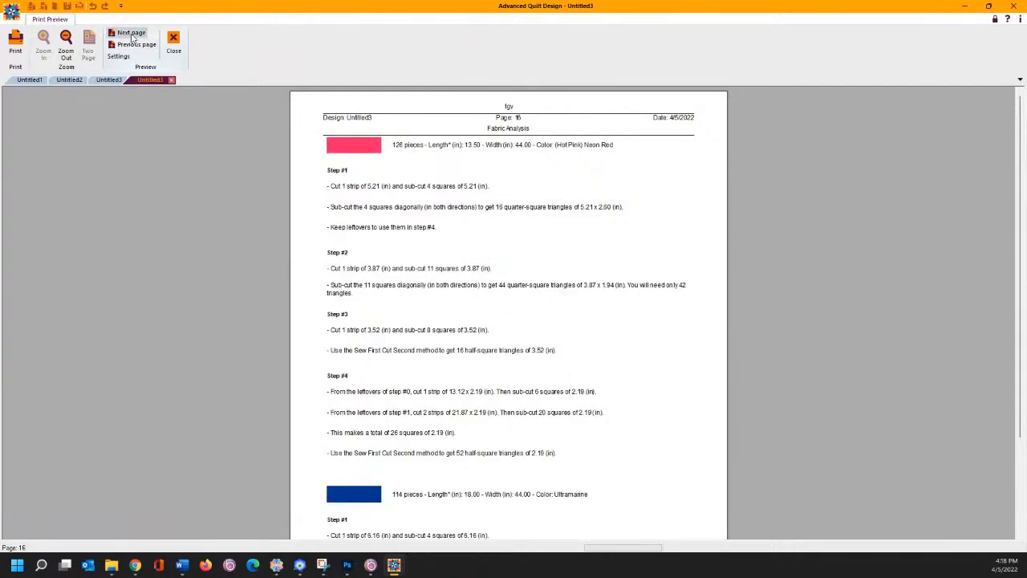
click(132, 34)
click(132, 33)
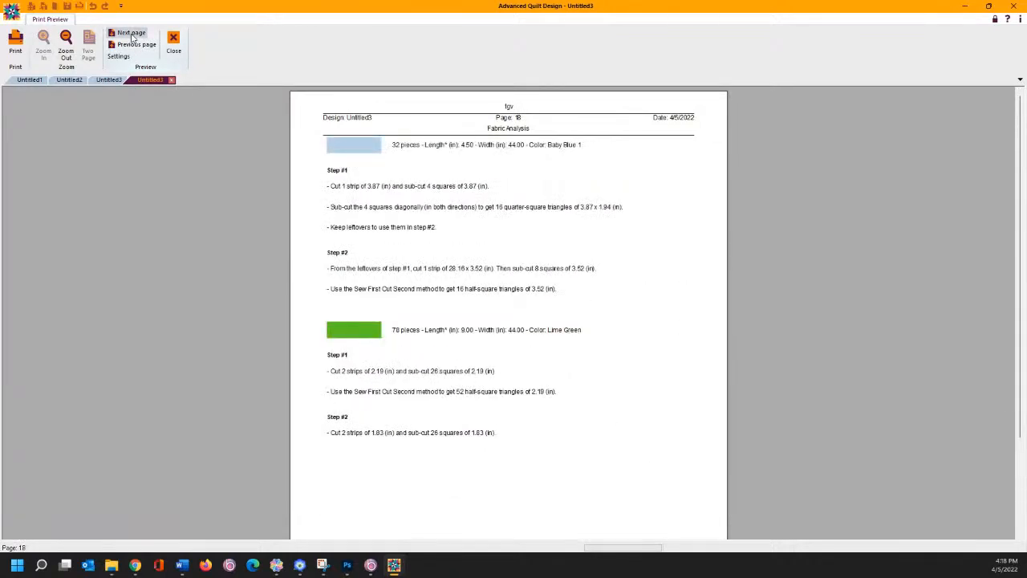
click(132, 33)
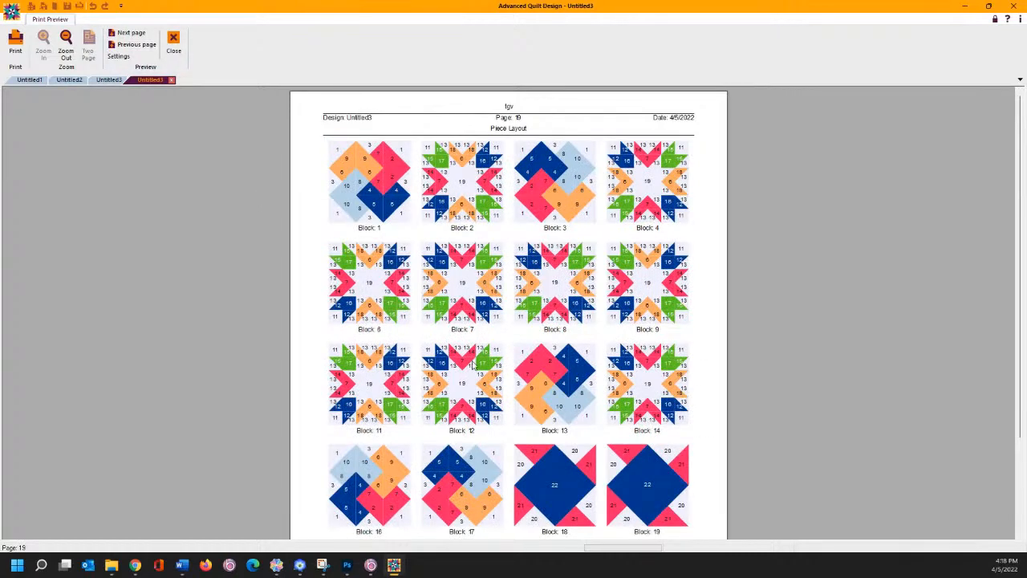
- Advance to page 21, the Block Layout grid, and close the print preview
scroll(583, 393, down, 3)
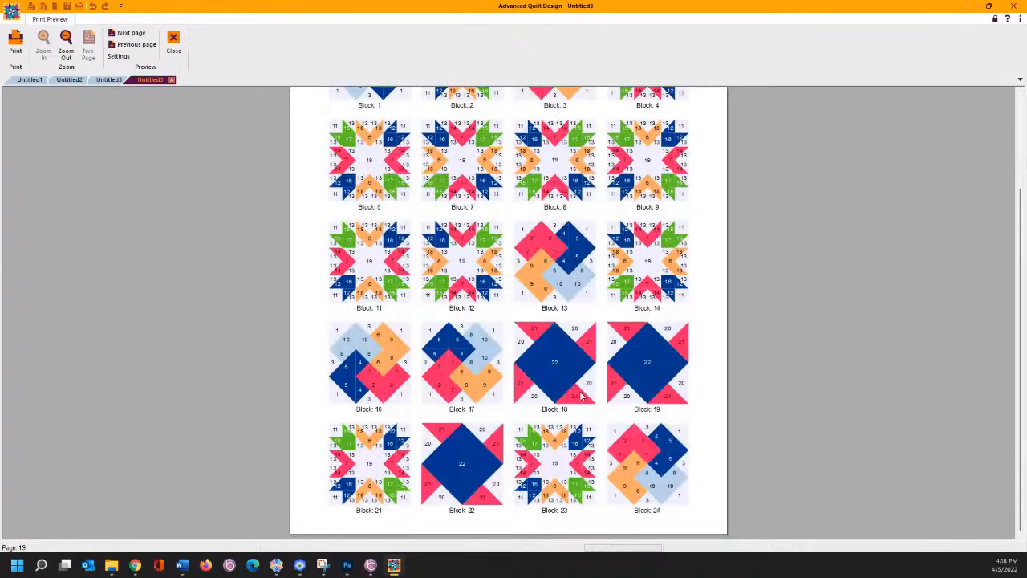
scroll(582, 397, up, 3)
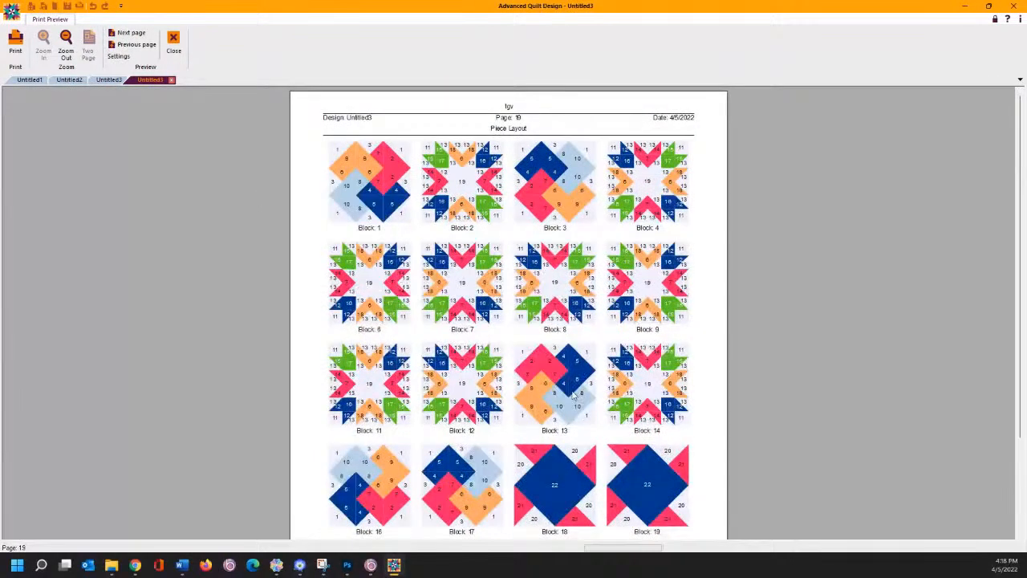
click(132, 34)
click(132, 33)
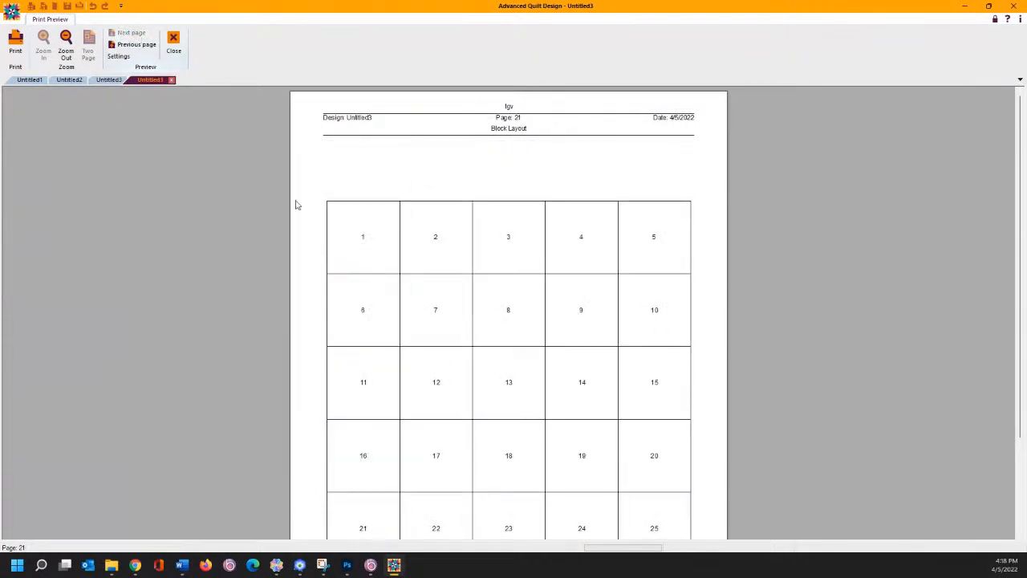
scroll(543, 387, down, 3)
scroll(543, 387, up, 3)
click(173, 42)
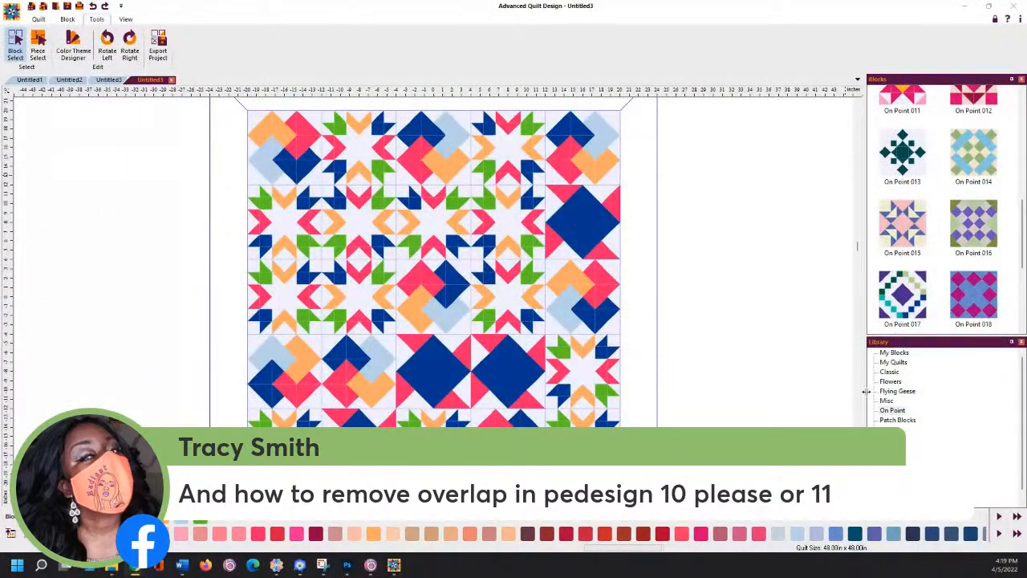
- Bring the PE-DESIGN Layout & Editing window with the six-medallion design to the front
click(299, 565)
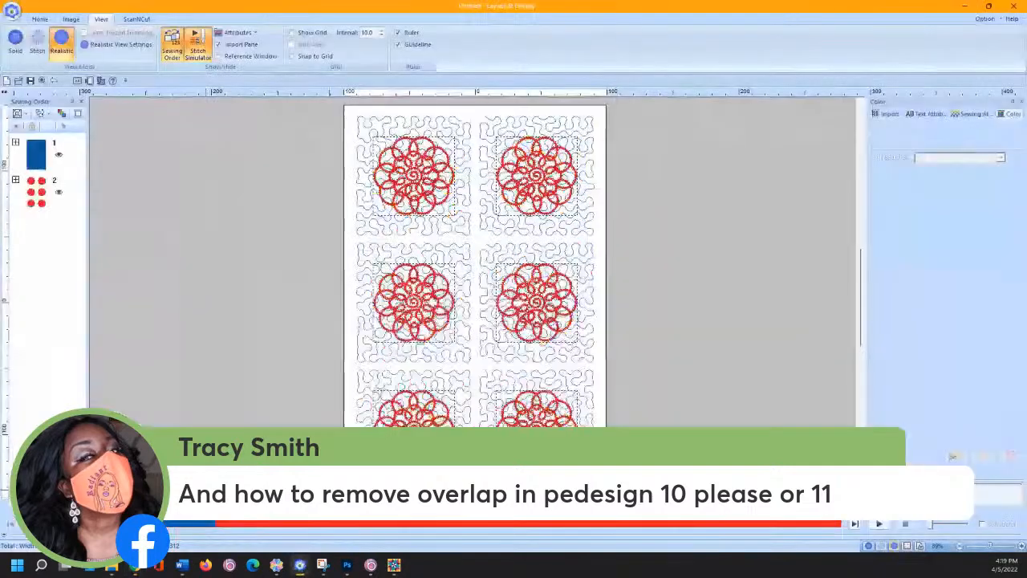
- Start a new design without saving, draw a circle, and place an overlapping copy below it
click(11, 9)
click(32, 37)
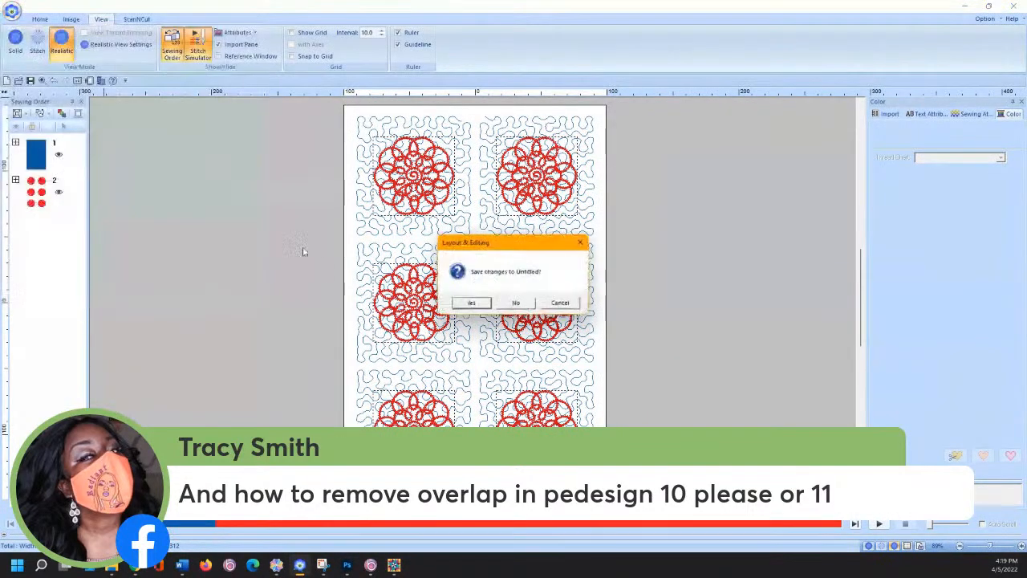
click(518, 303)
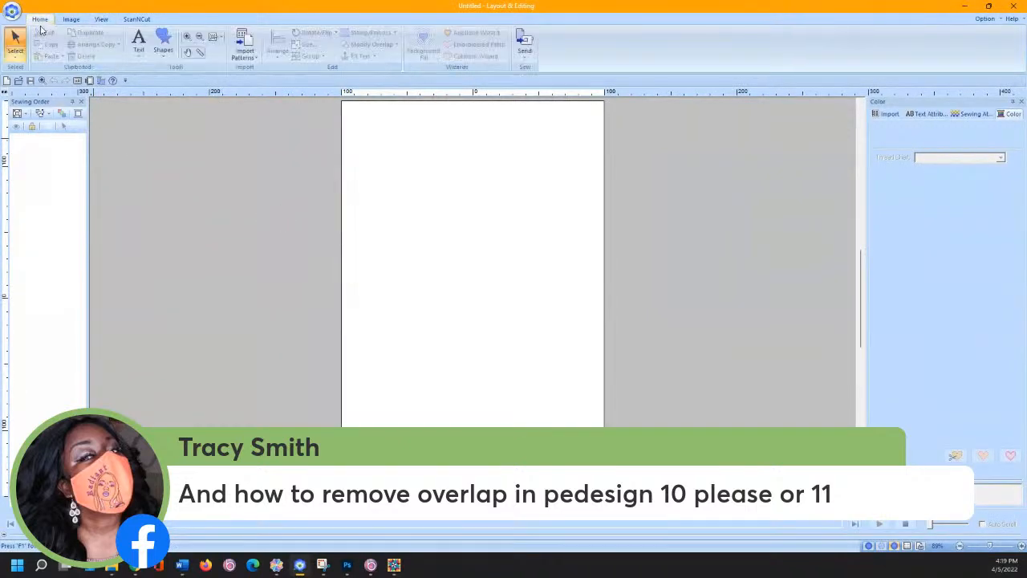
click(162, 48)
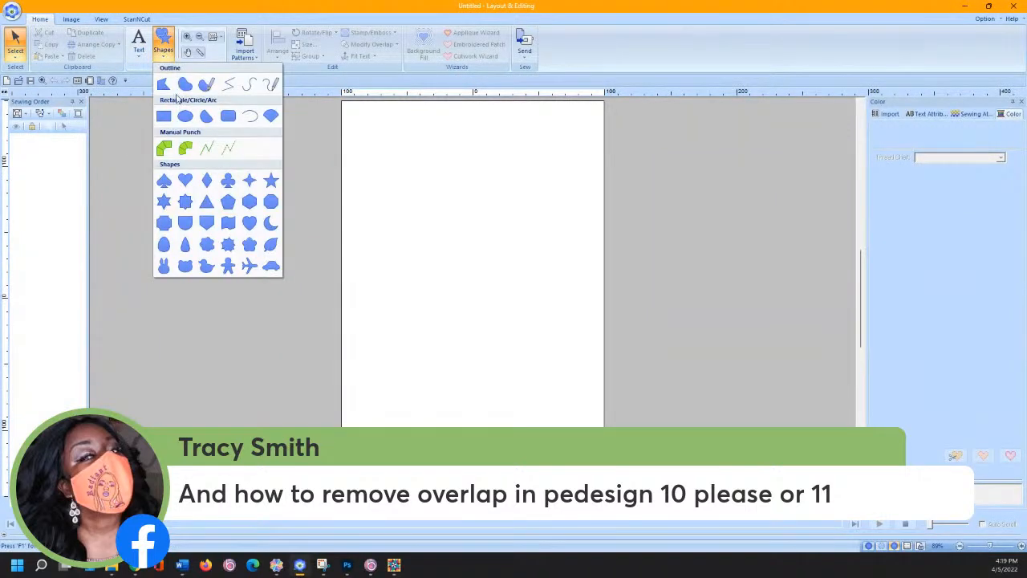
click(190, 116)
drag(373, 142, 496, 268)
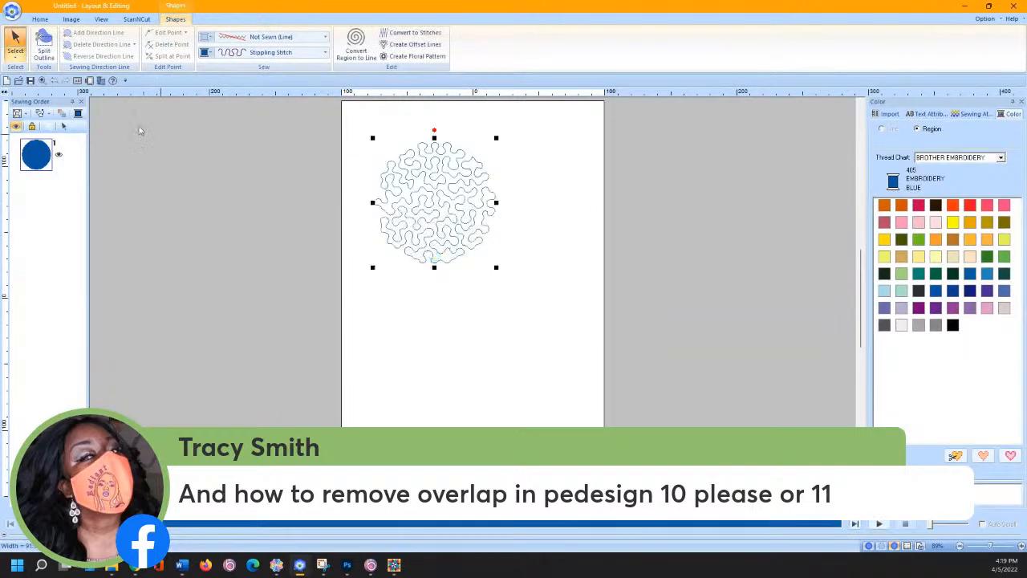
drag(451, 209, 439, 246)
drag(332, 117, 571, 401)
- Change both circles' region sew type from stippling to fill stitch, then select the lower circle
click(175, 18)
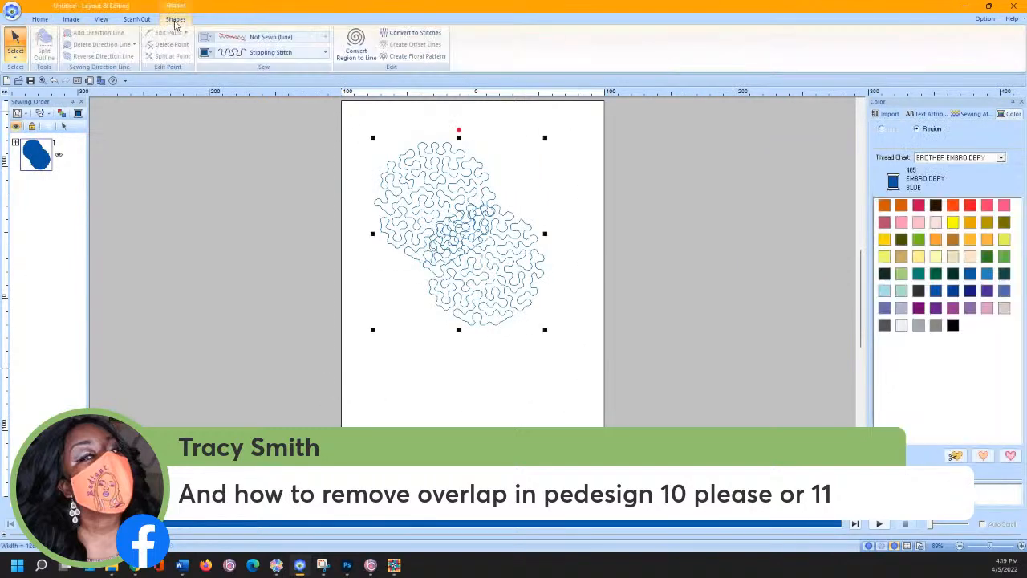
click(227, 53)
click(238, 80)
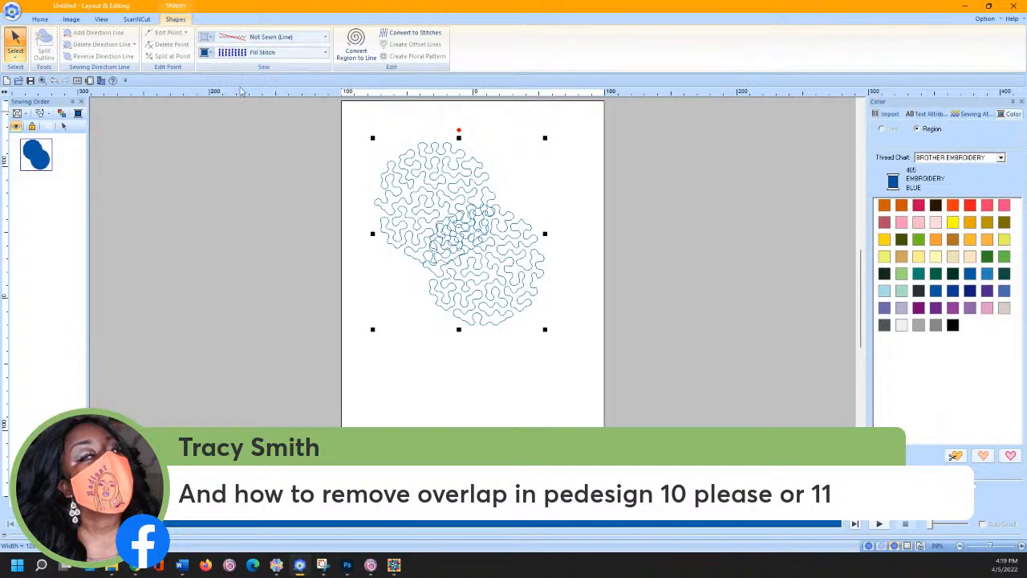
click(410, 375)
click(466, 300)
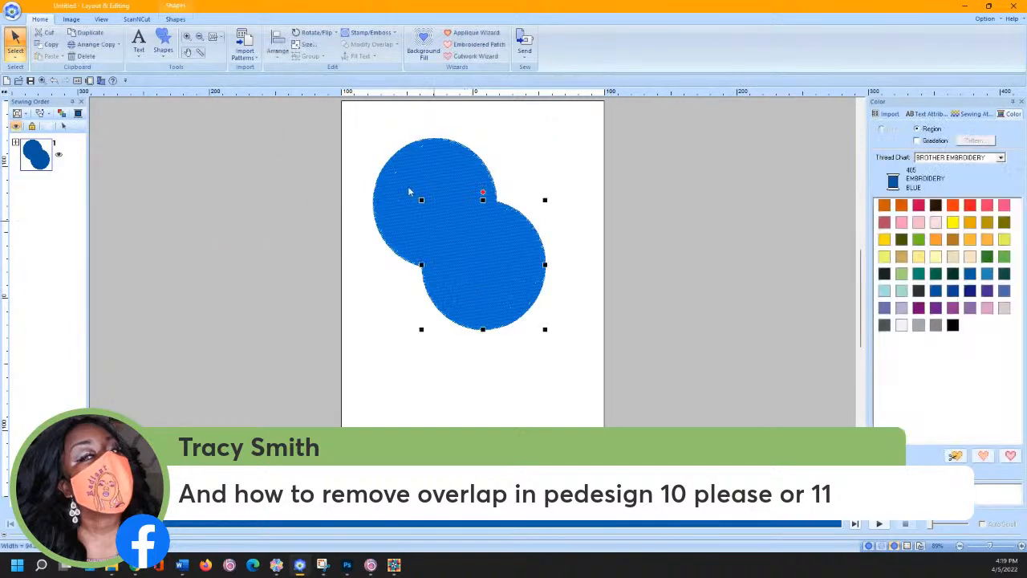
- Colour the lower circle Dark Fuchsia, fine-tune its position, and select both circles
click(918, 204)
click(582, 228)
click(486, 281)
drag(487, 280, 487, 280)
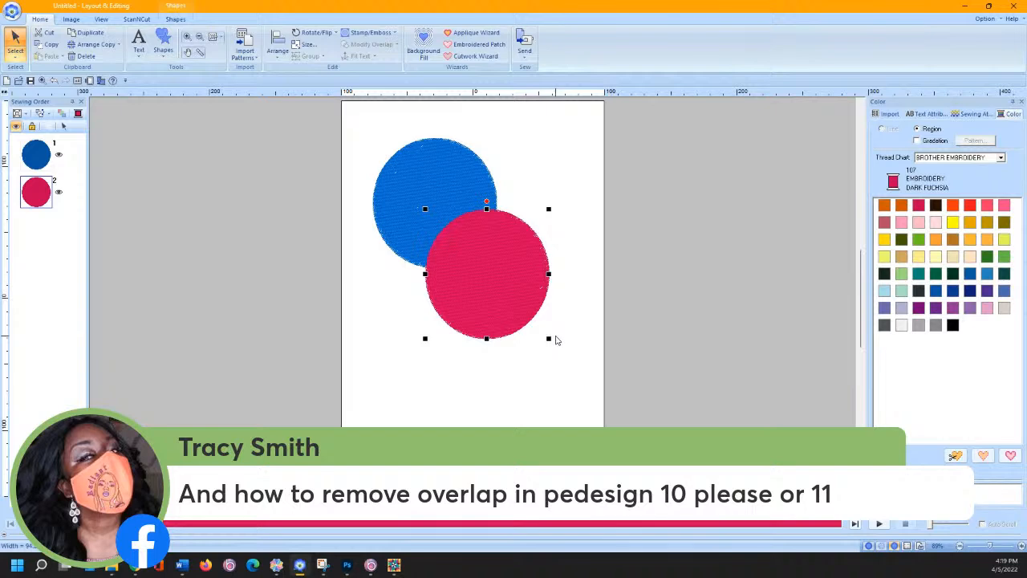
drag(470, 275, 466, 266)
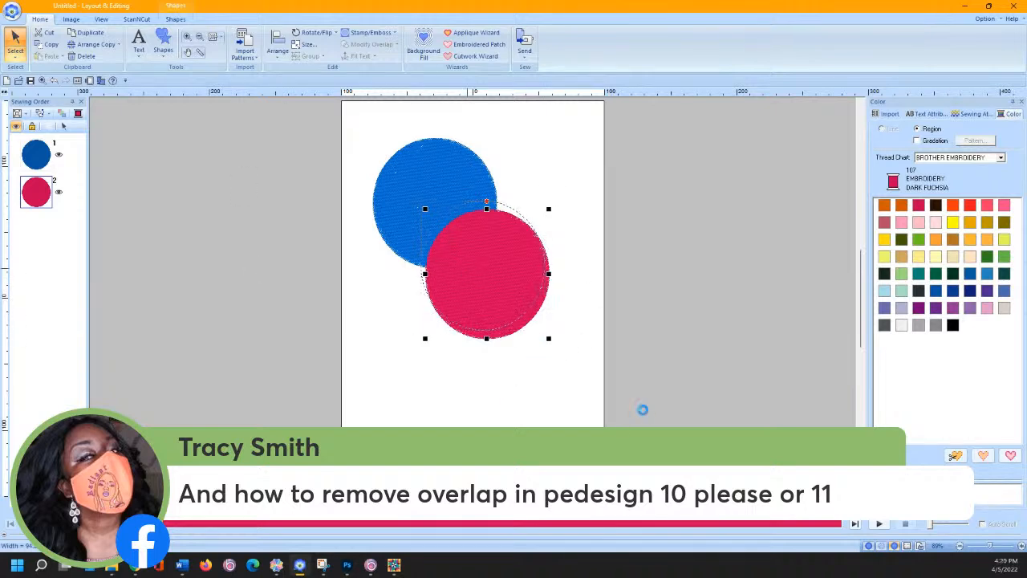
click(593, 369)
drag(358, 127, 563, 369)
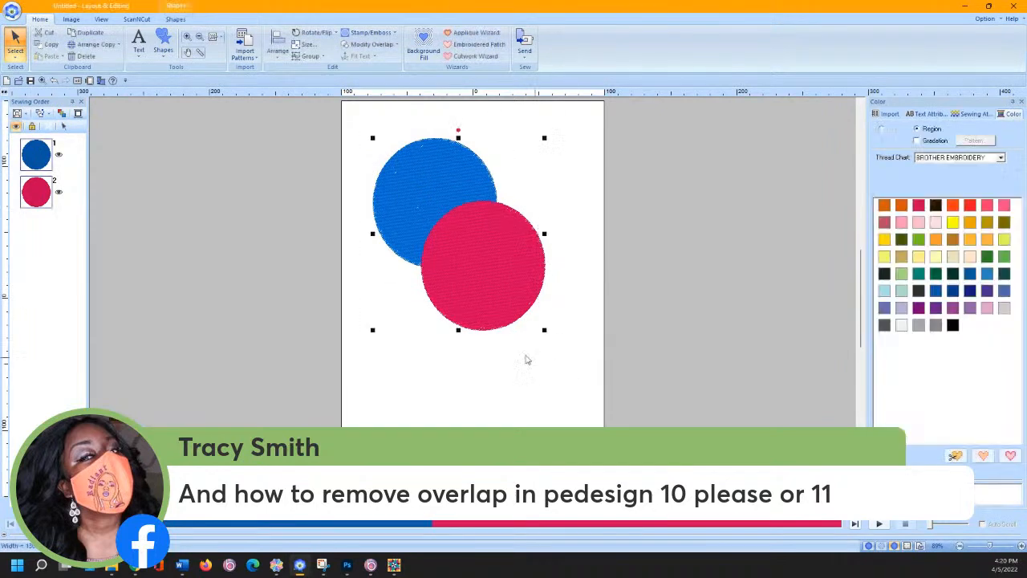
- Remove the overlap from the blue circle and move the pink circle aside to reveal the crescent
click(364, 48)
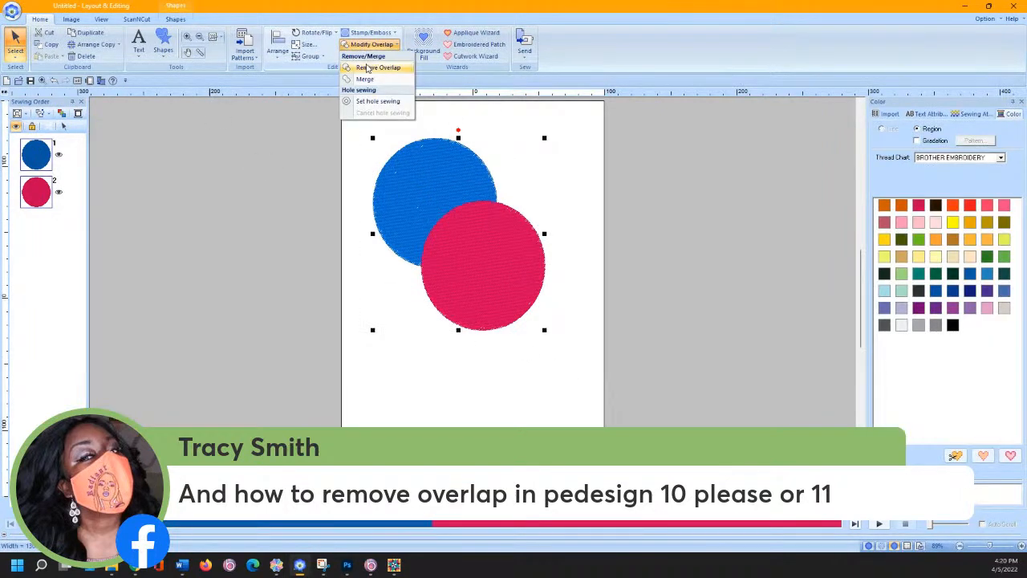
click(371, 68)
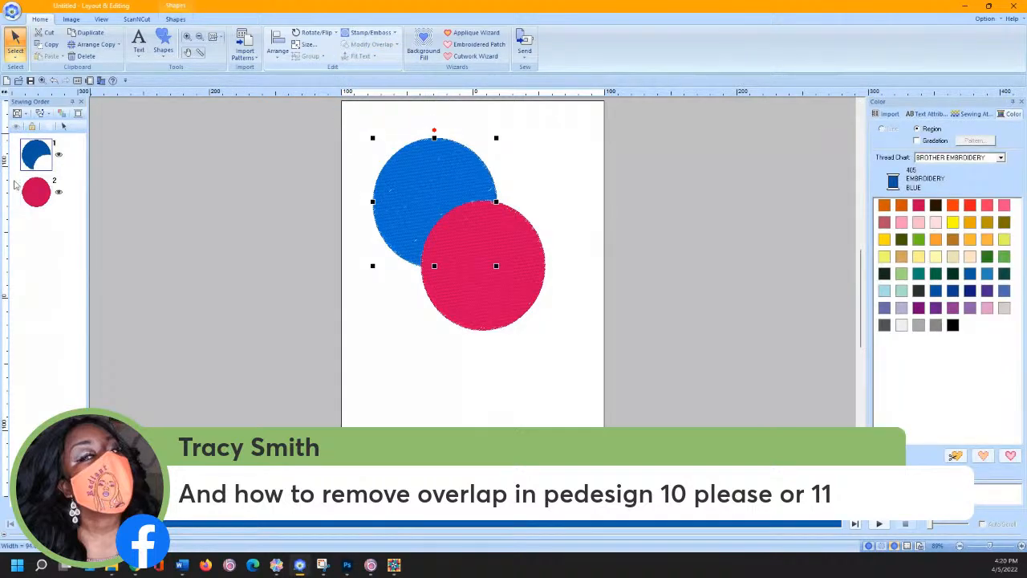
click(497, 360)
drag(467, 278, 506, 329)
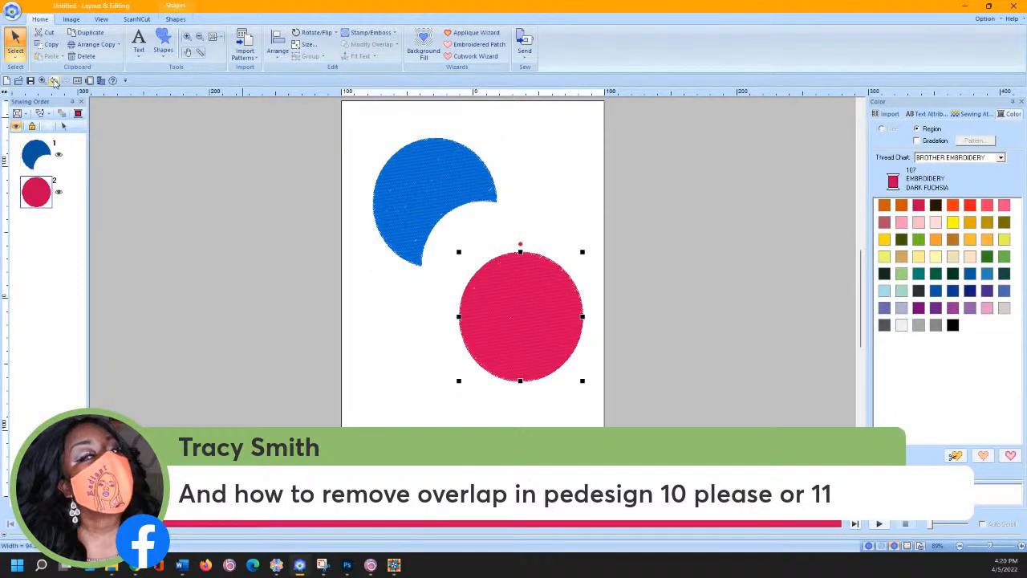
- Delete the blue crescent and move the pink circle to the page centre
click(410, 162)
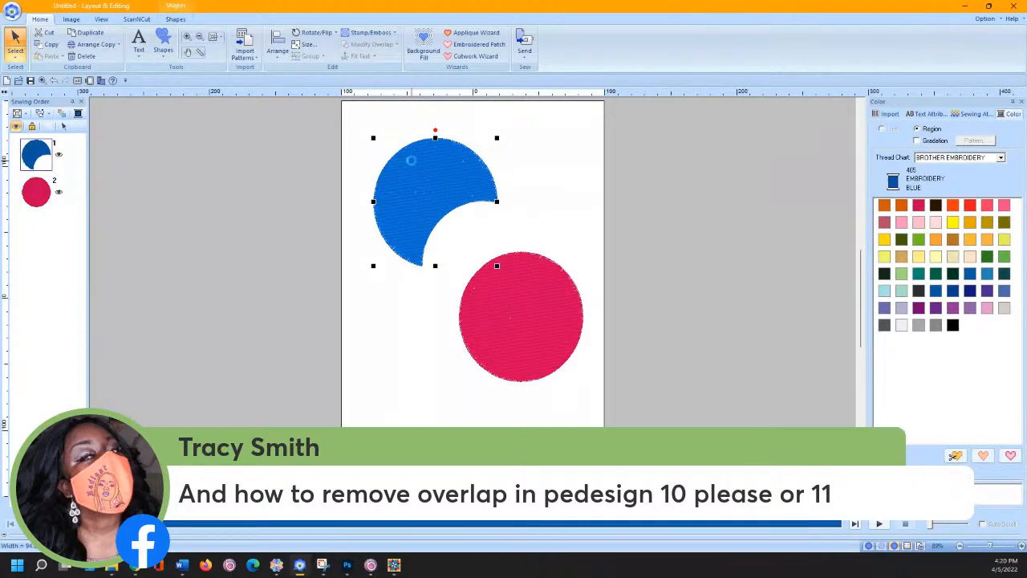
key(Delete)
click(512, 309)
drag(464, 281, 420, 239)
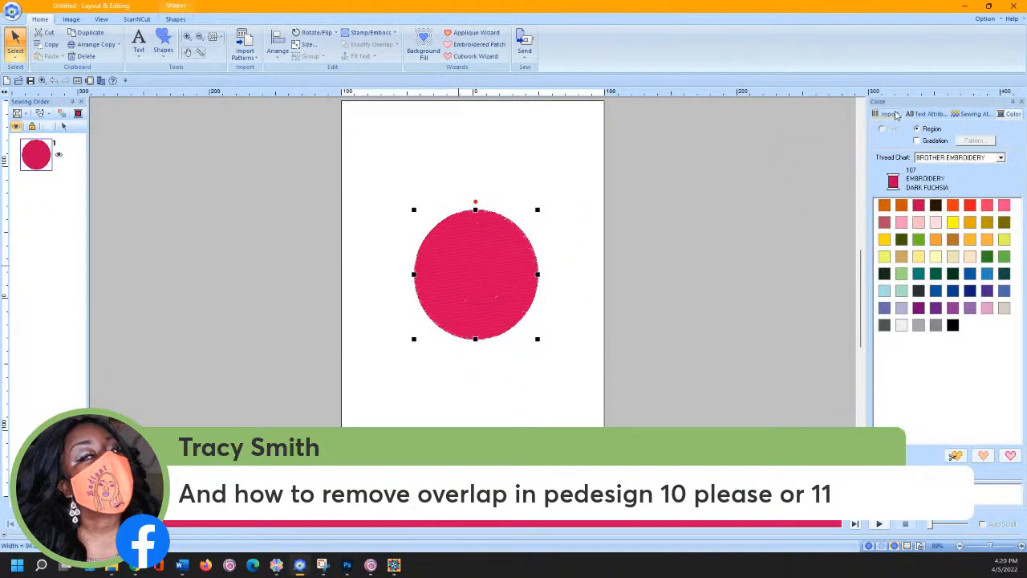
- Import lace design 33101813 from the design library and move it up inside the circle
click(886, 114)
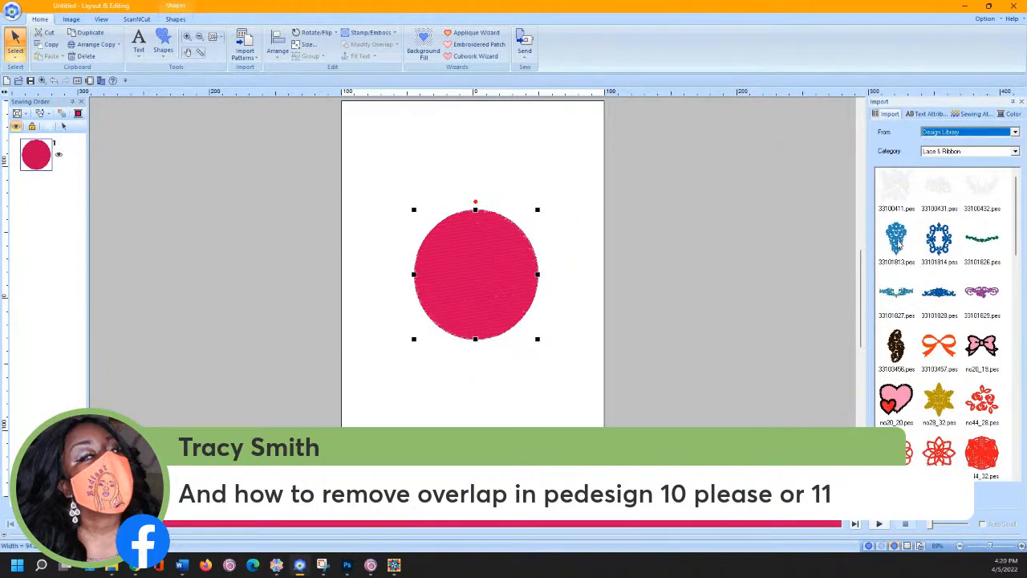
double_click(897, 238)
drag(472, 287, 475, 268)
- Select the circle and lace motif together, then reselect only the blue lace motif
drag(374, 162, 559, 345)
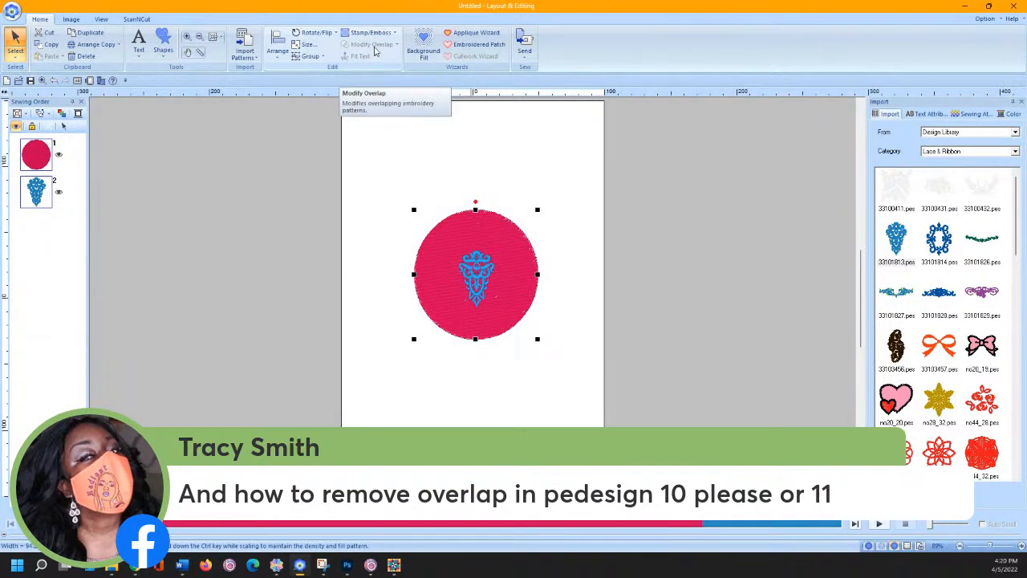
key(ctrl)
key(ctrl)
key(ctrl)
key(ctrl)
click(386, 144)
click(475, 265)
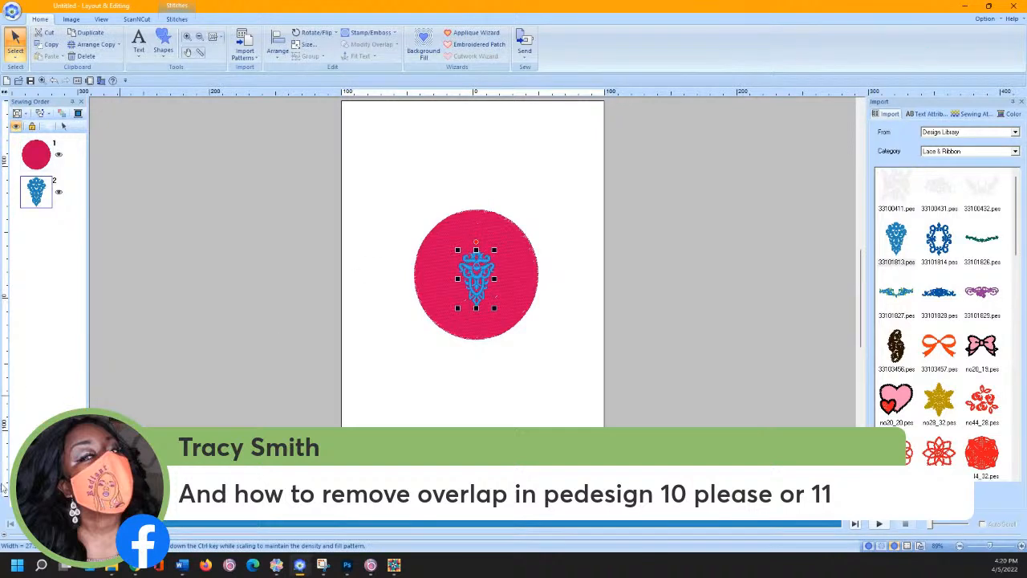
- Launch PE-DESIGN 10 Layout & Editing via Start search, then again from recent apps
click(41, 565)
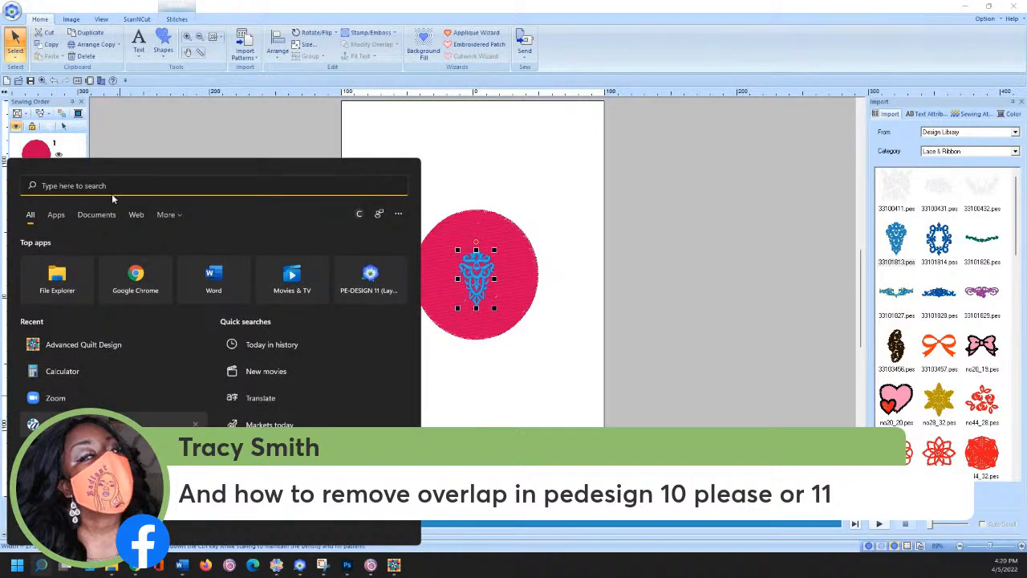
text(Pe-DESIGN 10 (Layout & Editing)
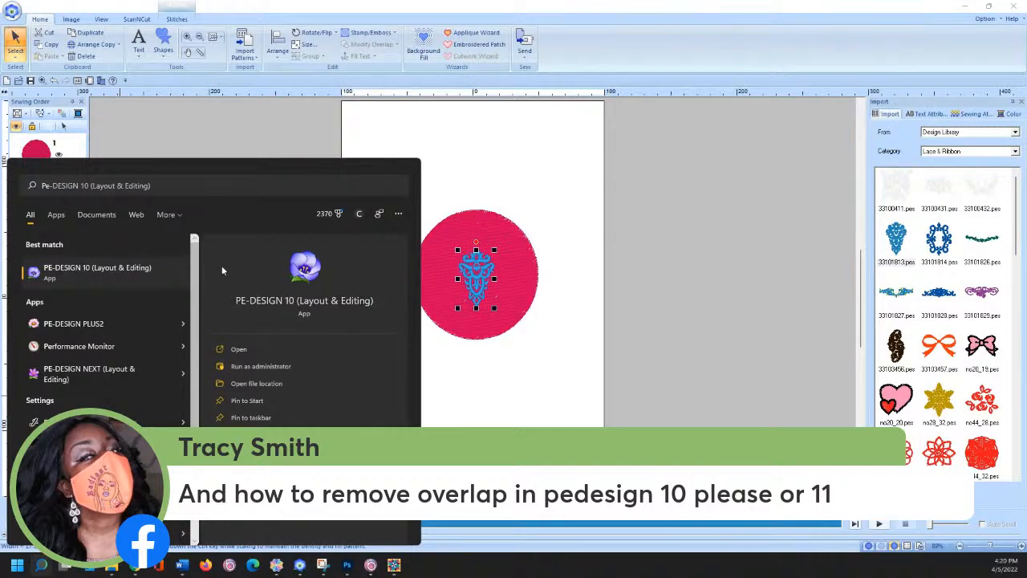
click(166, 272)
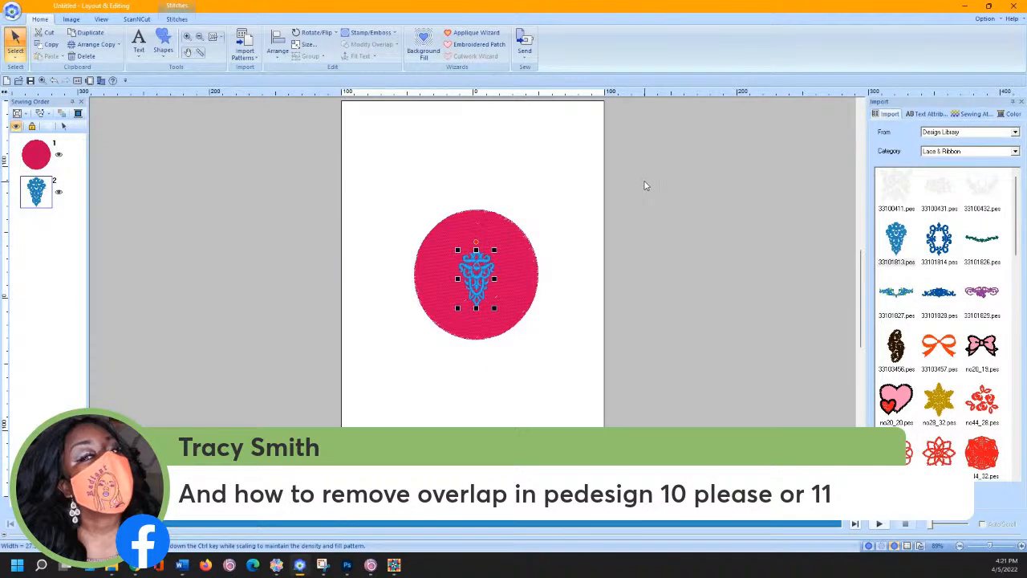
mouse_move(308, 568)
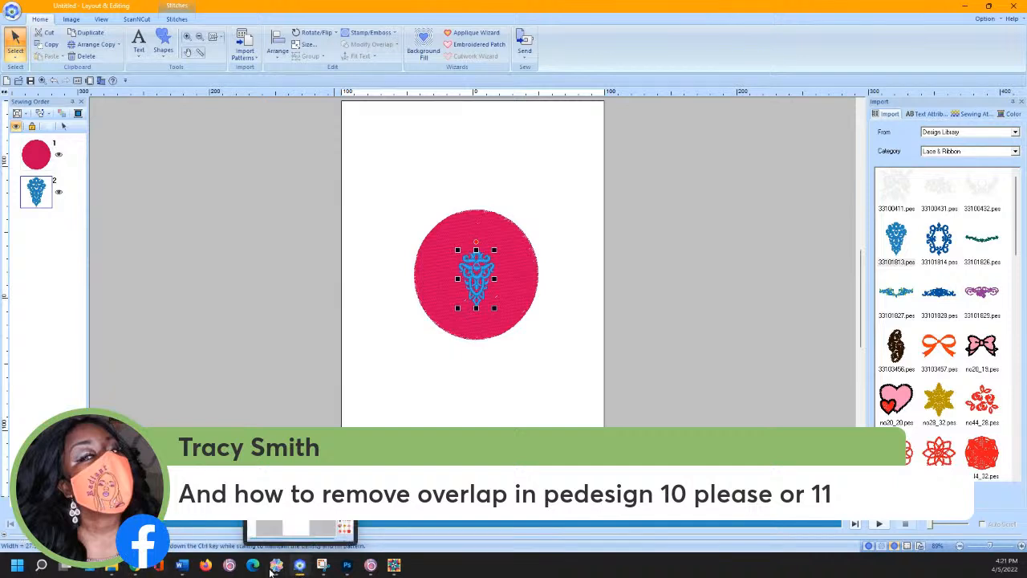
click(41, 565)
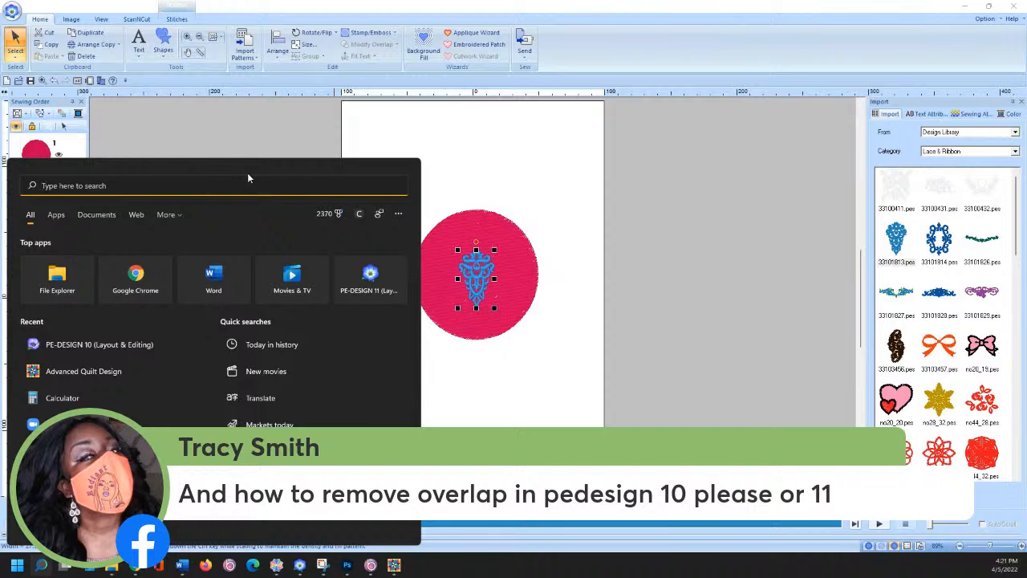
click(125, 347)
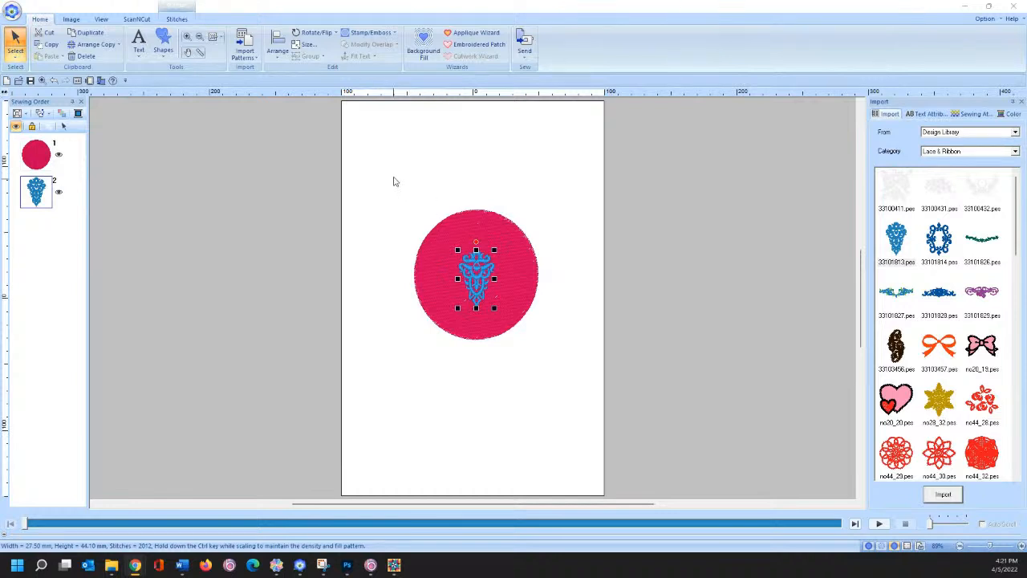
- Select both the circle and lace motif and centre them with Ctrl+J
click(388, 185)
click(474, 265)
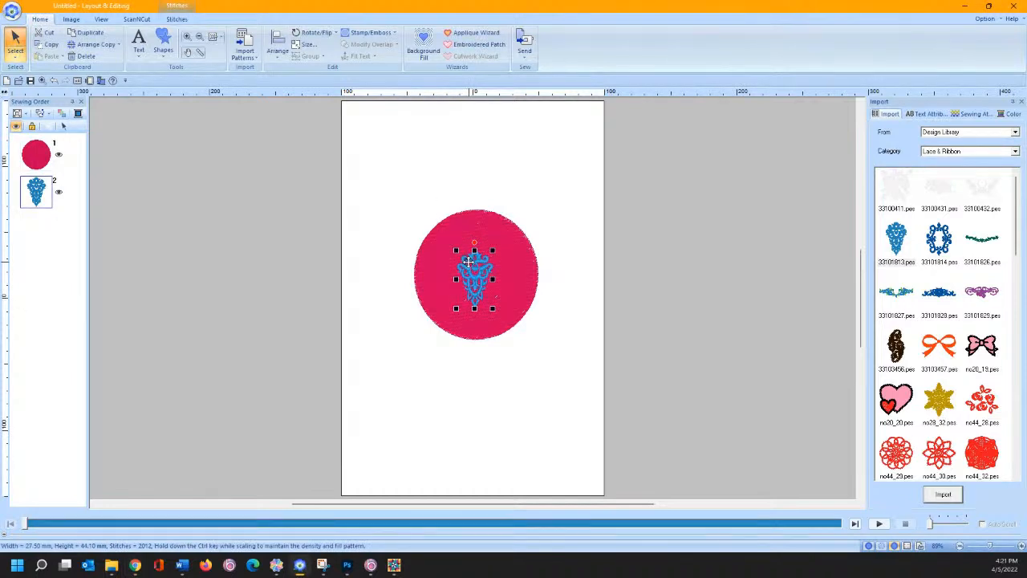
click(397, 223)
drag(397, 224, 576, 422)
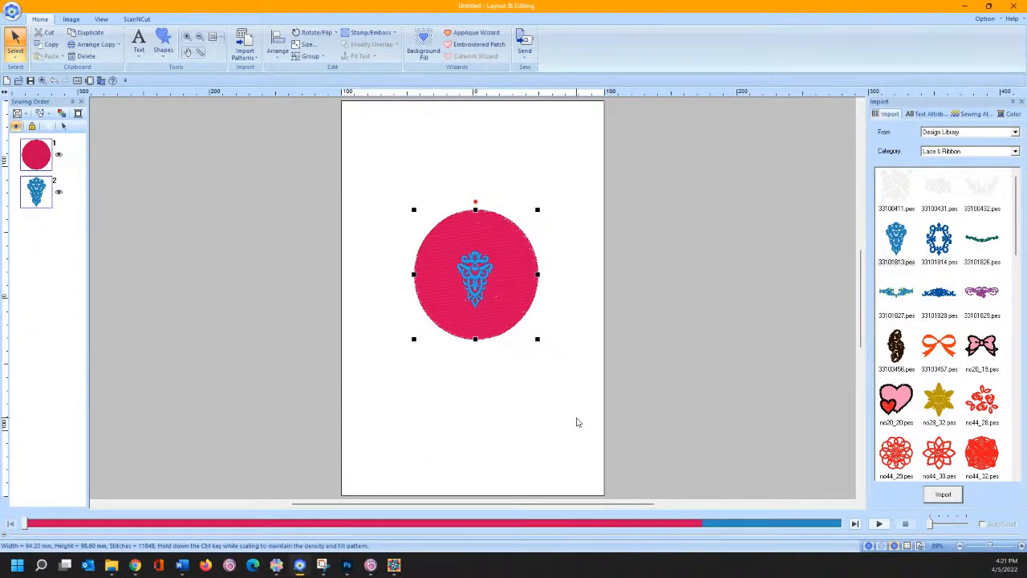
key(ctrl+j)
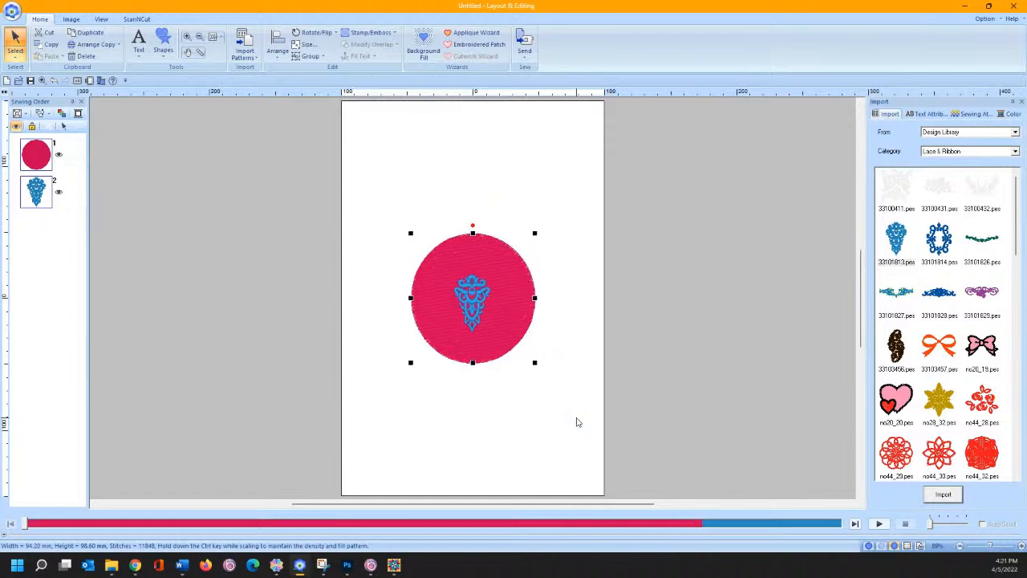
- Restore the design page to its Default settings, then make the blue lace motif active
click(89, 81)
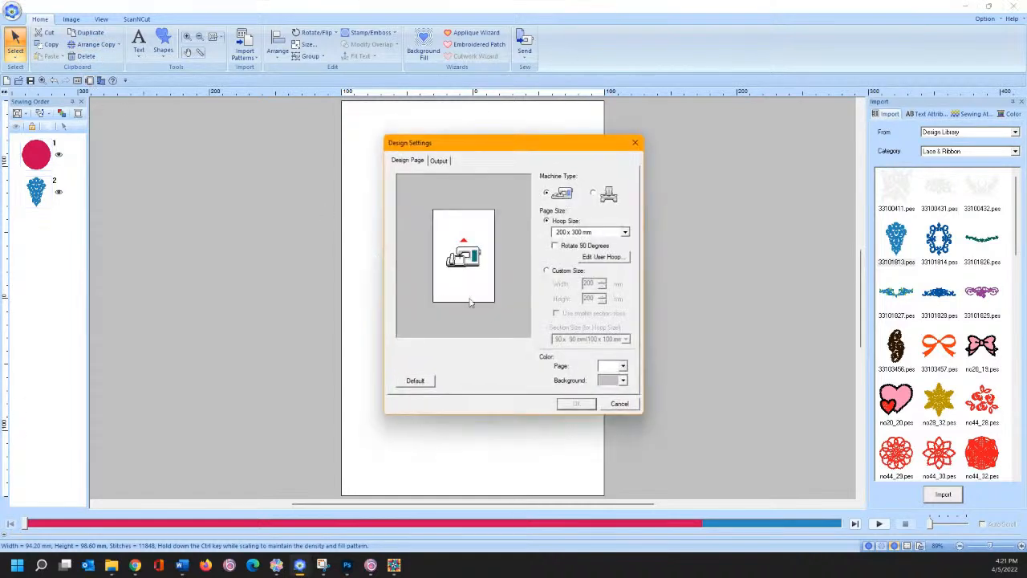
click(417, 381)
click(590, 405)
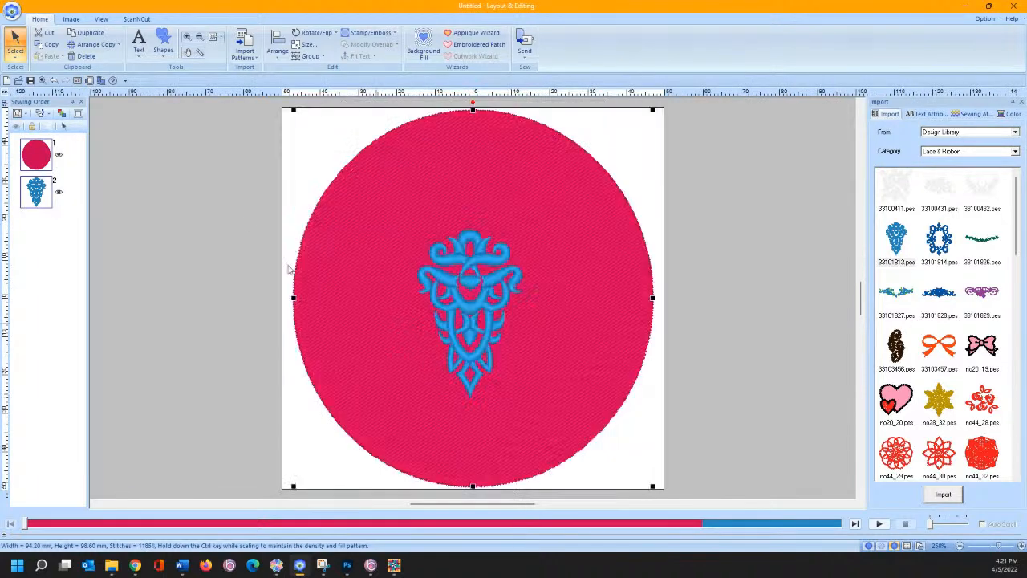
click(116, 159)
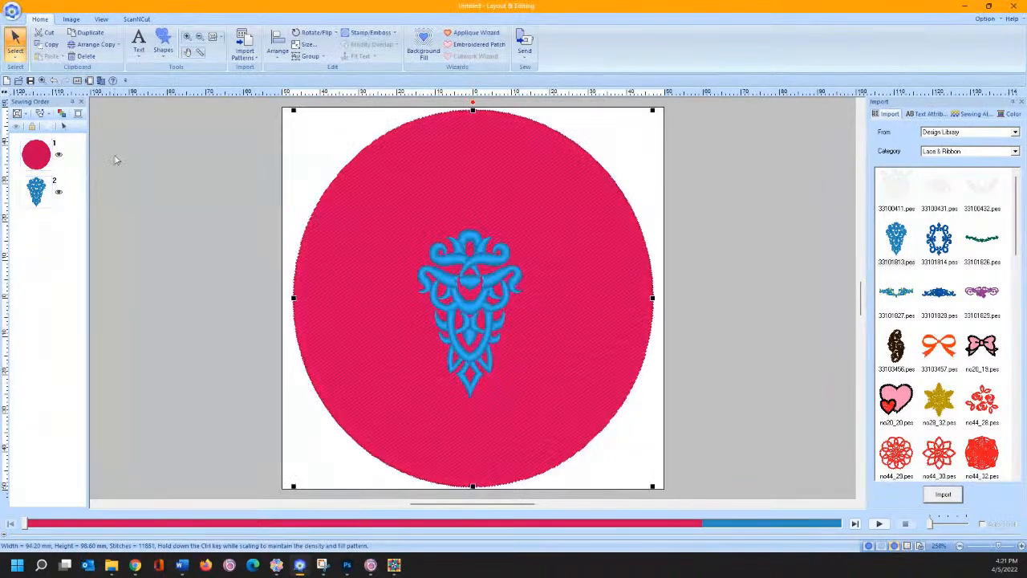
click(34, 190)
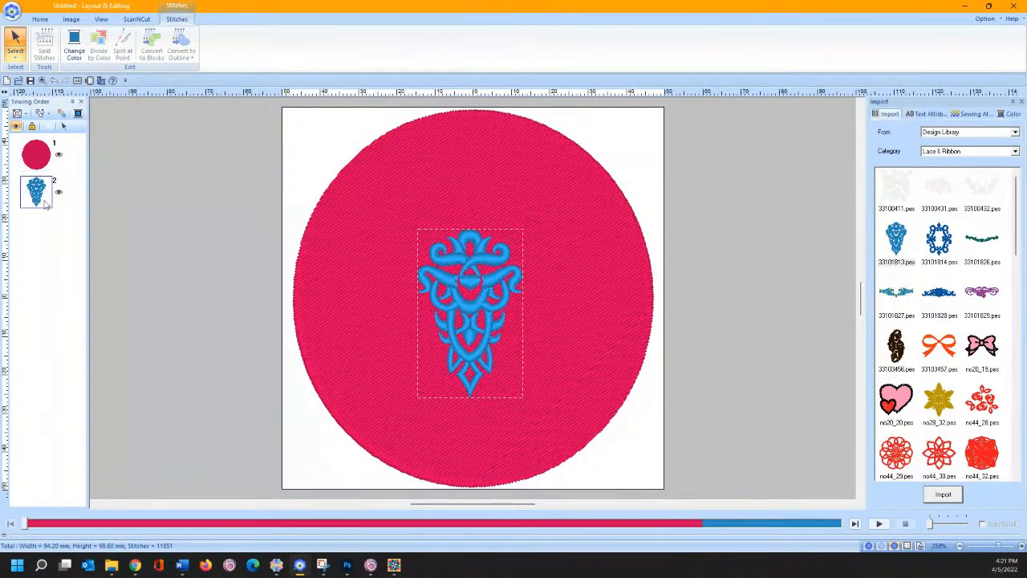
click(63, 126)
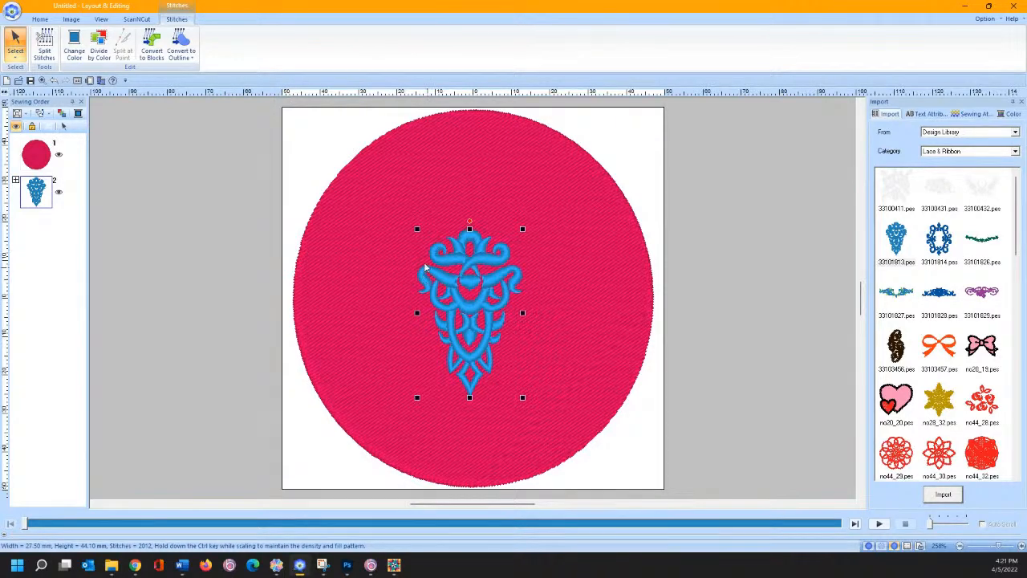
- Convert the whole lace motif to outlines, then select it with the pink circle
click(181, 57)
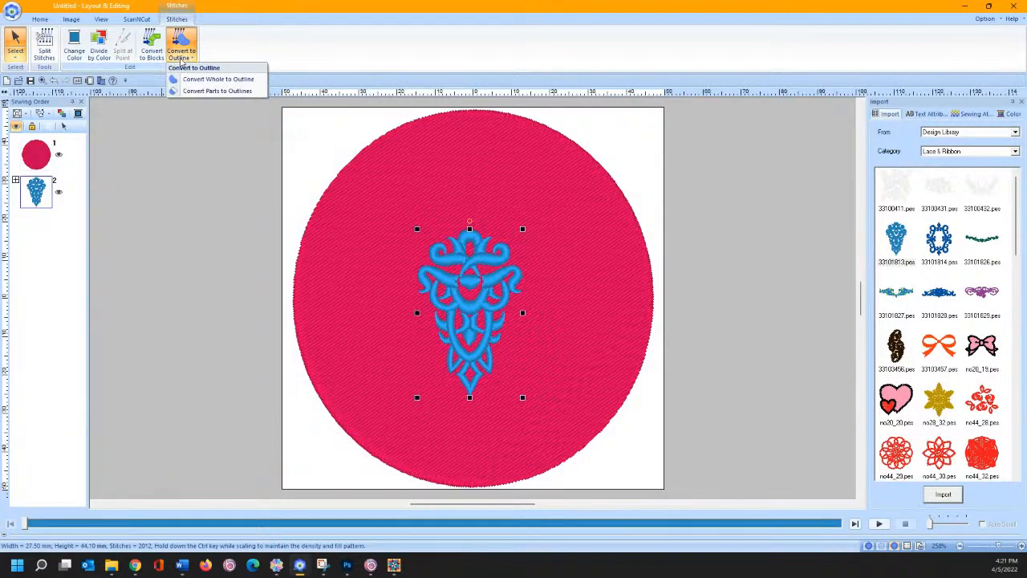
click(192, 80)
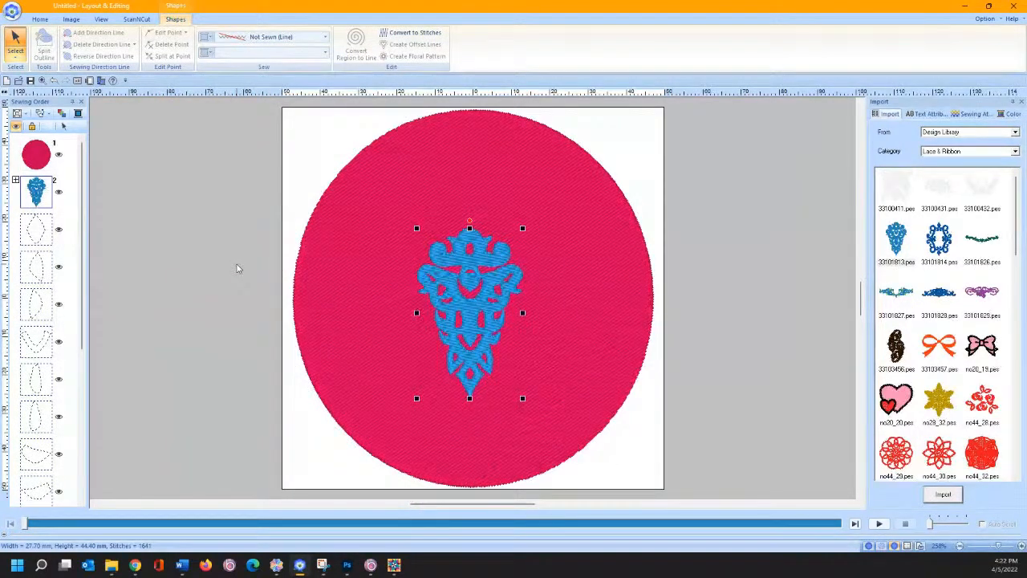
click(209, 259)
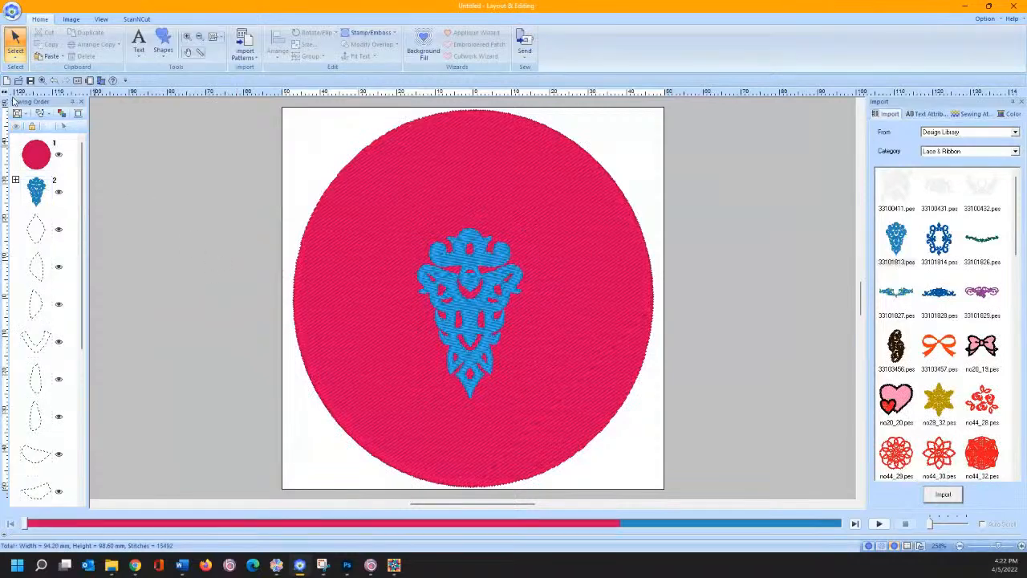
click(29, 186)
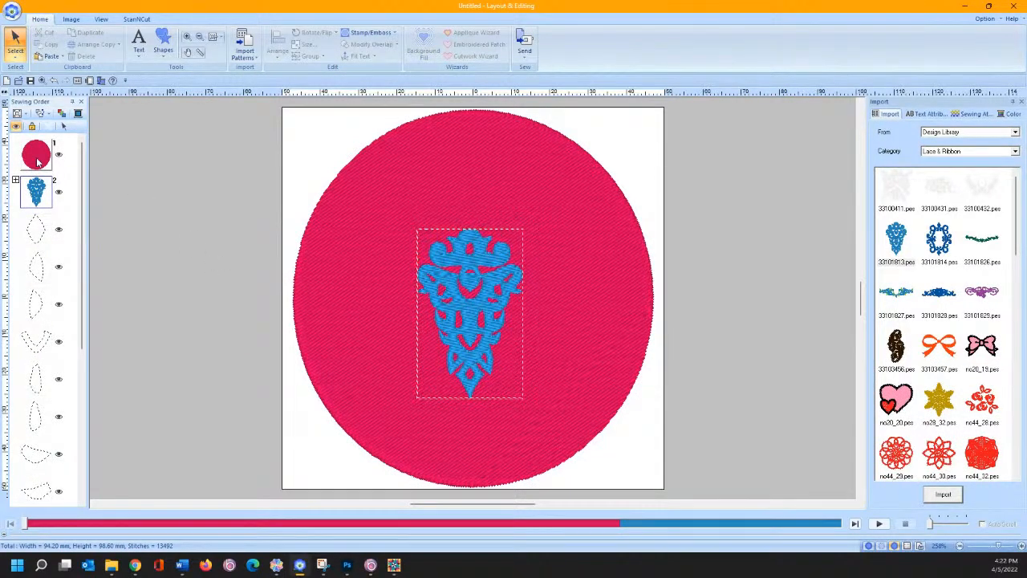
ctrl+click(36, 159)
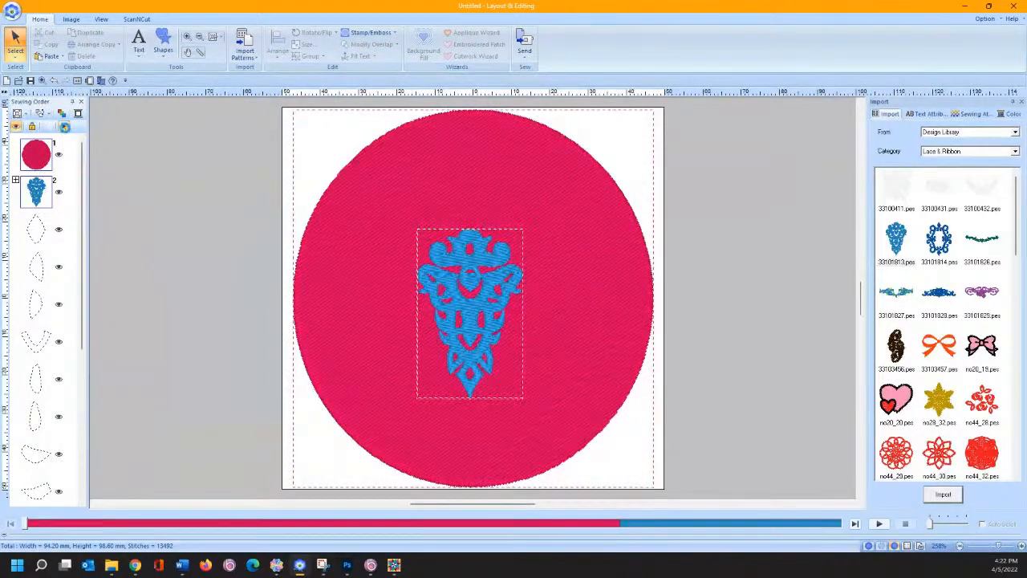
click(65, 127)
click(392, 46)
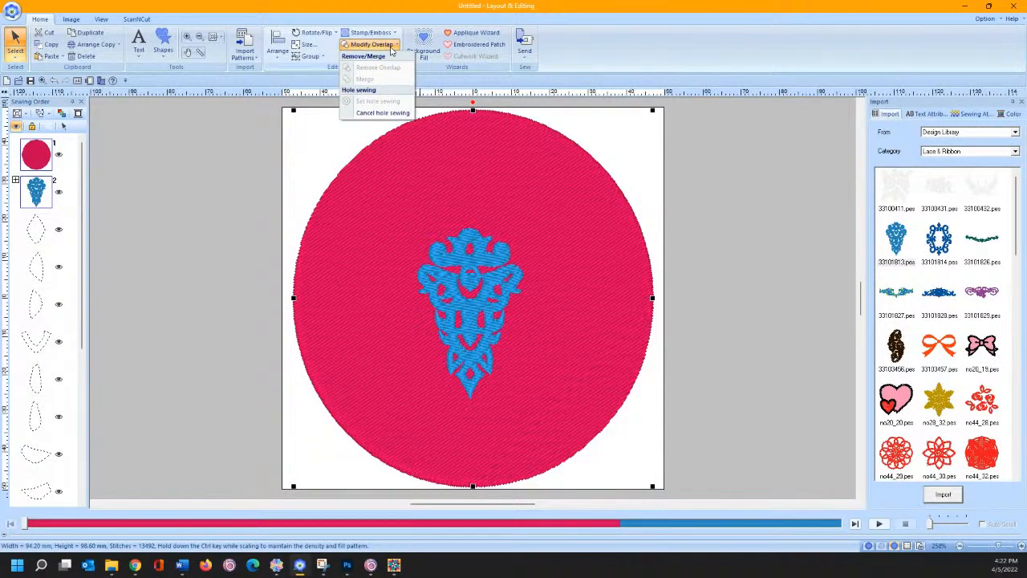
click(258, 182)
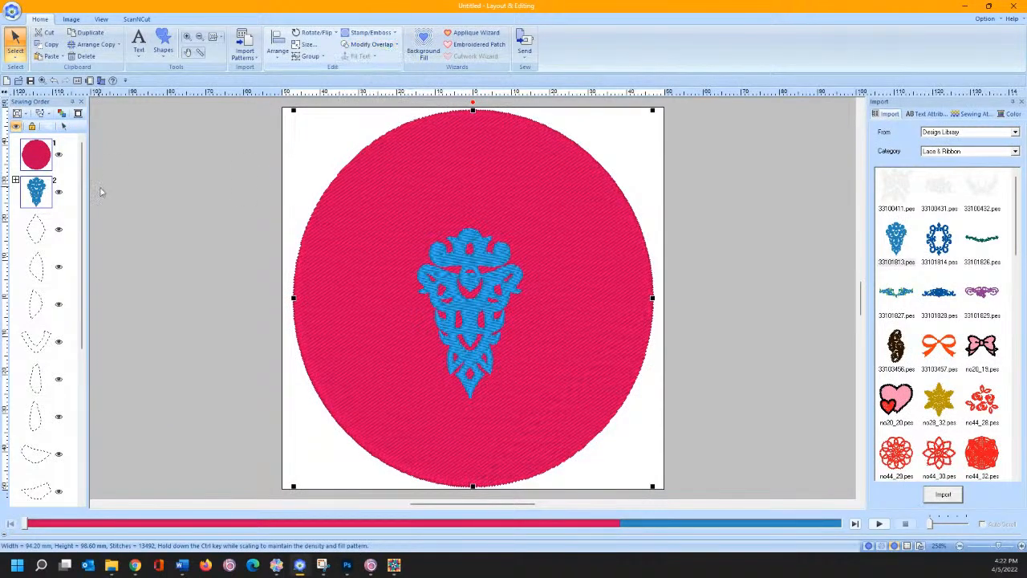
- Expand the lace motif and recolour its part 2-2 lime green
click(16, 181)
click(152, 221)
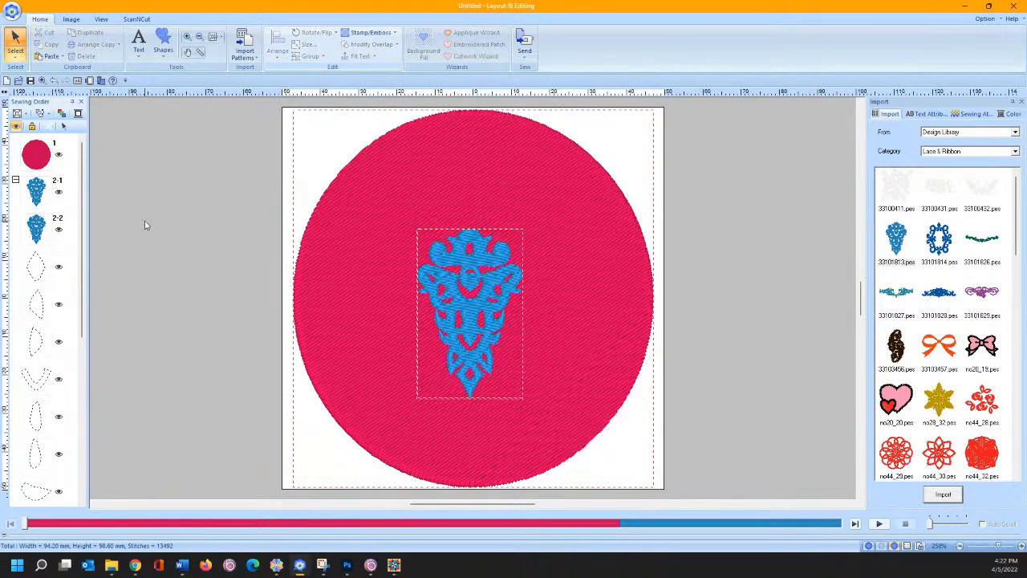
click(37, 230)
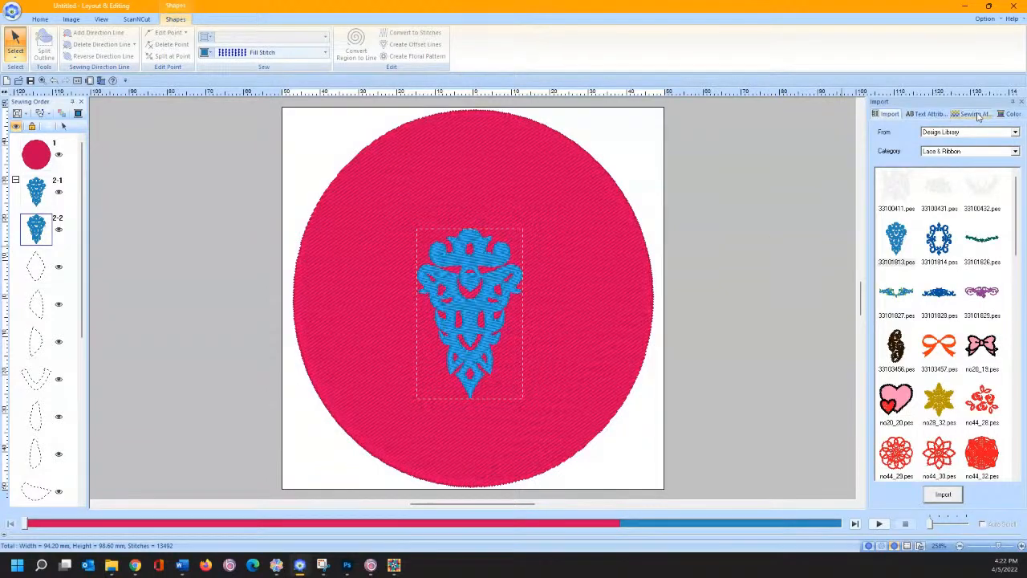
click(1009, 114)
click(918, 239)
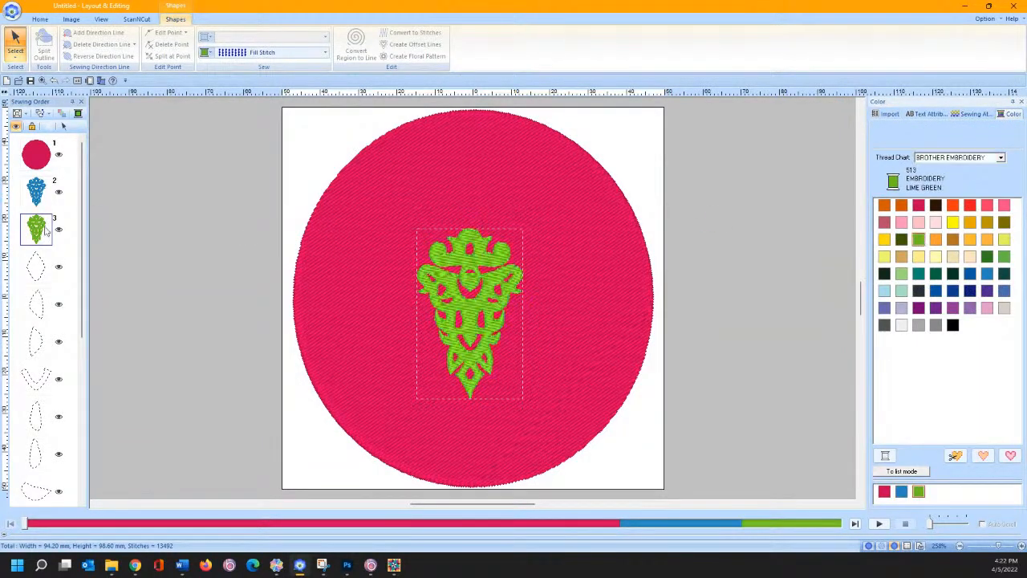
- Select the circle and lime motif and apply Modify Overlap > Set hole sewing
click(38, 158)
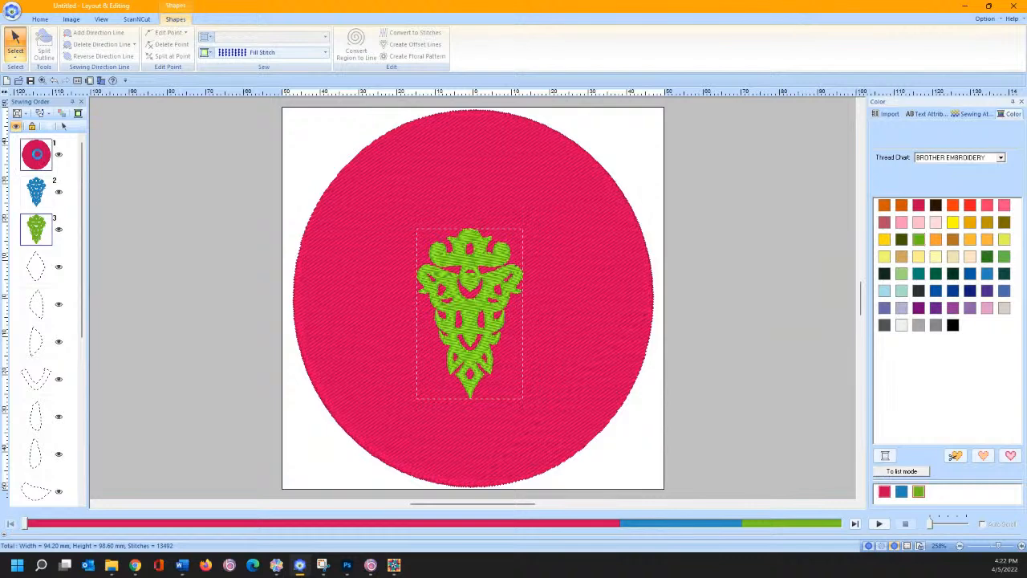
click(66, 127)
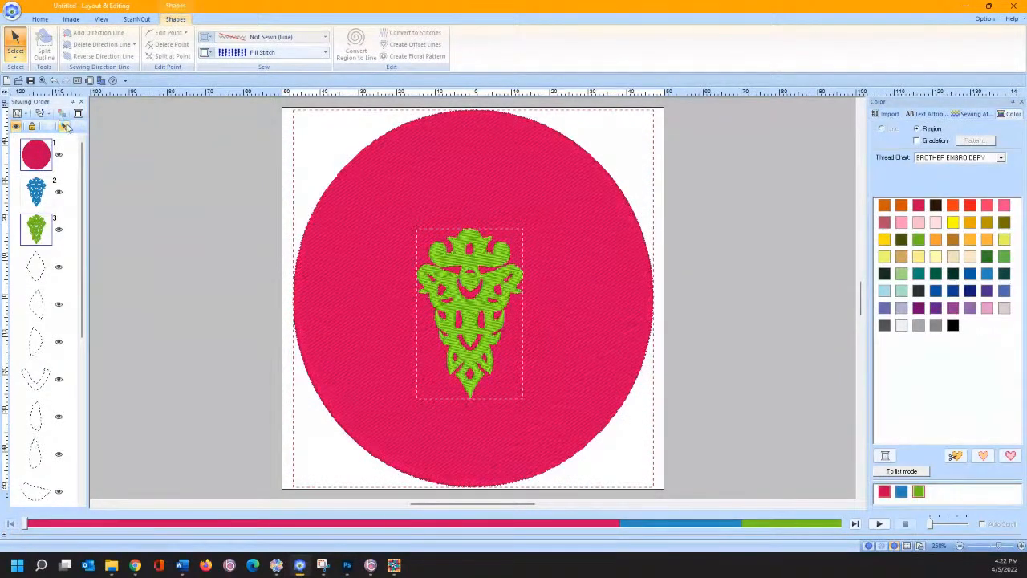
click(40, 18)
click(375, 46)
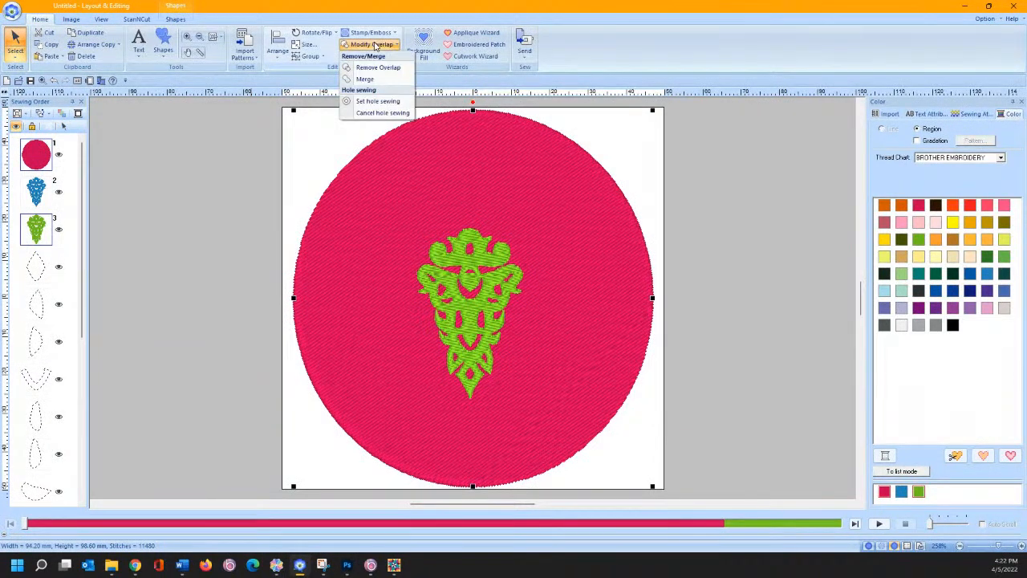
click(362, 101)
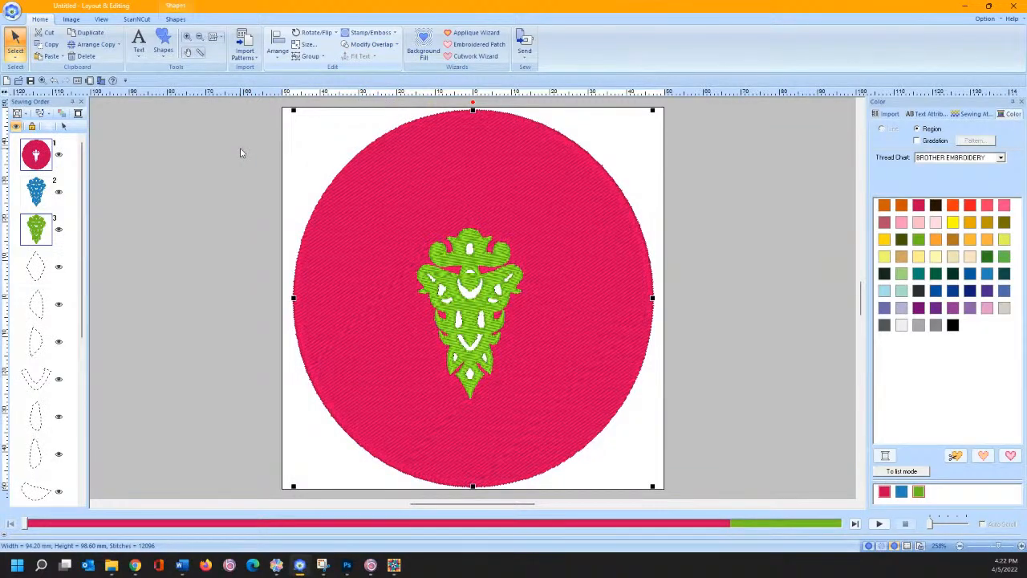
- Select the first outline shape in the sewing order
click(149, 223)
click(29, 265)
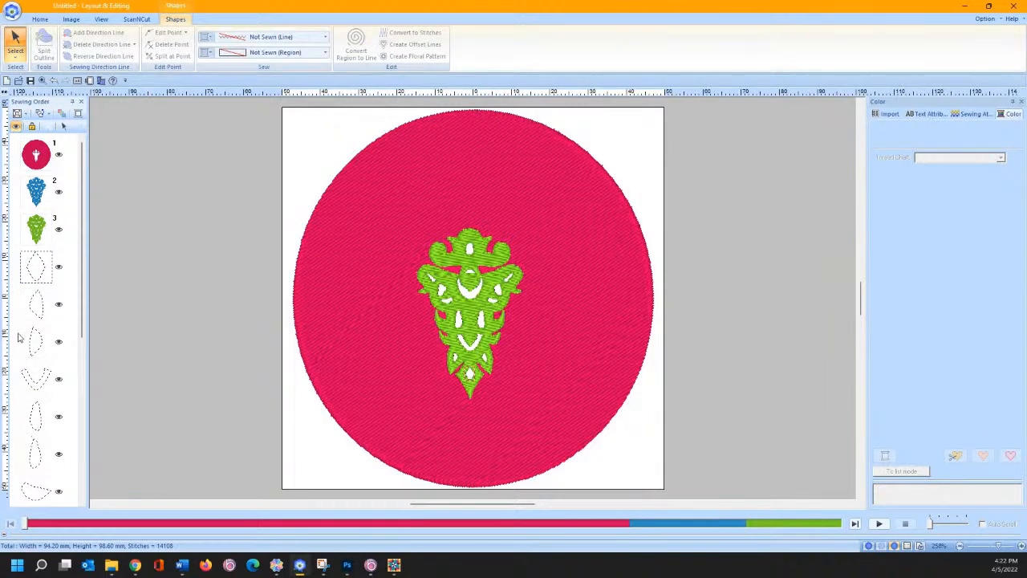
scroll(40, 337, down, 5)
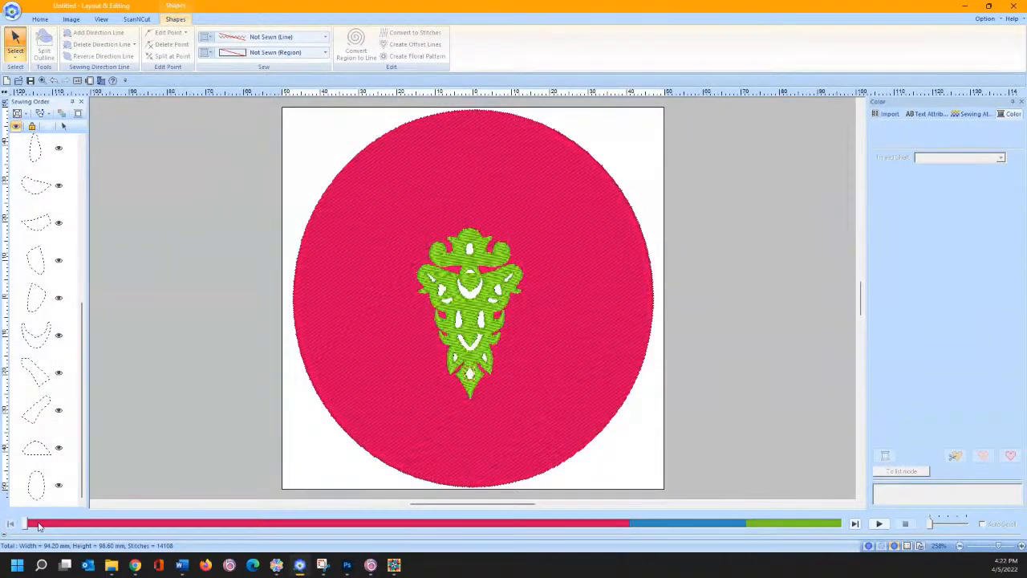
- Give outline items 4 through the last a Dark Fuchsia Fill Stitch
click(38, 525)
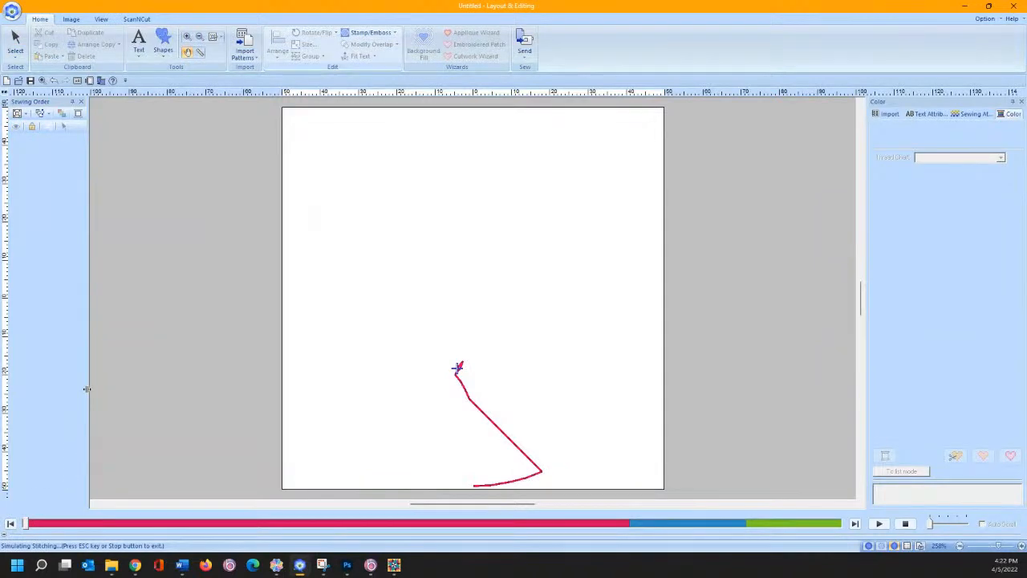
click(904, 523)
click(35, 482)
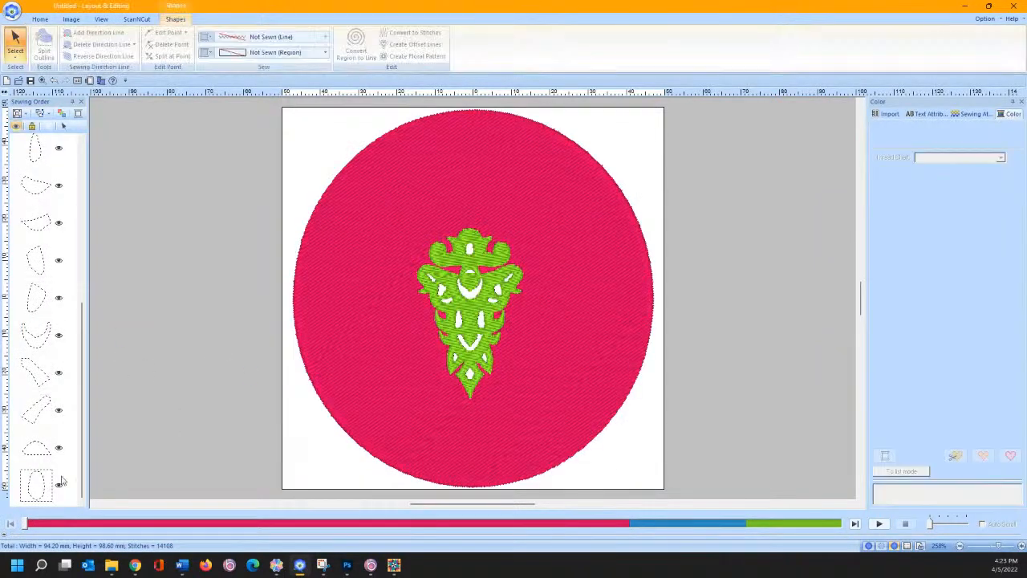
drag(82, 451, 92, 252)
shift+click(35, 271)
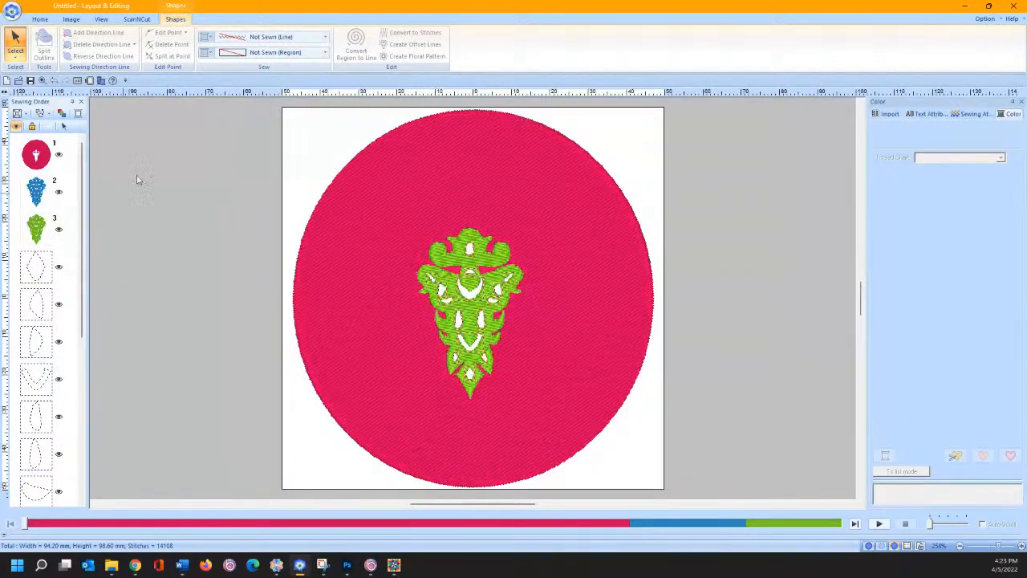
click(252, 53)
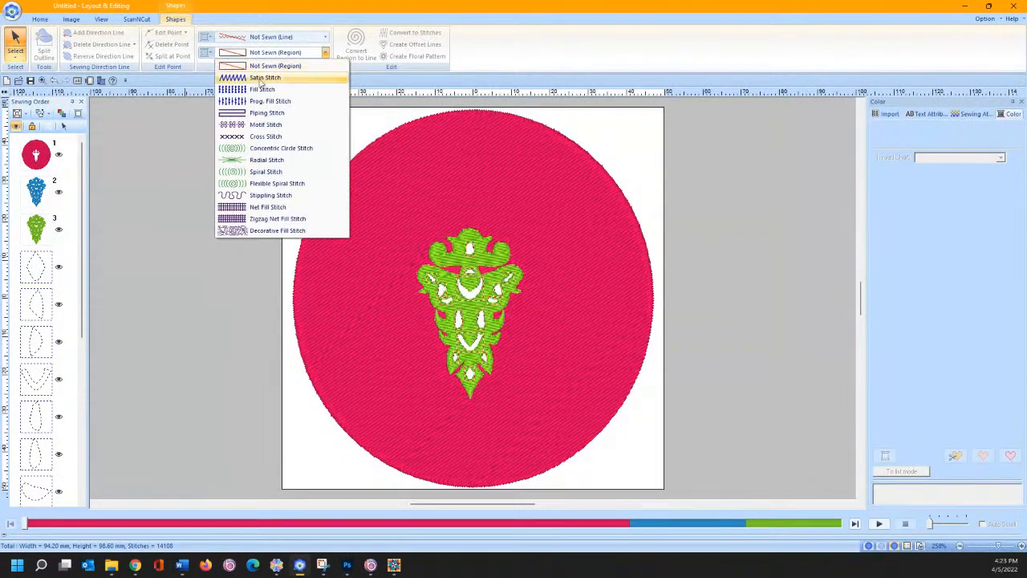
click(250, 90)
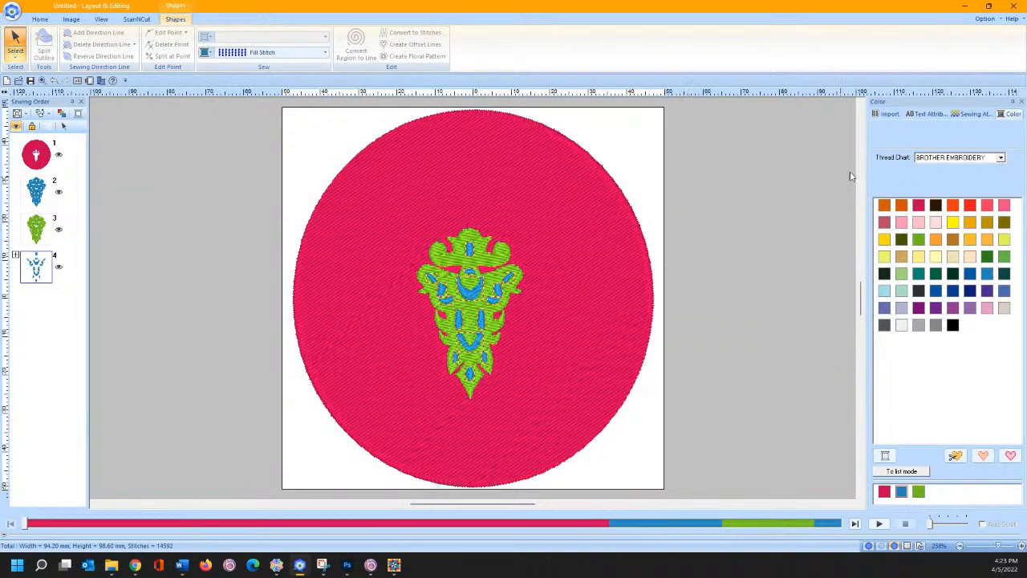
click(919, 206)
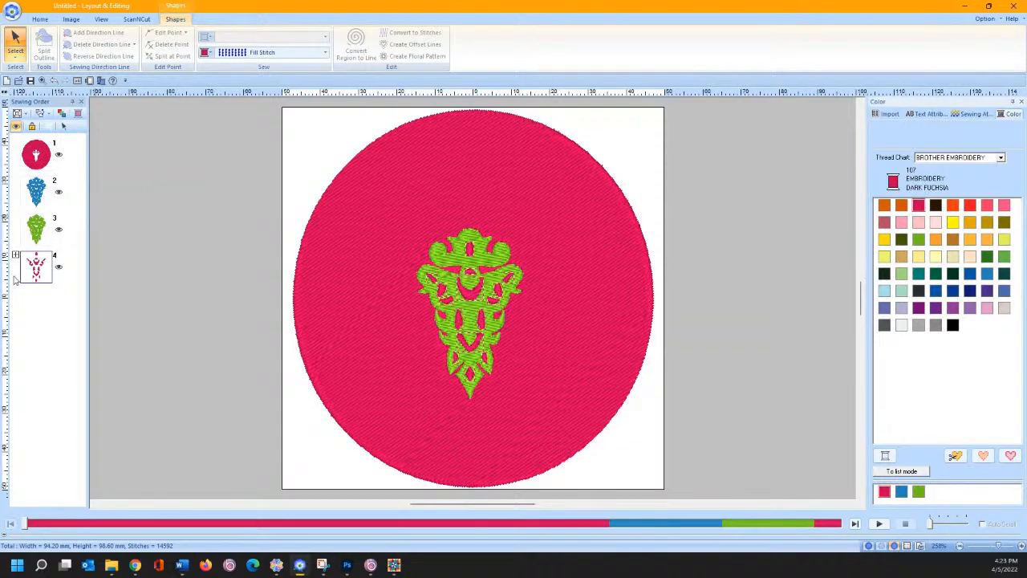
- Merge the fuchsia fills into the circle's group and set the green motif to Not Sewn
click(35, 196)
drag(33, 196, 31, 177)
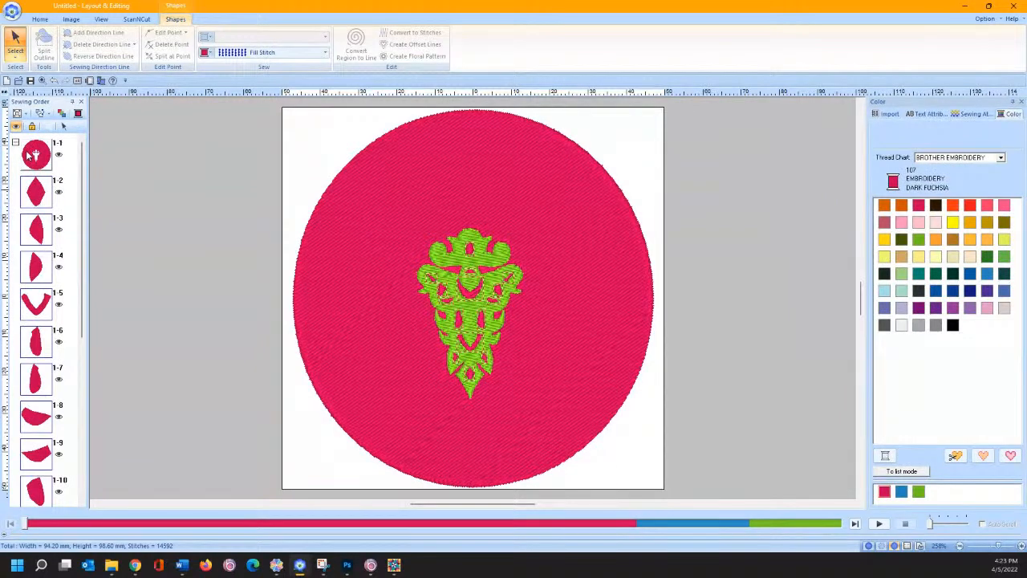
click(15, 142)
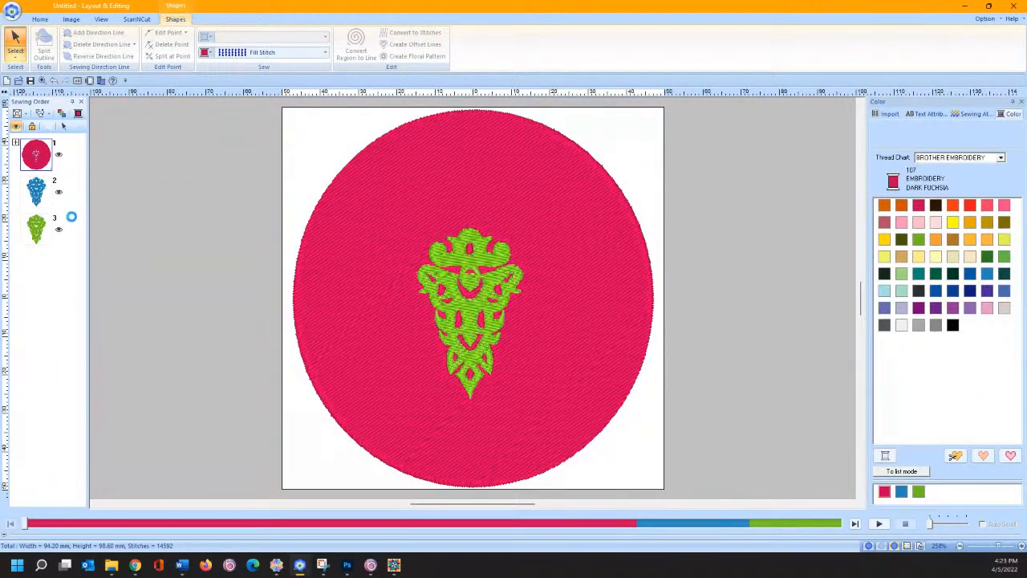
click(36, 232)
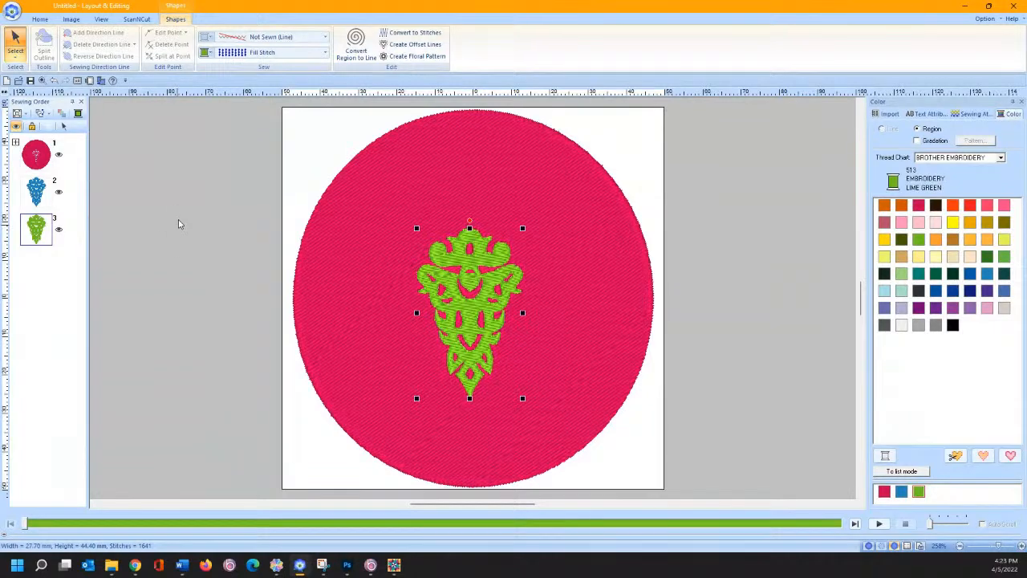
click(245, 54)
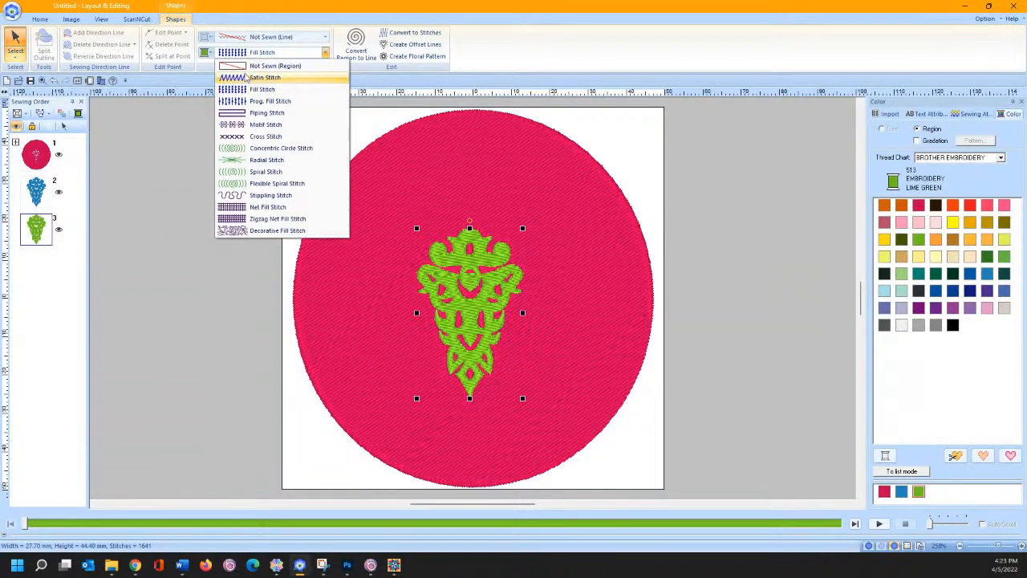
click(242, 66)
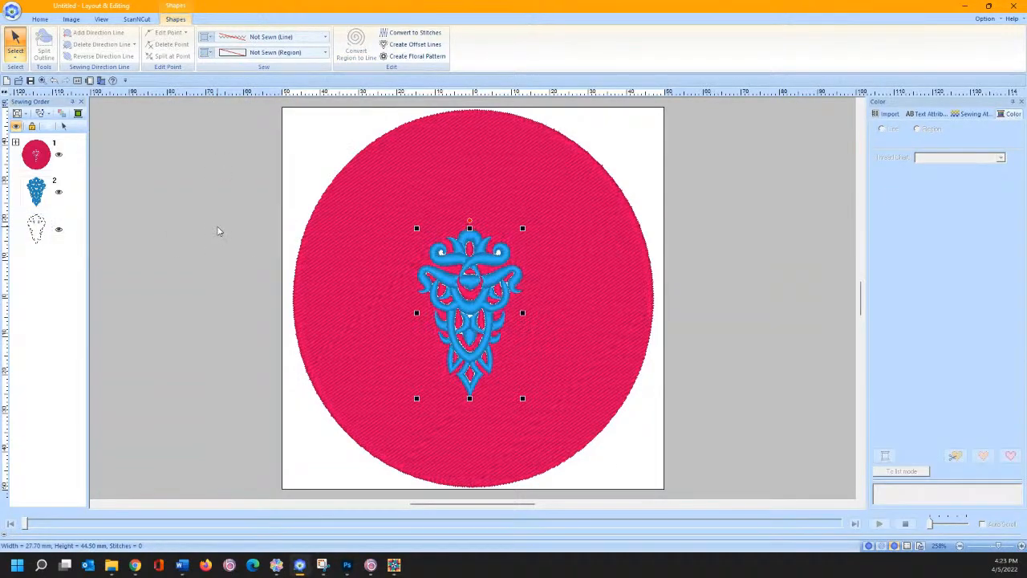
- Undo six changes back to the circle with unfilled outlines
click(216, 231)
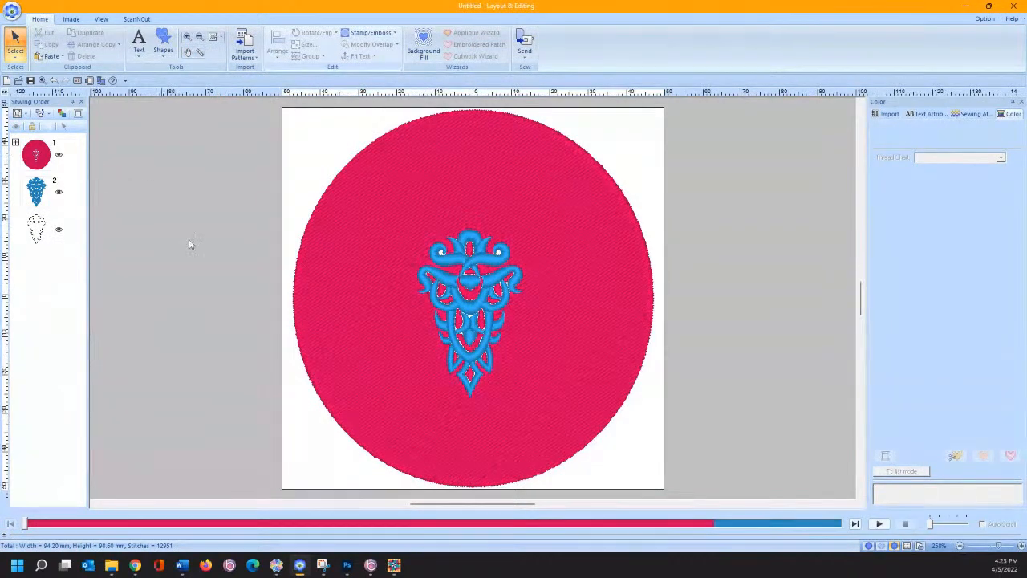
click(55, 81)
click(54, 81)
click(55, 81)
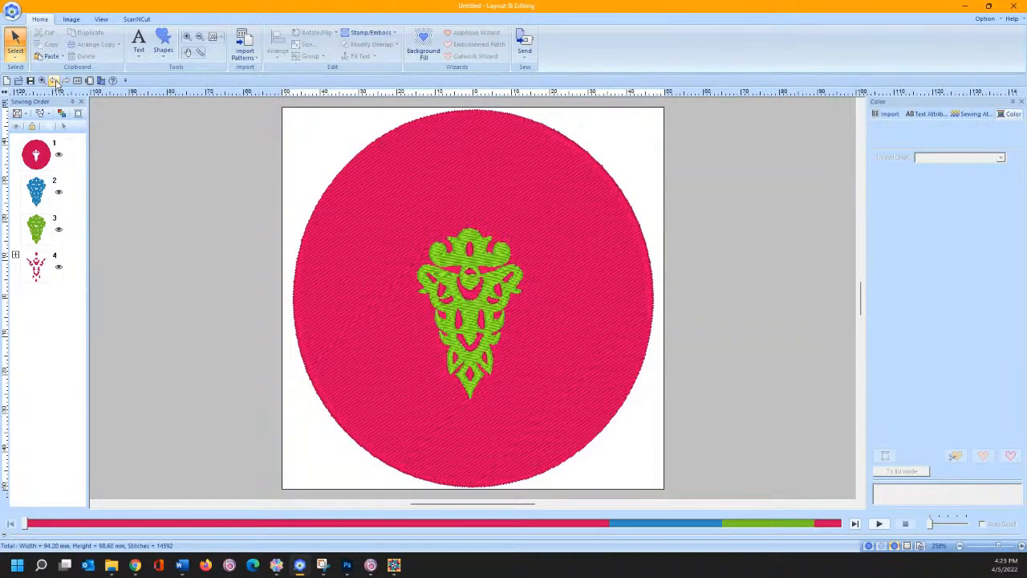
click(55, 81)
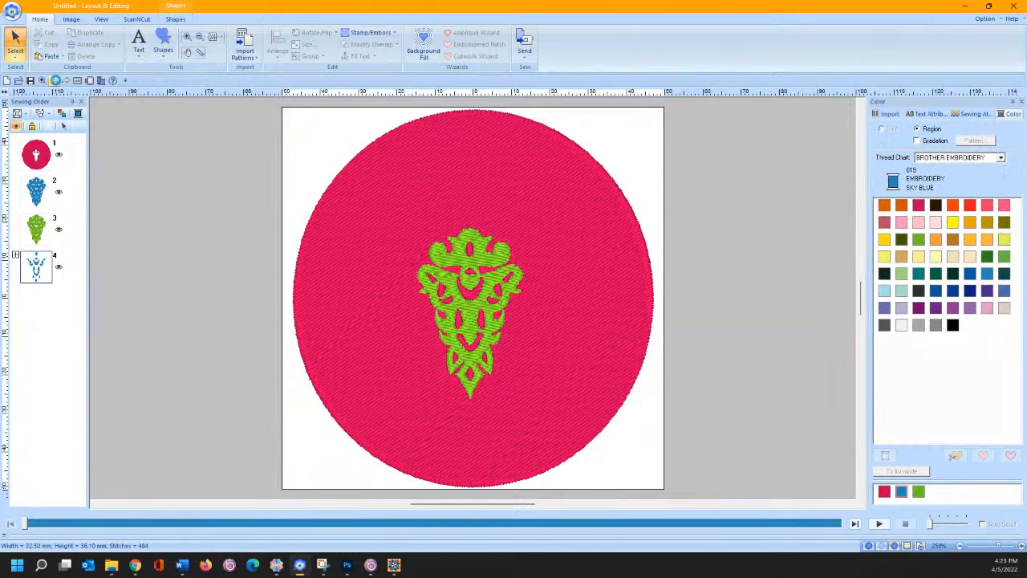
click(55, 81)
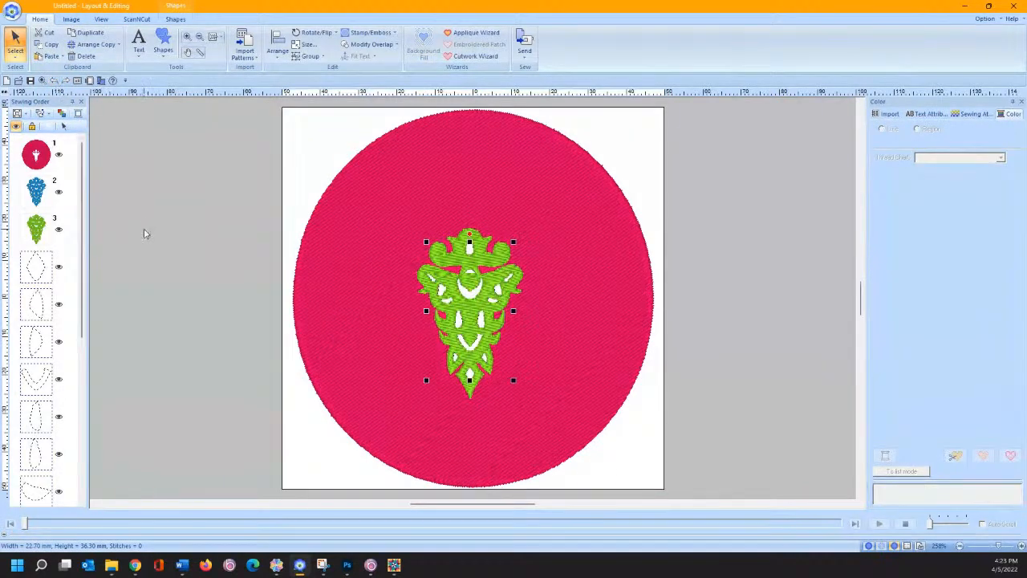
click(55, 81)
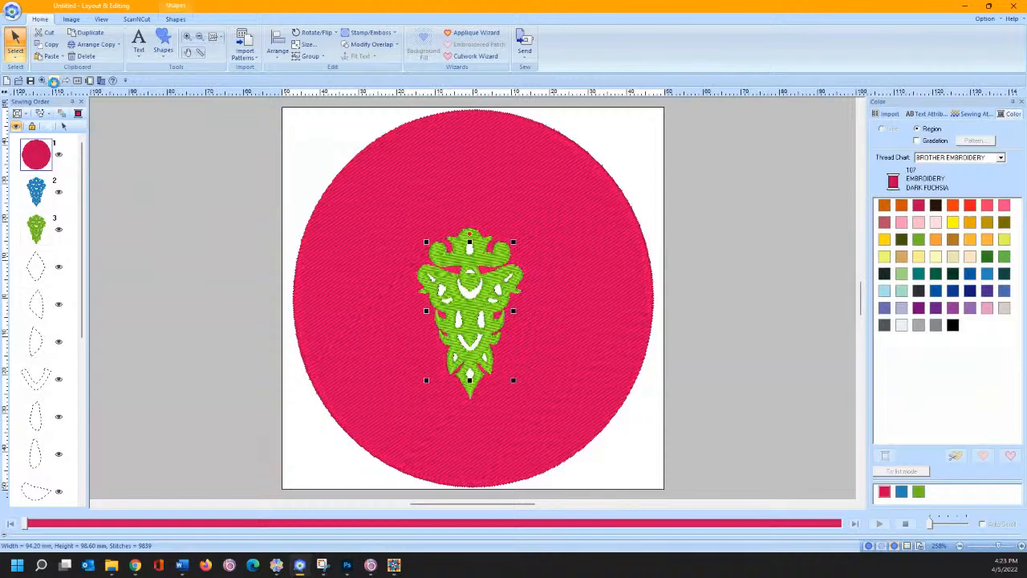
- Select the green motif and pink circle and apply Modify Overlap > Remove Overlap
click(121, 244)
click(34, 231)
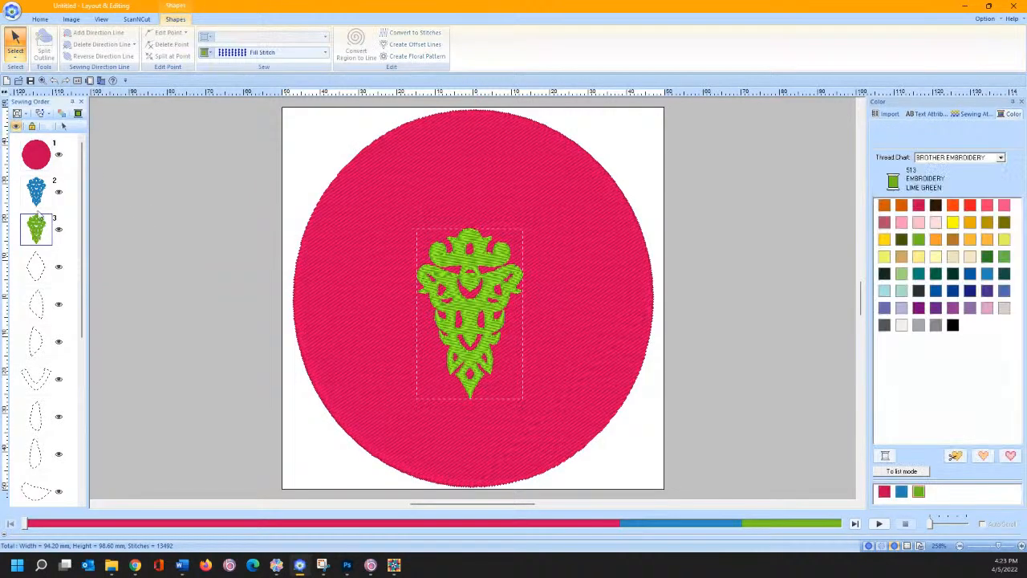
ctrl+click(31, 158)
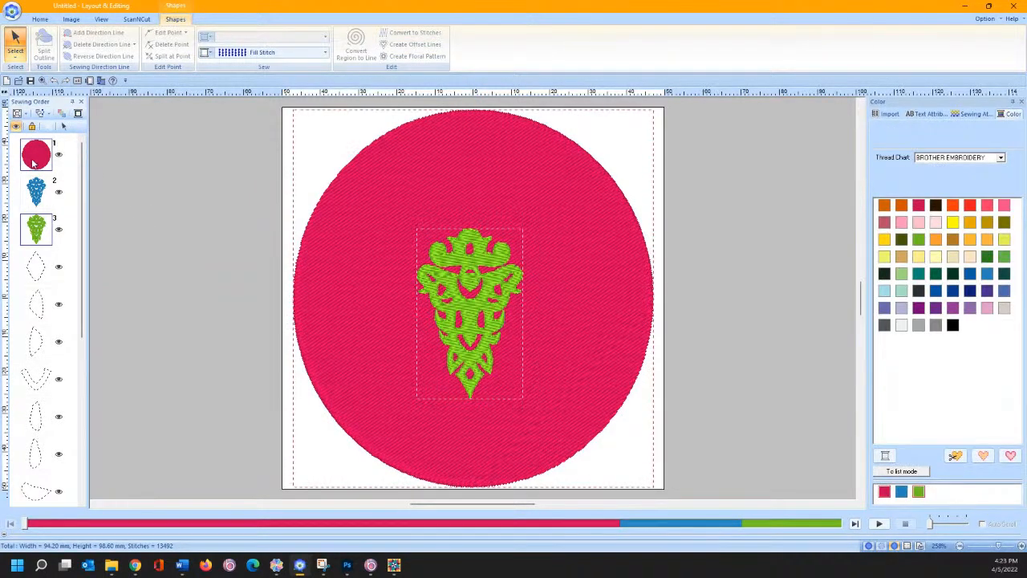
click(64, 125)
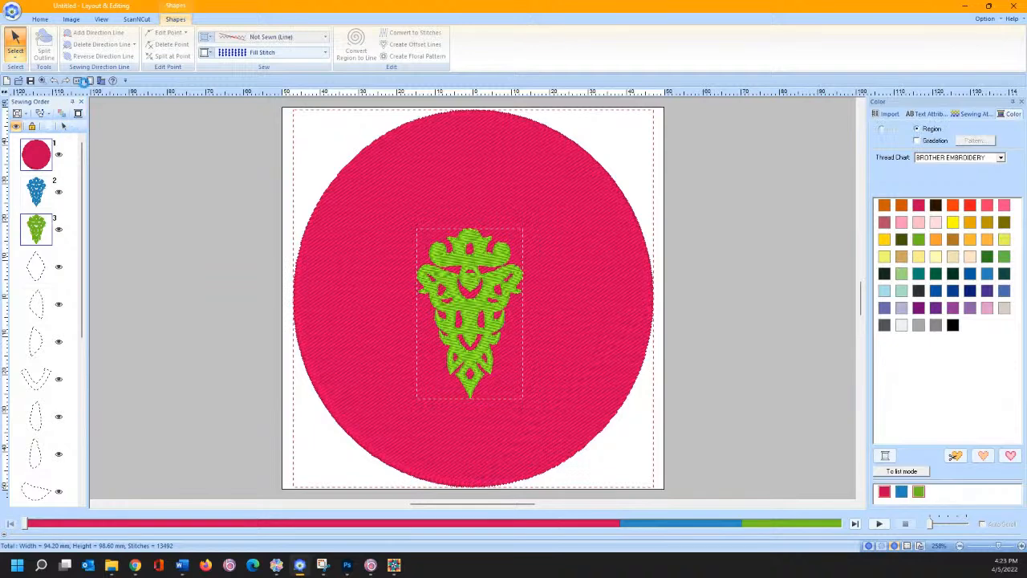
click(40, 19)
click(348, 48)
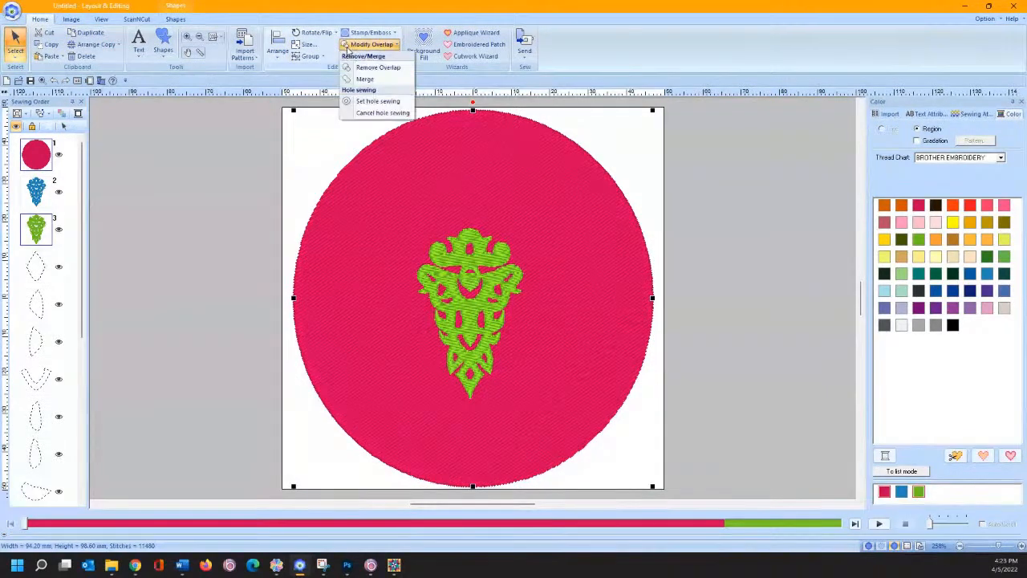
click(350, 67)
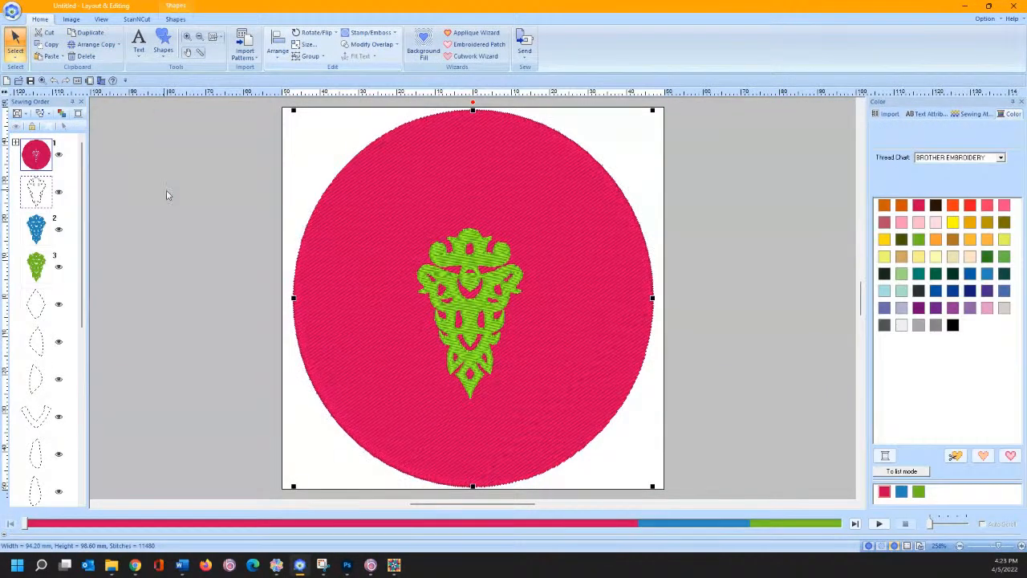
- Set the green lace motif's sew type to Not Sewn
click(37, 266)
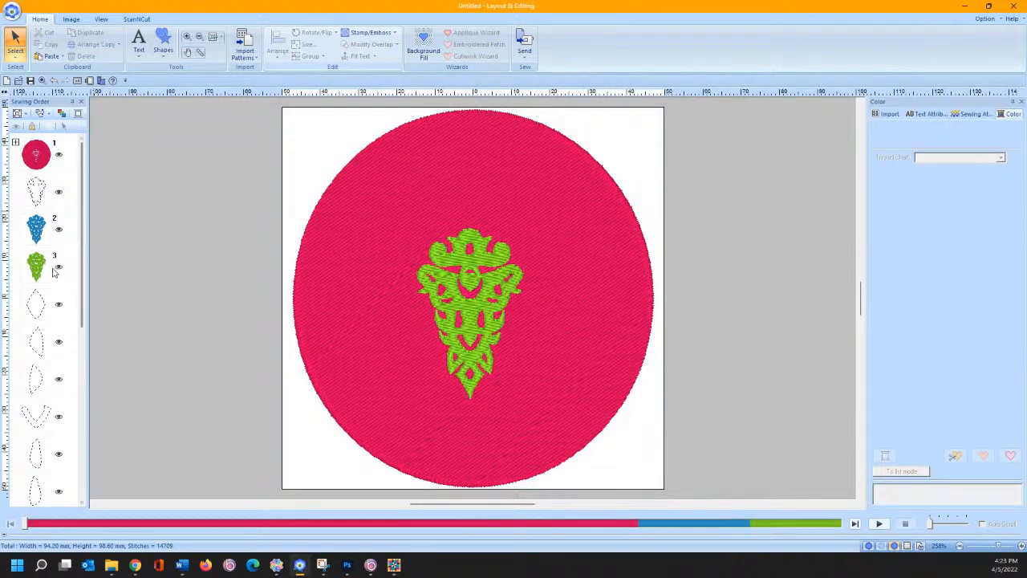
click(245, 54)
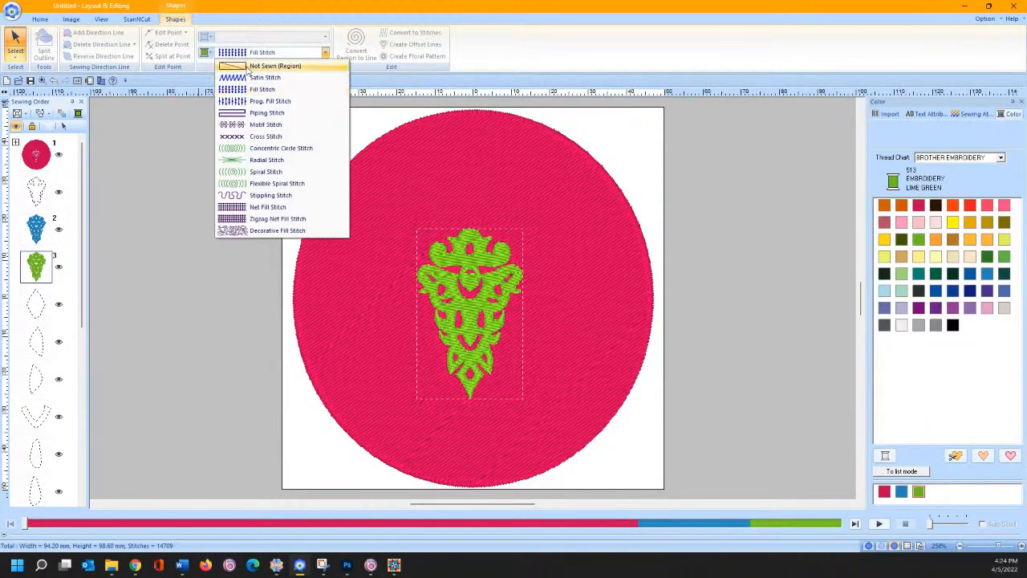
click(248, 65)
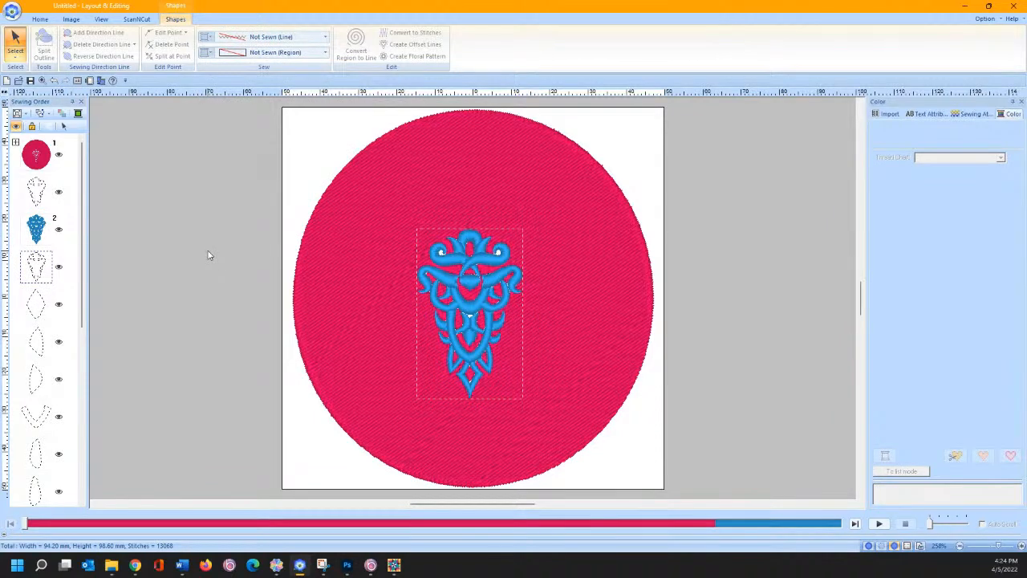